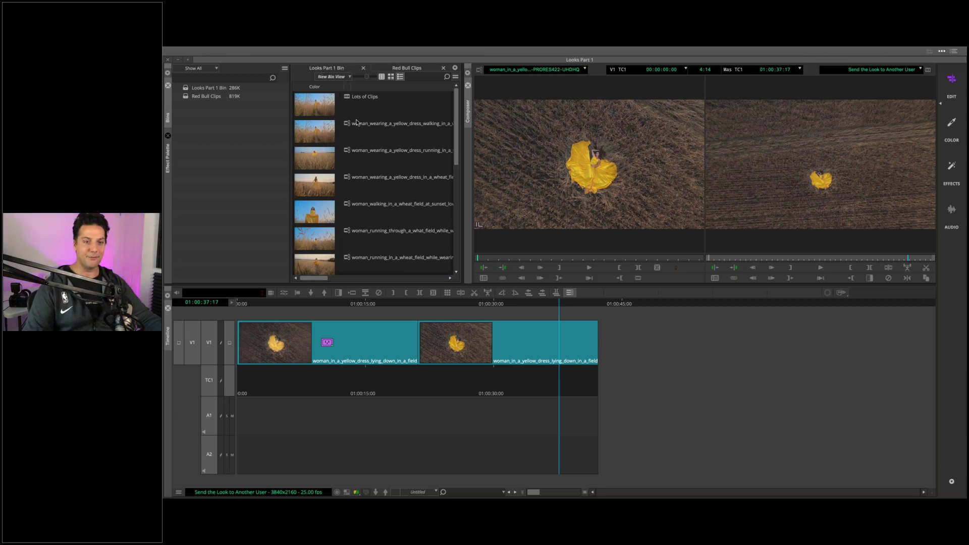
Scrub through the second timeline clip around 01:00:30:00 to review the ungraded aerial shot of the woman in the yellow dress.
click(610, 319)
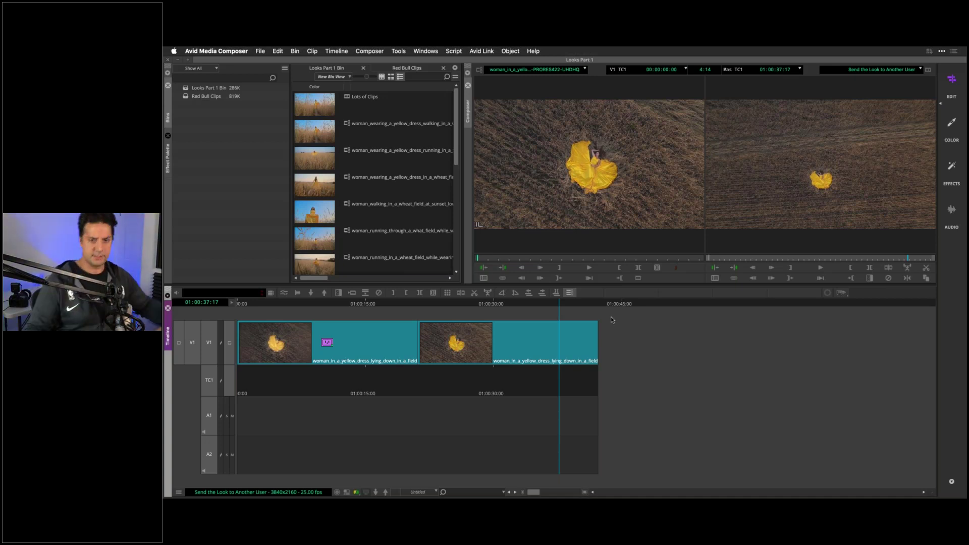
drag(541, 302, 499, 303)
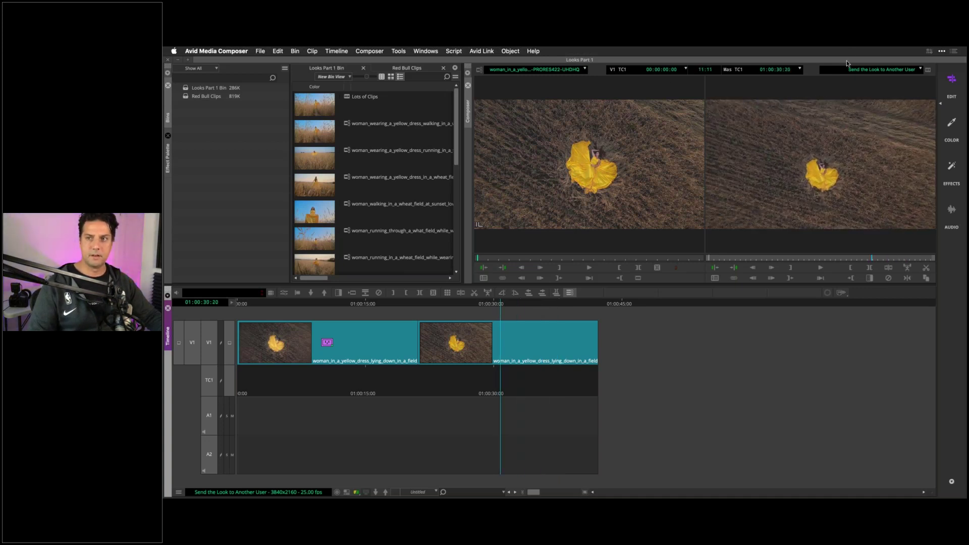
click(826, 56)
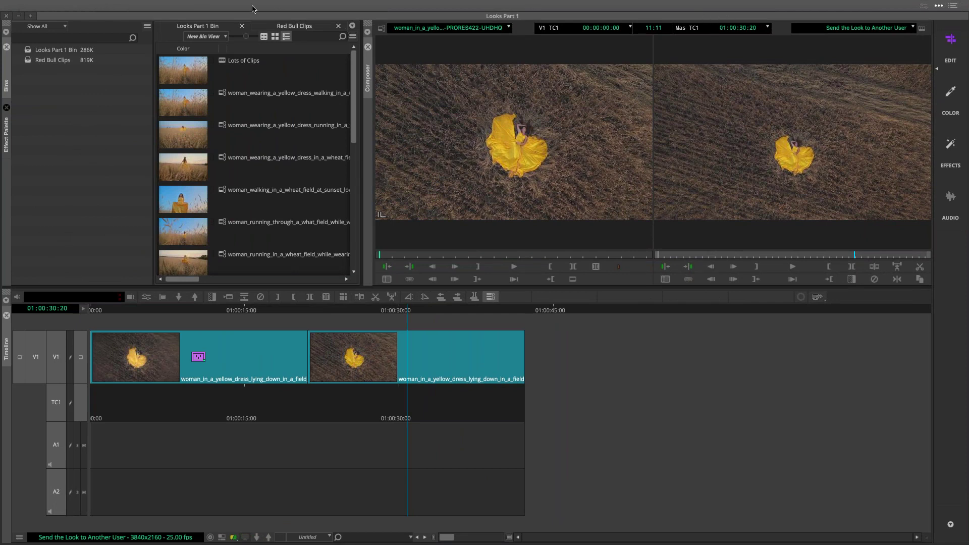
click(380, 309)
key(space)
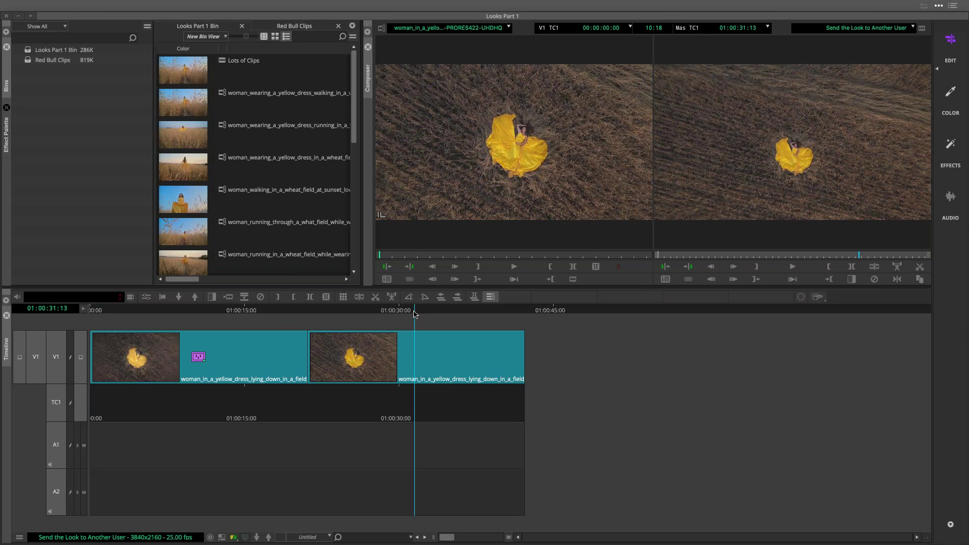
drag(413, 313, 383, 312)
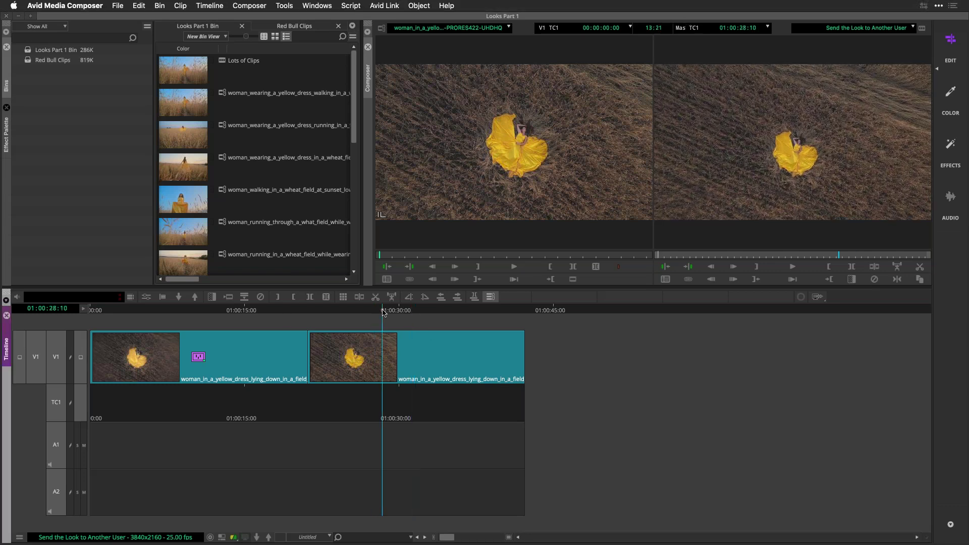
click(388, 312)
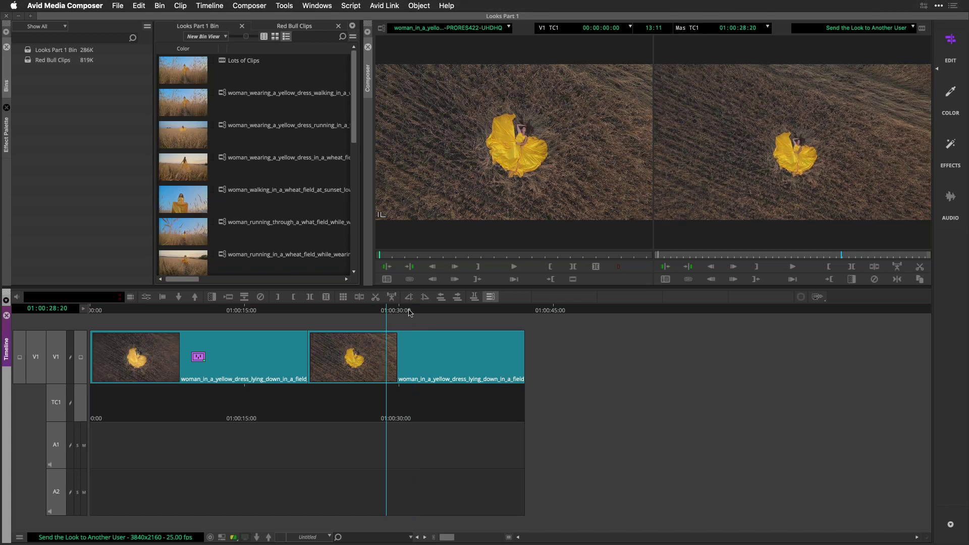
click(410, 312)
click(369, 312)
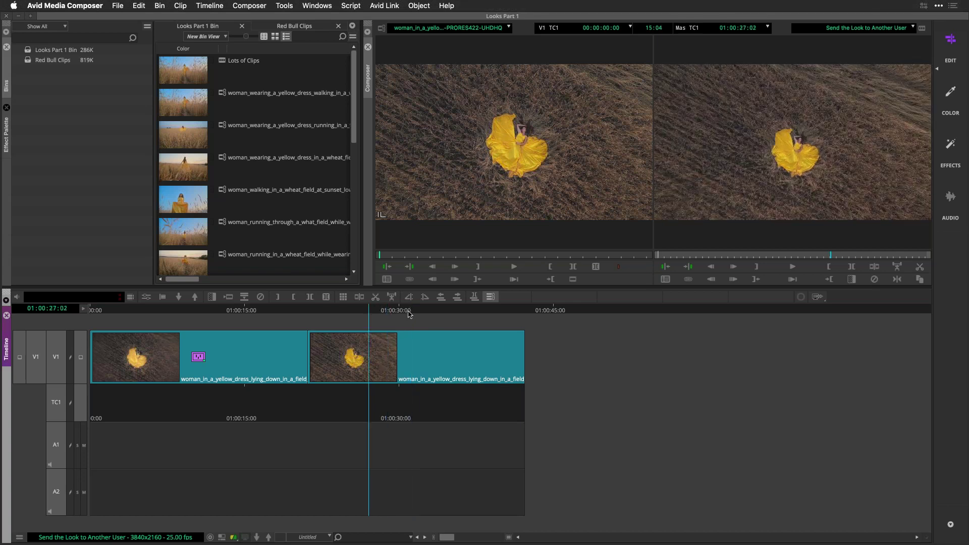
click(408, 312)
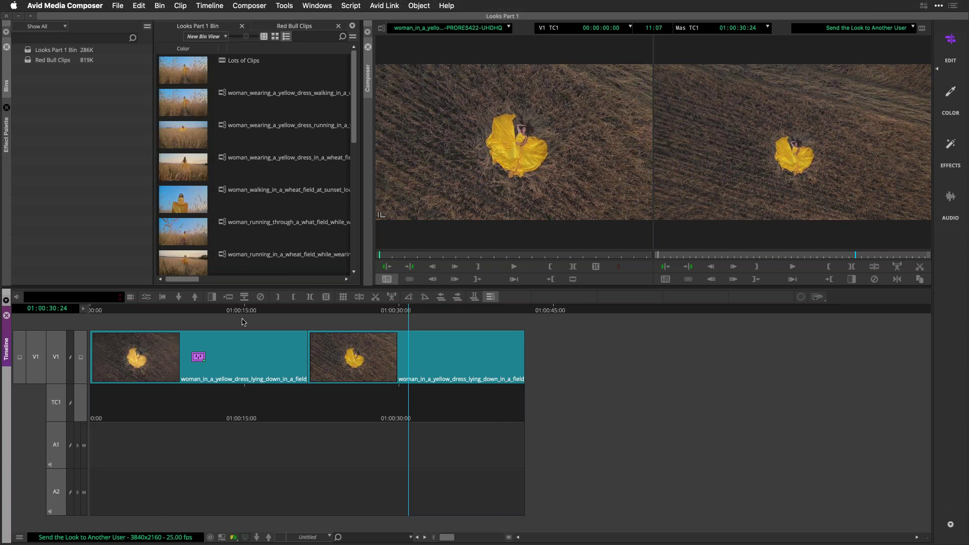
Apply the Looks effect from the Magic Bullet Suite category to the second clip on V1.
click(951, 147)
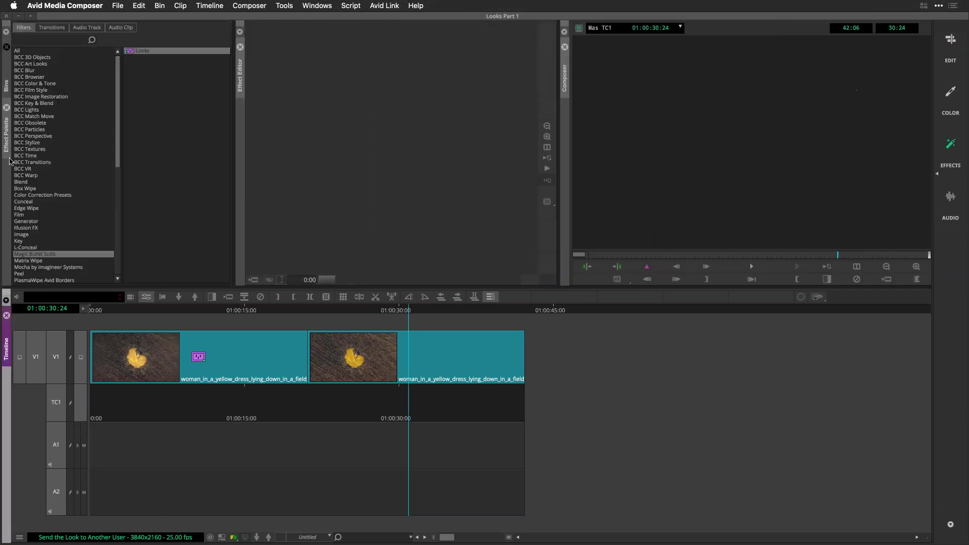
scroll(88, 166, down, 10)
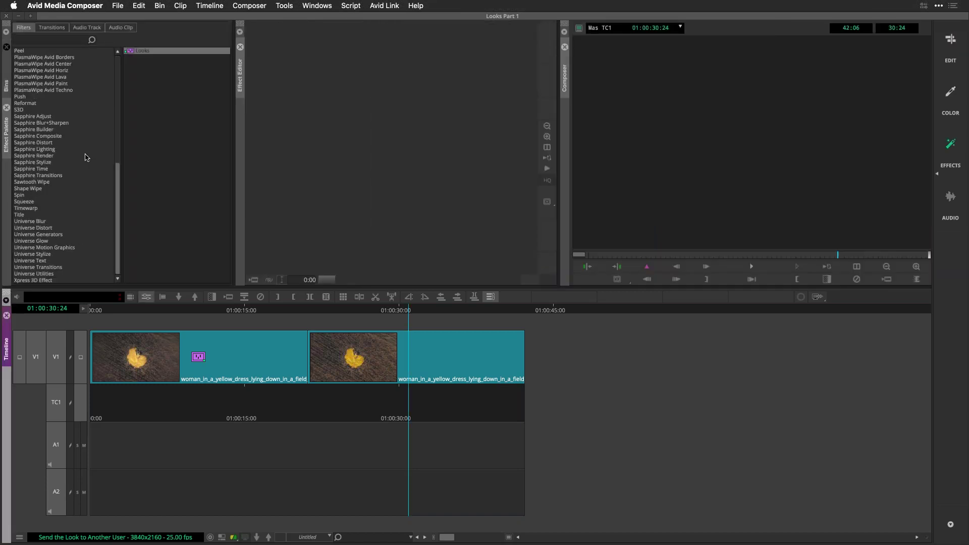
scroll(86, 159, up, 8)
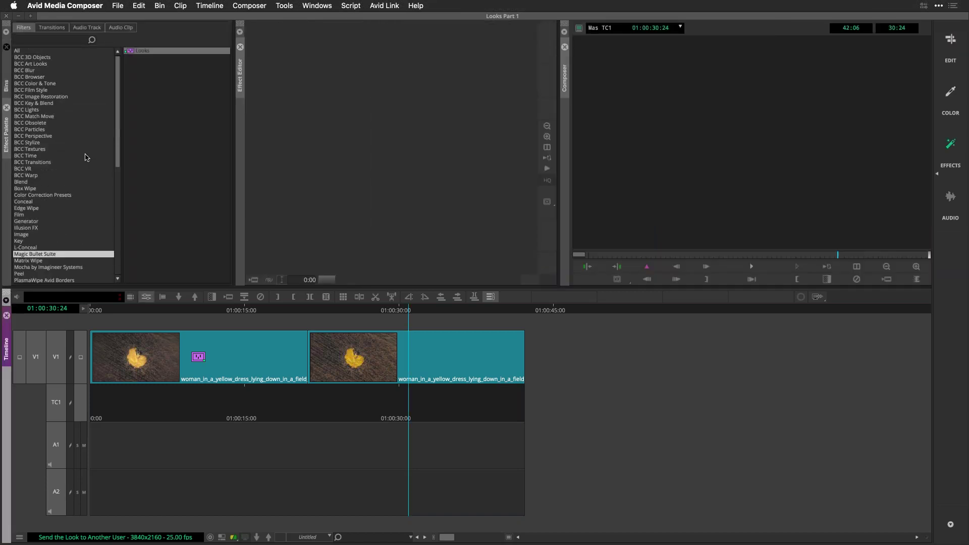
scroll(86, 159, down, 7)
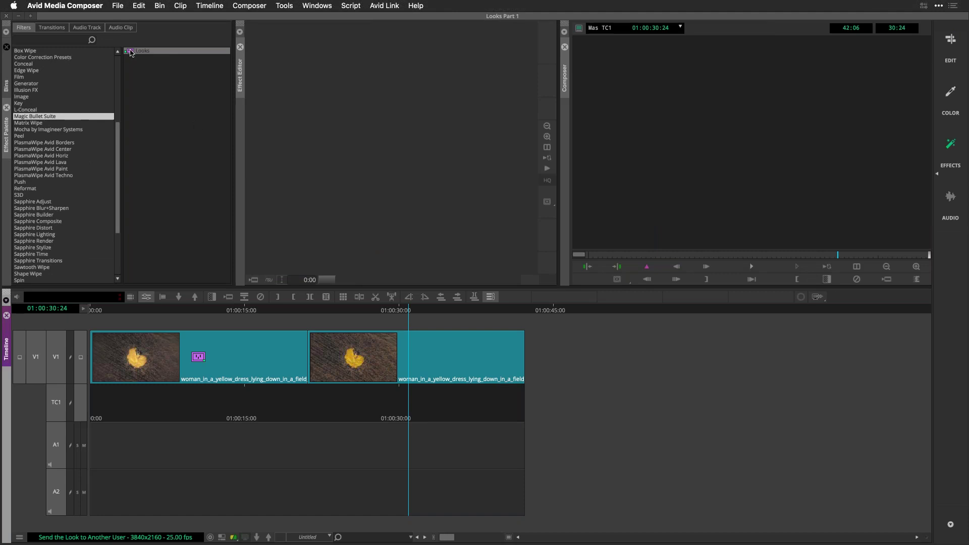
drag(130, 52, 348, 362)
Park the playhead at 01:00:32:06 in the second clip and open its Looks effect for look editing.
click(373, 312)
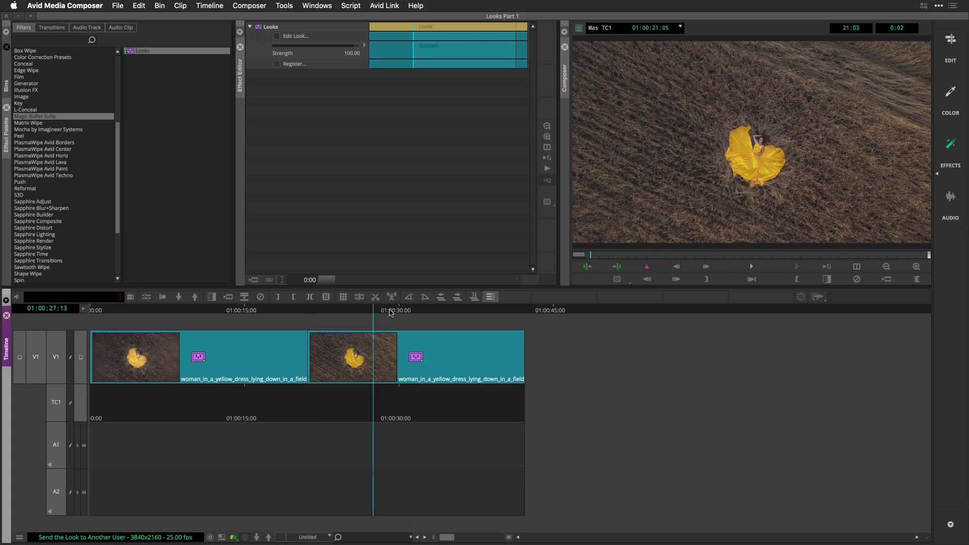
click(390, 312)
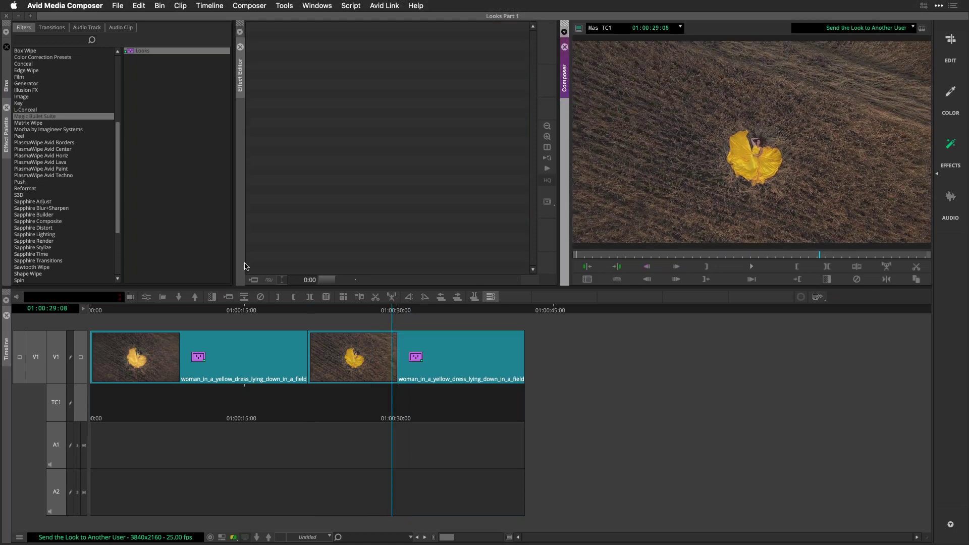
click(146, 299)
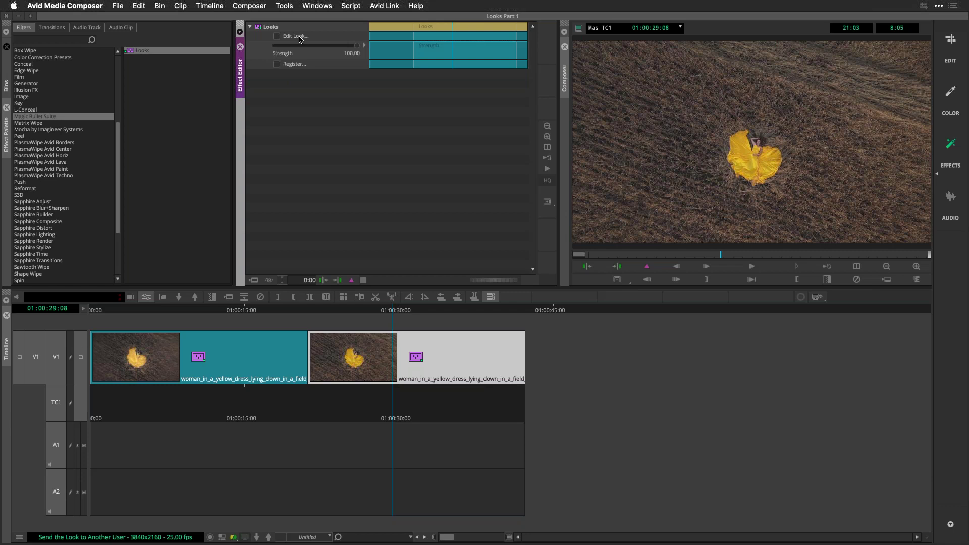
click(433, 308)
drag(434, 309, 422, 309)
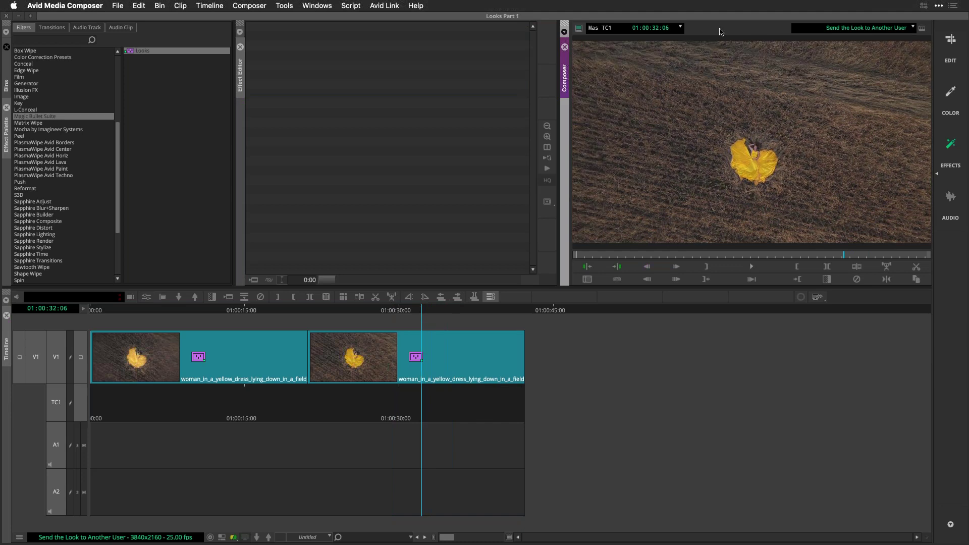
click(360, 372)
click(146, 296)
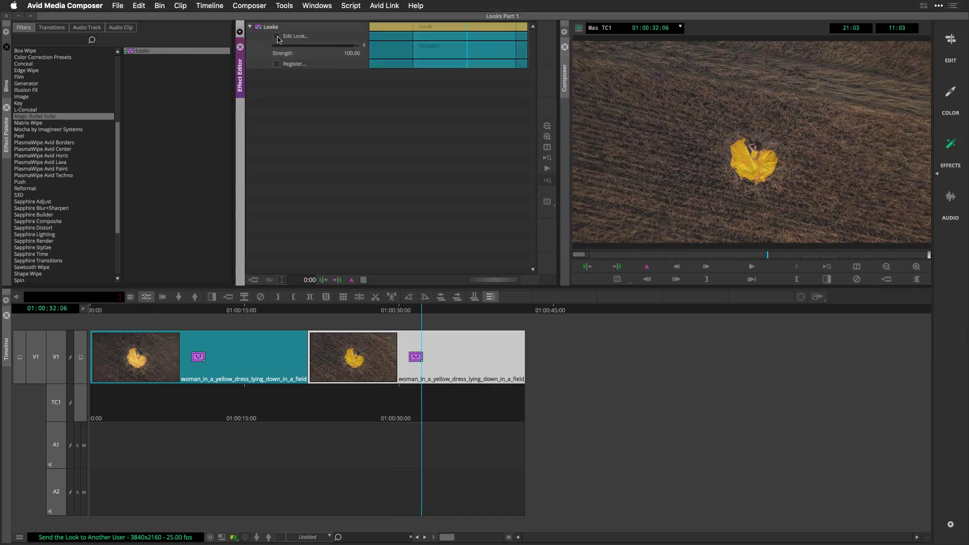
click(278, 39)
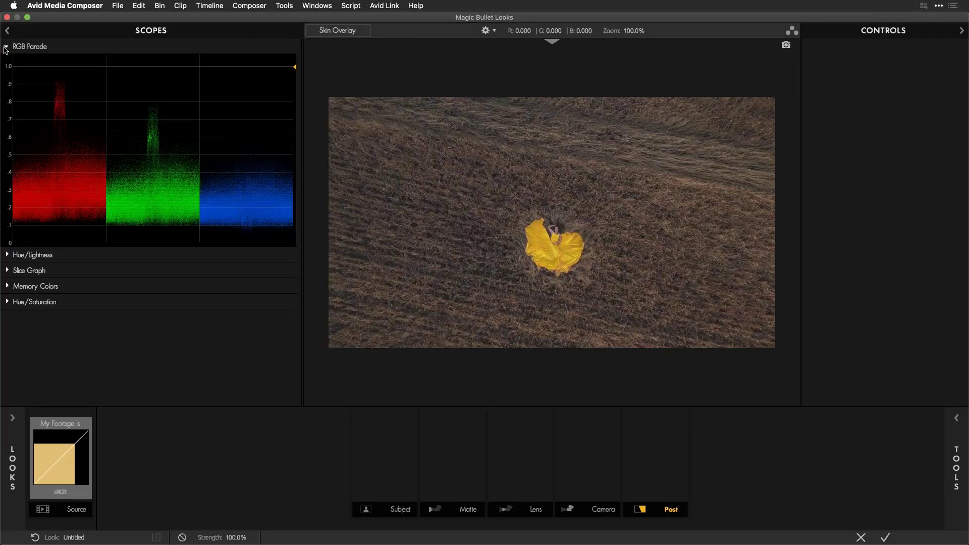
Collapse the RGB Parade scope and display the Looks library, leaving the Tools drawer hidden.
click(6, 48)
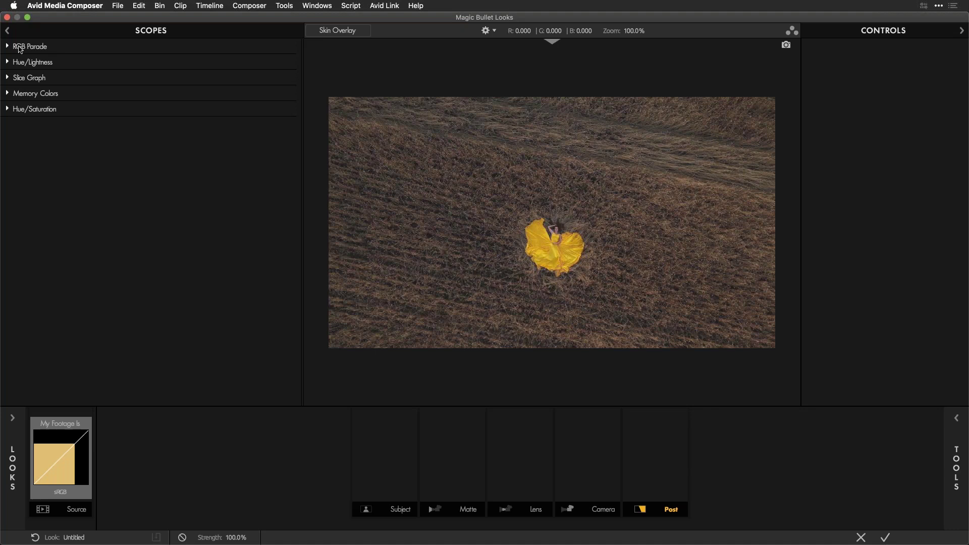
key(l)
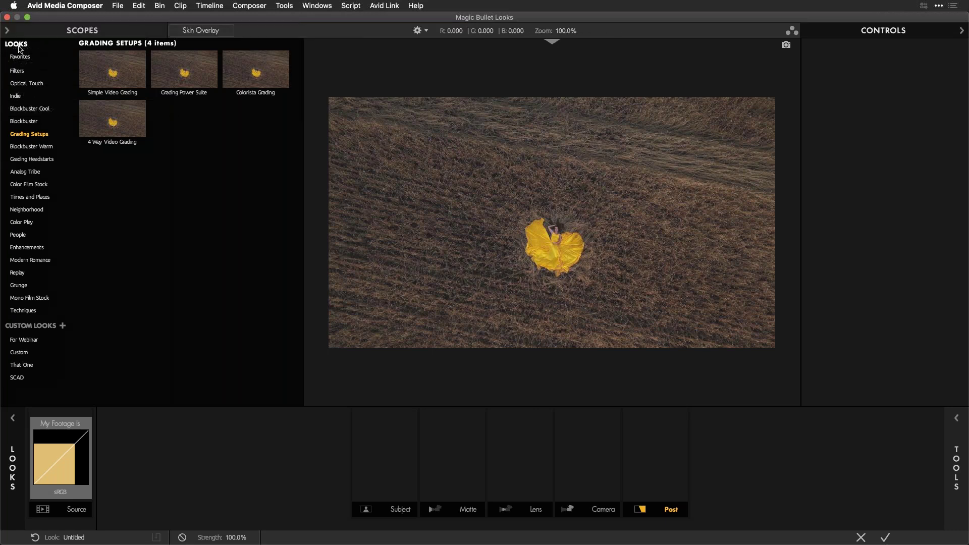
key(t)
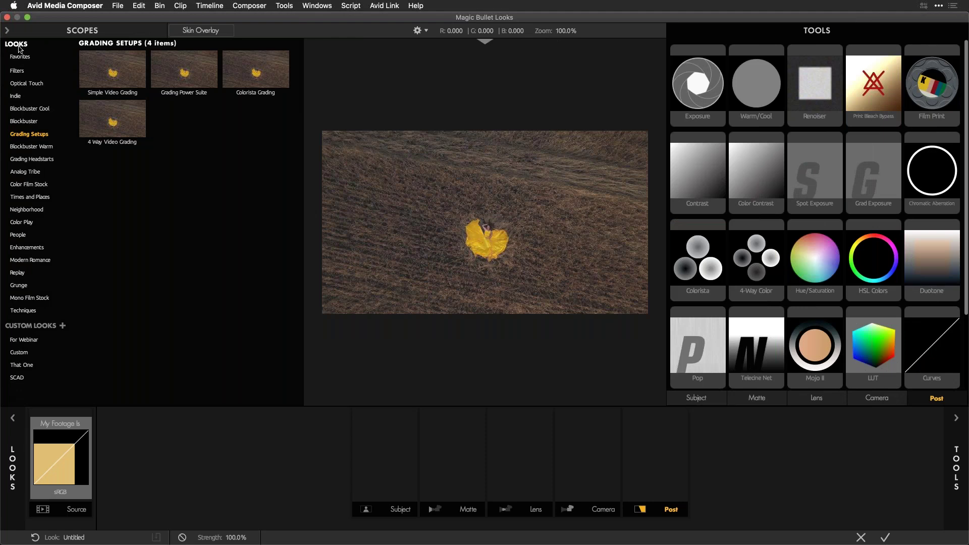
key(t)
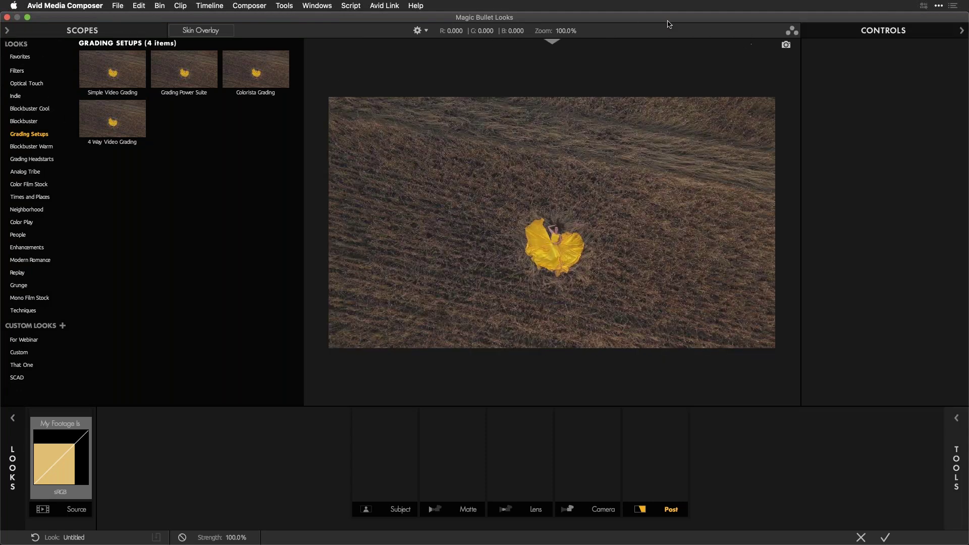
Browse the Indie, Filters and Favorites look categories, and apply the Grading Power Suite look from Grading Setups.
click(20, 95)
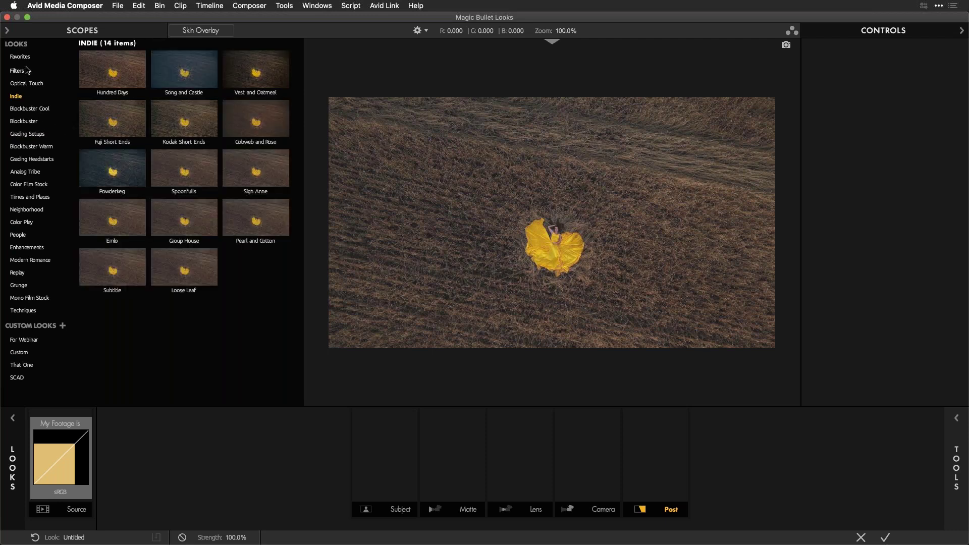
click(17, 70)
click(20, 56)
click(29, 134)
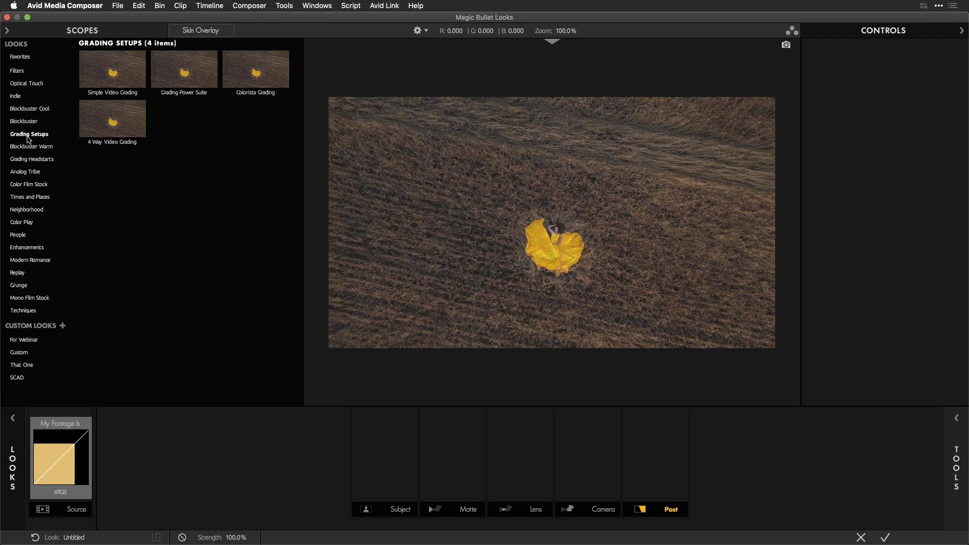
click(28, 135)
click(177, 70)
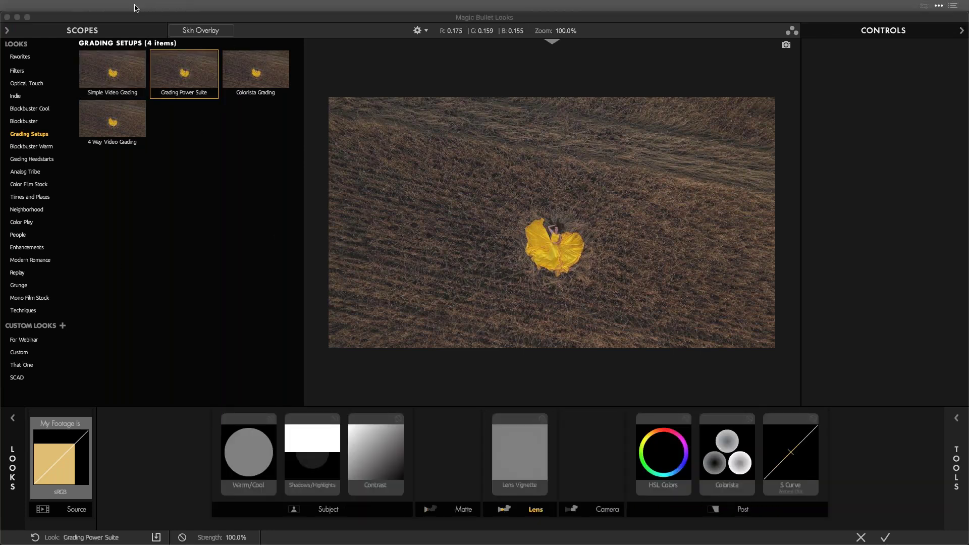
Examine the controls of each tool in the Grading Power Suite chain, from Warm/Cool through Lens Vignette to S Curve.
click(264, 470)
click(286, 446)
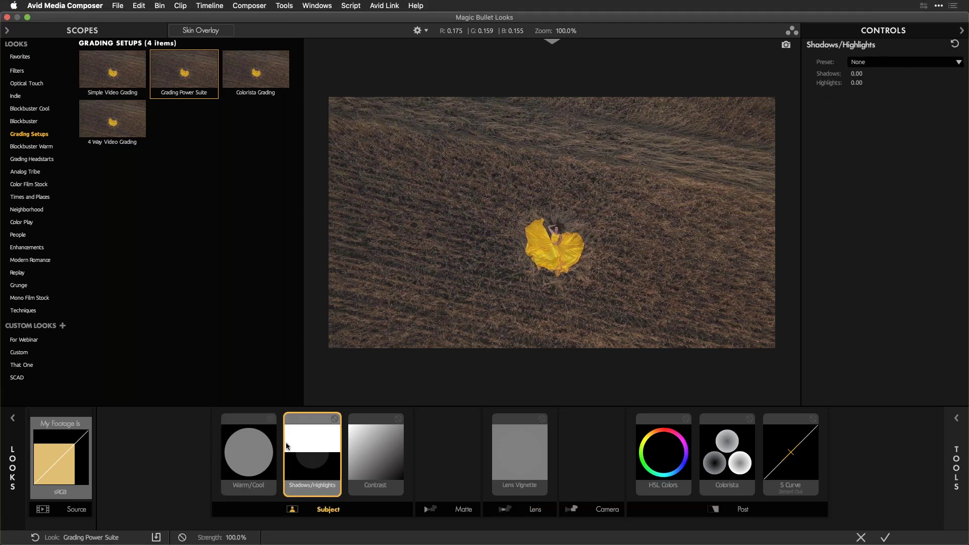
click(386, 456)
click(528, 462)
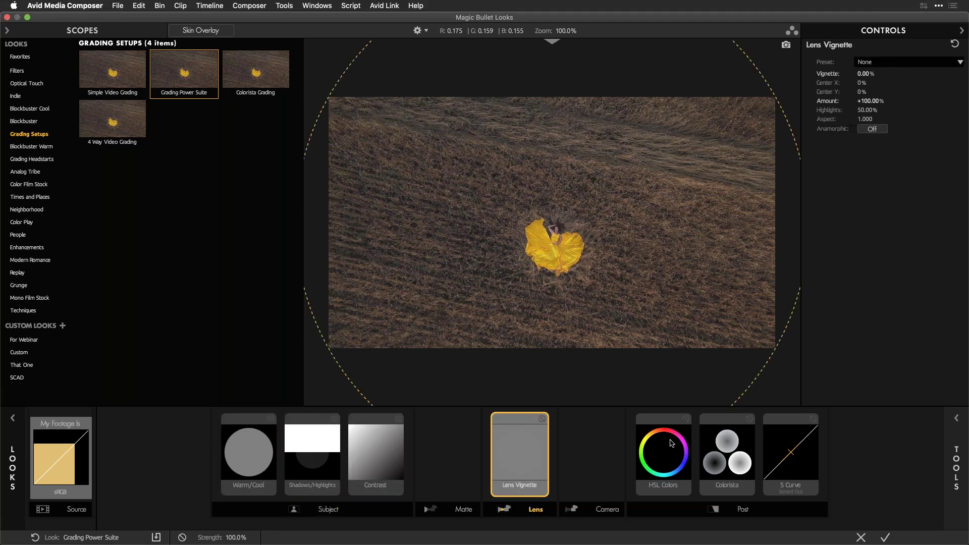
click(676, 443)
click(739, 453)
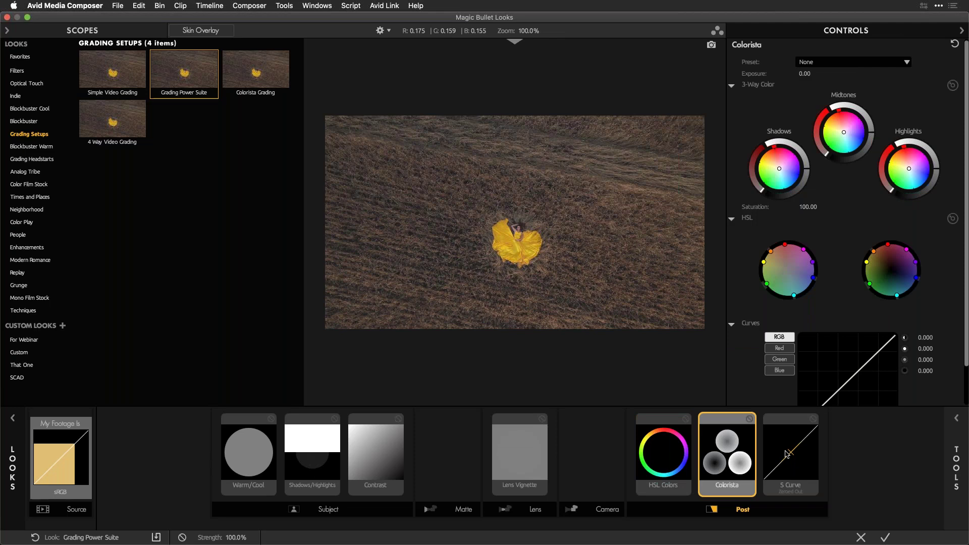
click(785, 453)
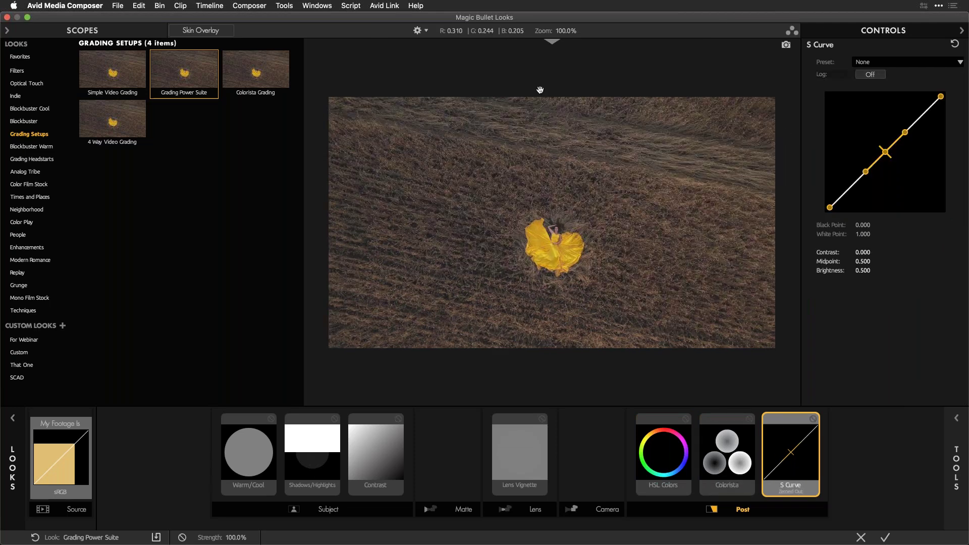
click(916, 9)
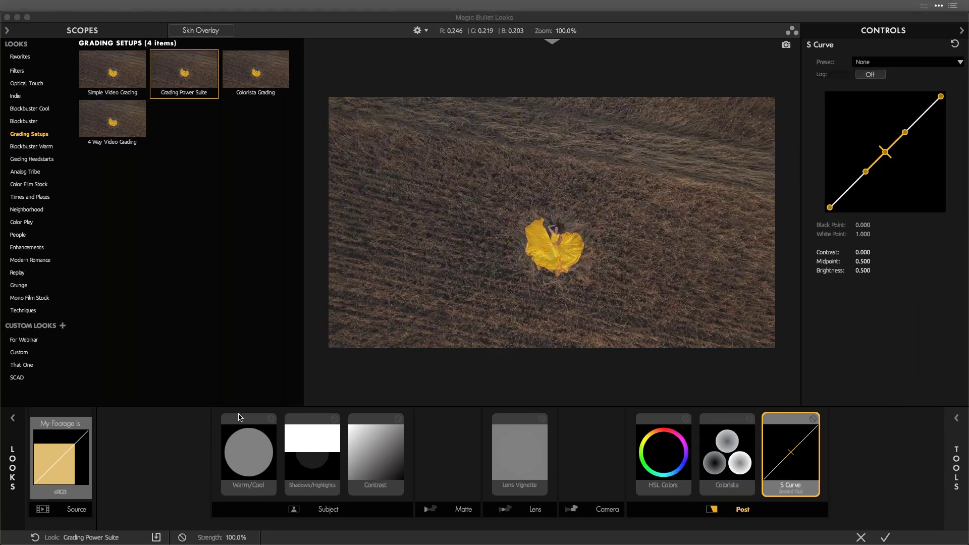
click(260, 447)
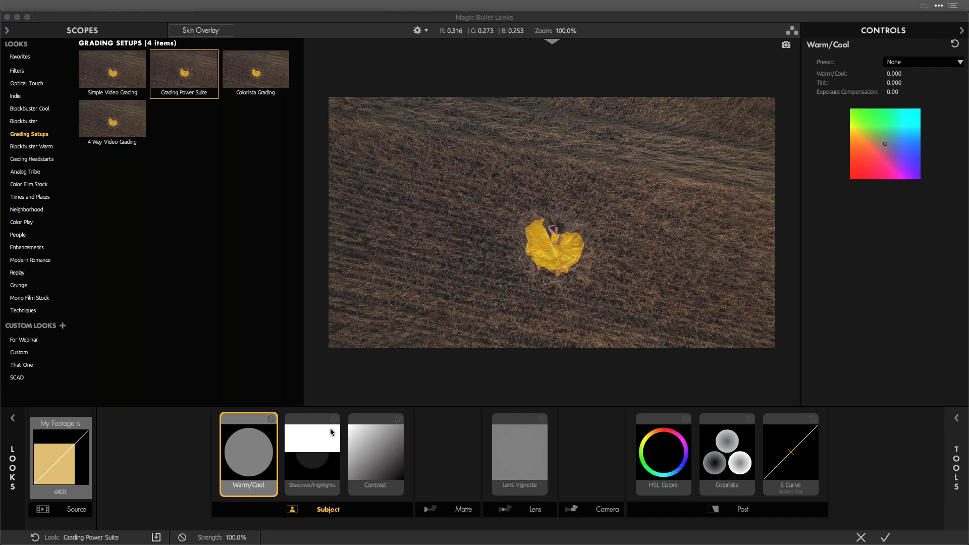
click(311, 454)
click(367, 460)
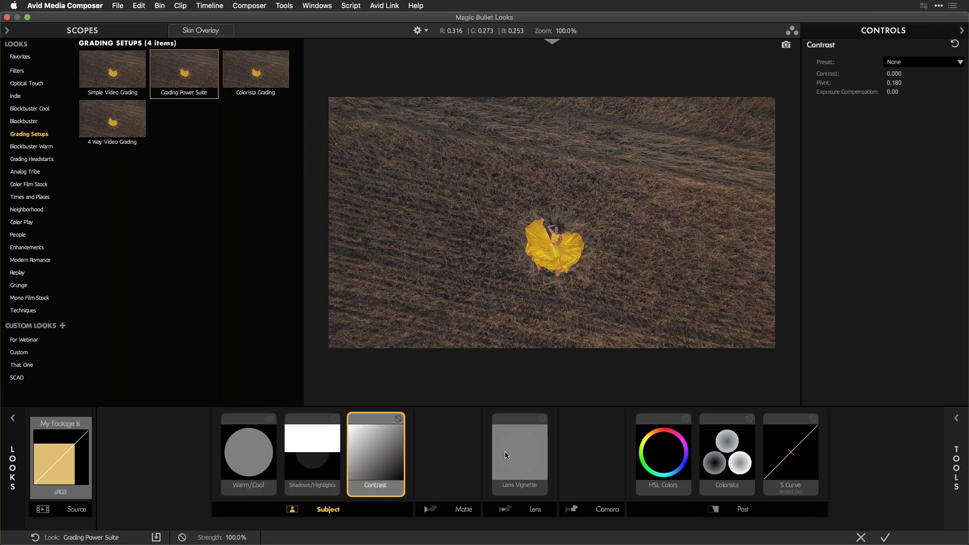
click(520, 457)
click(649, 465)
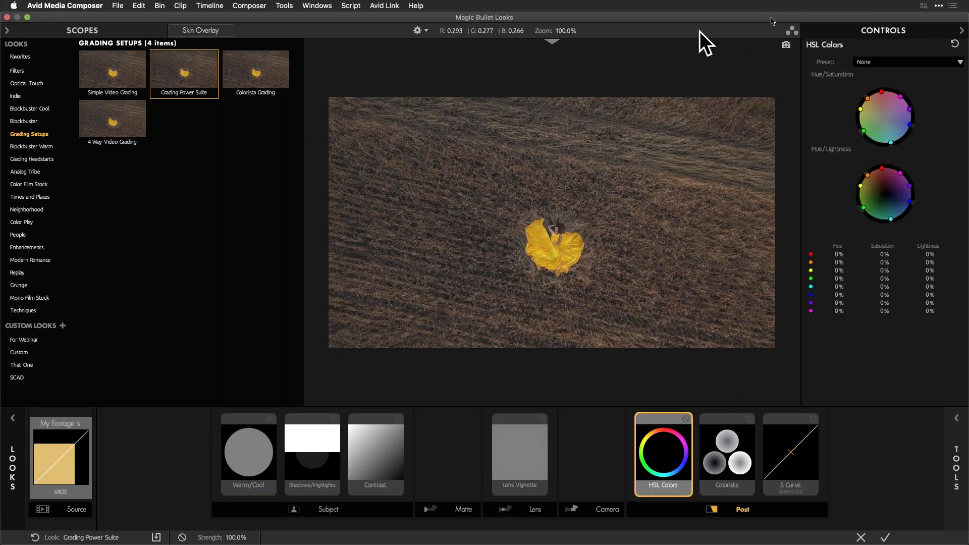
click(721, 454)
click(788, 458)
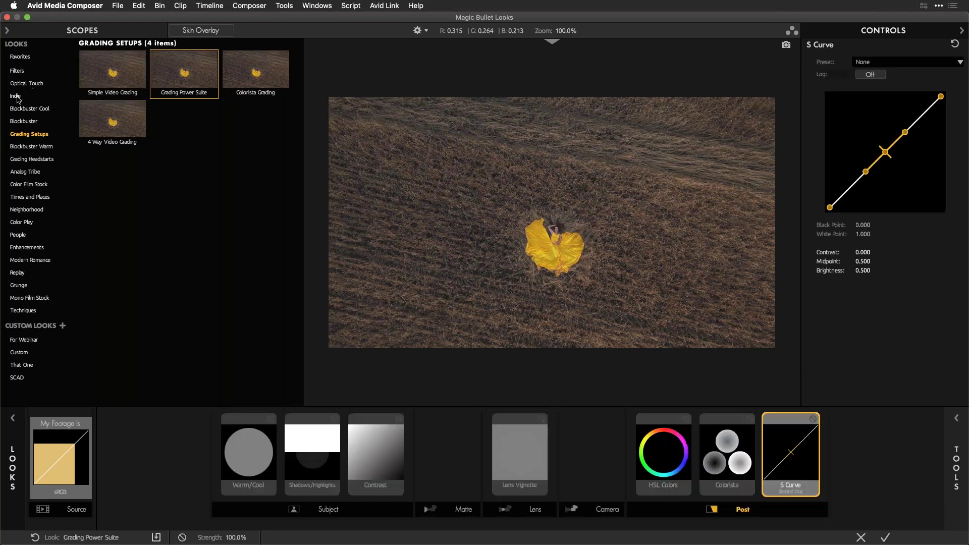
Try the Indie looks Fuji Short Ends, Powderkeg and Loose Leaf on the clip in turn.
click(17, 96)
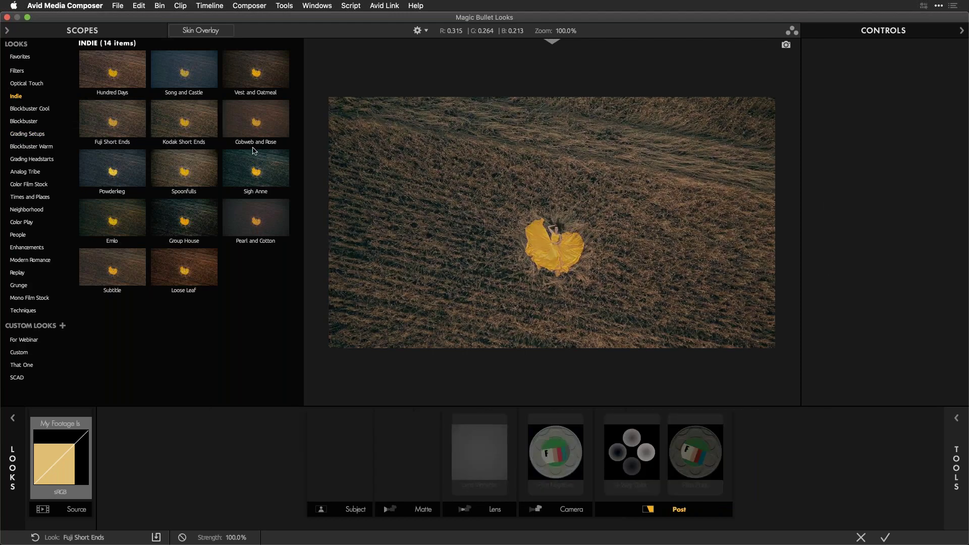
click(116, 164)
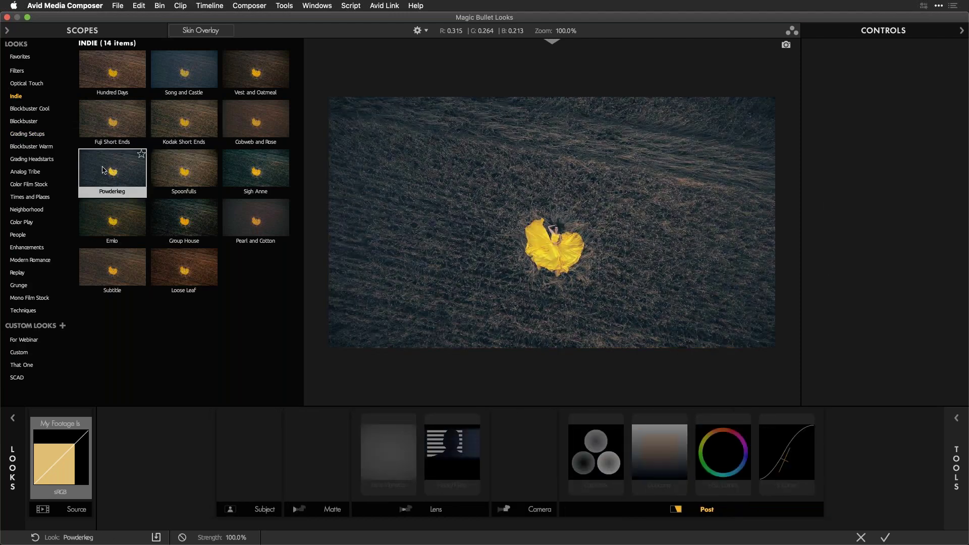
click(186, 271)
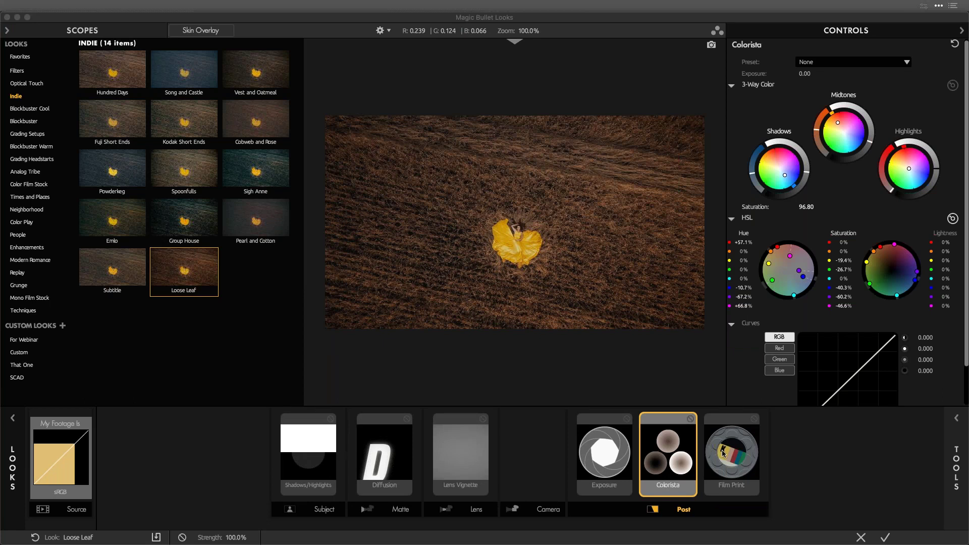
Examine the controls of the Loose Leaf look's Exposure, Colorista, Lens Vignette, Diffusion and Shadows/Highlights tools.
click(597, 450)
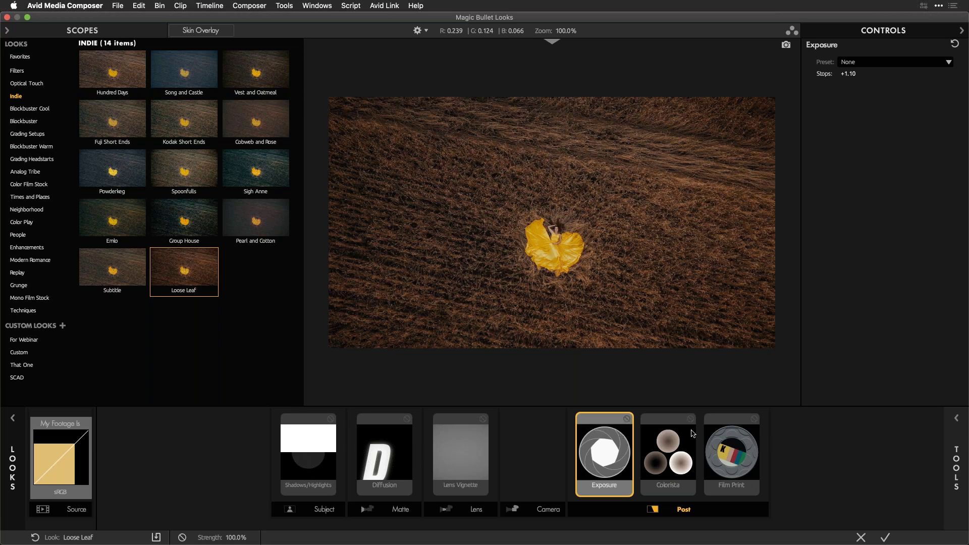
click(677, 447)
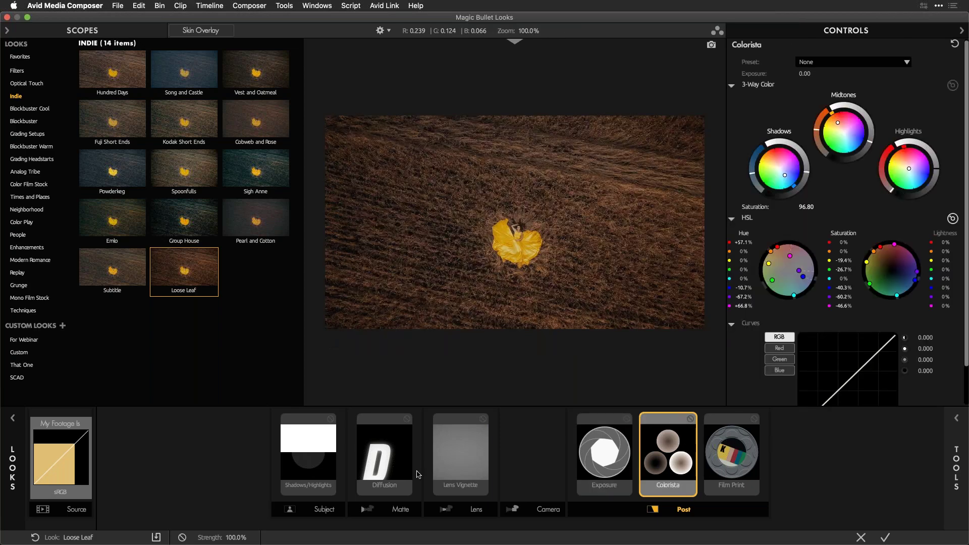
click(479, 456)
click(384, 451)
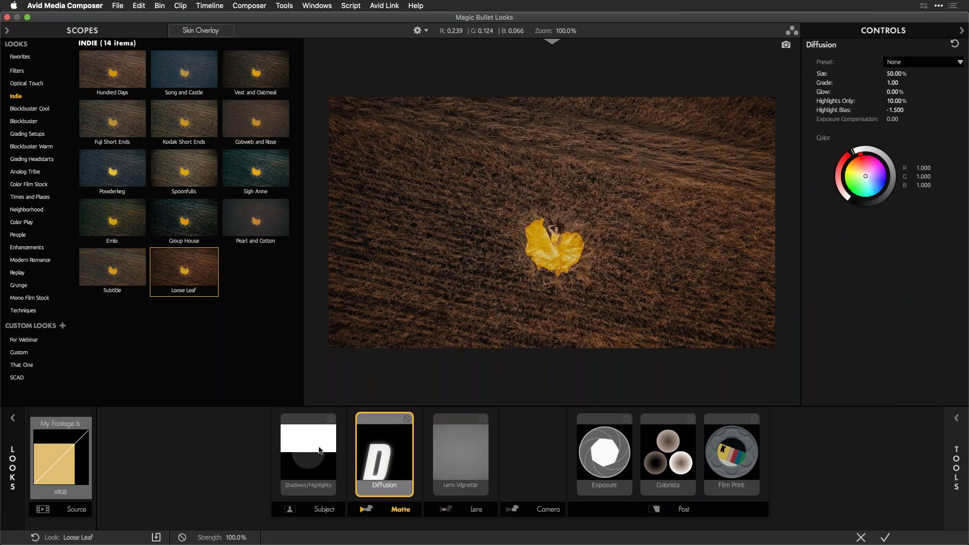
click(320, 452)
Pin the Diffusion, Film Print, Colorista and Exposure tools of the Loose Leaf look.
click(380, 444)
right_click(384, 445)
click(395, 453)
right_click(724, 446)
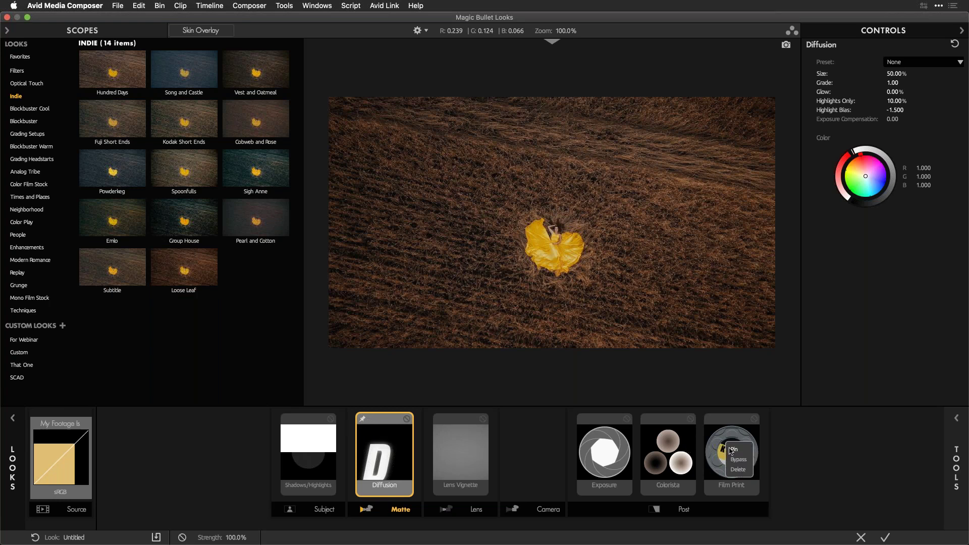
click(729, 449)
right_click(667, 451)
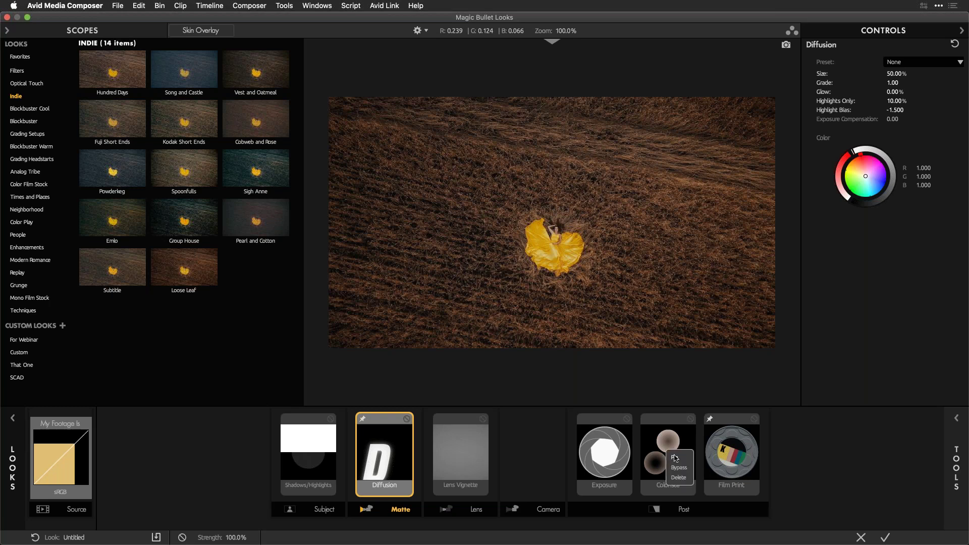
click(675, 457)
right_click(592, 453)
click(597, 460)
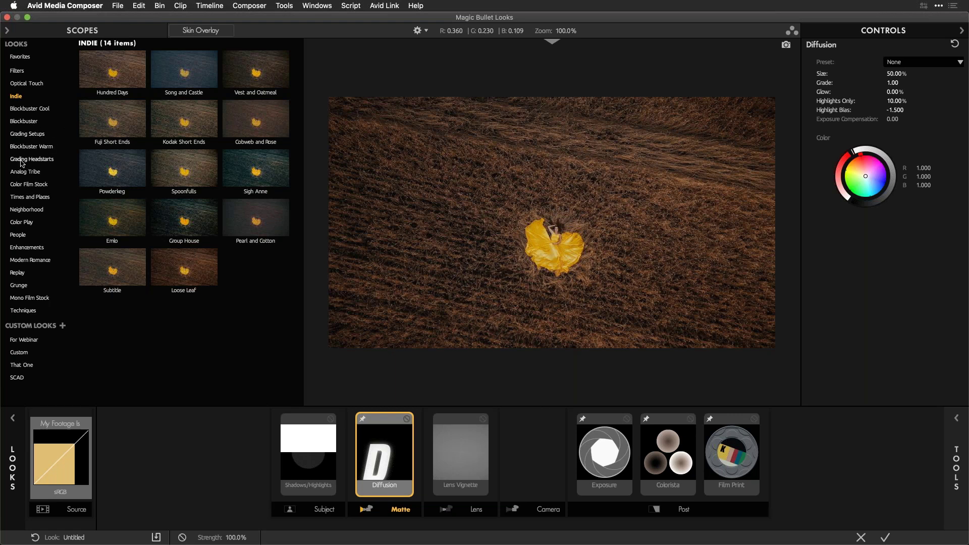
Apply the Simple Video Grading look from Grading Setups and inspect its HSL Colors, Colorista and S Curve tools.
click(20, 134)
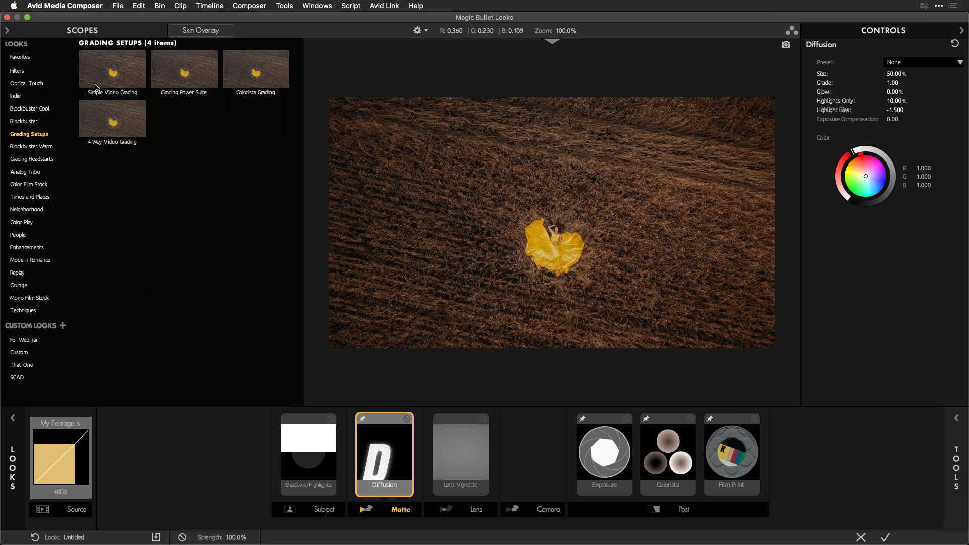
click(120, 76)
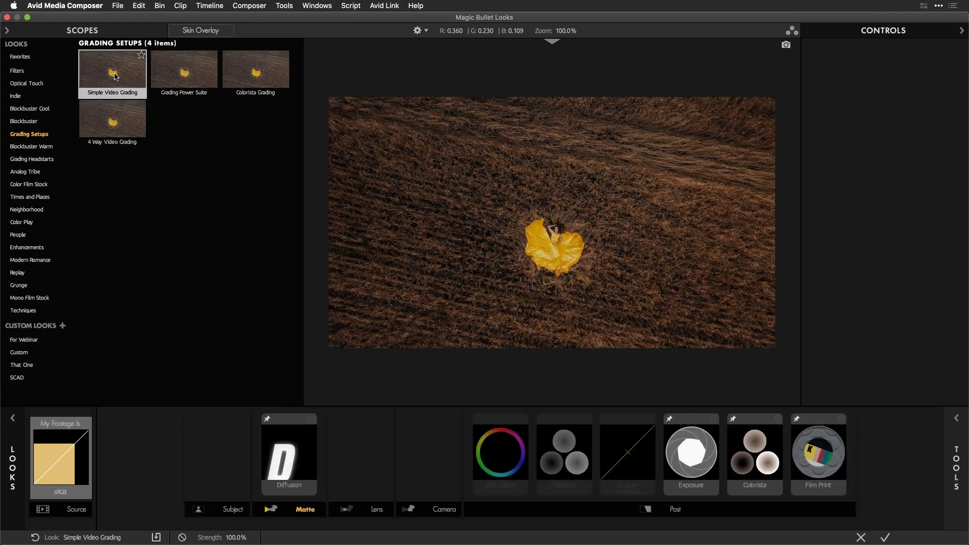
click(497, 443)
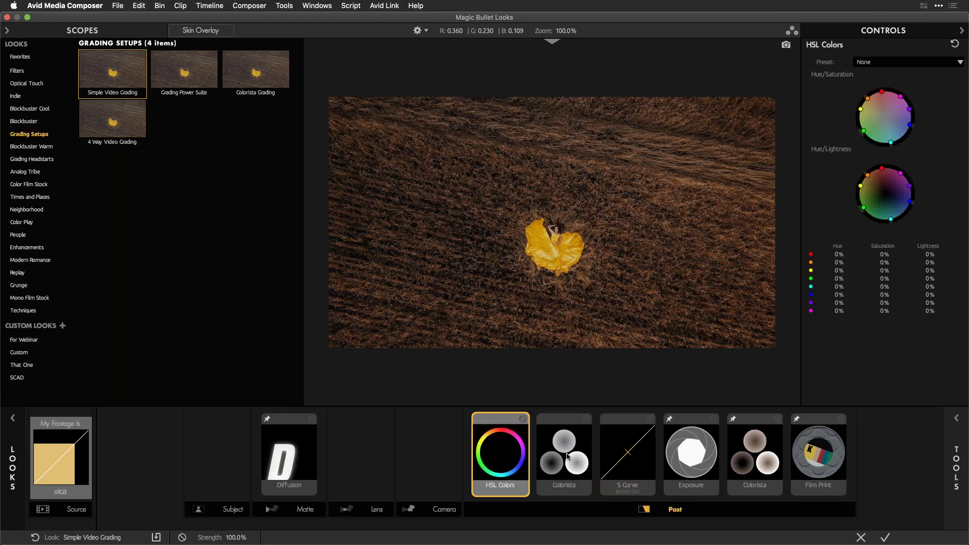
click(567, 456)
click(602, 440)
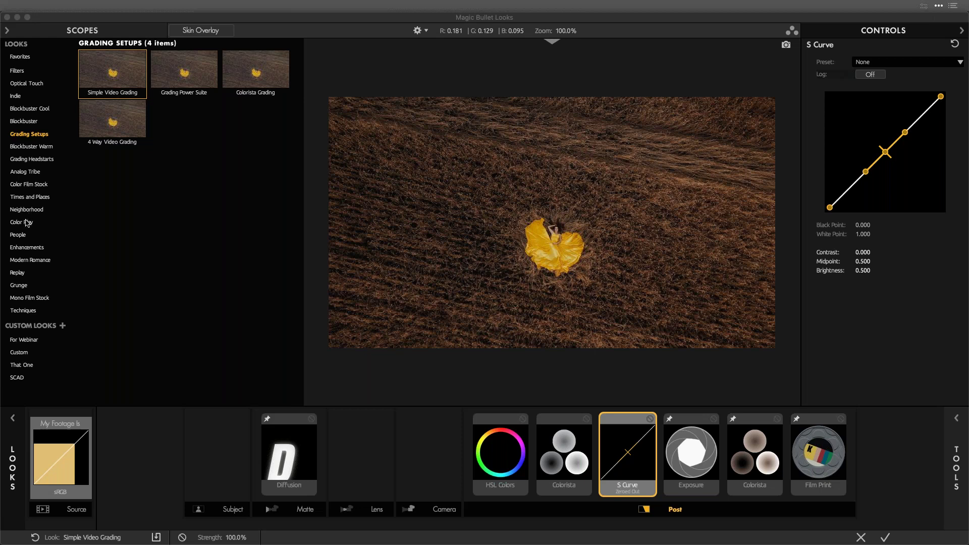
Try the Verdant look from Color Play on top of the pinned tools, and undo it.
click(27, 222)
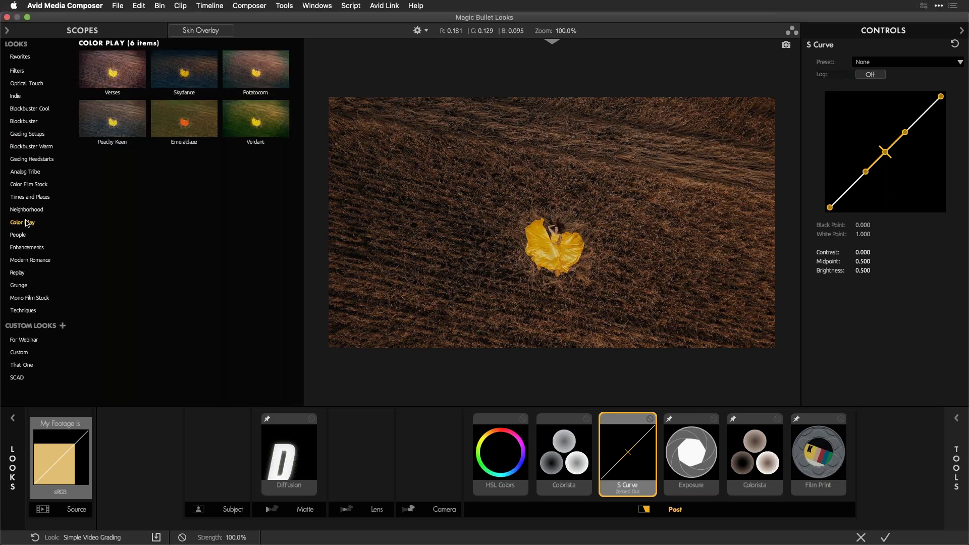
click(270, 117)
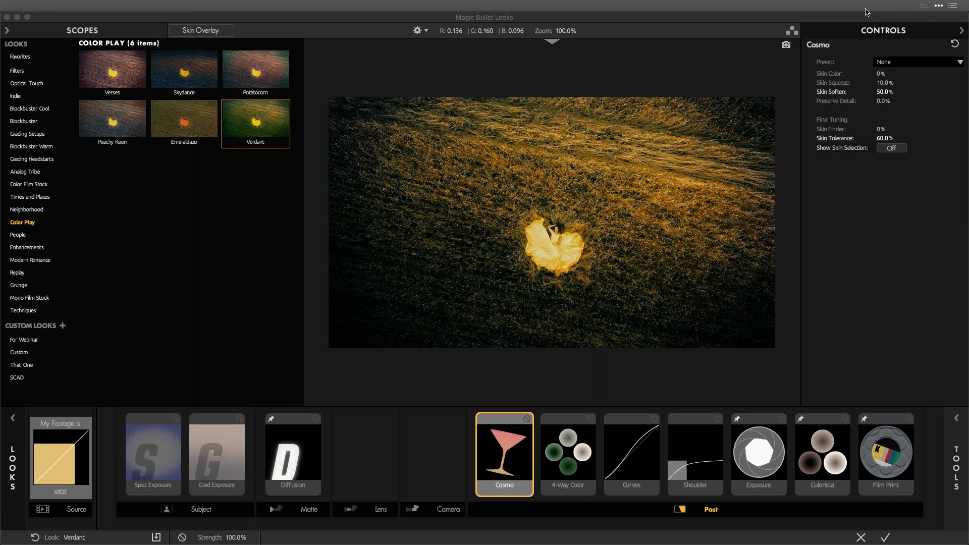
click(446, 418)
key(super+z)
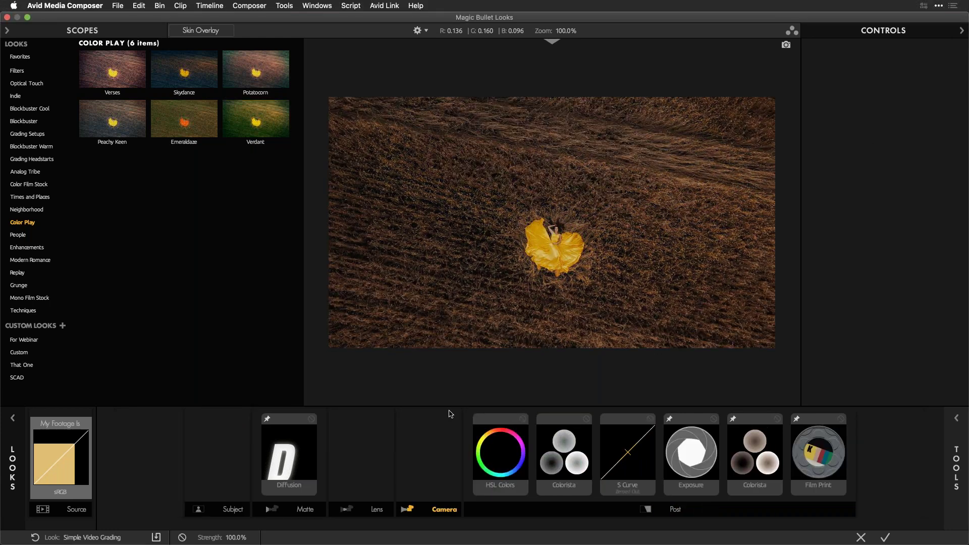
Check the pin option of the Diffusion tool and reset the look, keeping only the pinned tools.
right_click(281, 422)
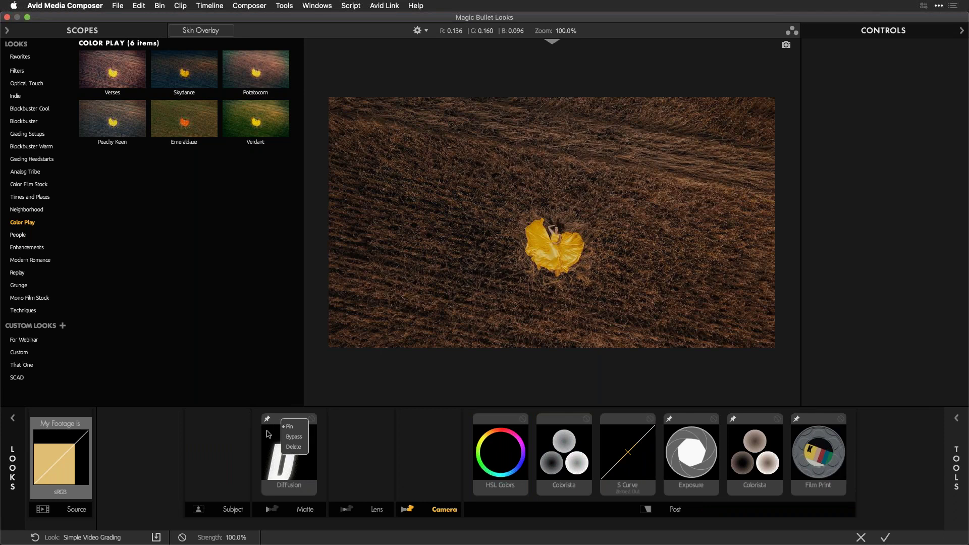
click(268, 433)
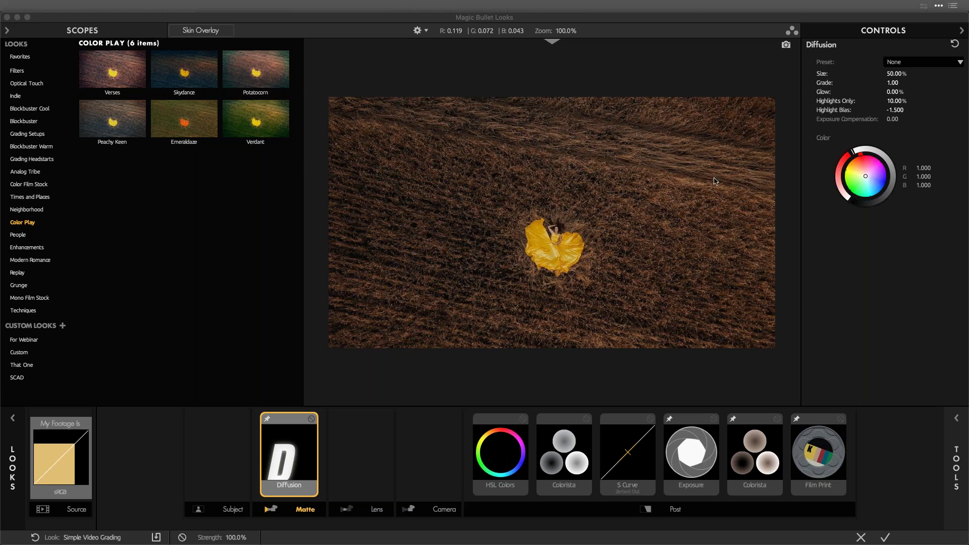
click(34, 537)
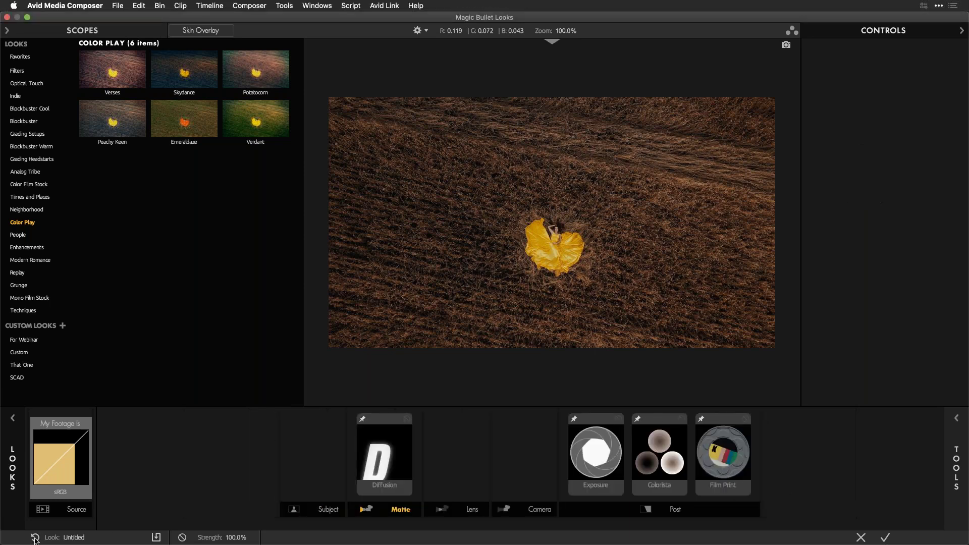
Unpin Diffusion, Exposure, Colorista and Film Print, and reset the look to empty the tool chain.
right_click(389, 436)
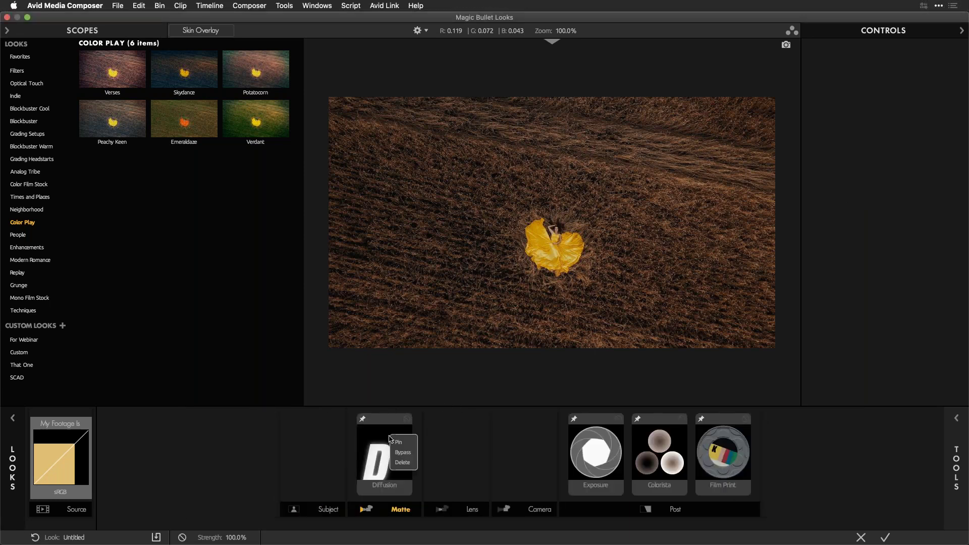
click(398, 442)
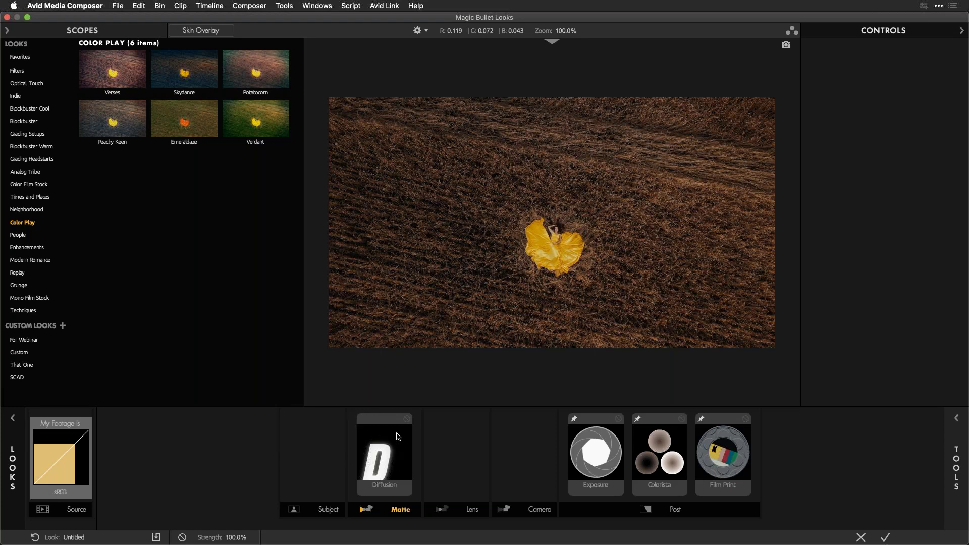
right_click(593, 435)
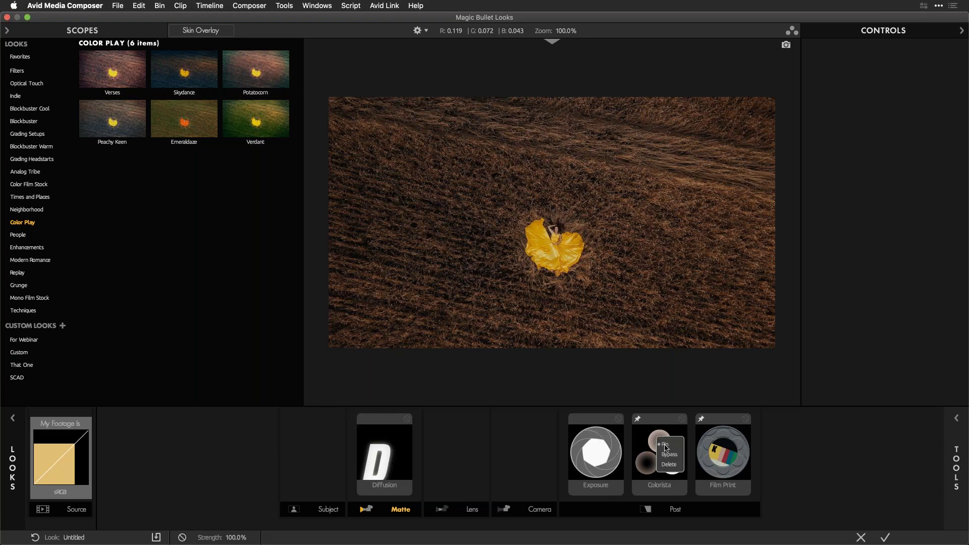
mouse_move(736, 447)
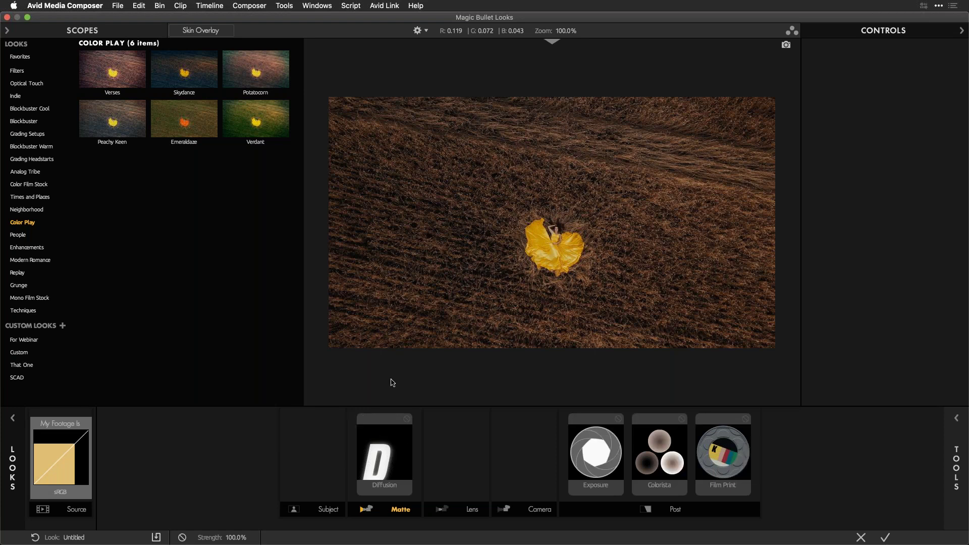
click(35, 538)
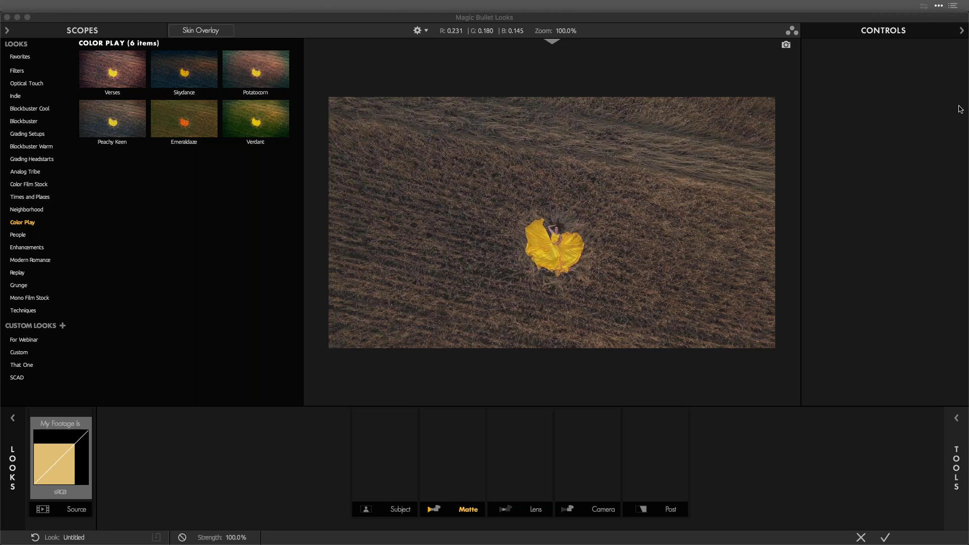
Add Colorista to the Post stage from the Post tools, and move it to the Subject stage.
click(903, 352)
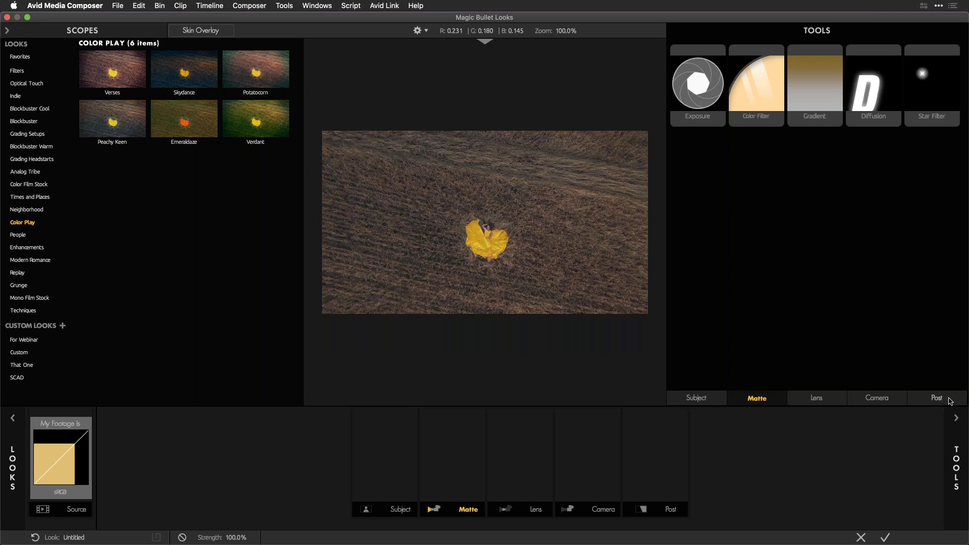
click(949, 400)
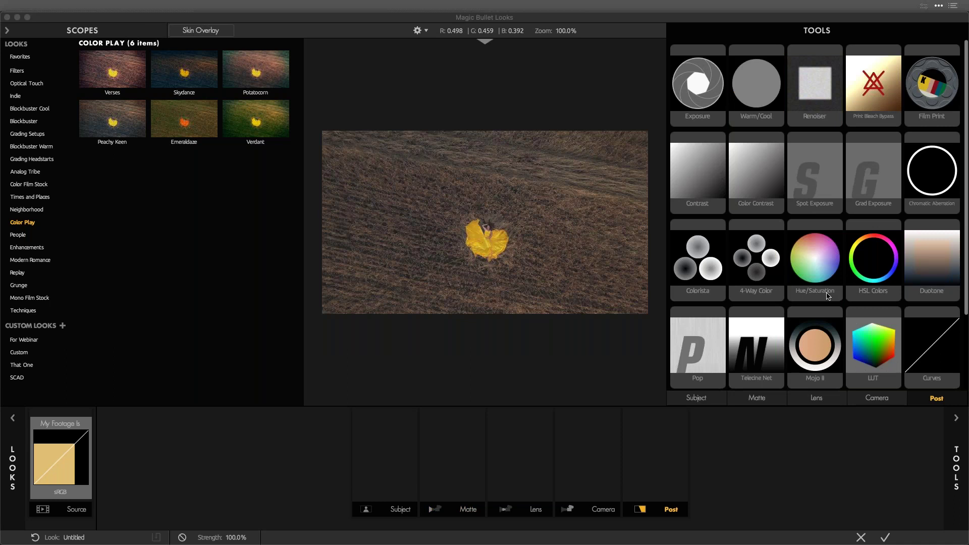
scroll(790, 285, down, 1)
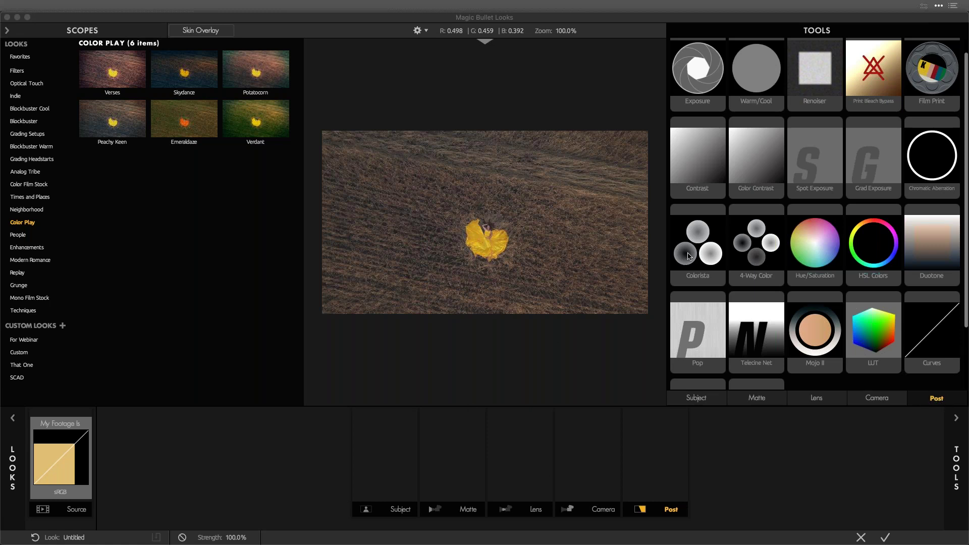
double_click(705, 256)
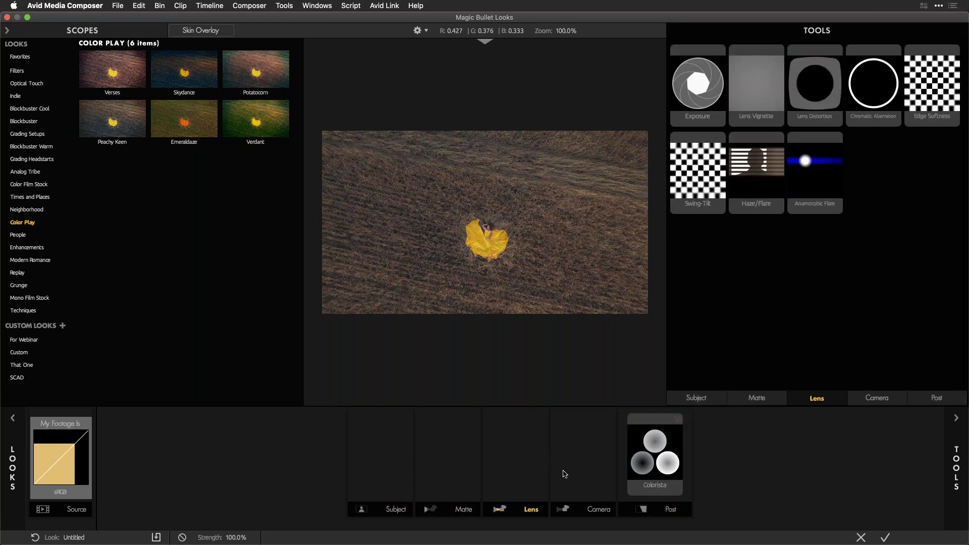
click(696, 398)
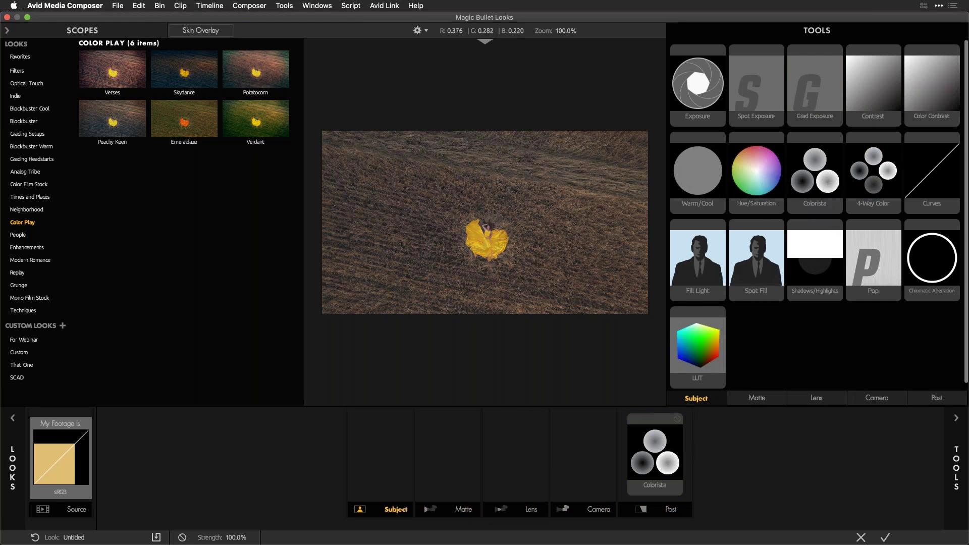
drag(665, 467, 390, 474)
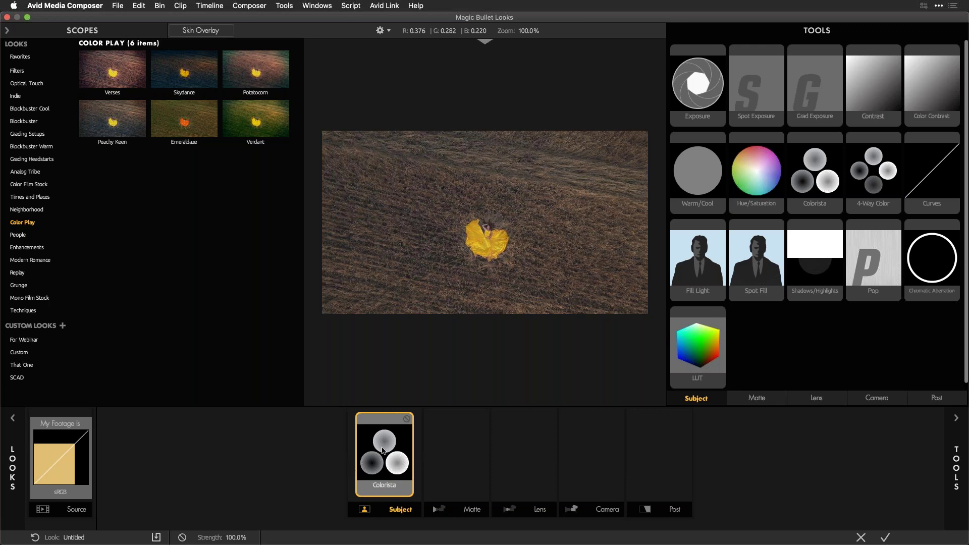
Browse the Camera and Post tools, hide the Tools drawer, and display the controls of the Subject stage's Colorista.
click(876, 397)
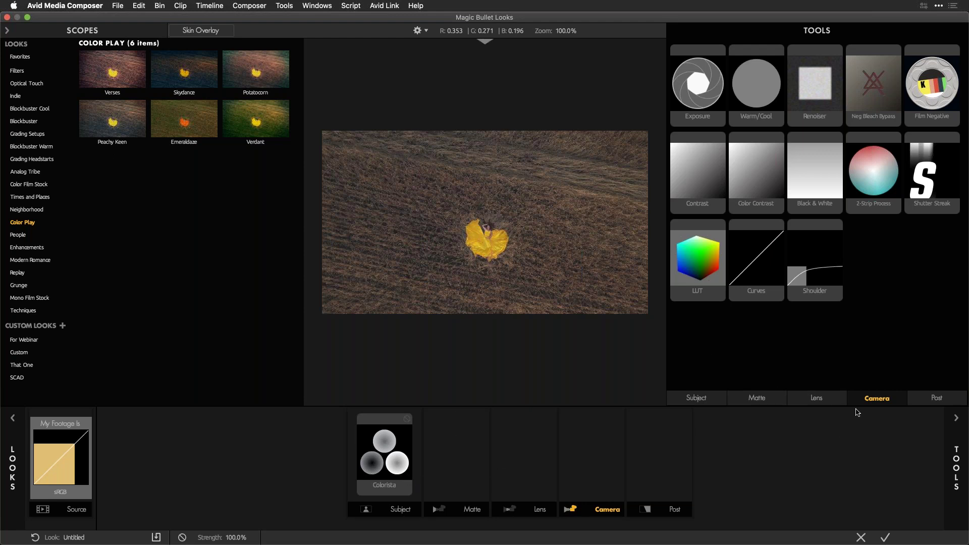
click(930, 428)
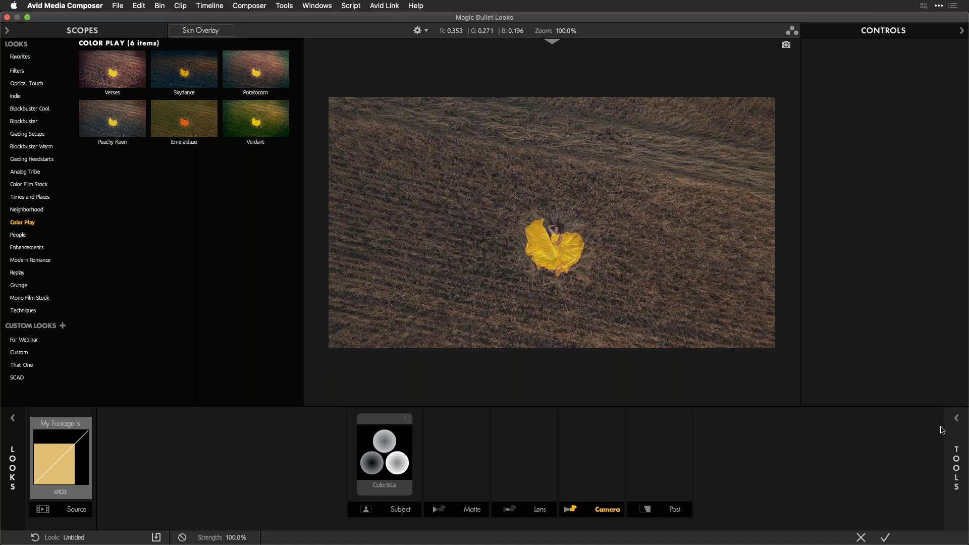
click(955, 425)
click(938, 398)
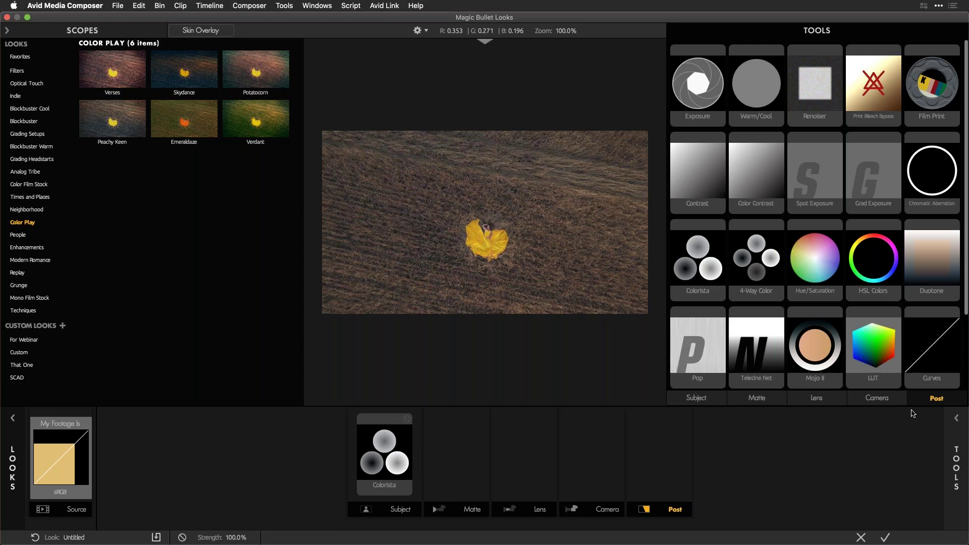
click(956, 420)
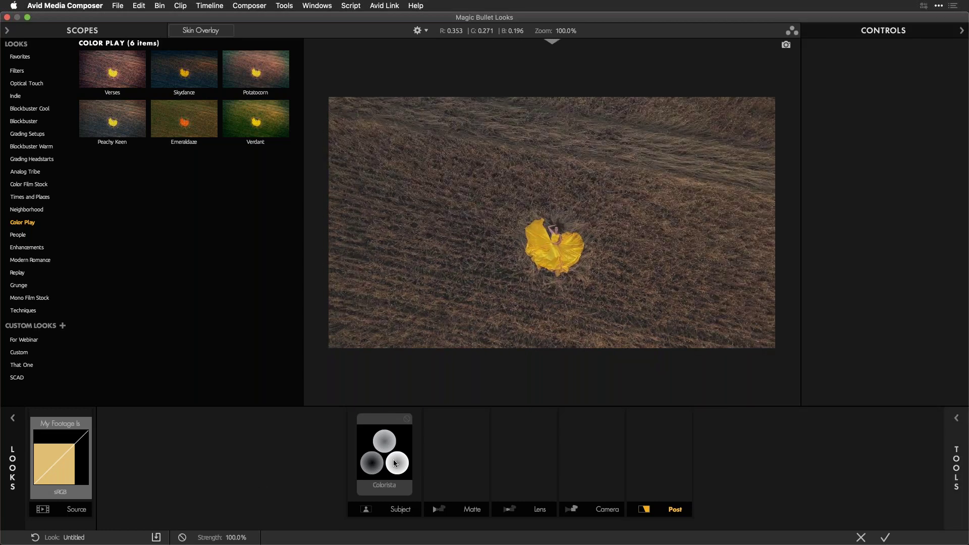
click(395, 464)
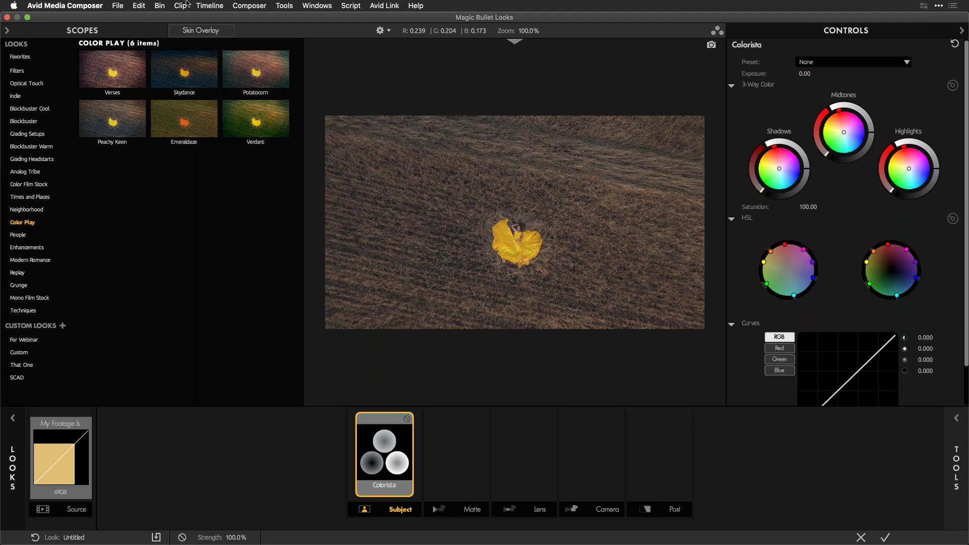
Show the scopes in place of the looks list, and expand RGB Parade, Hue/Lightness and Slice Graph.
click(8, 32)
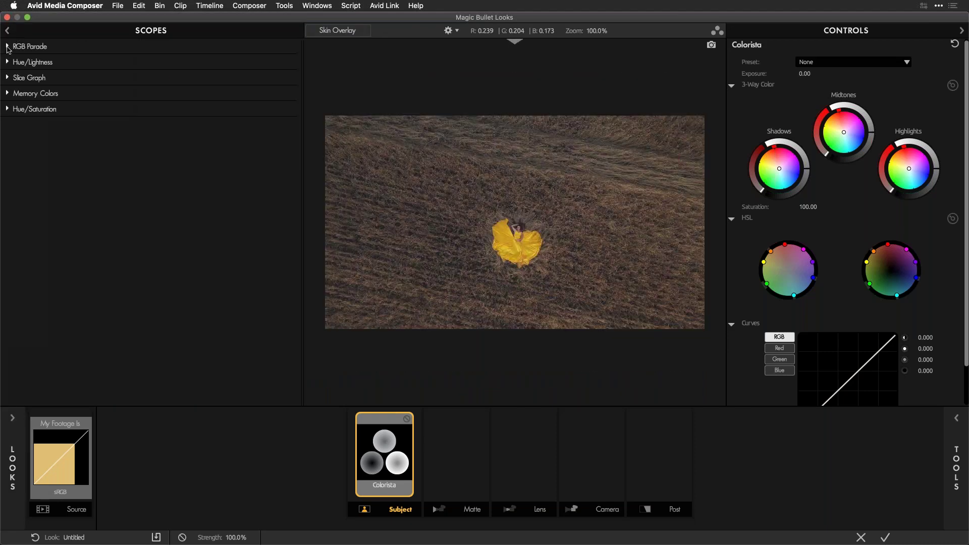
click(7, 46)
click(10, 257)
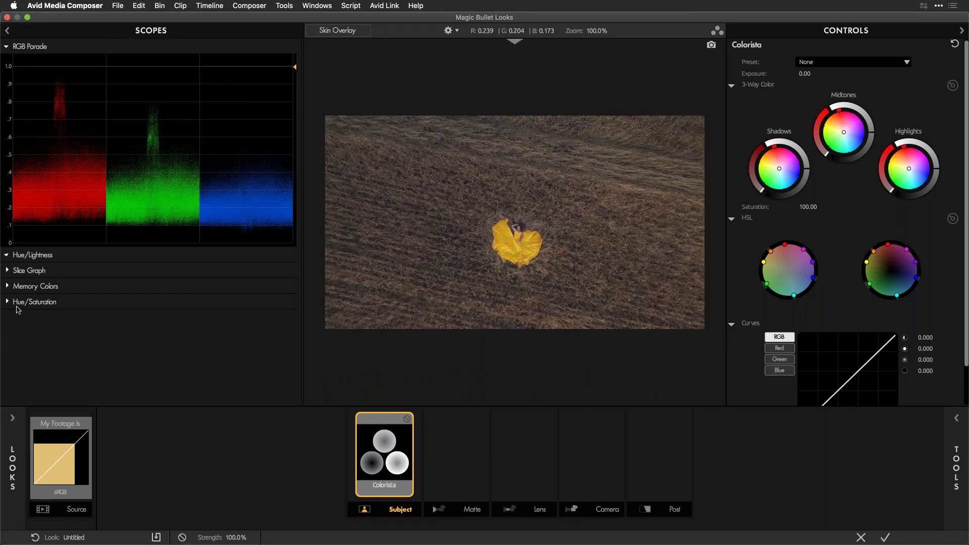
scroll(23, 359, down, 2)
scroll(23, 360, down, 2)
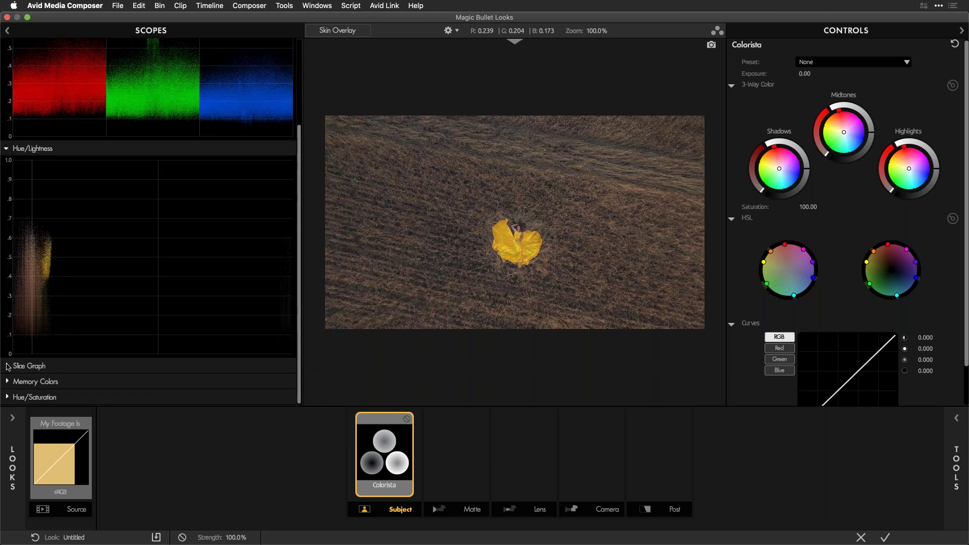
click(12, 368)
scroll(12, 379, down, 1)
scroll(13, 378, down, 5)
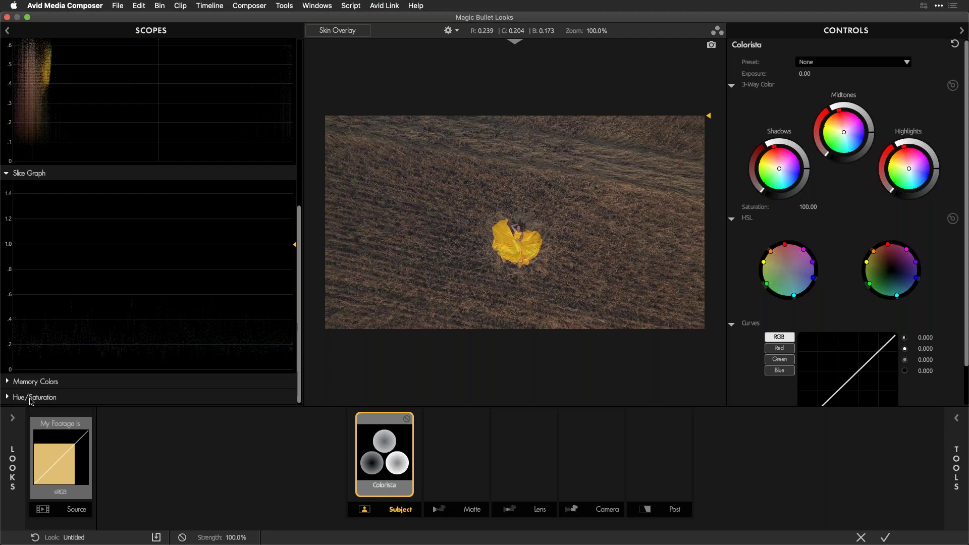
Move the Hue/Saturation scope to the top of the list, check its expanded graph, collapse it, and put RGB Parade first.
drag(31, 401, 23, 51)
click(7, 47)
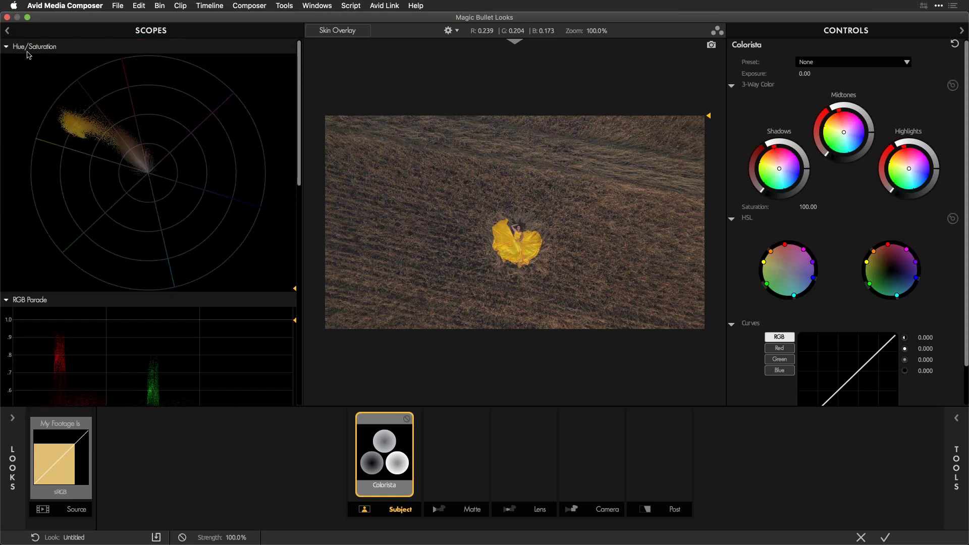
click(6, 47)
mouse_move(31, 62)
mouse_down()
mouse_move(34, 36)
mouse_move(36, 48)
mouse_up()
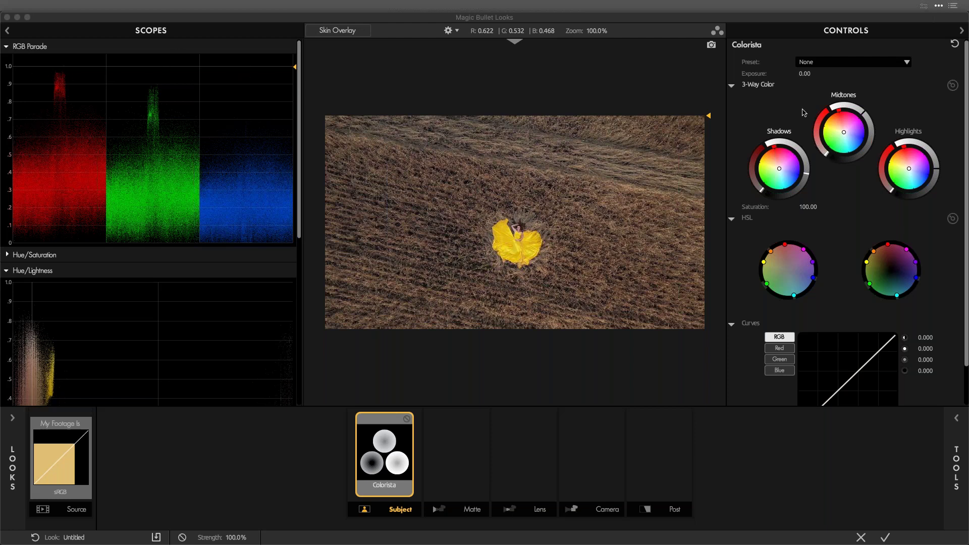
Raise the Highlights brightness and slightly lower the Shadows brightness in the Subject stage's Colorista.
drag(937, 167, 937, 163)
drag(806, 173, 806, 175)
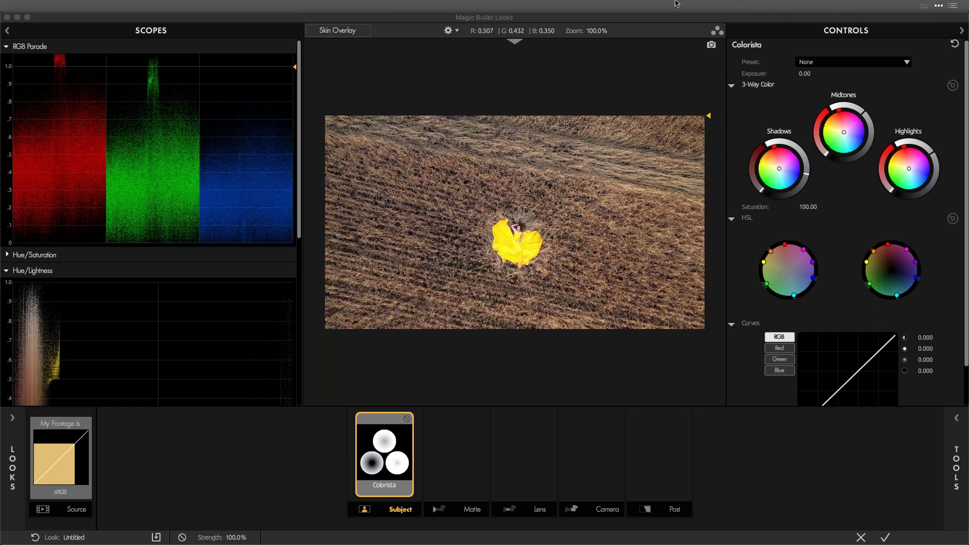
Look through the Post tools and add a second Colorista to the Post stage.
click(957, 419)
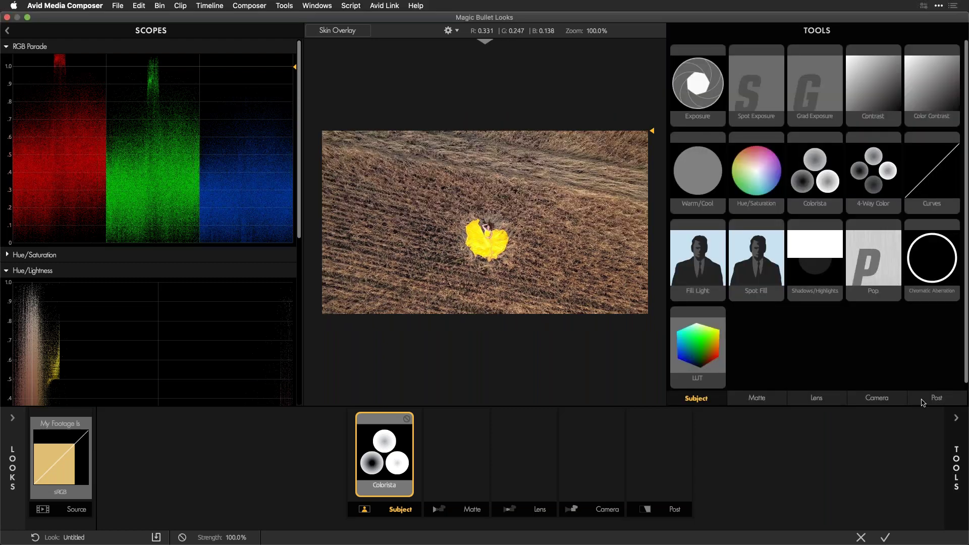
click(918, 401)
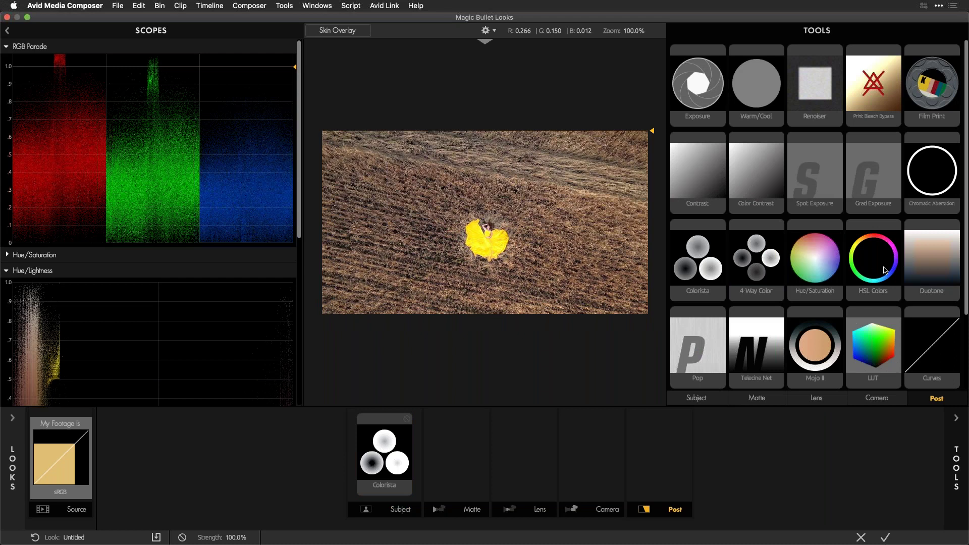
scroll(857, 262, down, 3)
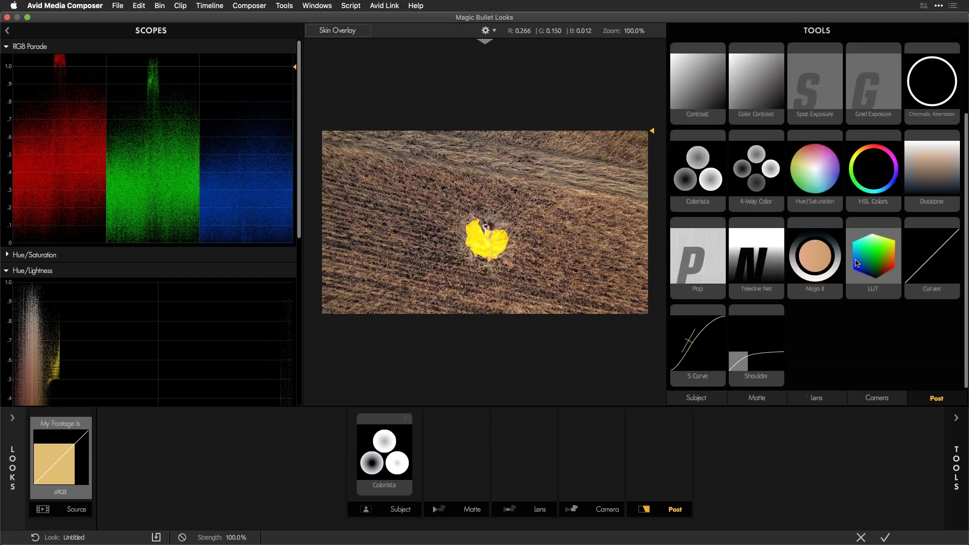
scroll(857, 256, up, 3)
drag(698, 257, 659, 454)
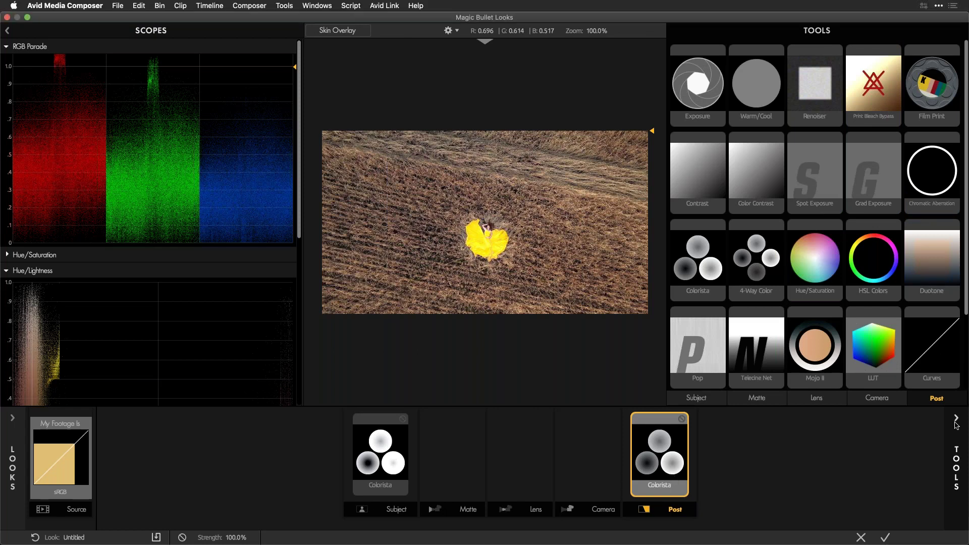
Try lowering the Highlights brightness with the Post stage's Colorista, and delete that Colorista from the tool chain.
click(674, 479)
drag(936, 168, 935, 177)
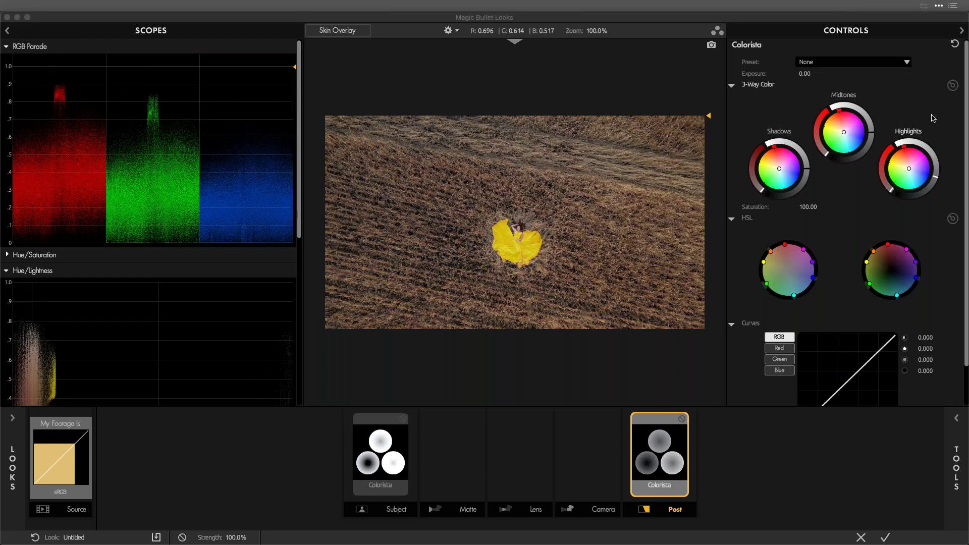
drag(933, 177, 935, 177)
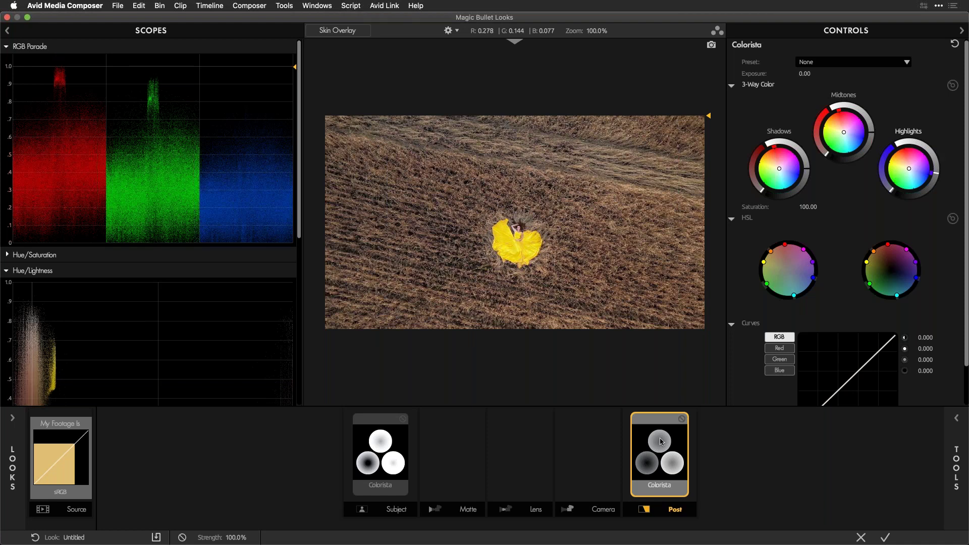
click(446, 4)
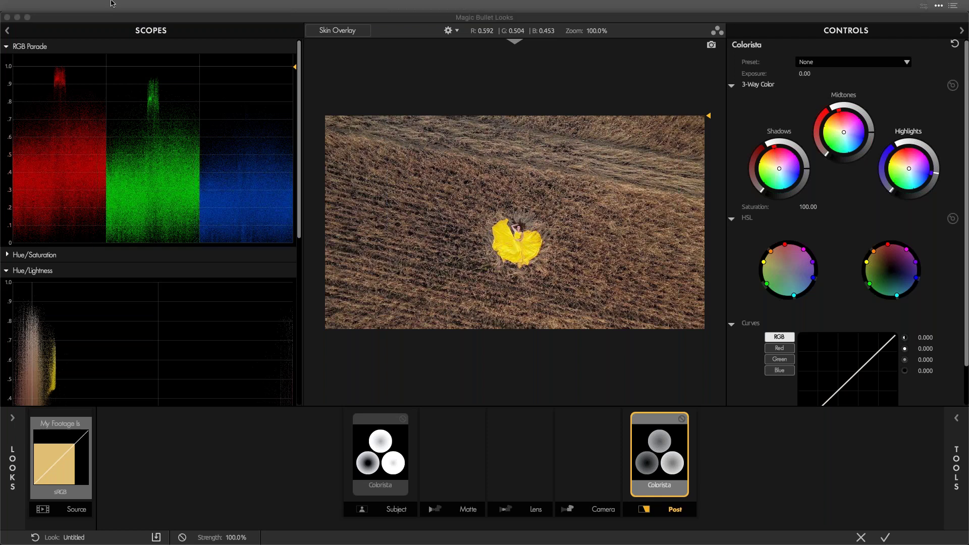
click(391, 459)
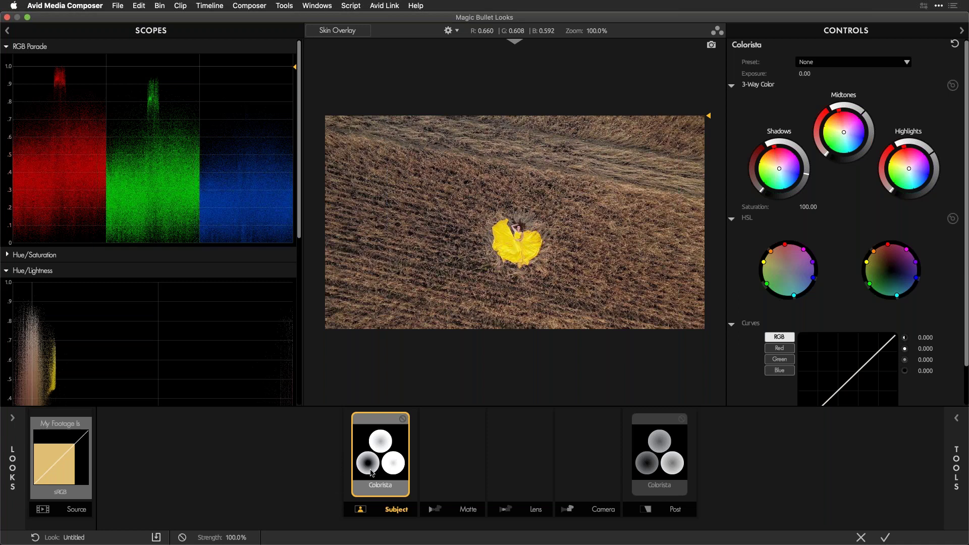
click(681, 471)
key(Delete)
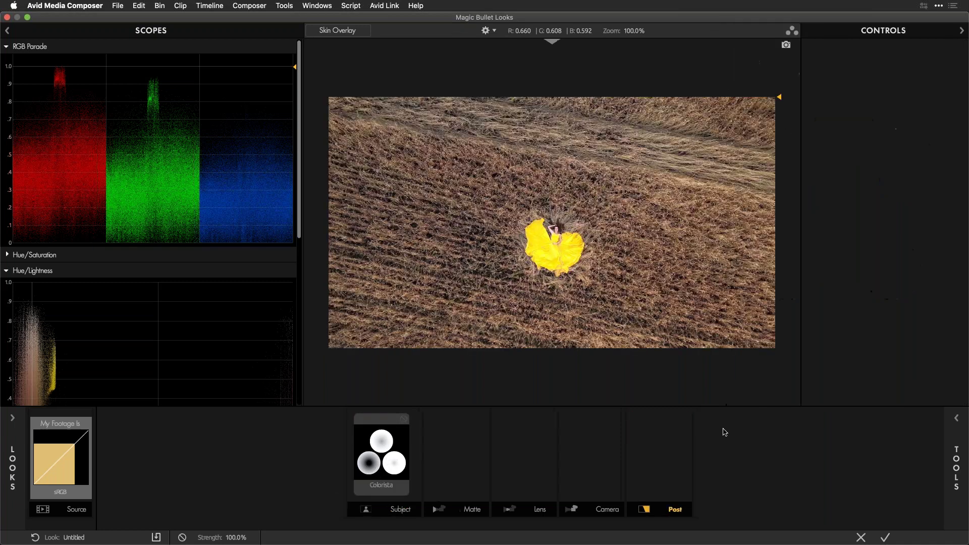
Lower the Highlights brightness in the Subject stage's Colorista.
click(373, 467)
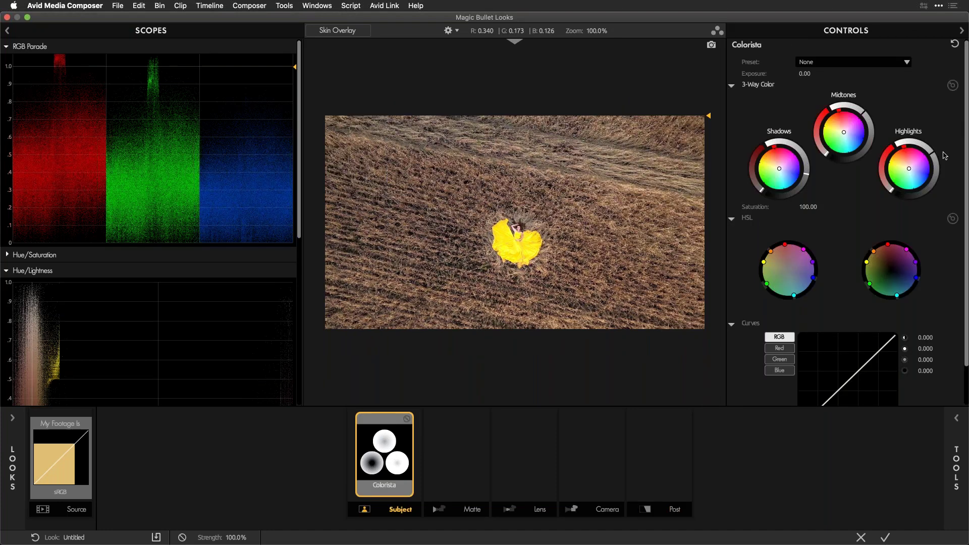
drag(930, 152, 930, 171)
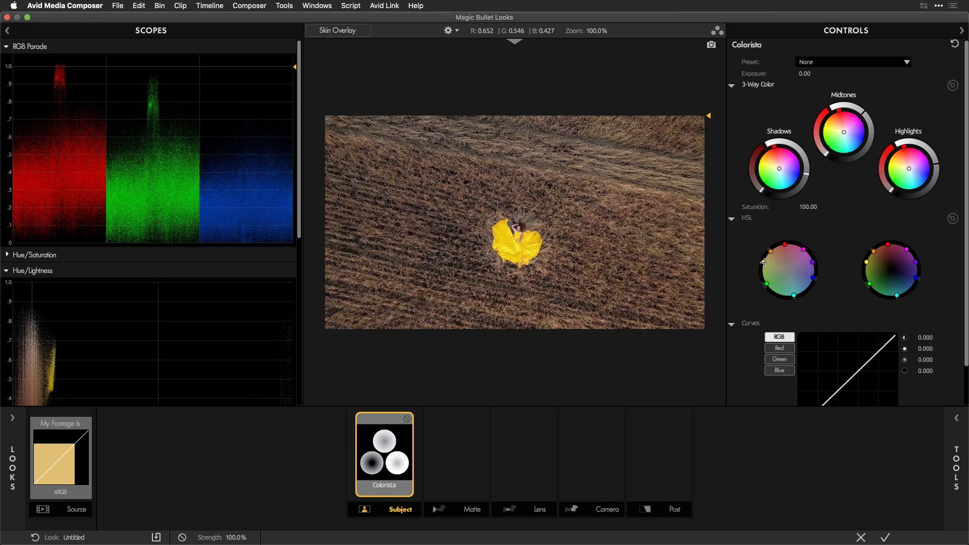
In Colorista's HSL hue and saturation wheel, adjust the yellow and orange hues and desaturate the red, magenta, purple, blue, cyan and green points.
drag(764, 262, 763, 257)
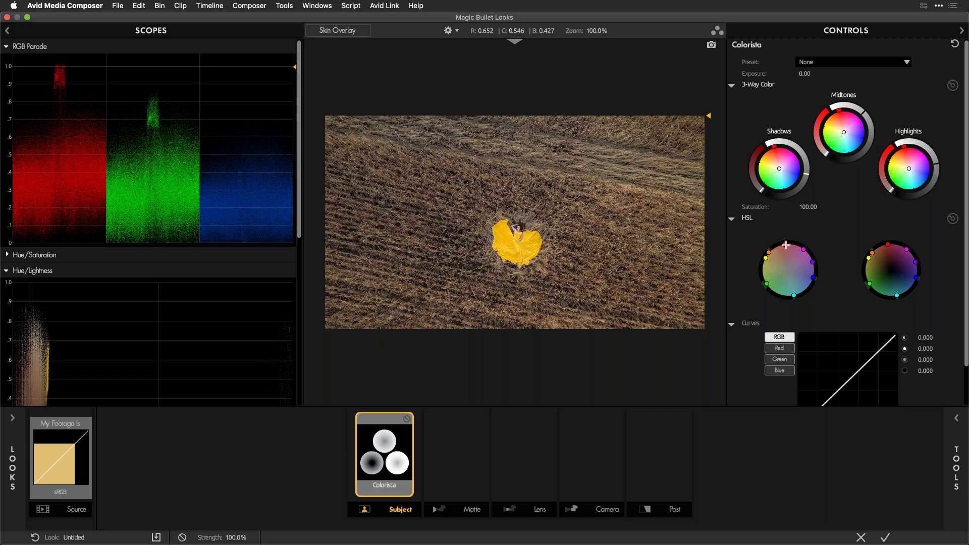
drag(785, 245, 787, 268)
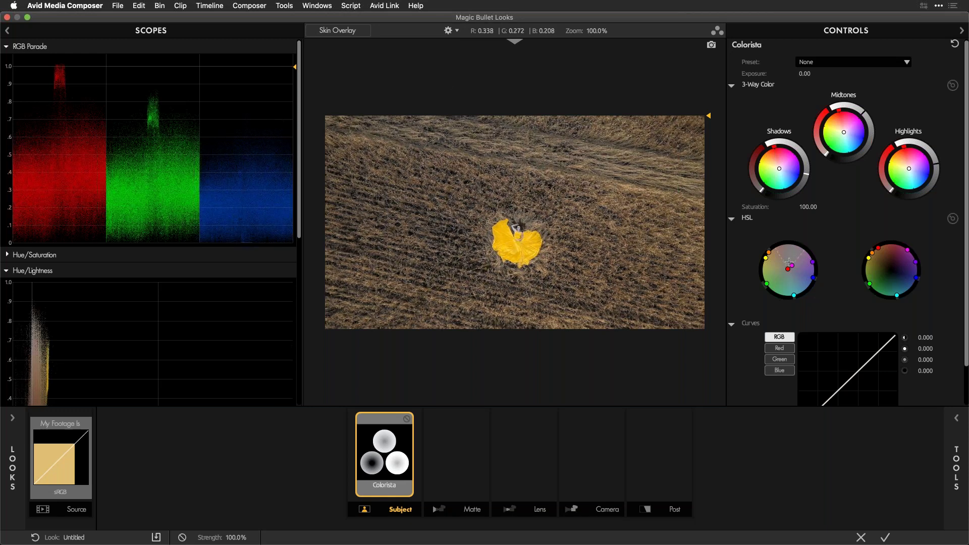
mouse_move(790, 266)
mouse_down()
mouse_move(805, 263)
mouse_move(791, 268)
mouse_move(805, 275)
mouse_move(789, 268)
mouse_up()
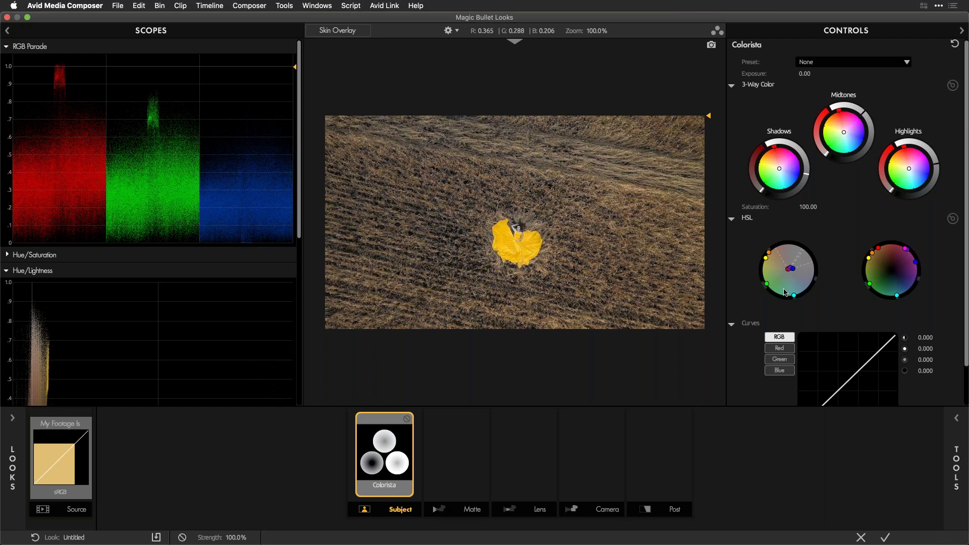
drag(792, 292, 767, 277)
mouse_move(771, 279)
mouse_down()
mouse_move(801, 275)
mouse_move(767, 283)
mouse_move(785, 271)
mouse_up()
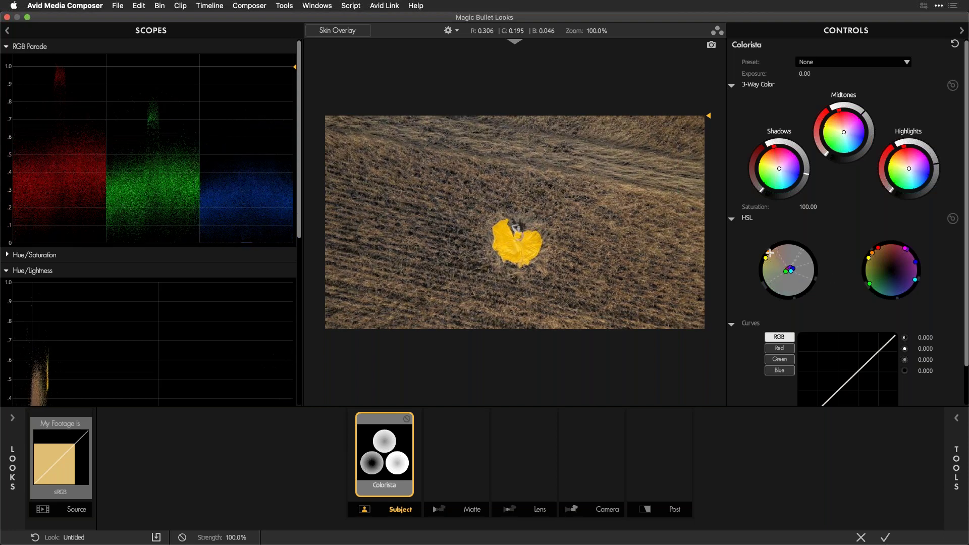
drag(769, 252, 761, 258)
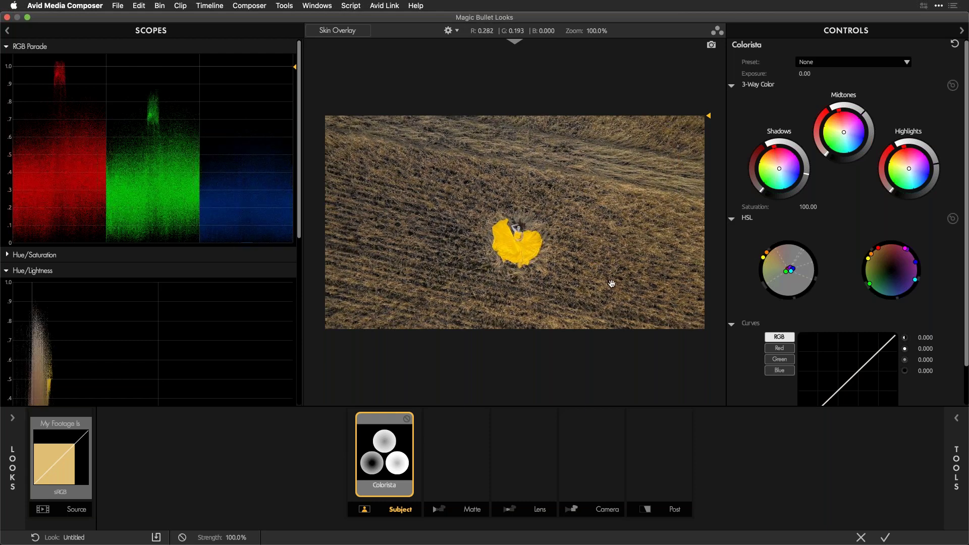
Add the Diffusion tool from the Matte tools to the Matte stage.
click(956, 467)
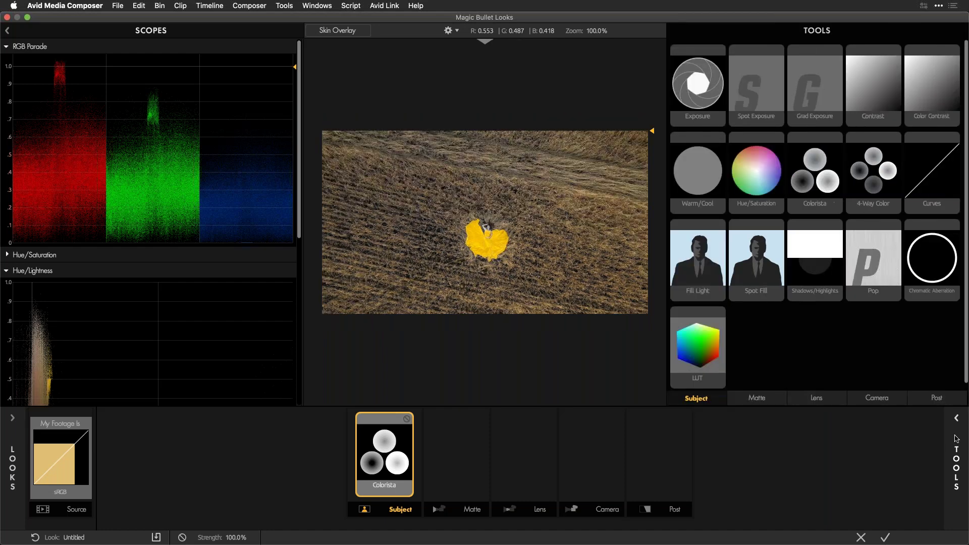
click(756, 398)
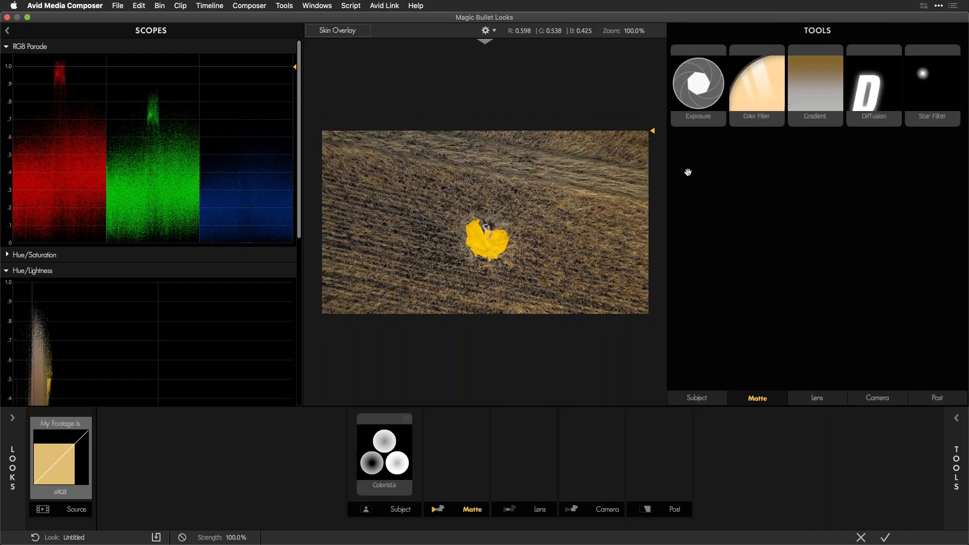
click(956, 417)
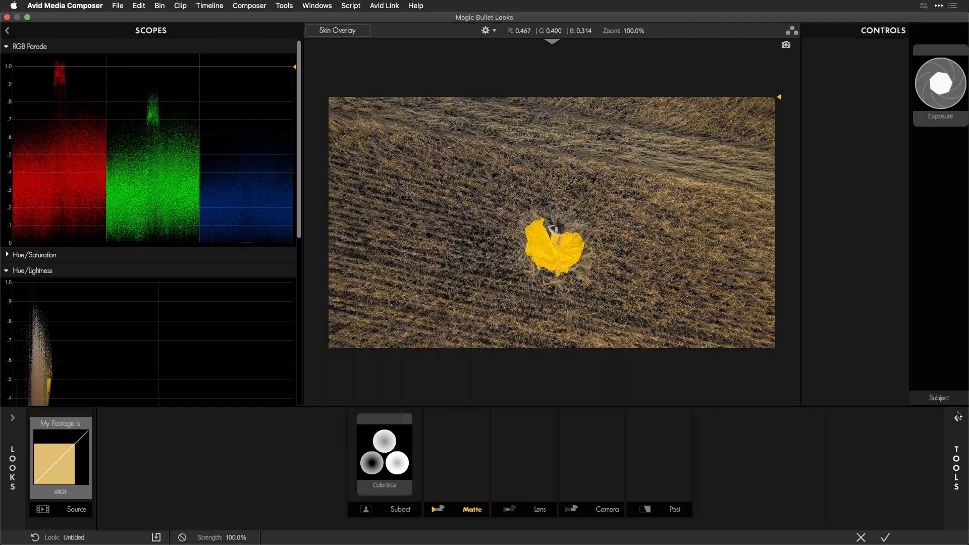
click(956, 466)
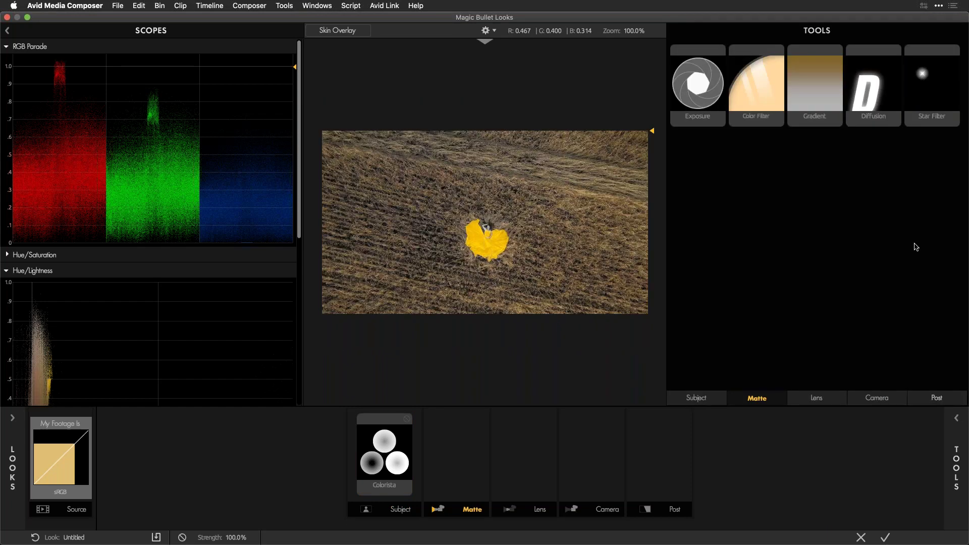
double_click(871, 91)
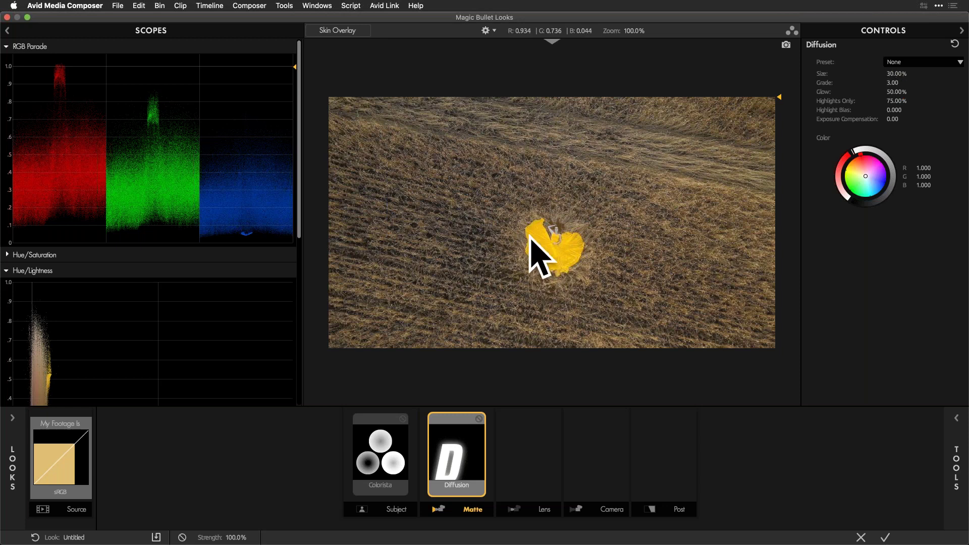
Set the Diffusion size to 20% and adjust its glow.
click(890, 73)
text(20)
key(Return)
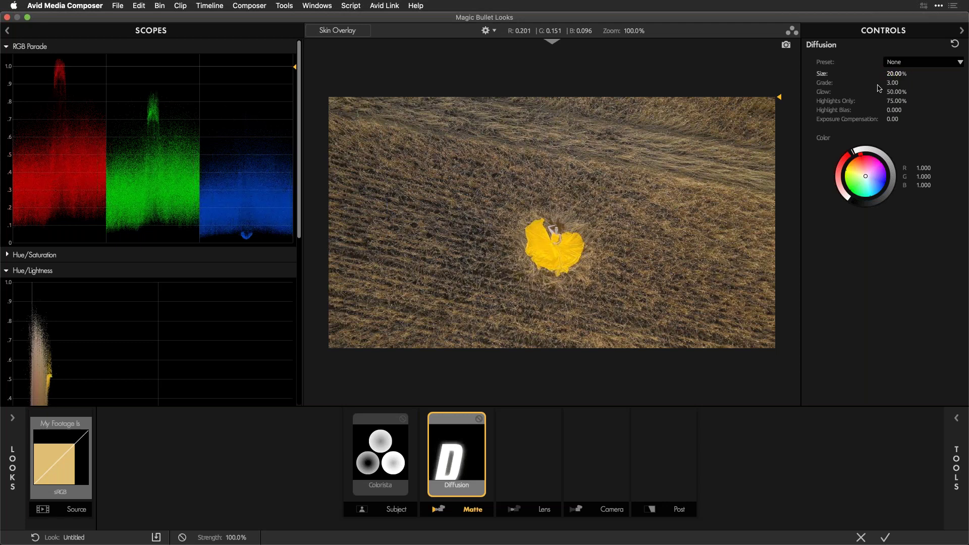
drag(889, 93, 890, 93)
Add a Lens Vignette to the Lens stage, and resize and center its circle around the yellow dress.
mouse_move(958, 273)
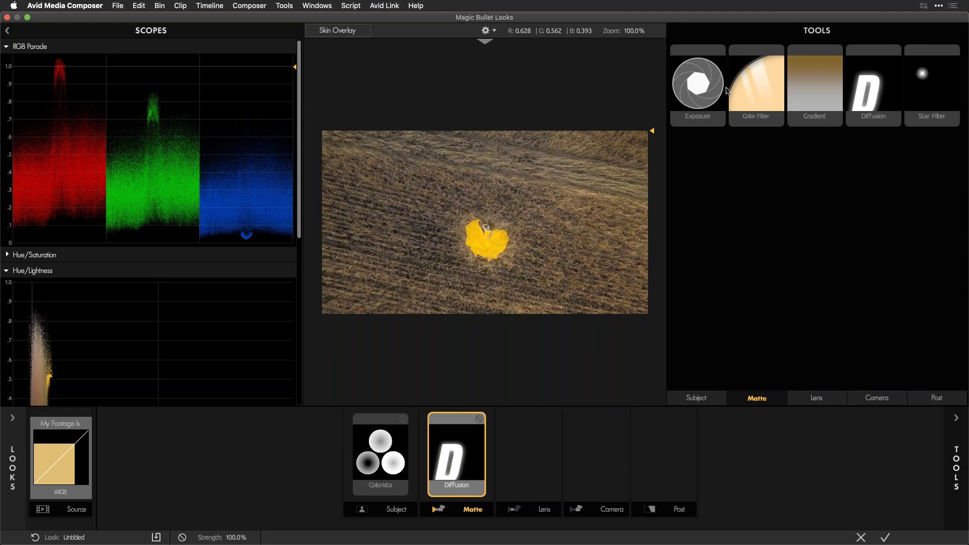
click(839, 399)
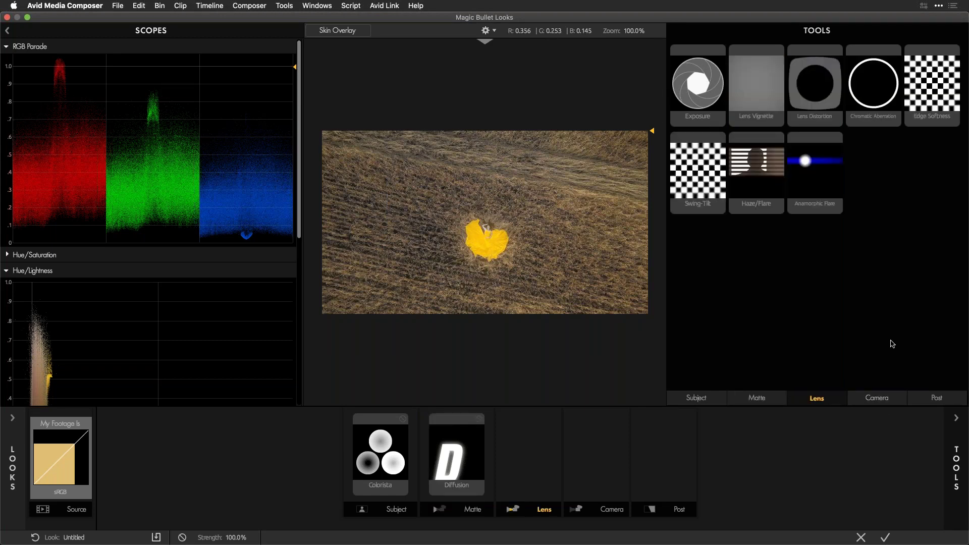
double_click(765, 82)
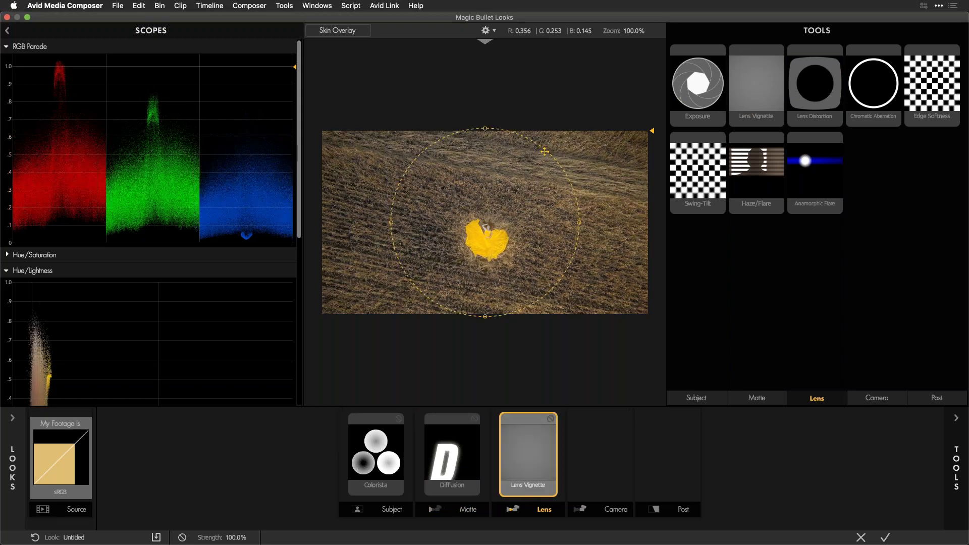
drag(544, 151, 478, 144)
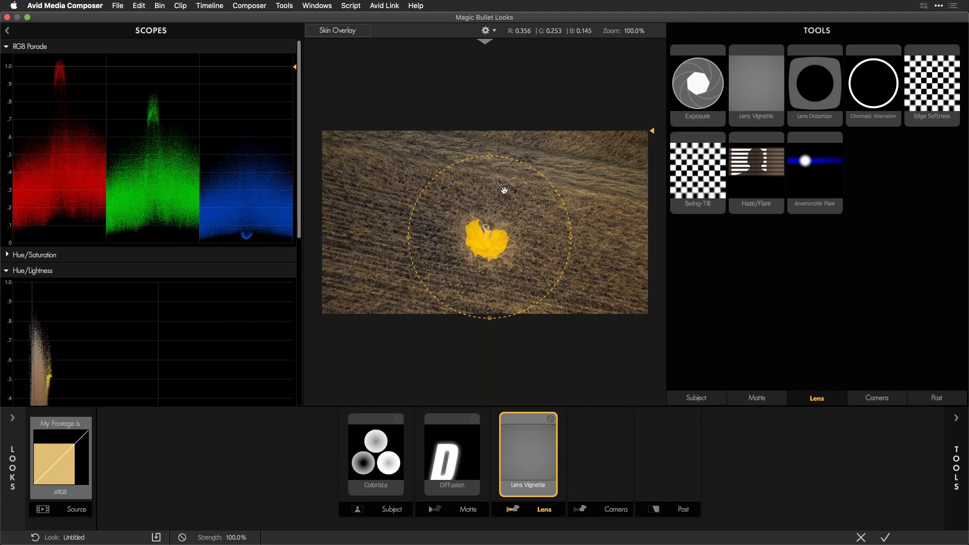
drag(509, 158, 488, 173)
Add the Haze/Flare tool to the Lens stage after the vignette, and display its controls.
double_click(763, 165)
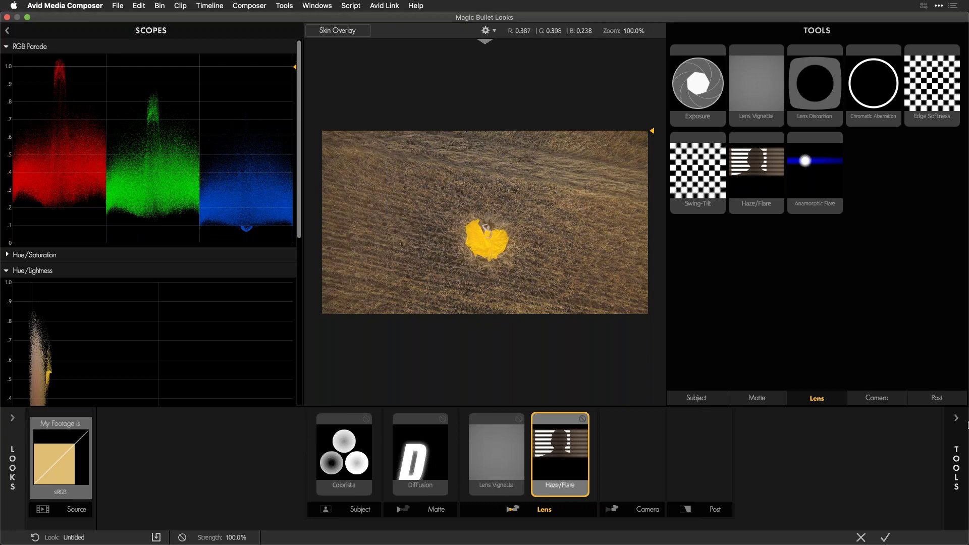
click(958, 419)
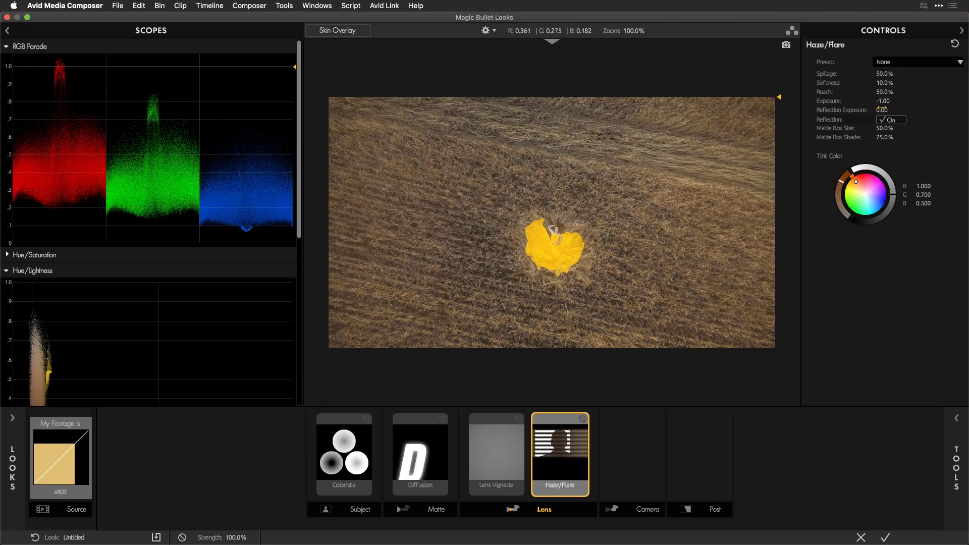
Raise the Haze/Flare exposure to +1.90.
drag(883, 101, 884, 101)
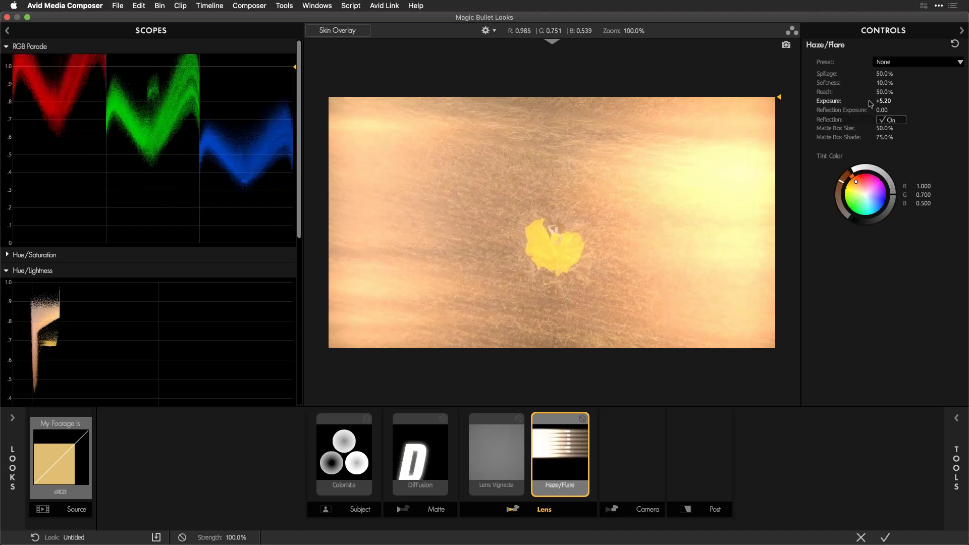
drag(883, 101, 883, 101)
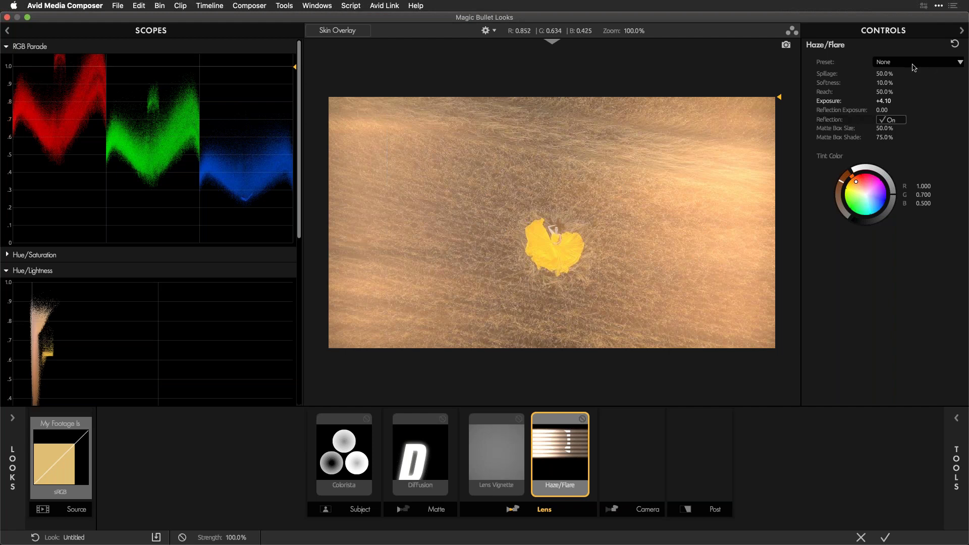
drag(883, 101, 883, 101)
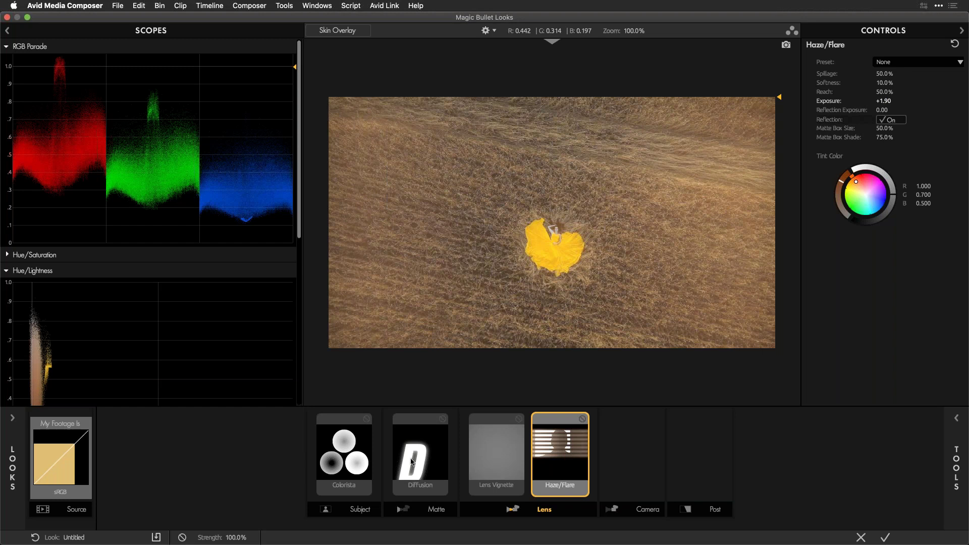
click(496, 455)
click(559, 460)
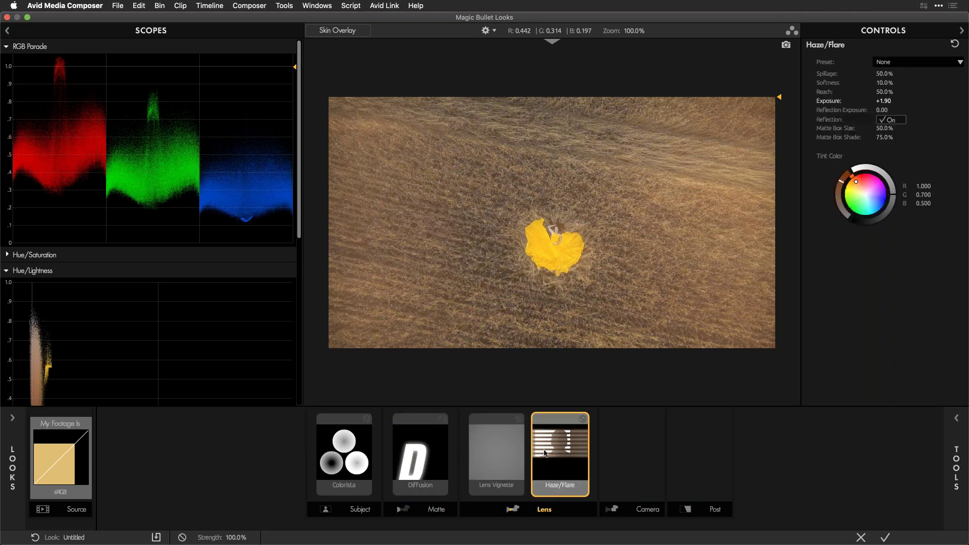
Set the Lens Vignette amount to +82.20% and move the vignette after Haze/Flare in the Lens stage.
click(495, 453)
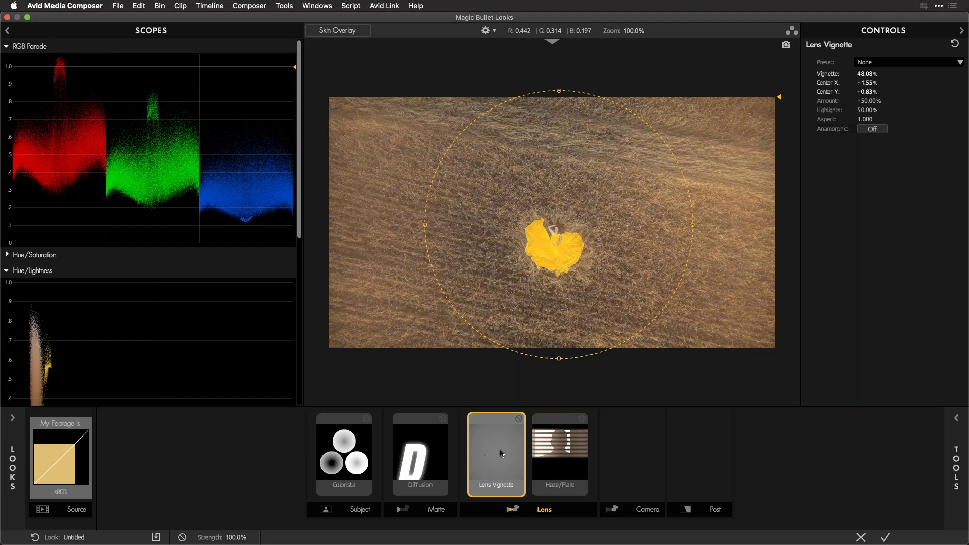
click(557, 437)
click(495, 453)
drag(866, 101, 874, 100)
drag(483, 446, 548, 451)
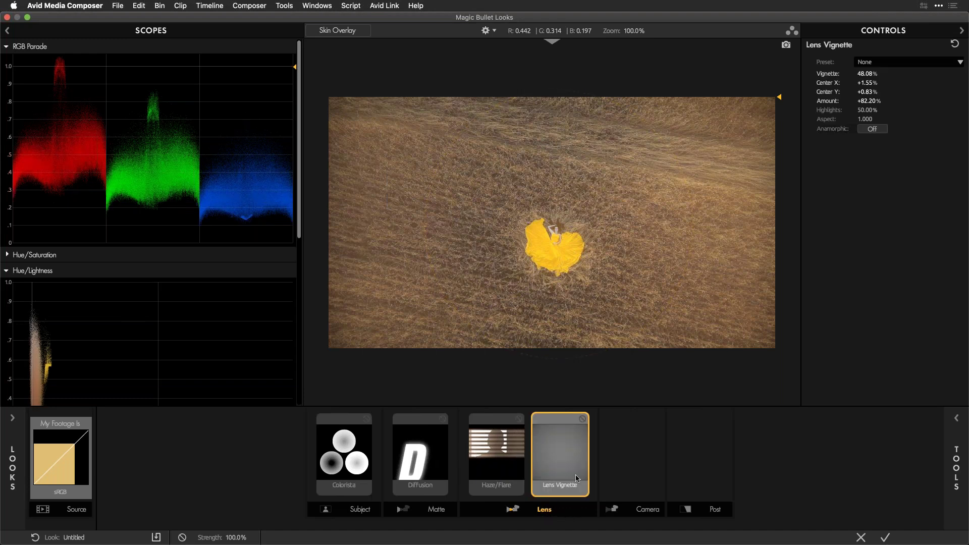
Set the Haze/Flare exposure to +1.10.
click(508, 468)
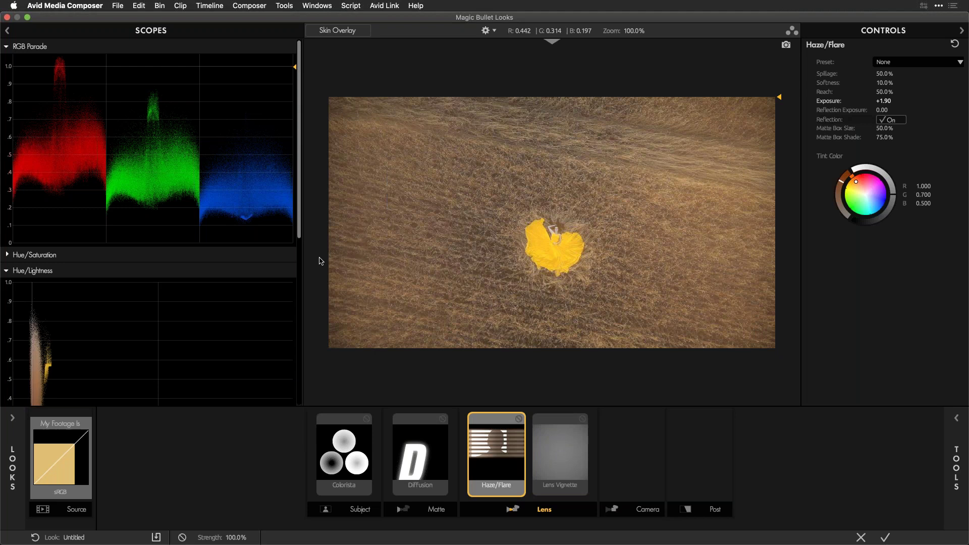
drag(884, 100, 853, 102)
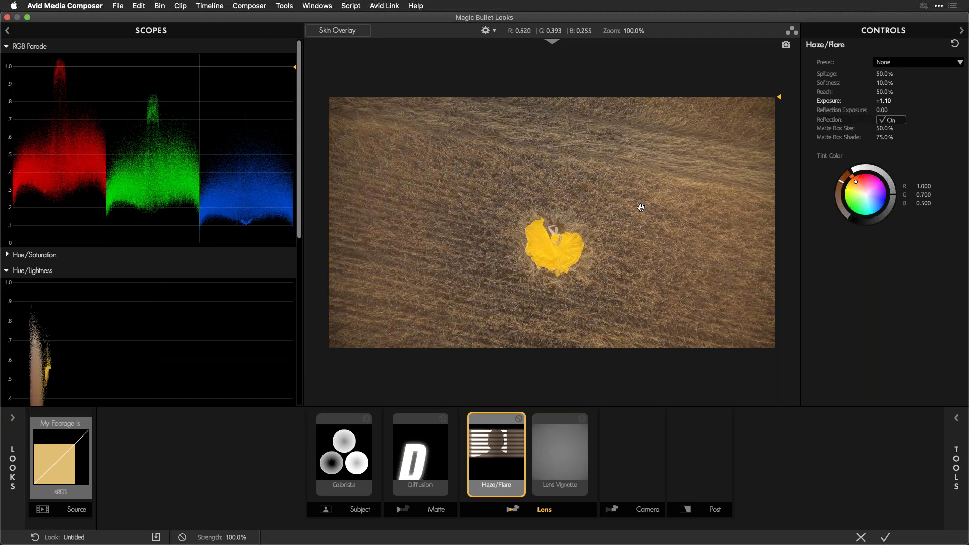
Display the tools available for the Post stage.
click(956, 419)
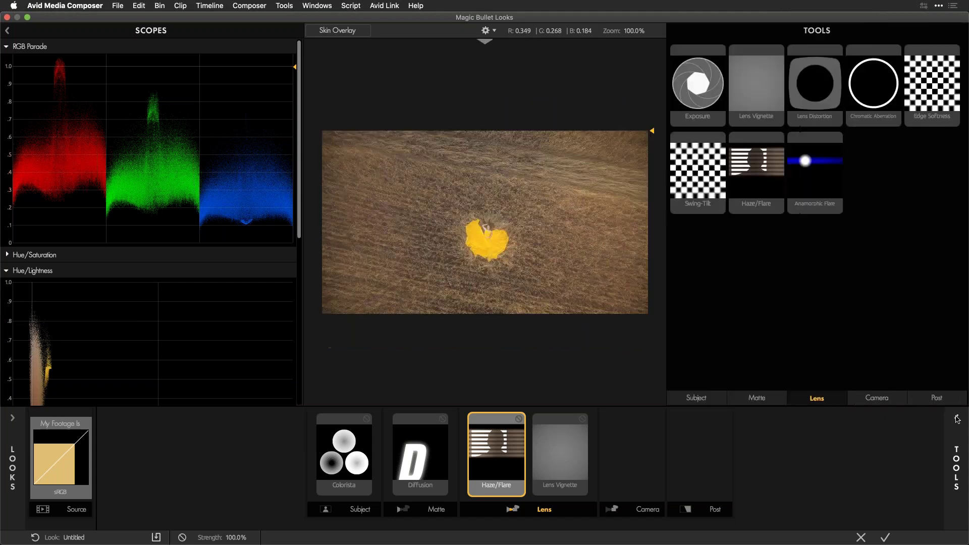
click(935, 398)
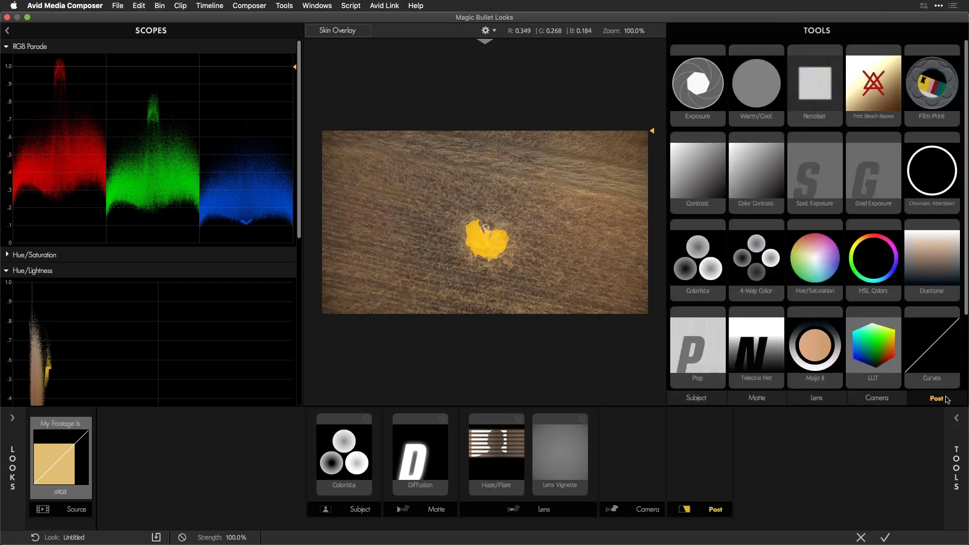
click(764, 34)
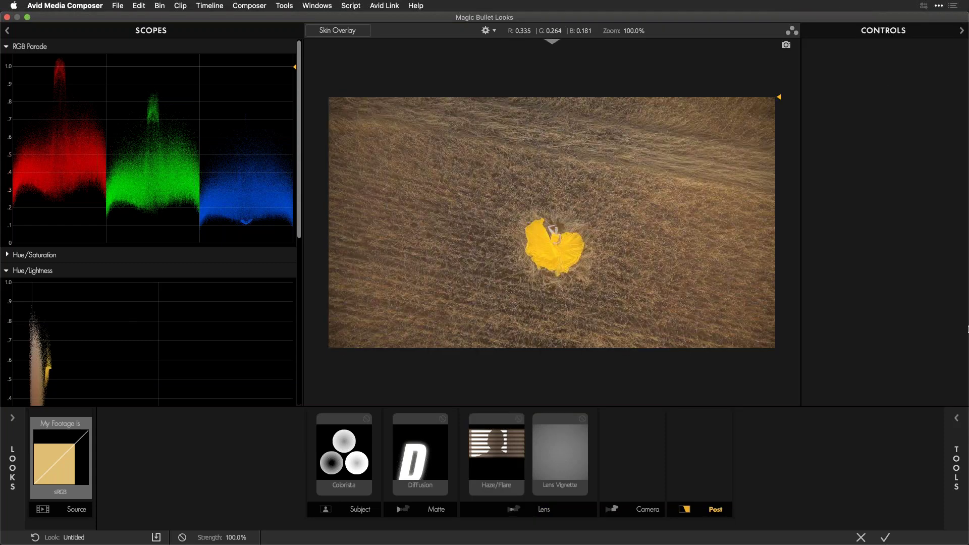
click(966, 439)
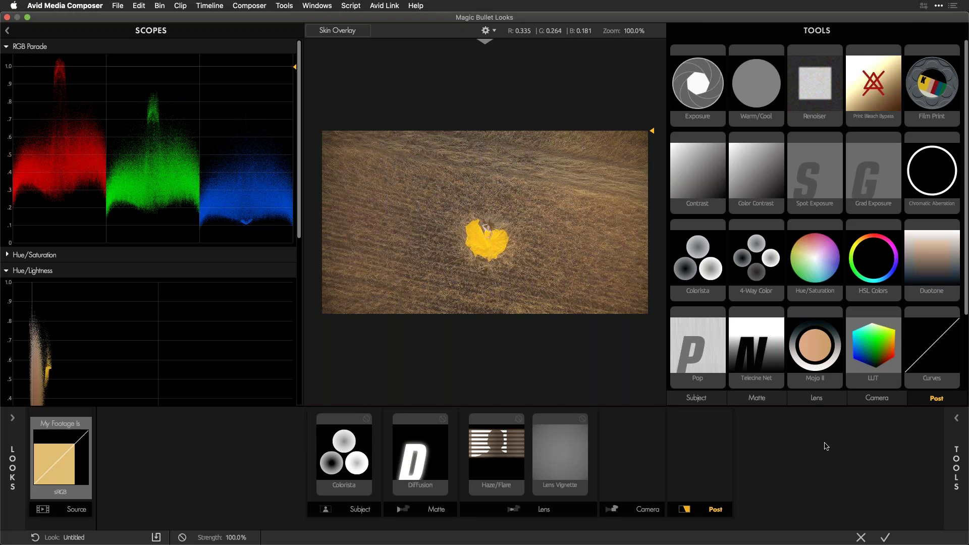
Review the order and controls of the Diffusion, Haze/Flare and Lens Vignette tools in the chain.
drag(560, 454, 520, 460)
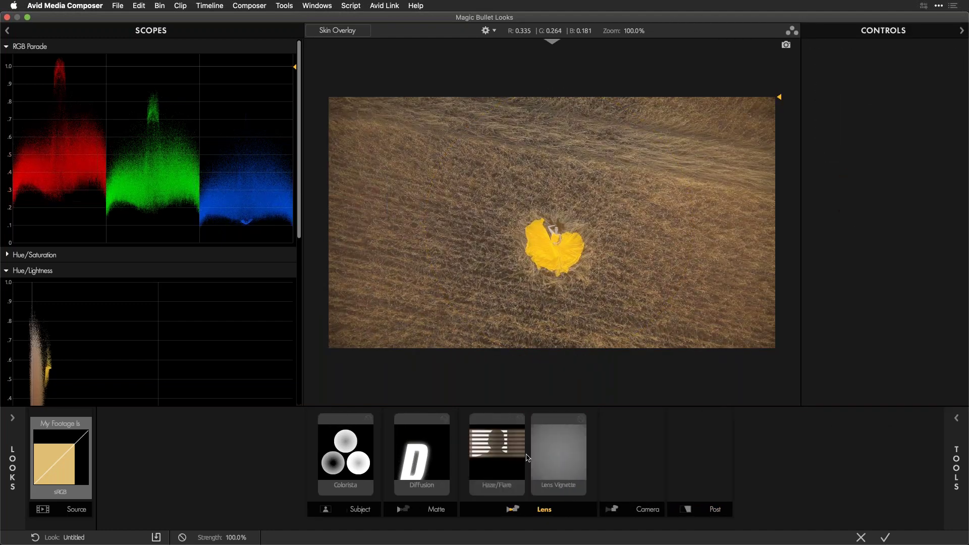
click(561, 451)
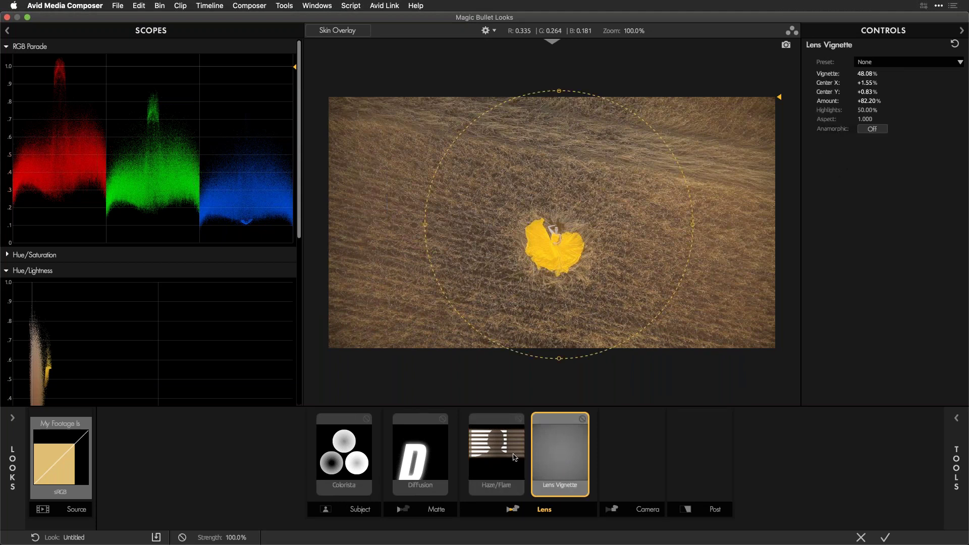
click(513, 453)
click(557, 448)
click(498, 455)
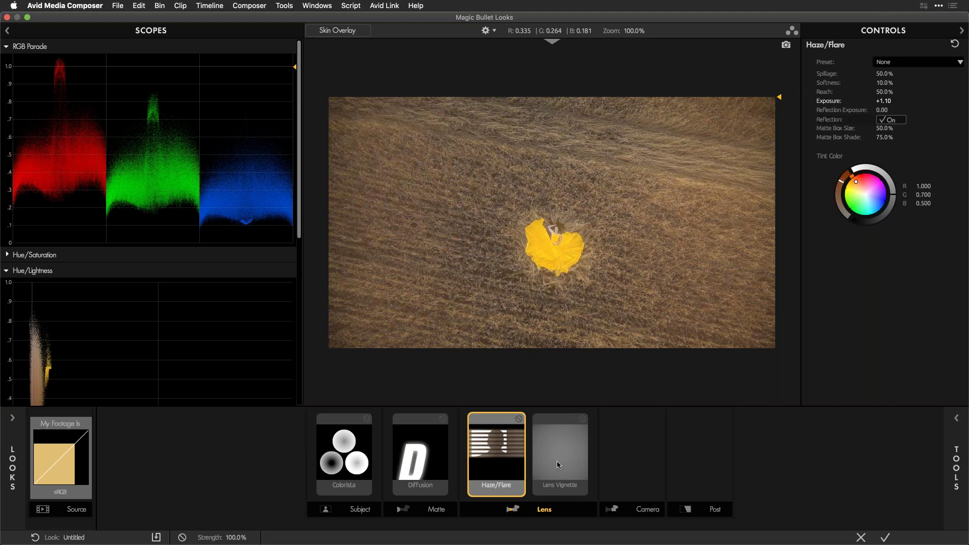
click(557, 464)
click(420, 454)
click(499, 469)
click(548, 465)
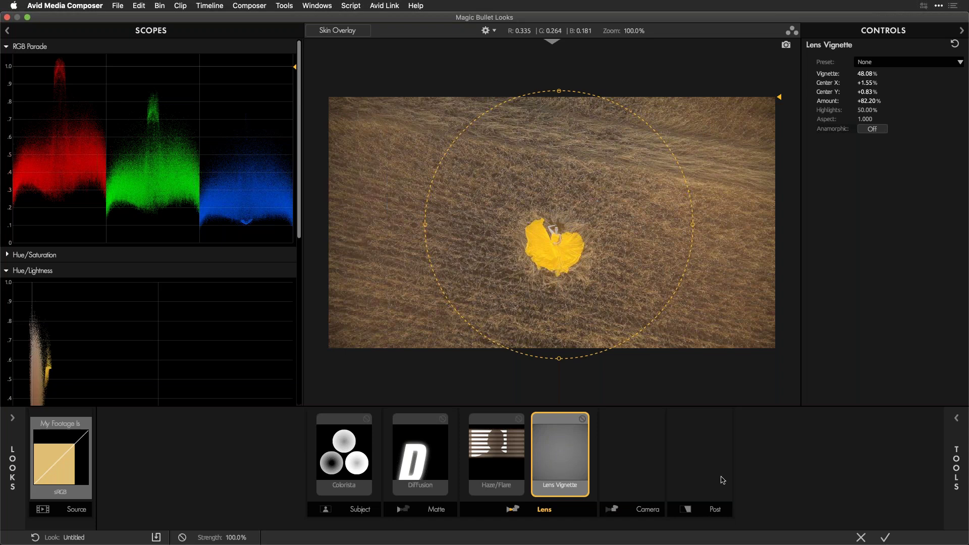
Add the Renoiser tool from the Post tools to the Post stage.
click(956, 458)
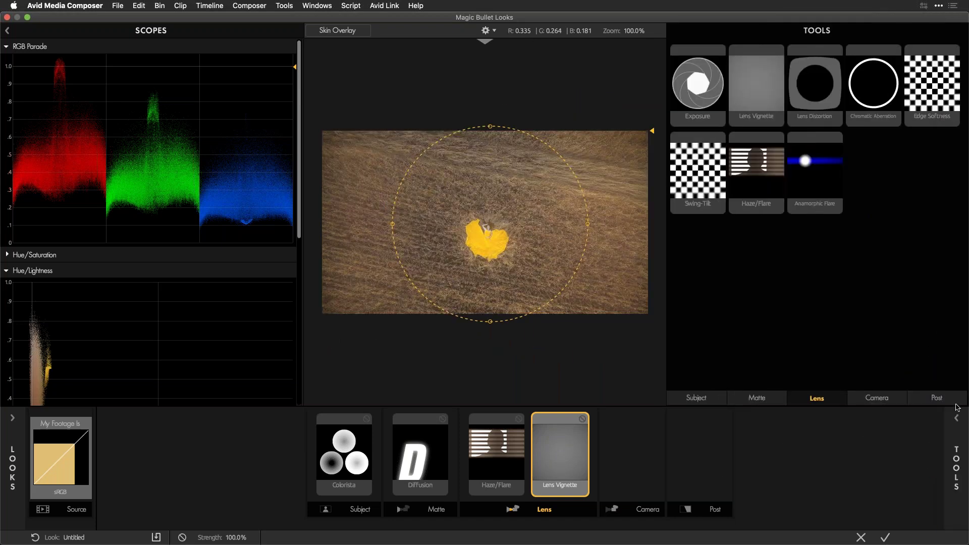
click(936, 398)
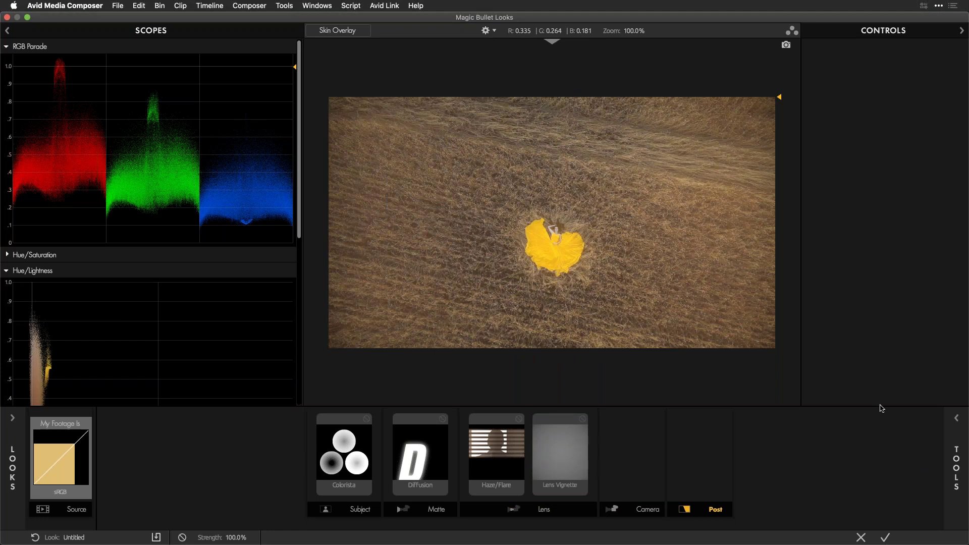
click(956, 459)
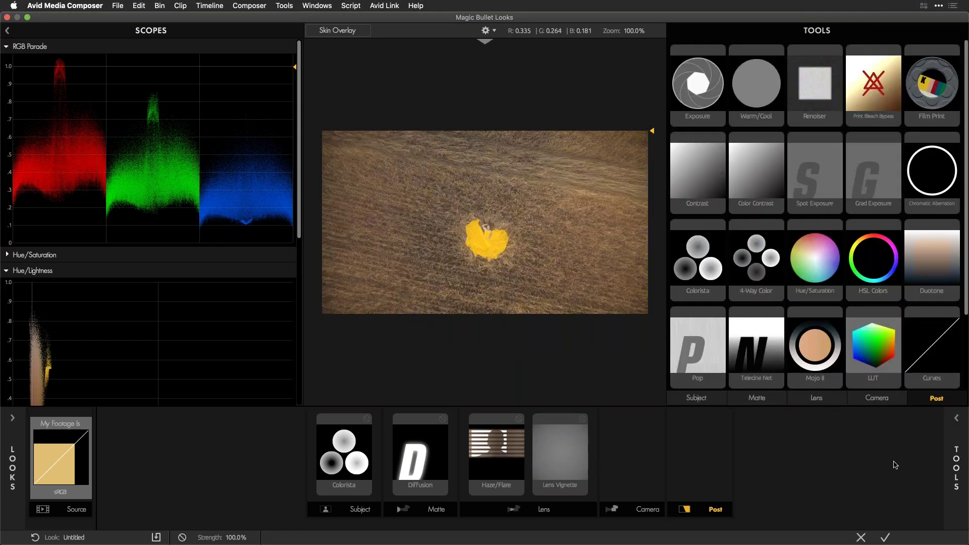
double_click(826, 102)
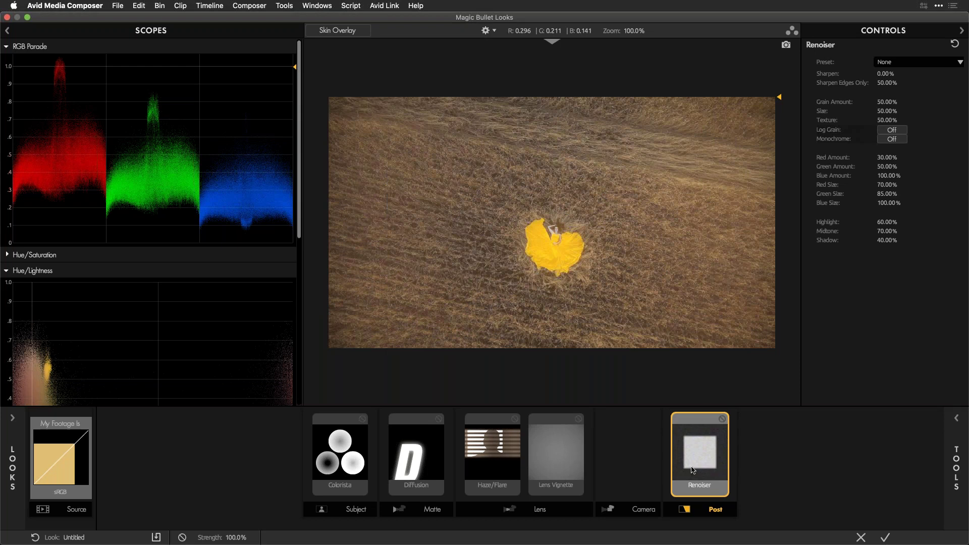
Try the 16mm, Super 8 and Modern 35mm grain presets on the Renoiser.
click(902, 65)
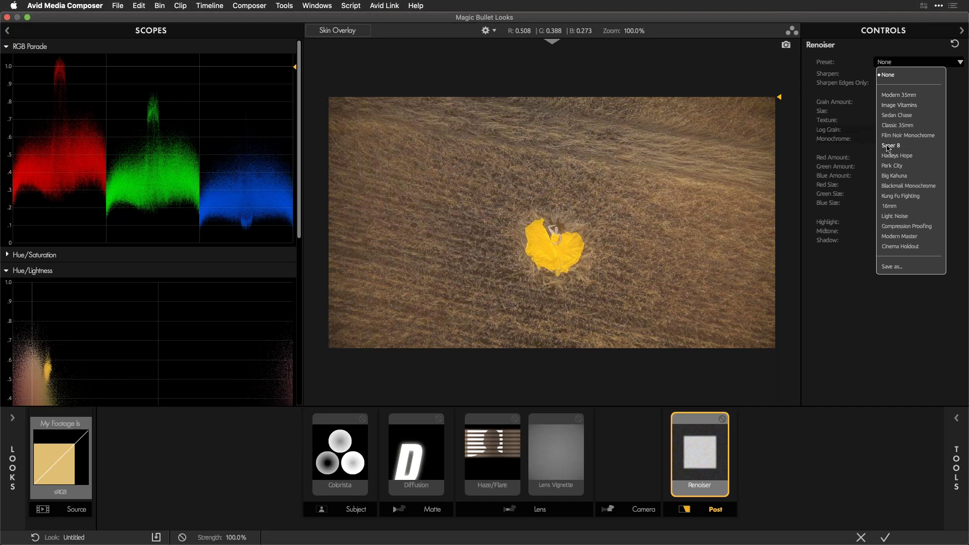
click(889, 205)
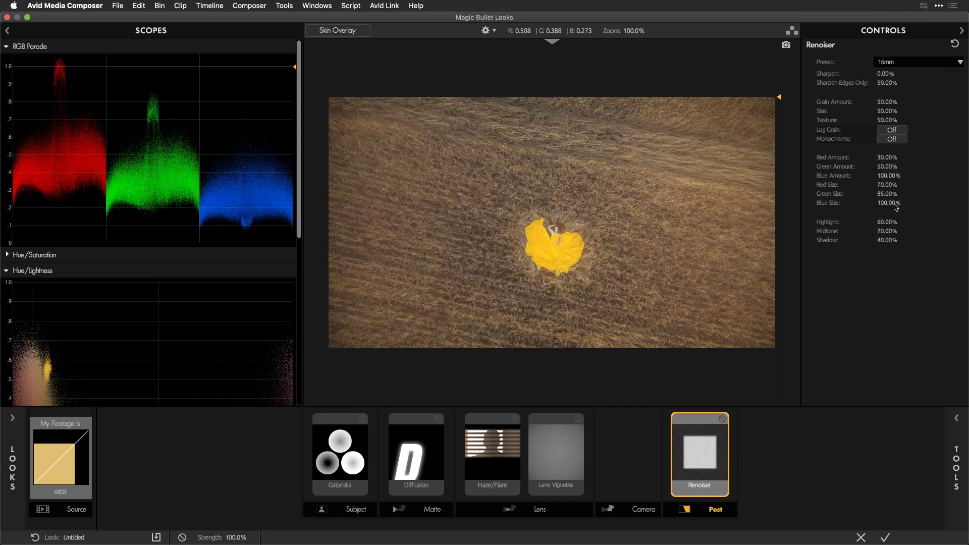
click(925, 61)
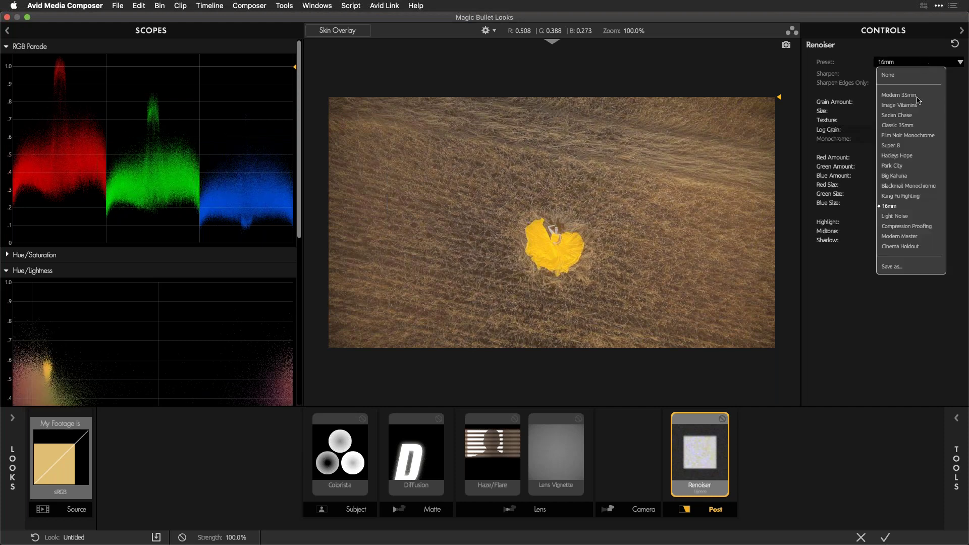
click(906, 145)
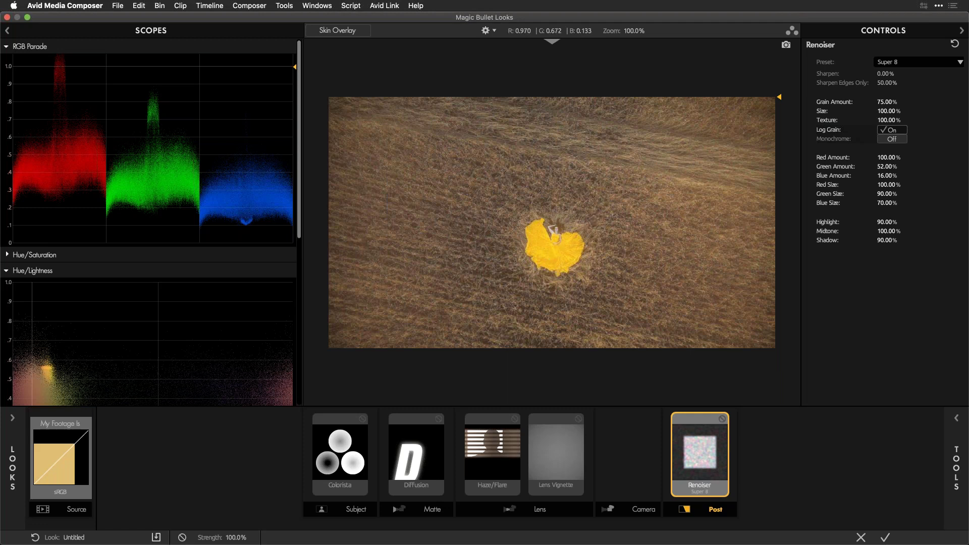
click(897, 61)
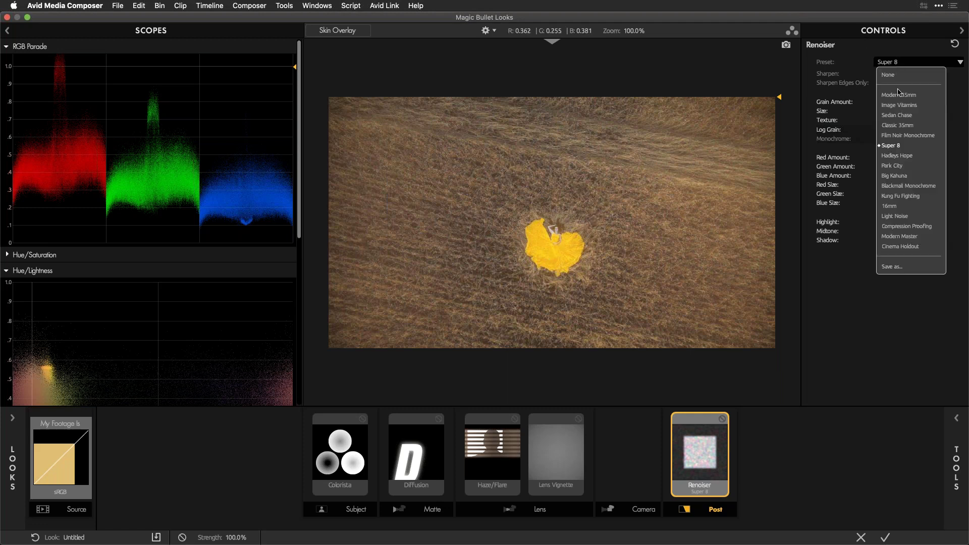
click(900, 95)
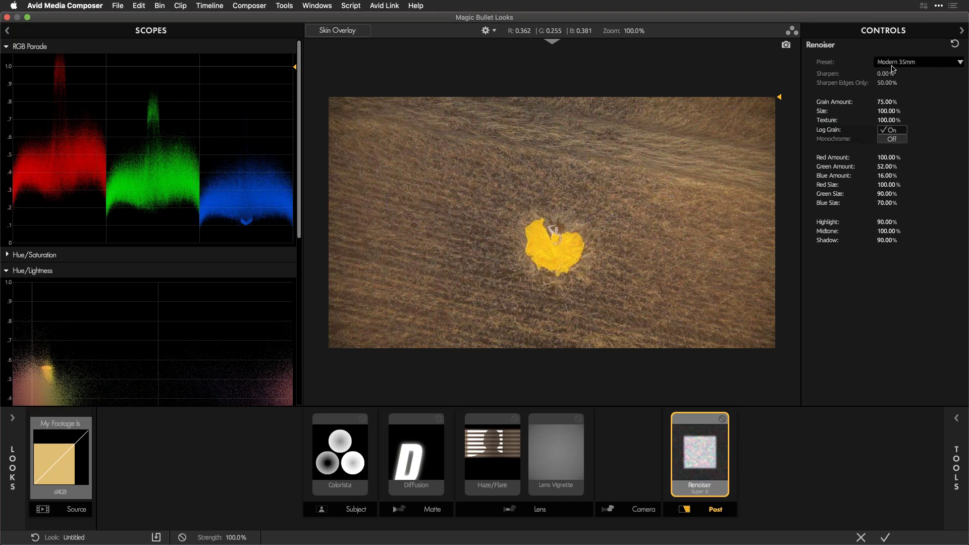
Apply the Super 8 preset to the Renoiser and reduce its grain amount to 58.20%.
click(921, 64)
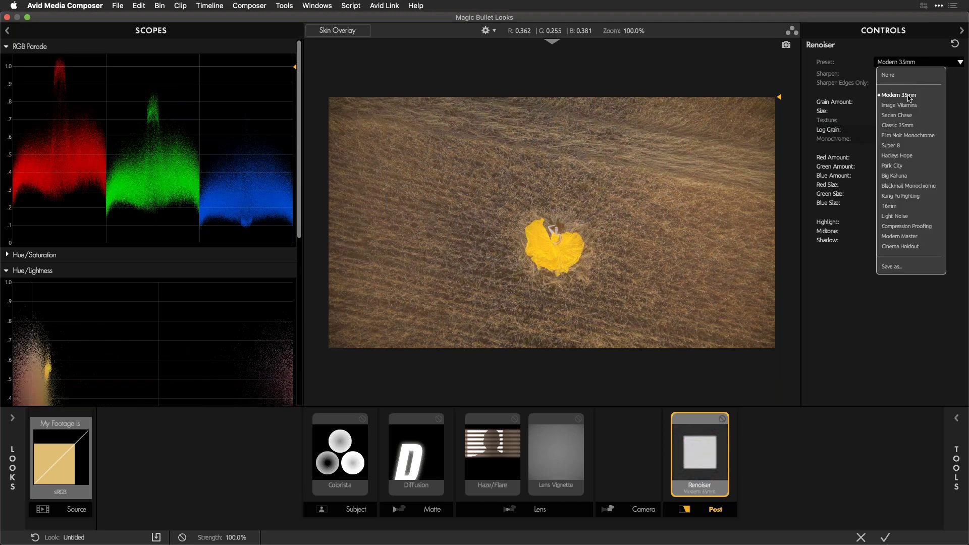
click(897, 146)
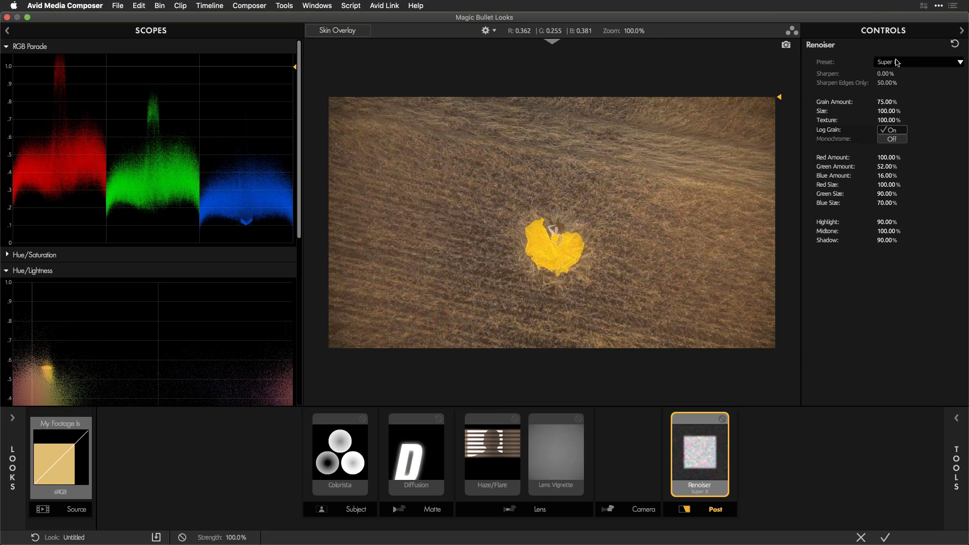
drag(886, 101, 887, 101)
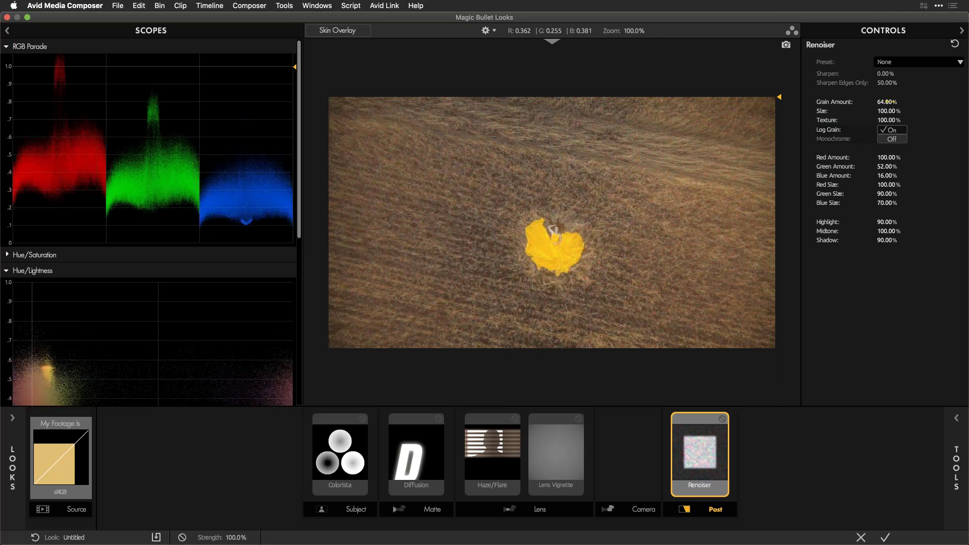
drag(886, 102, 886, 102)
click(917, 63)
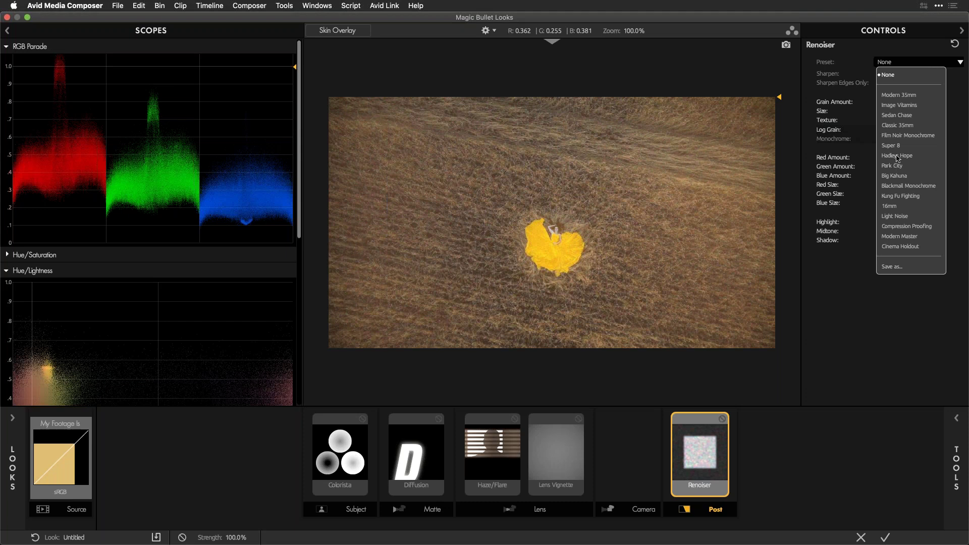
click(877, 321)
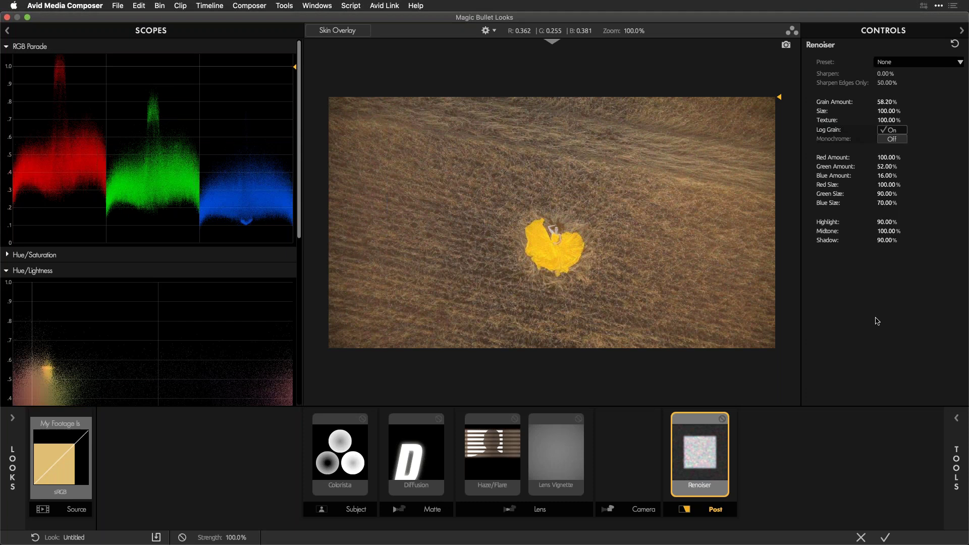
click(922, 63)
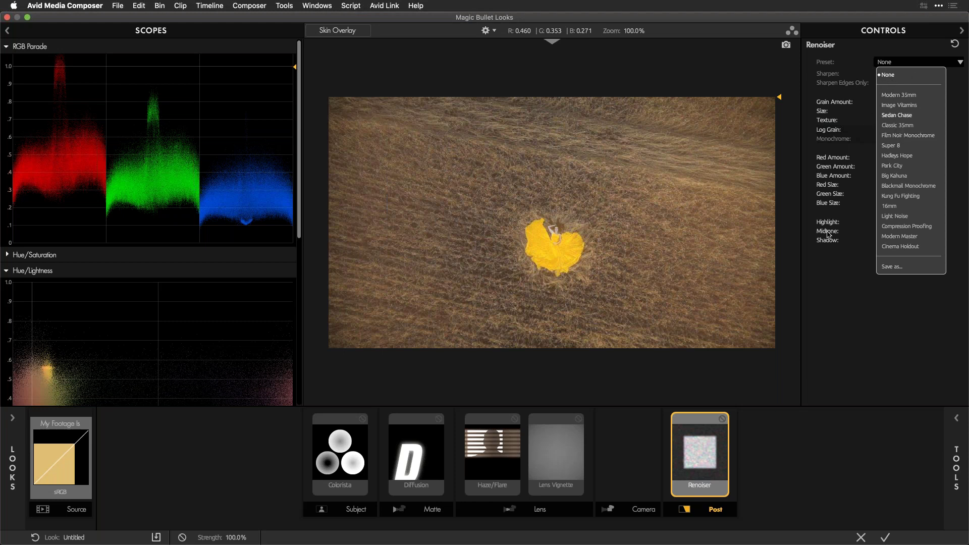
click(834, 280)
Reshape the Lens Vignette into a wider oval with a 59.94% vignette size and a 1.298 aspect.
click(561, 461)
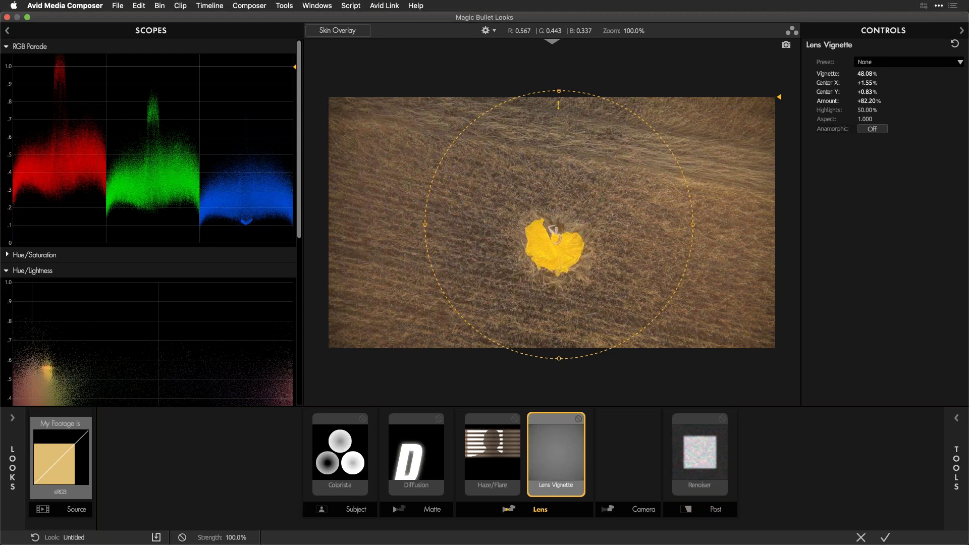
drag(559, 104, 559, 135)
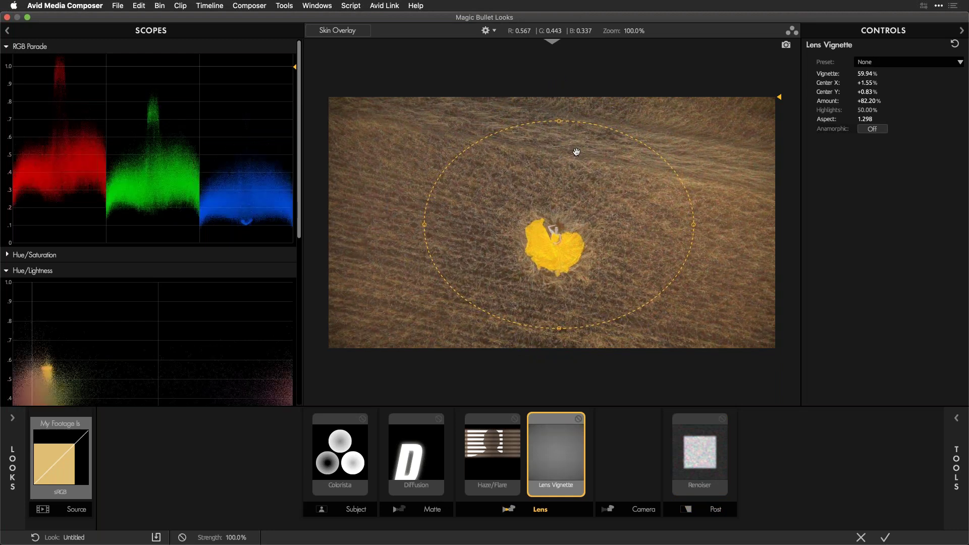
click(913, 63)
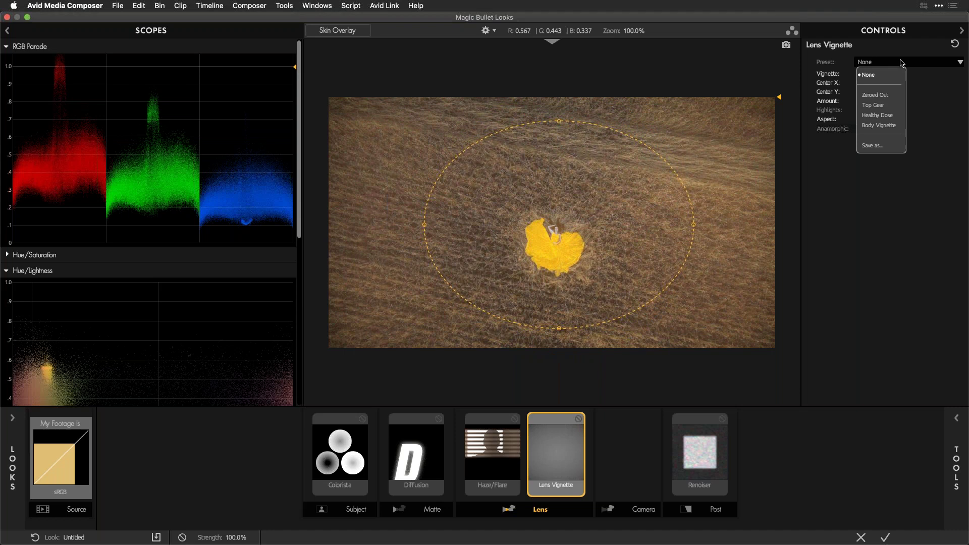
click(875, 146)
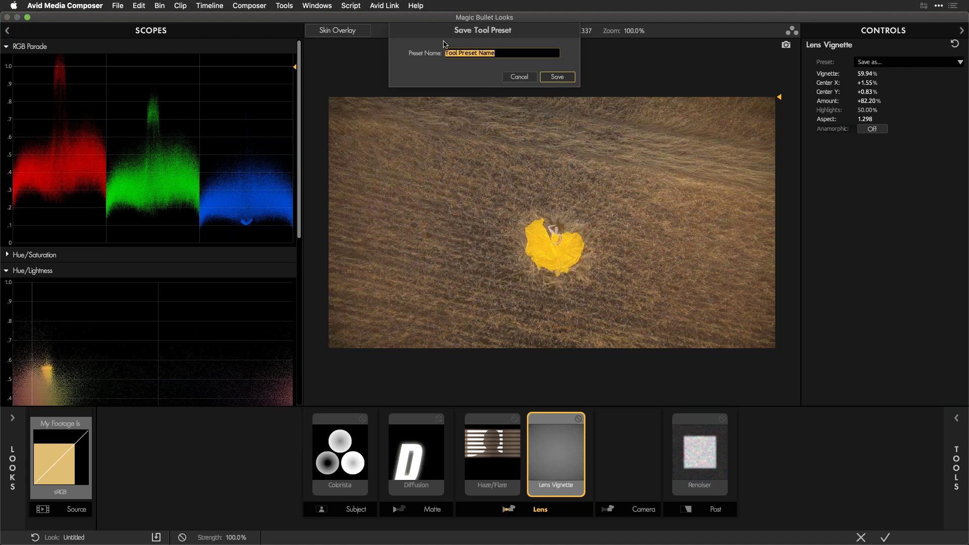
click(519, 77)
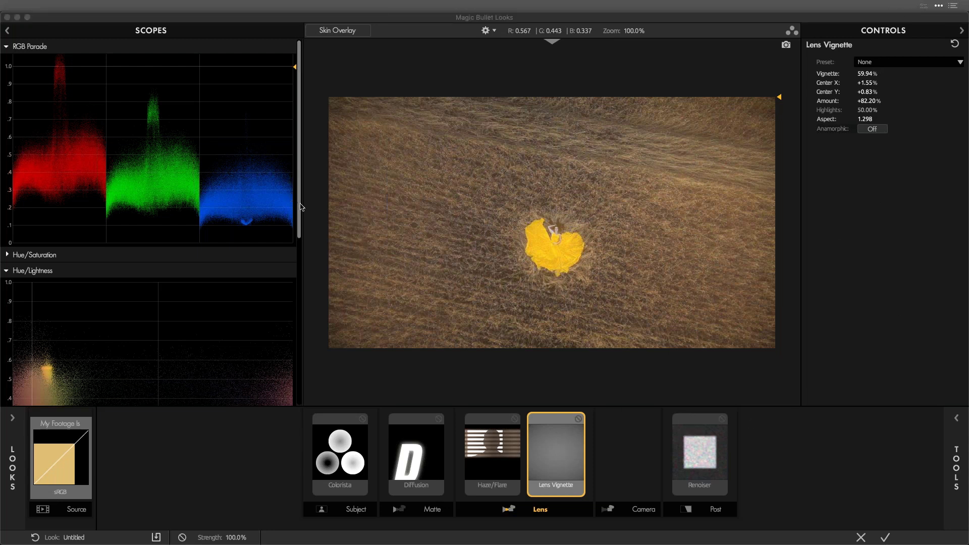
Save the current tool chain as a custom look named "My Look" in the For Webinar folder.
click(12, 420)
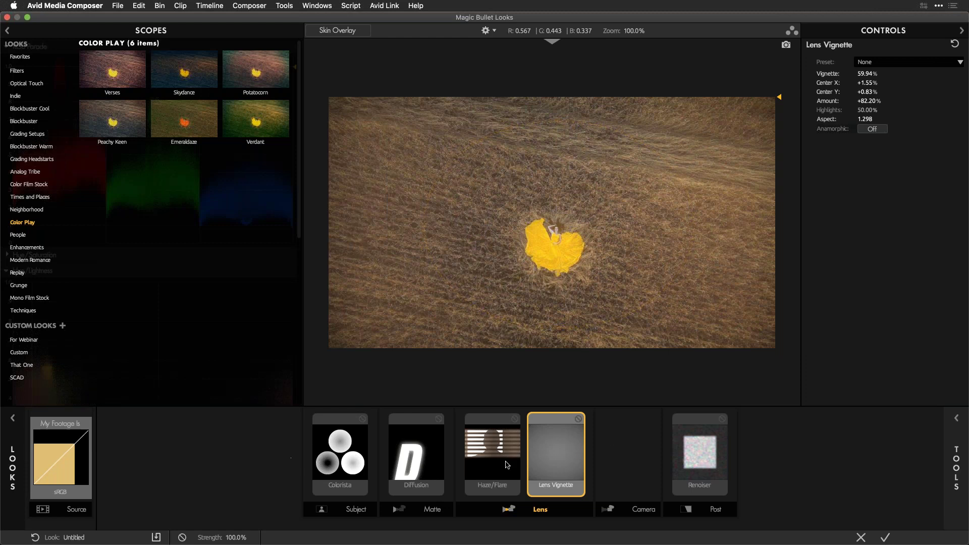
click(156, 538)
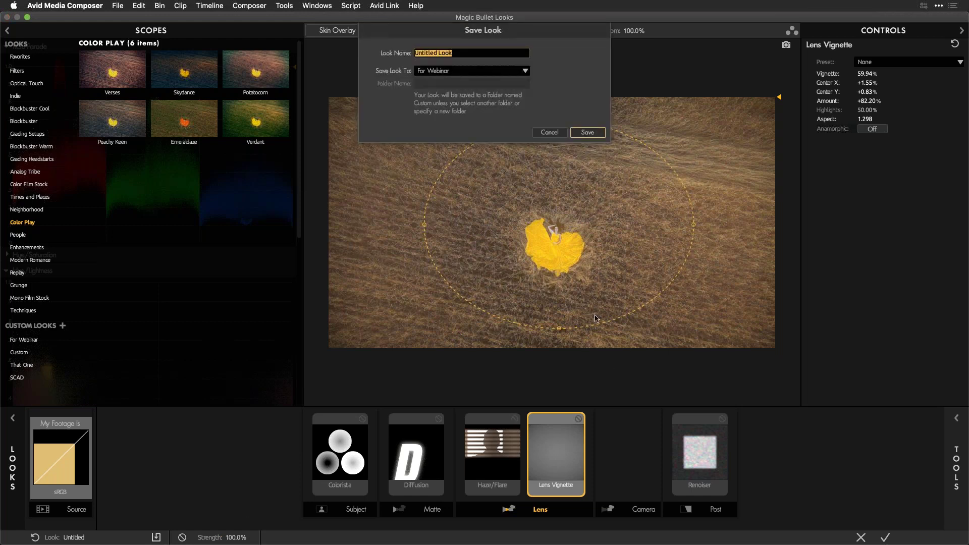
drag(397, 18, 360, 50)
text(My)
click(592, 134)
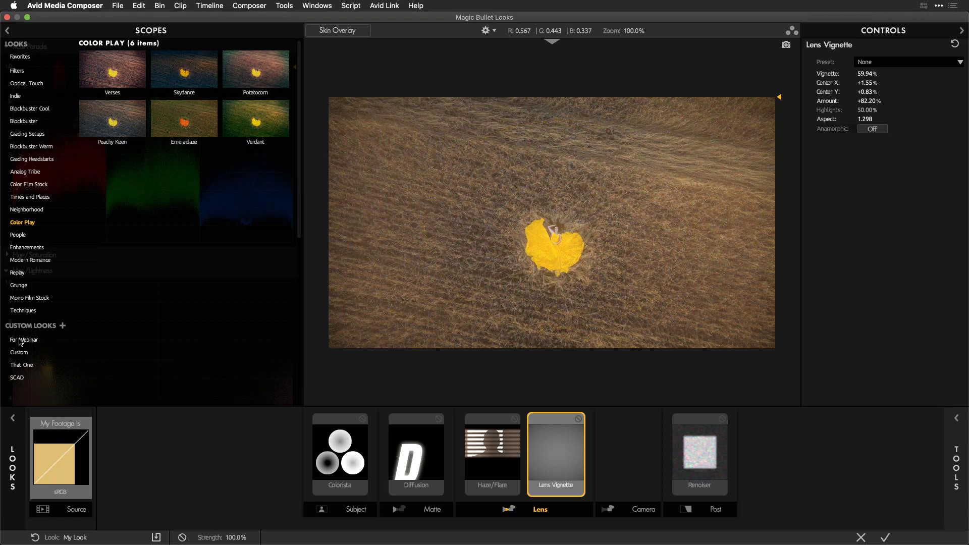
Preview Desat Filmic Look from the For Webinar custom looks, return to My Look and apply it to the clip.
click(21, 341)
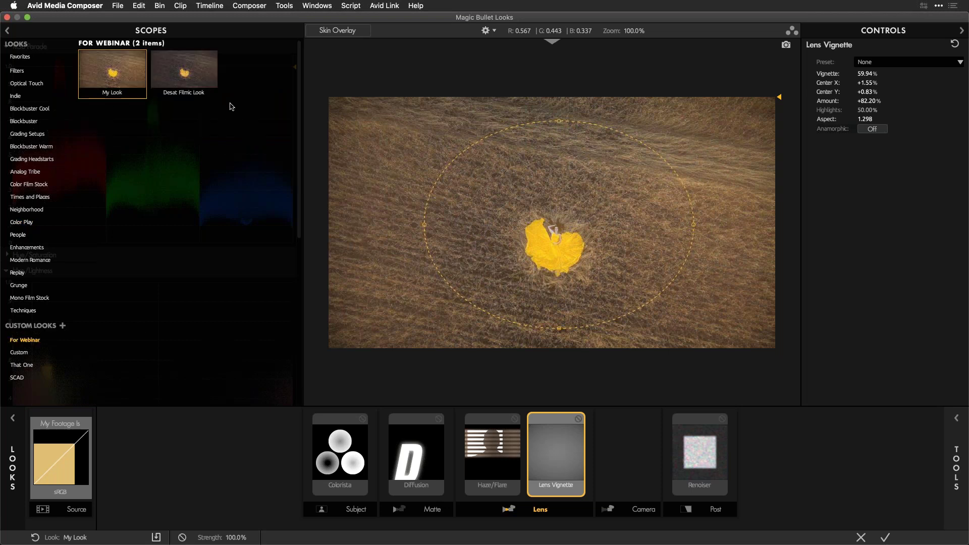
click(186, 73)
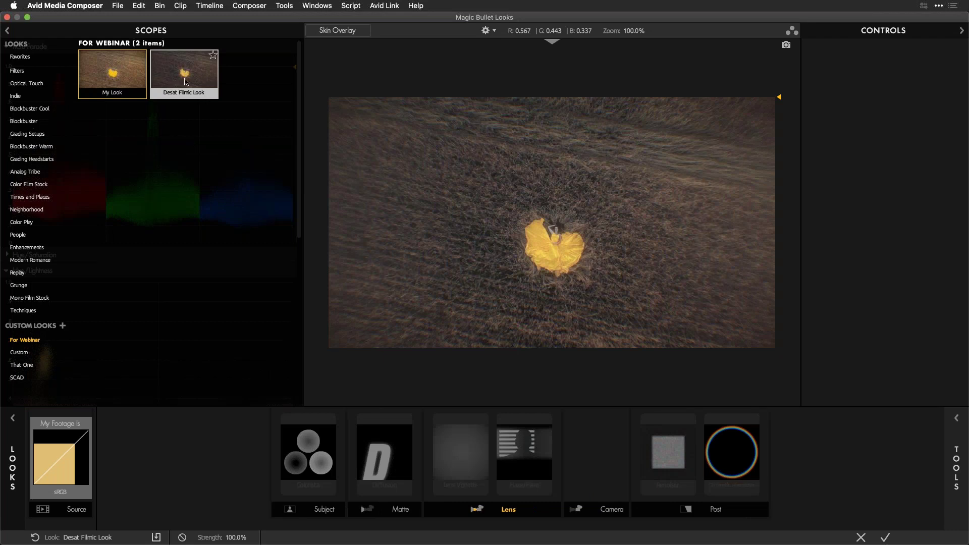
click(111, 81)
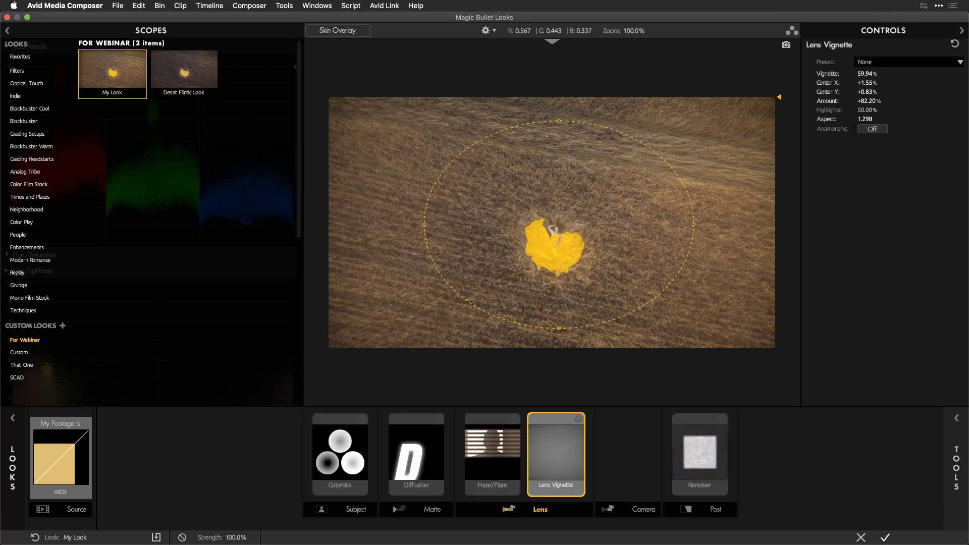
click(886, 538)
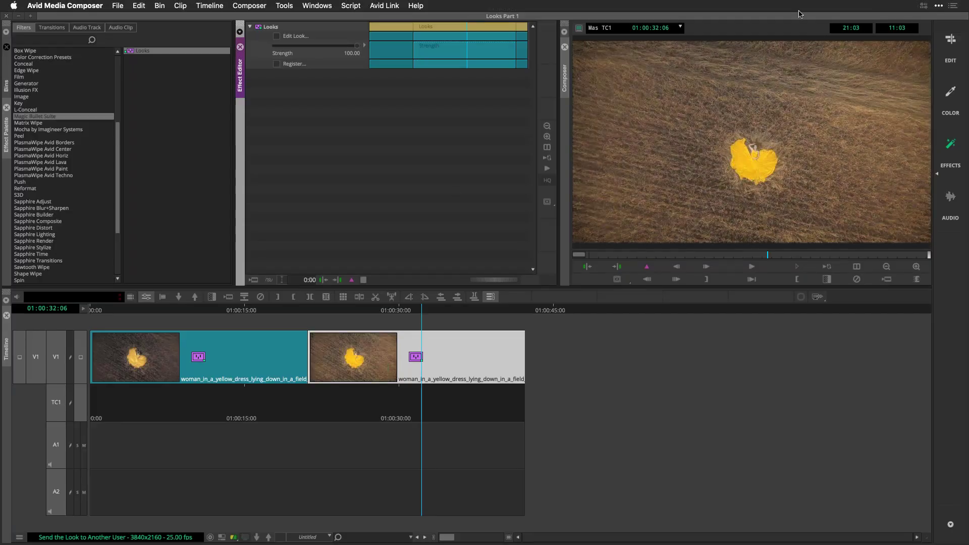
Switch to Finder and open the LooksBuilder folder.
click(955, 45)
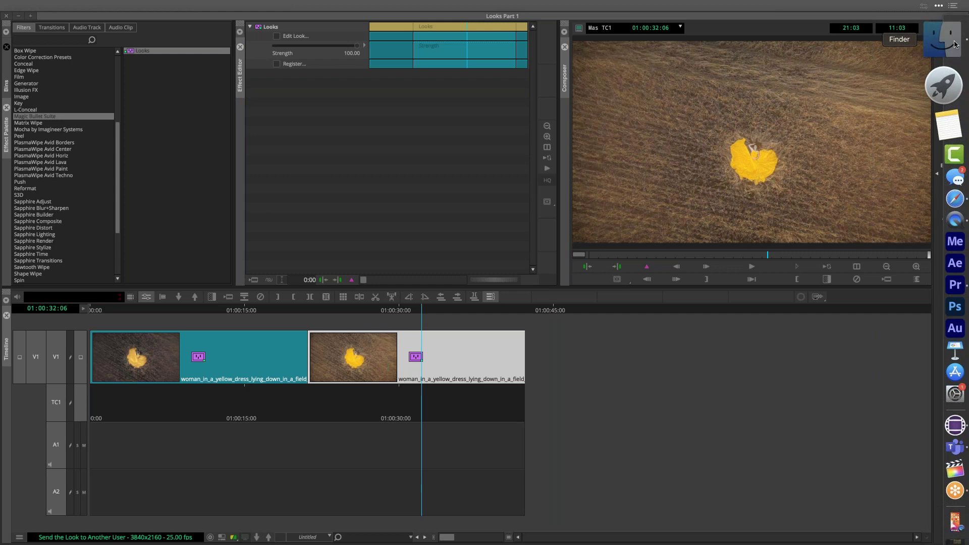
drag(270, 77, 208, 69)
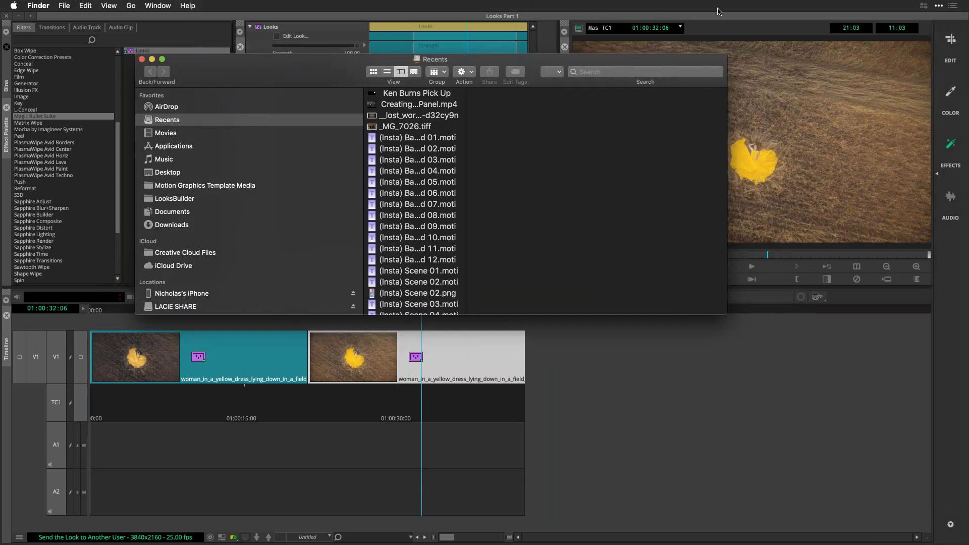
click(88, 215)
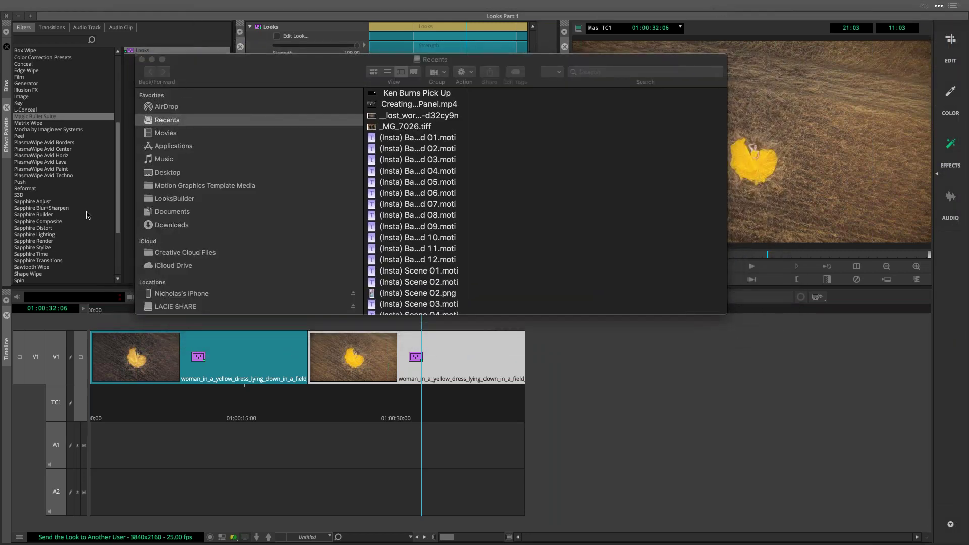
click(174, 201)
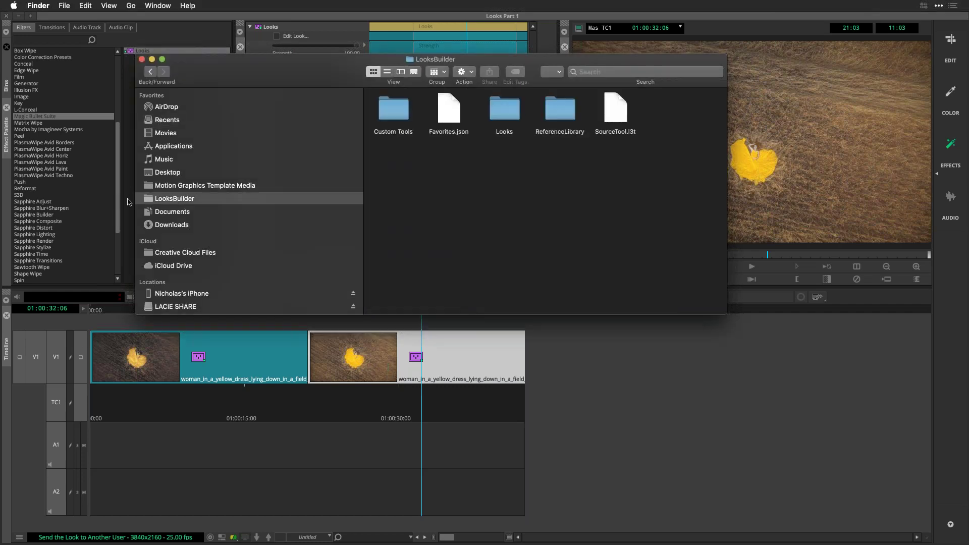
Browse into the Looks folder and open its For Webinar subfolder, showing the files as icons.
click(400, 71)
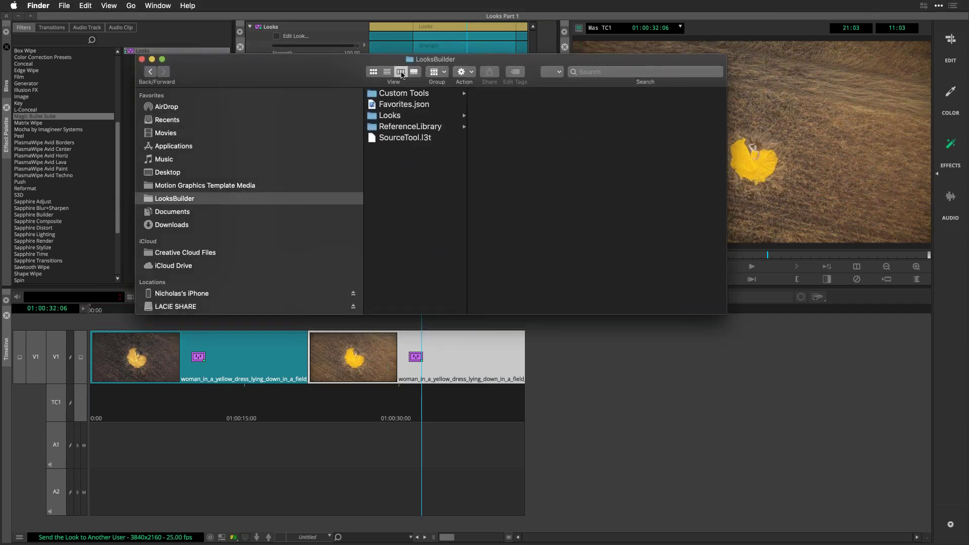
click(387, 115)
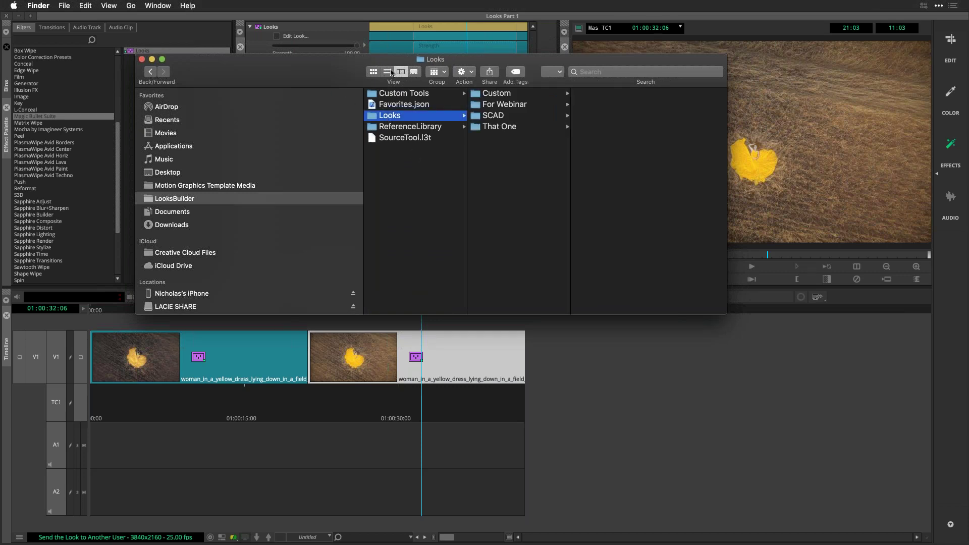
click(391, 72)
click(372, 73)
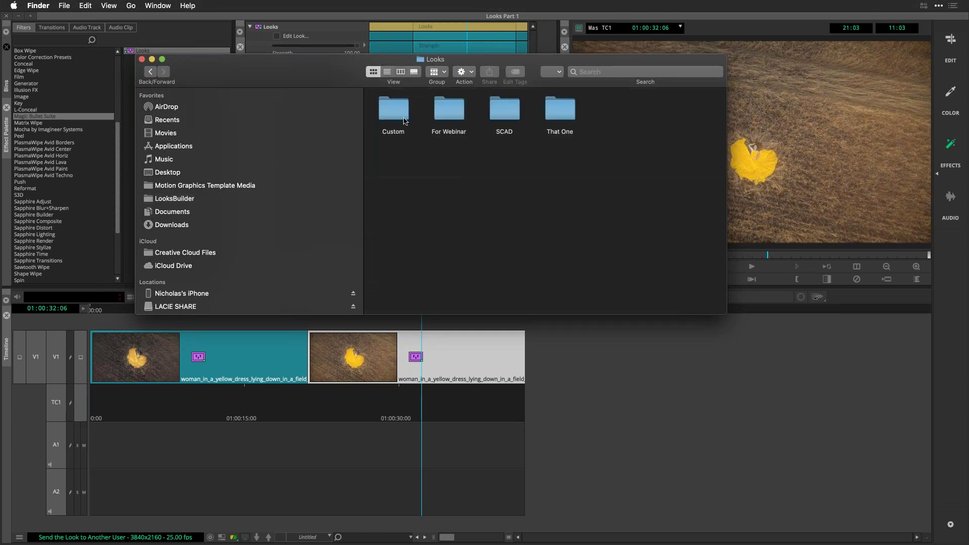
click(386, 106)
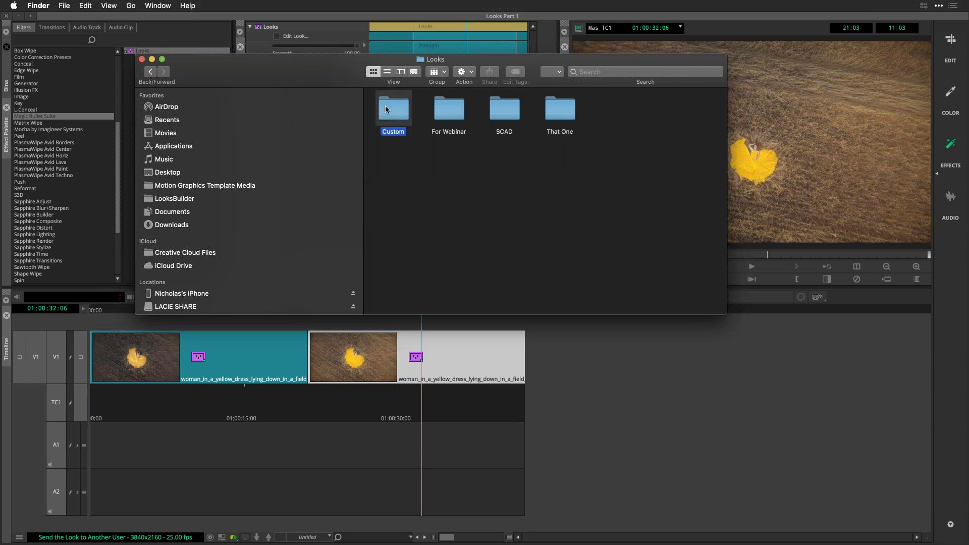
double_click(443, 110)
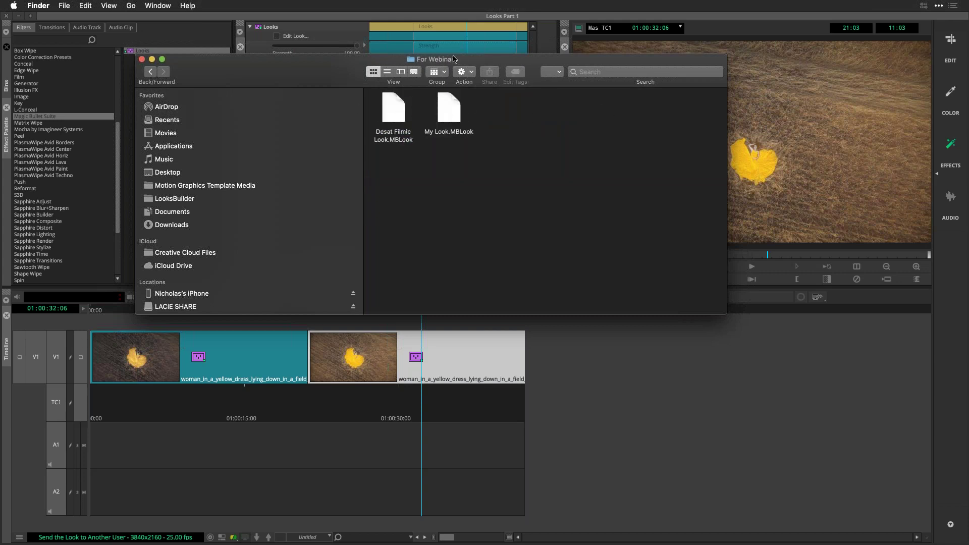
Reposition and enlarge the For Webinar window and examine the file actions available for Desat Filmic Look.MBLook.
drag(453, 59, 346, 21)
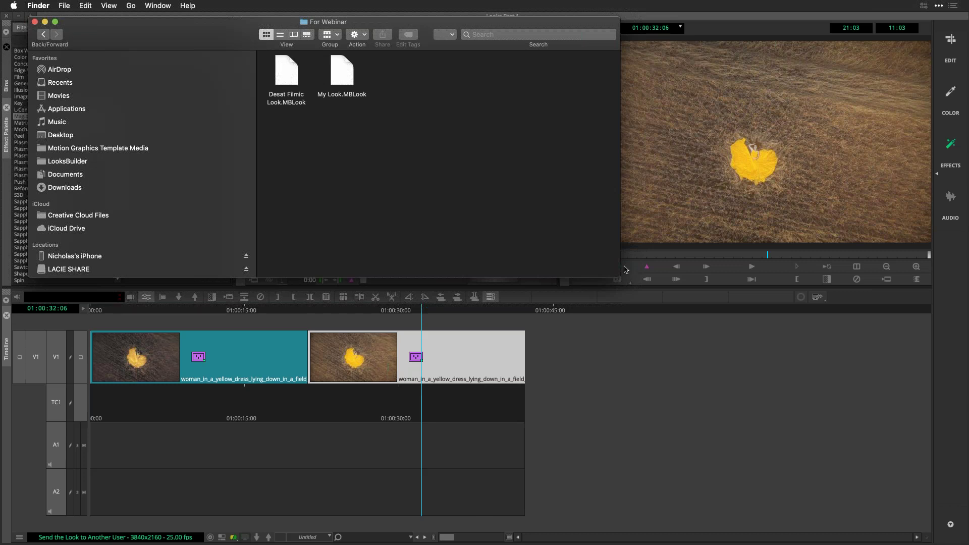
drag(620, 277, 677, 324)
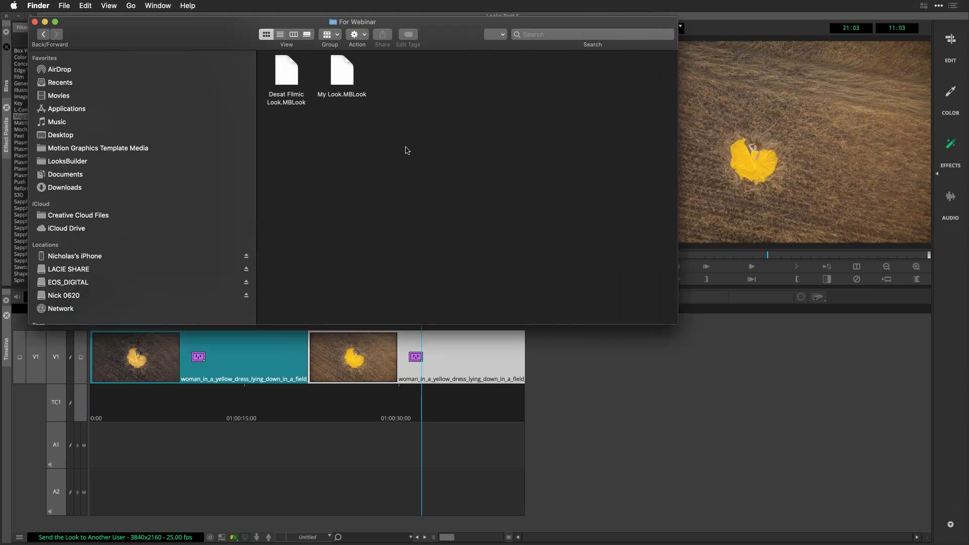
right_click(291, 77)
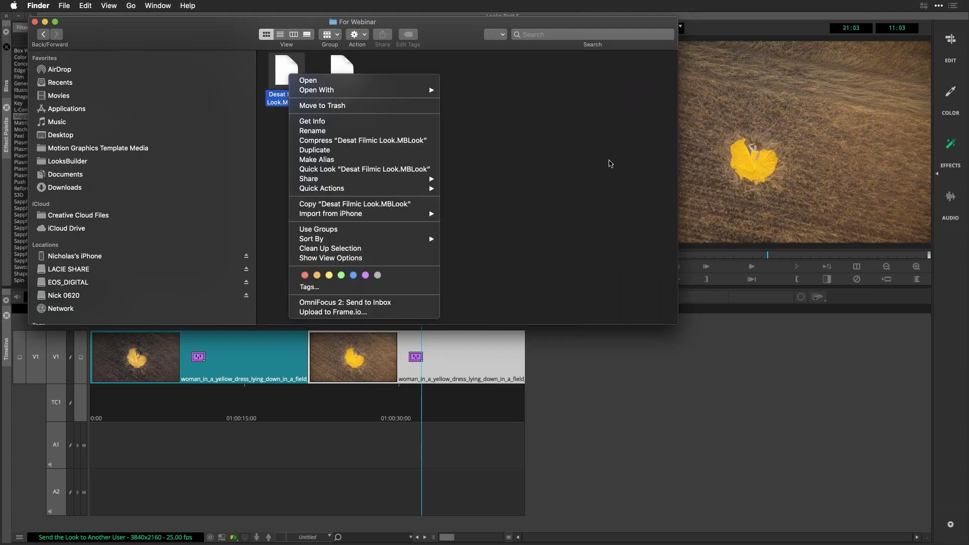
click(586, 168)
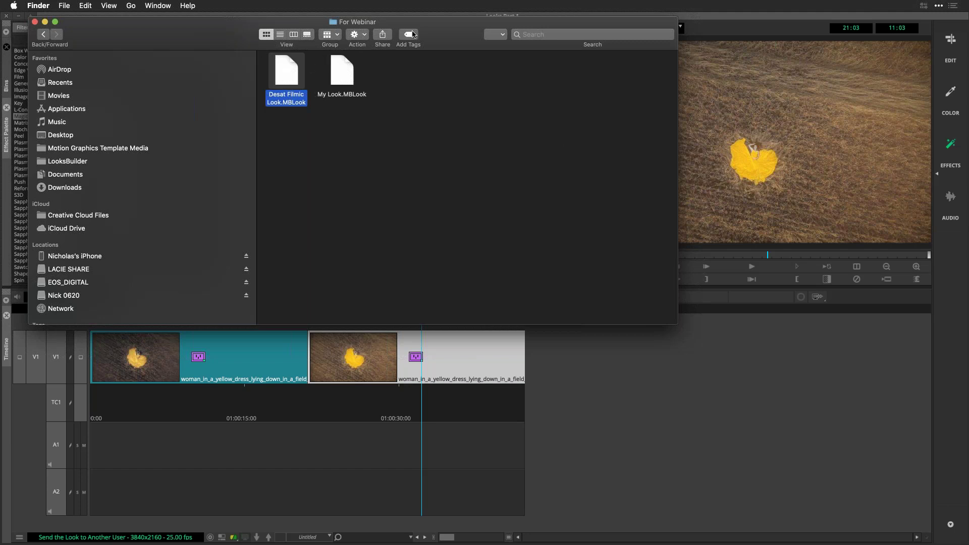
drag(433, 31, 446, 29)
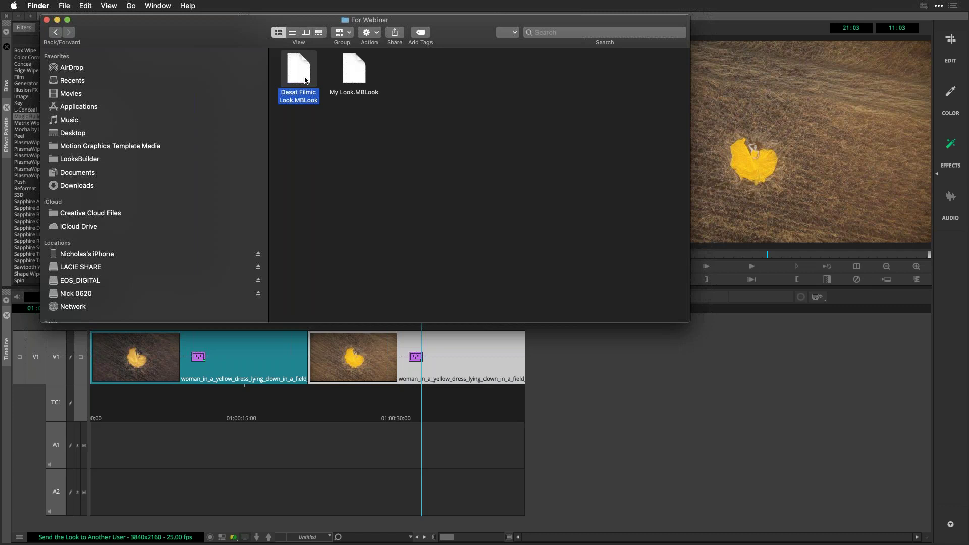
click(834, 156)
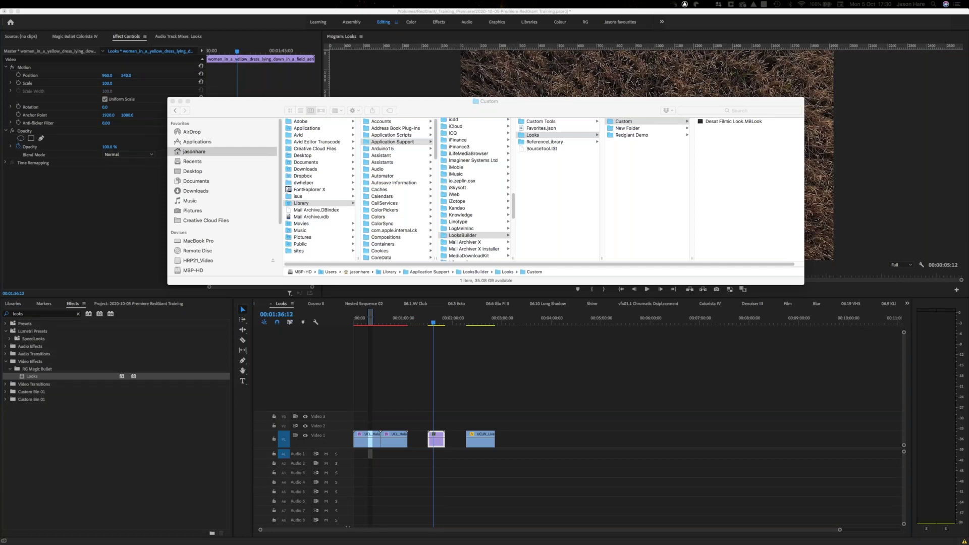
Locate and select Desat Filmic Look.MBLook in the Custom subfolder of the LooksBuilder Looks folder on the second computer.
drag(432, 104, 420, 102)
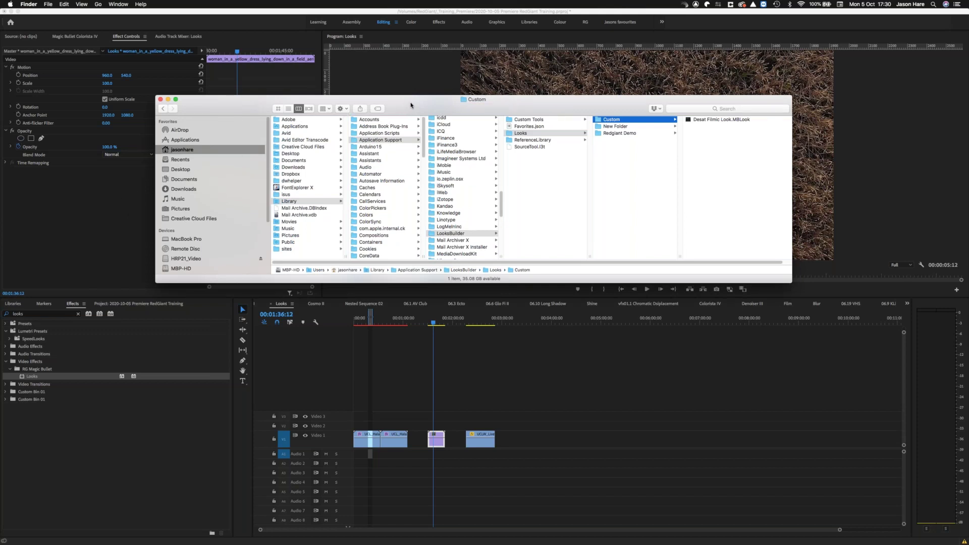
drag(409, 102, 409, 97)
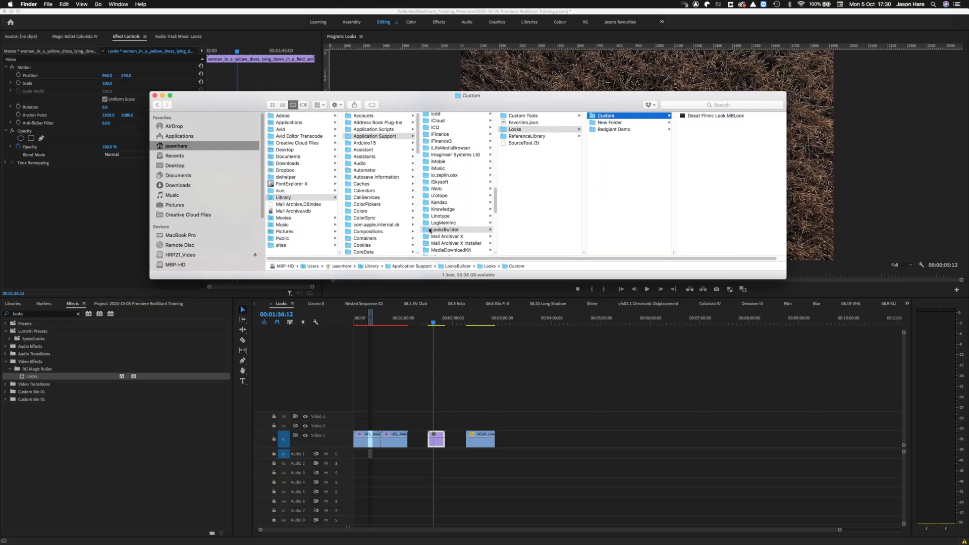
click(698, 116)
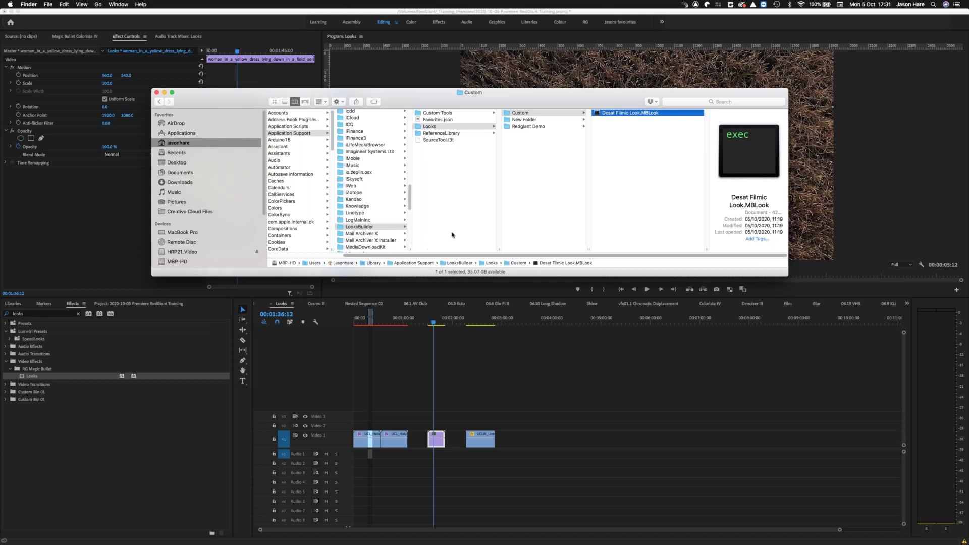
Switch to Premiere Pro, move the playhead to 00:01:38:08 and apply the Looks effect to the yellow-dress clip.
click(437, 322)
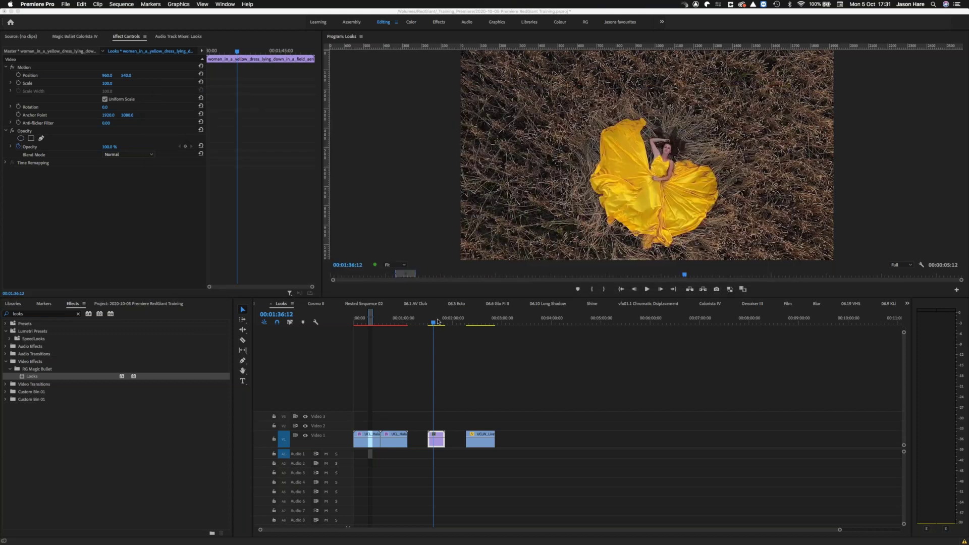
click(432, 321)
drag(433, 322, 434, 322)
drag(21, 379, 436, 443)
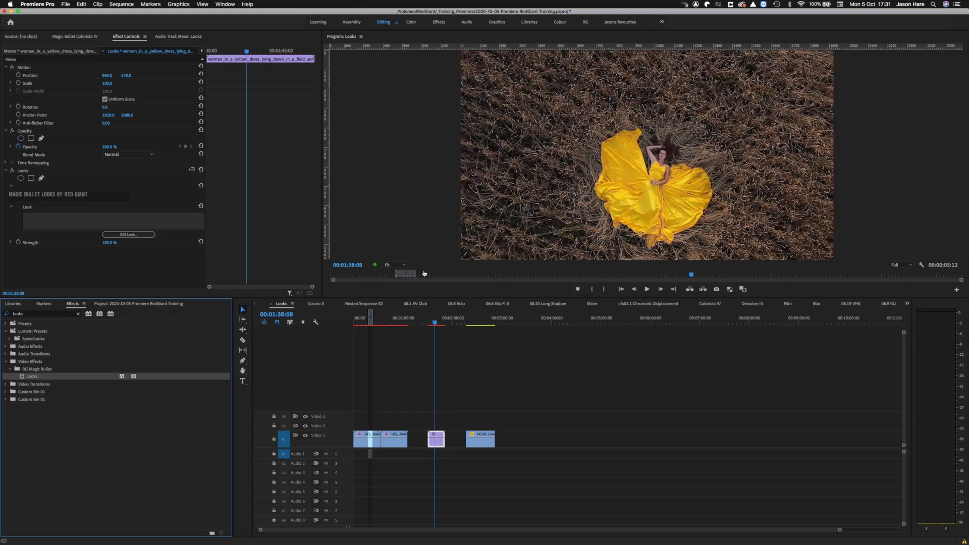
Check the shared look file in Finder, return to Premiere Pro and apply Desat Filmic Look from the Custom looks to the clip.
key(super+Tab)
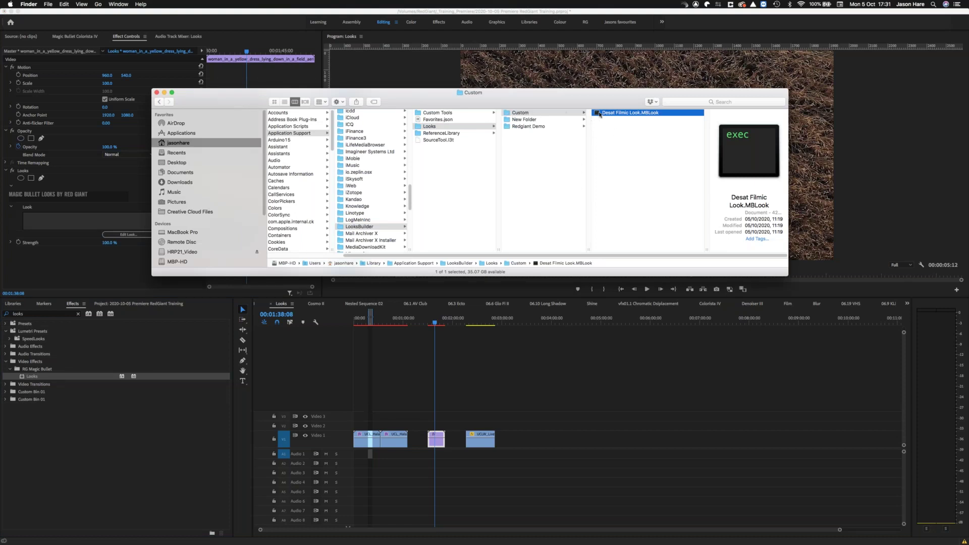
click(98, 266)
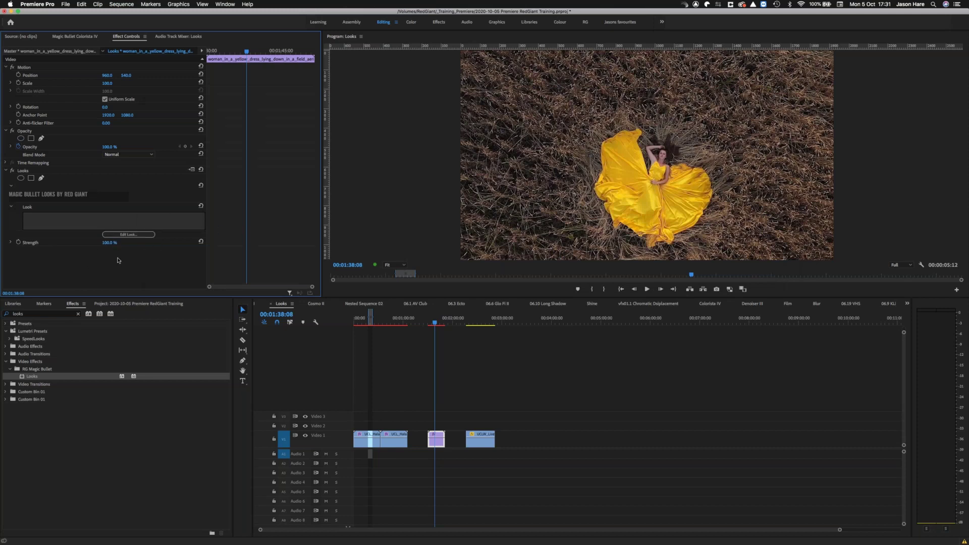
click(126, 236)
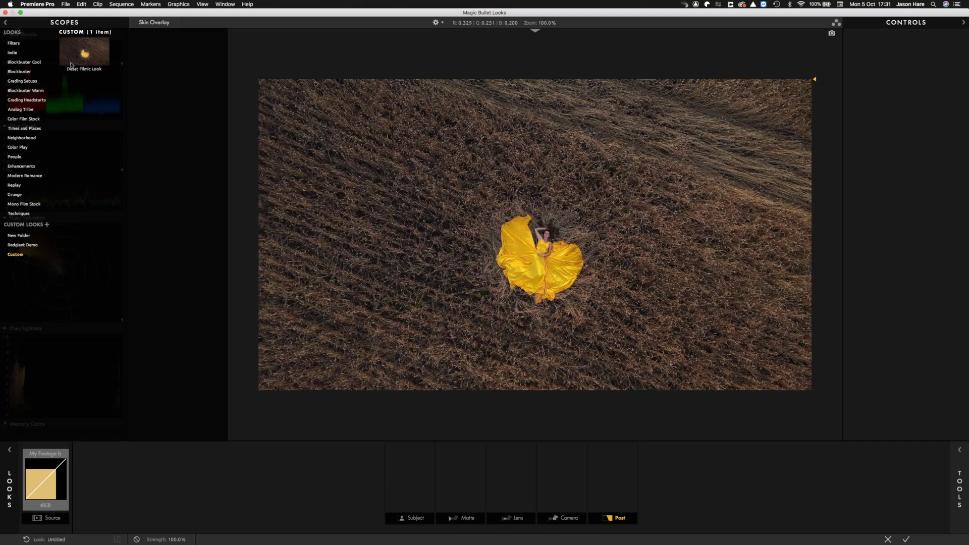
click(88, 57)
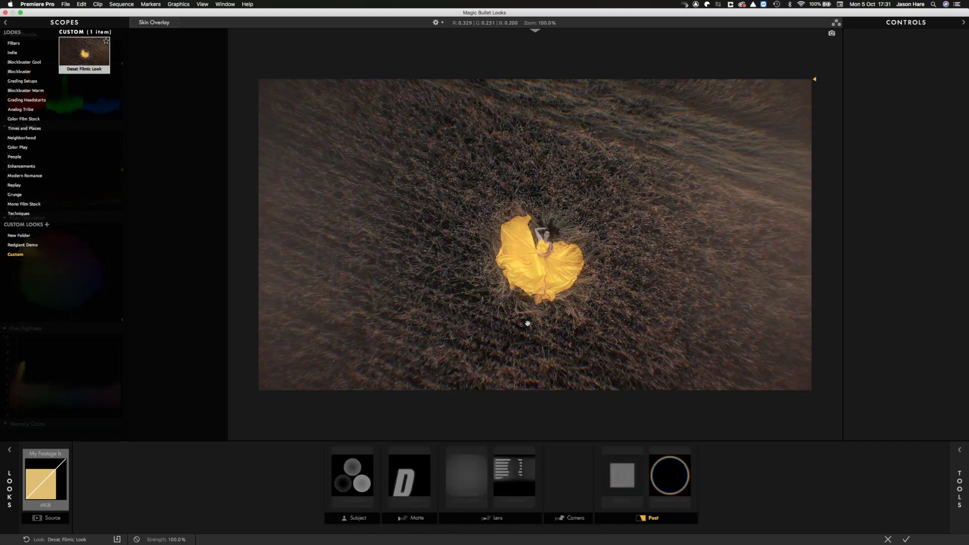
click(84, 53)
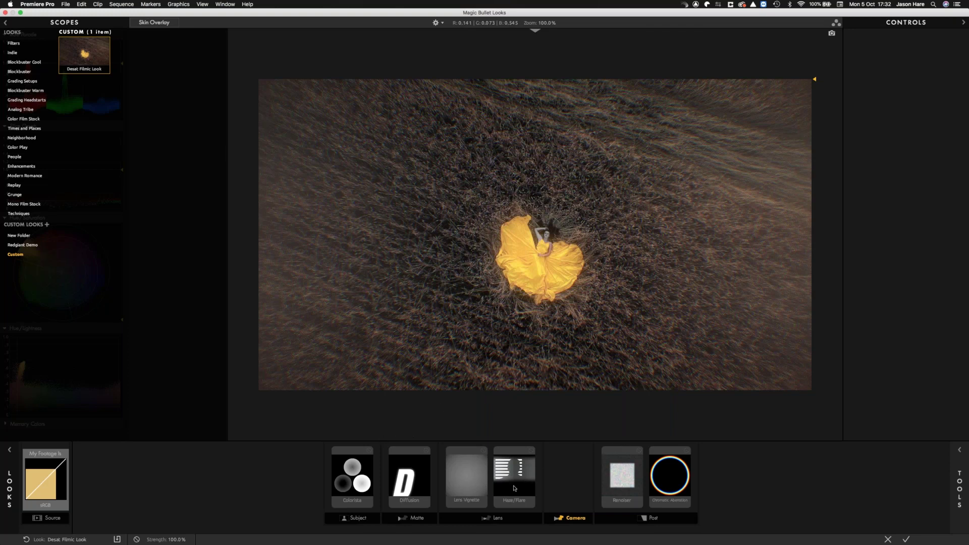
Save the Haze/Flare tool's current settings as a tool preset, named with the colleague's first name followed by "haze".
click(519, 457)
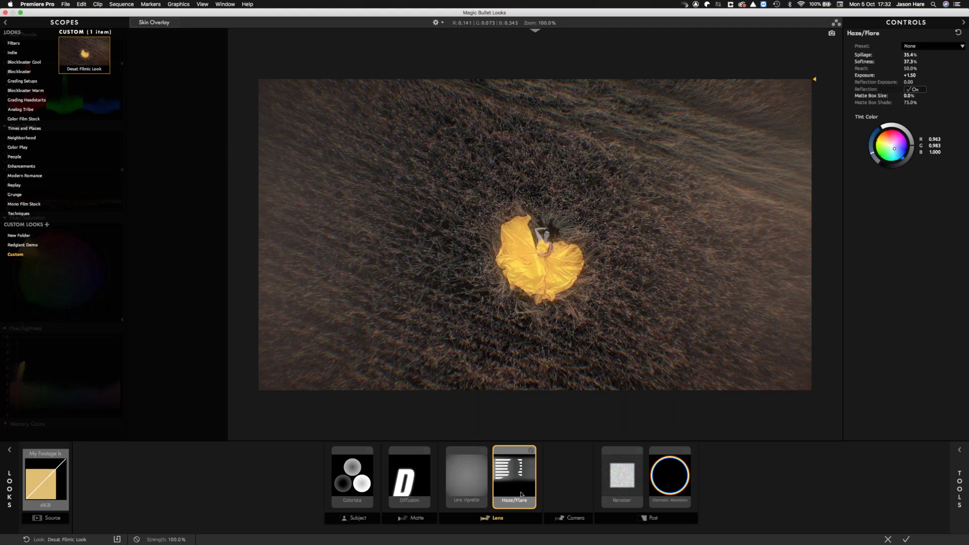
click(961, 46)
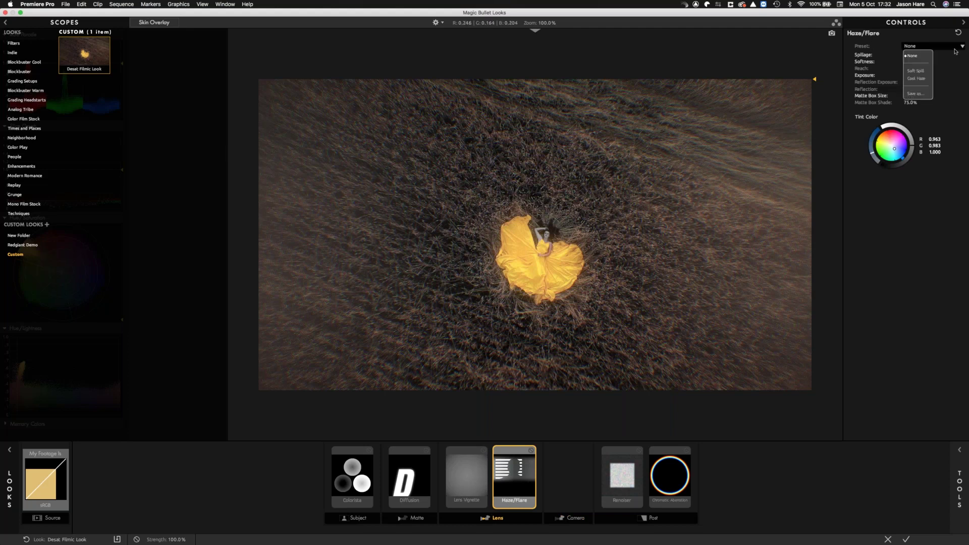
click(915, 94)
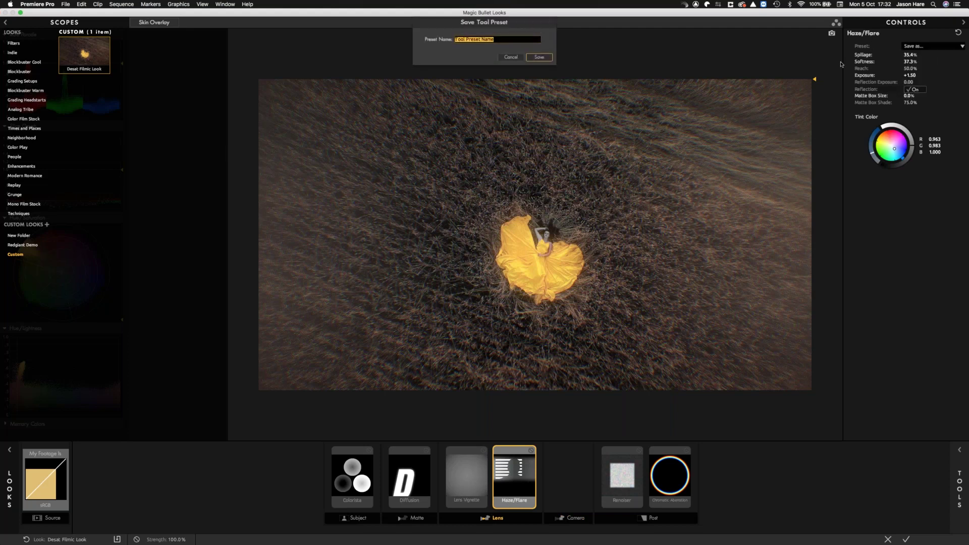
text(Nicks haze)
click(537, 57)
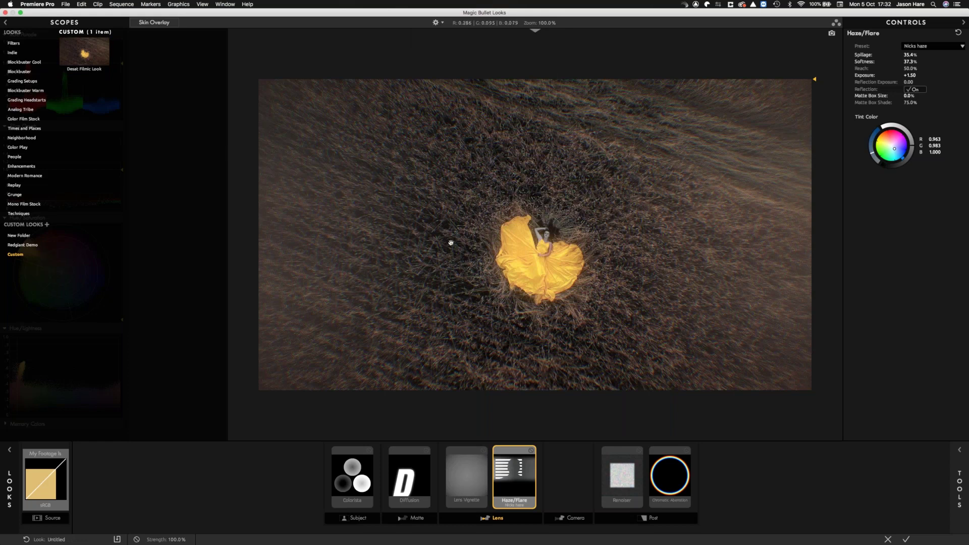
click(937, 48)
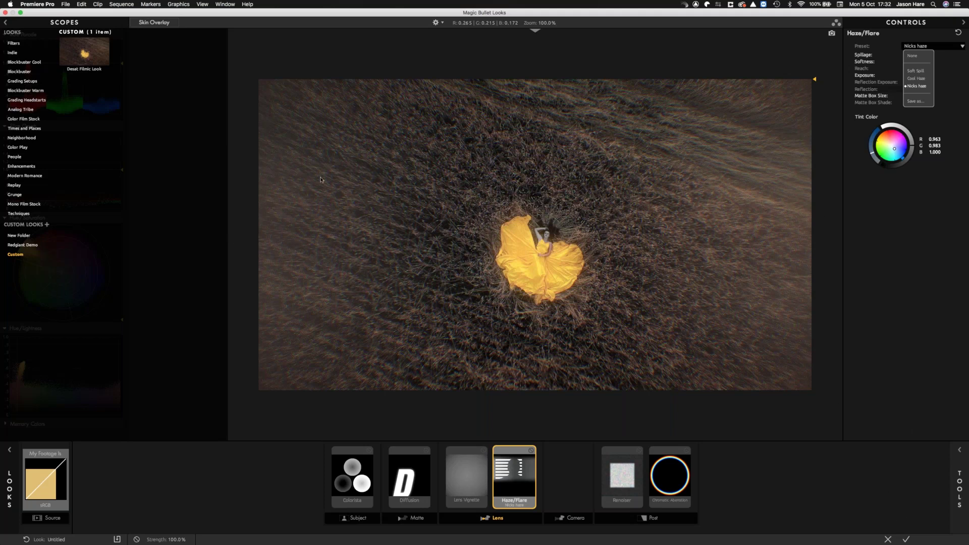
click(535, 31)
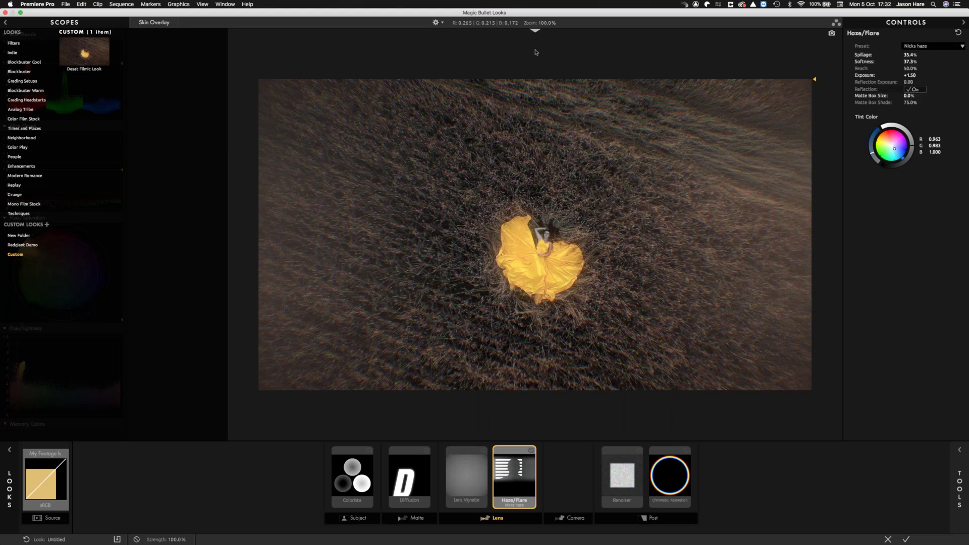
Capture the current frame into the Reference Library and show a split comparison against the seated man in the orange top.
click(535, 37)
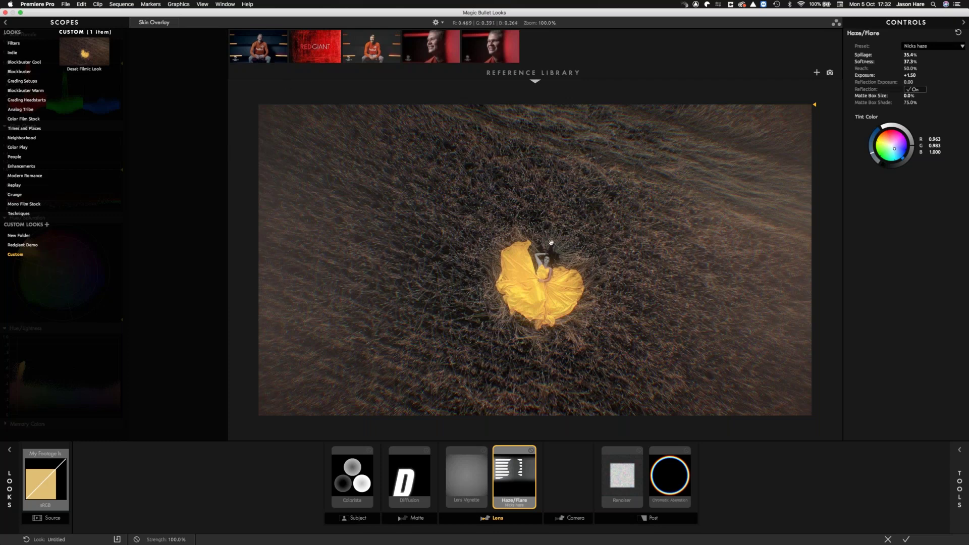
click(830, 74)
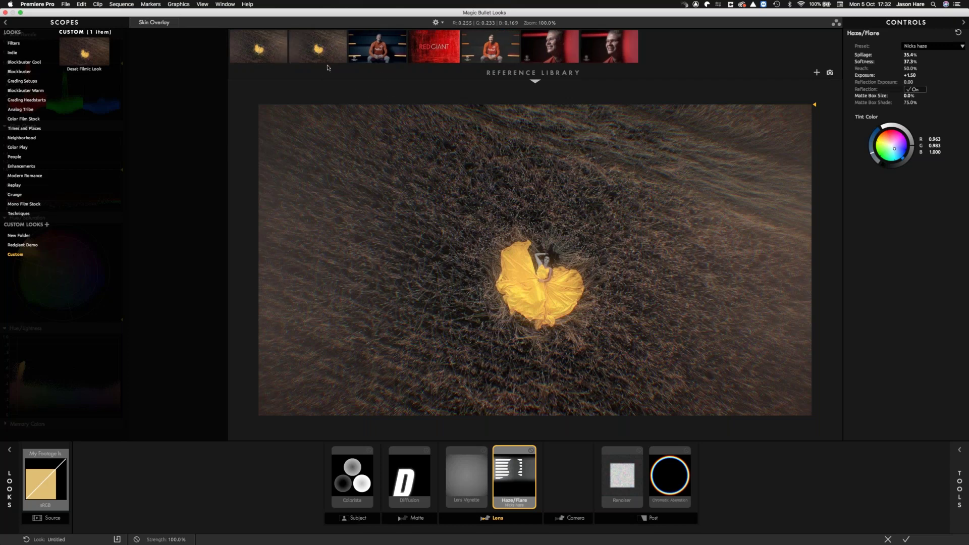
click(370, 48)
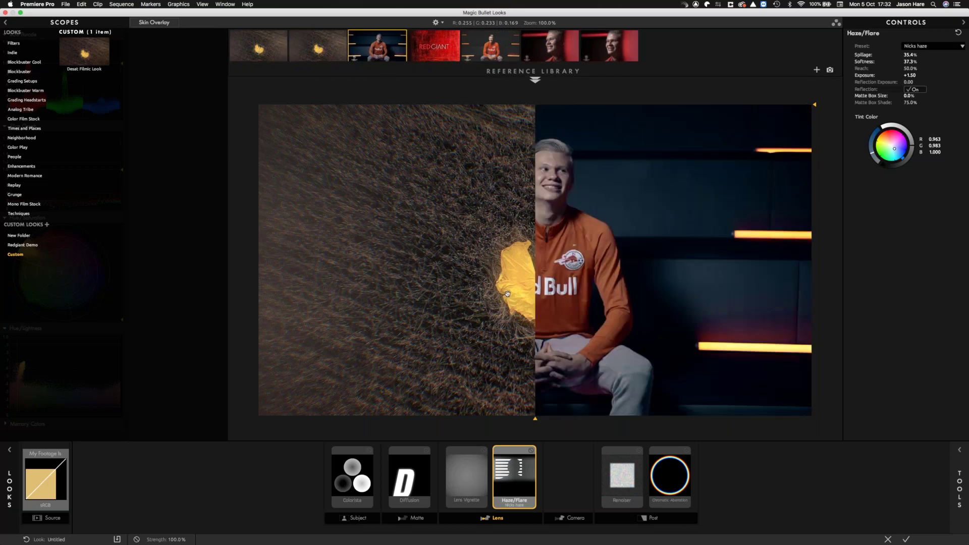
drag(536, 395, 550, 273)
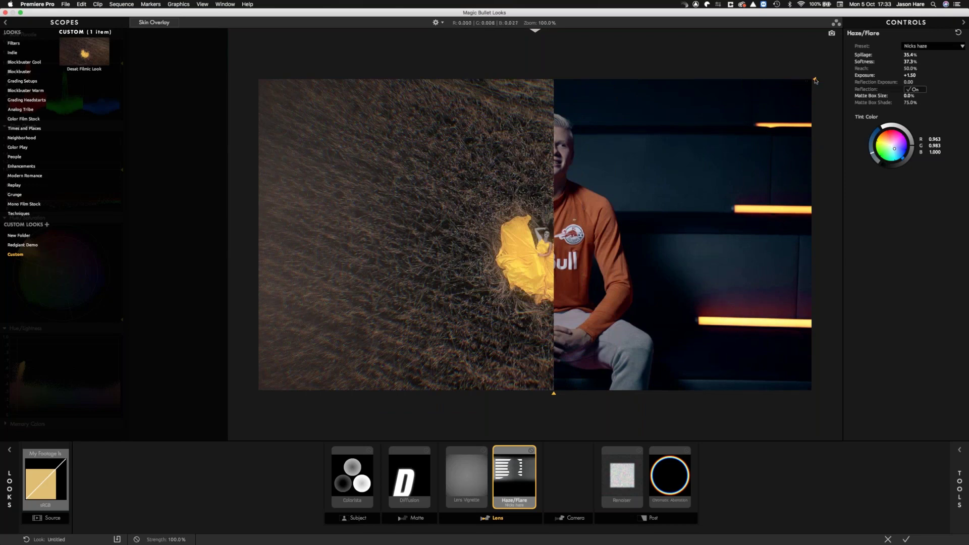
Wipe the reference comparison off the right edge of the frame and back to about the middle of the image.
click(815, 211)
drag(556, 396, 811, 393)
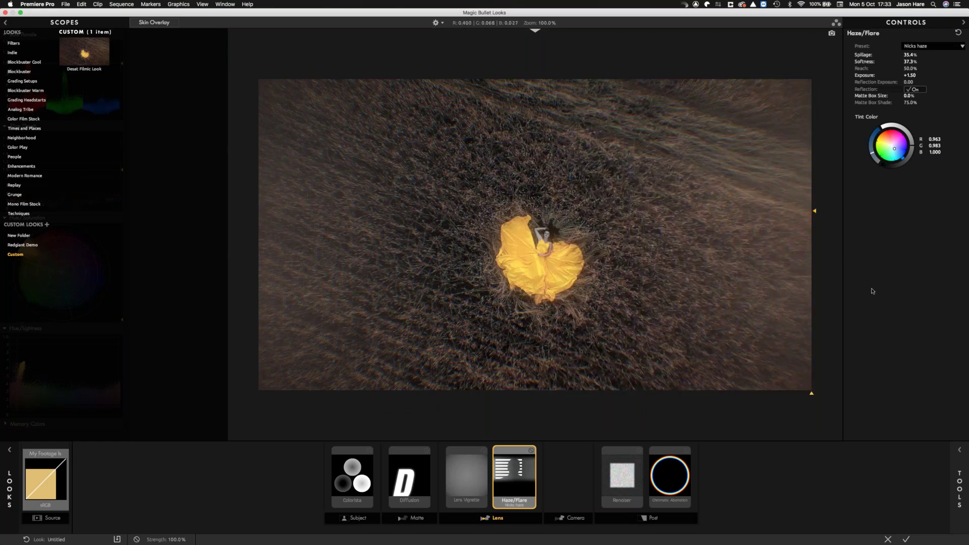
click(814, 243)
mouse_move(813, 394)
mouse_down()
mouse_move(536, 393)
mouse_move(545, 389)
mouse_move(545, 308)
mouse_up()
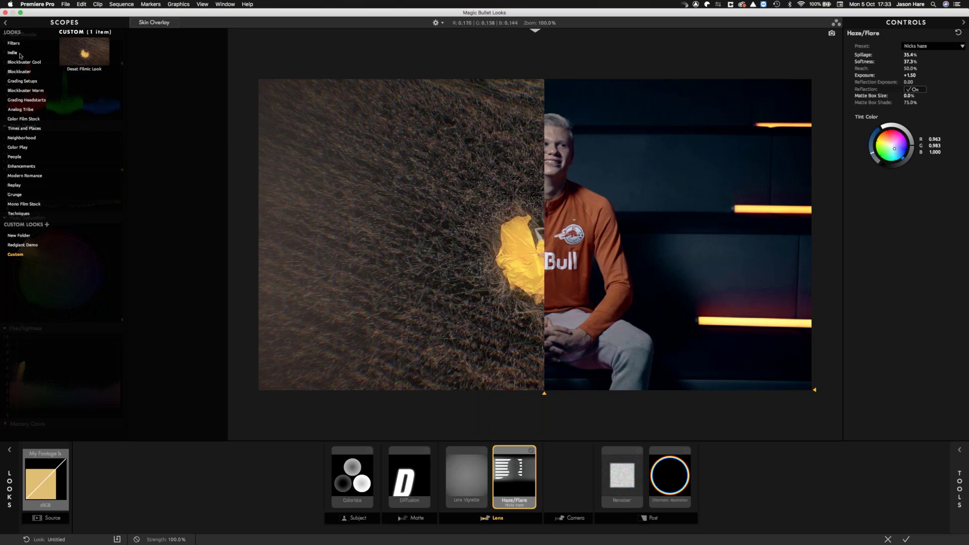
Try the Fujifilm 8543 look from Color Film Stock and wipe the reference image out of the preview.
click(23, 81)
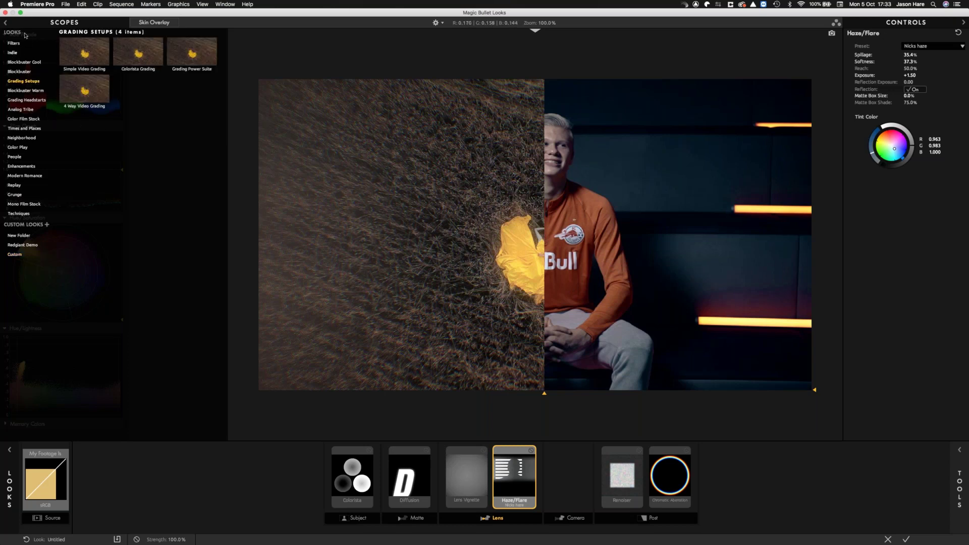
click(23, 119)
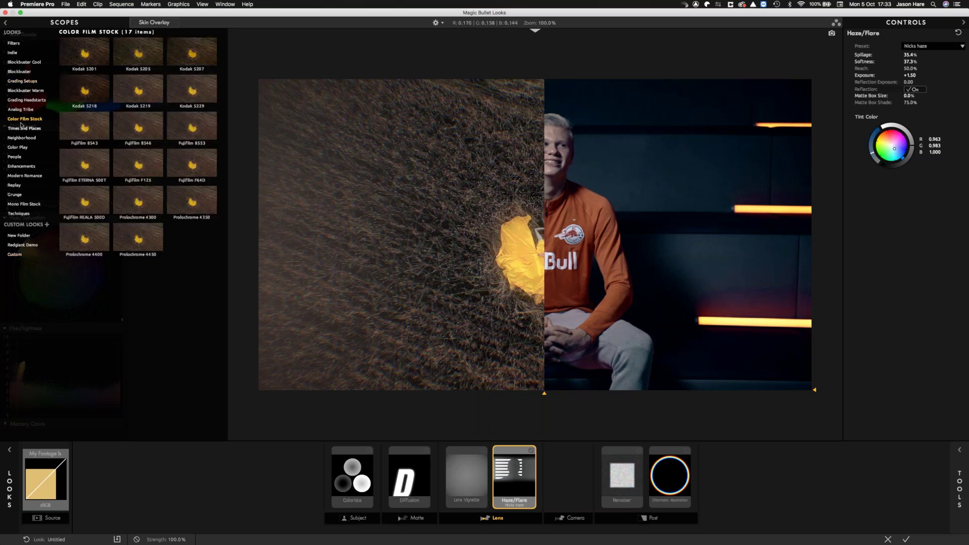
click(76, 140)
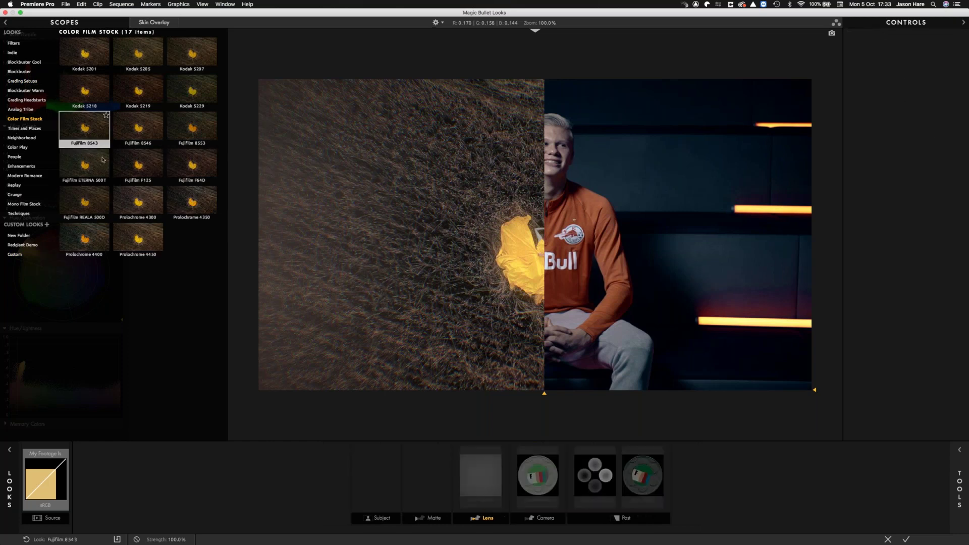
drag(544, 392, 812, 392)
Try other color film stock looks on the clip, including Fujifilm 8553 and Prolochrome 4300, and settle on Fujifilm F125.
click(117, 131)
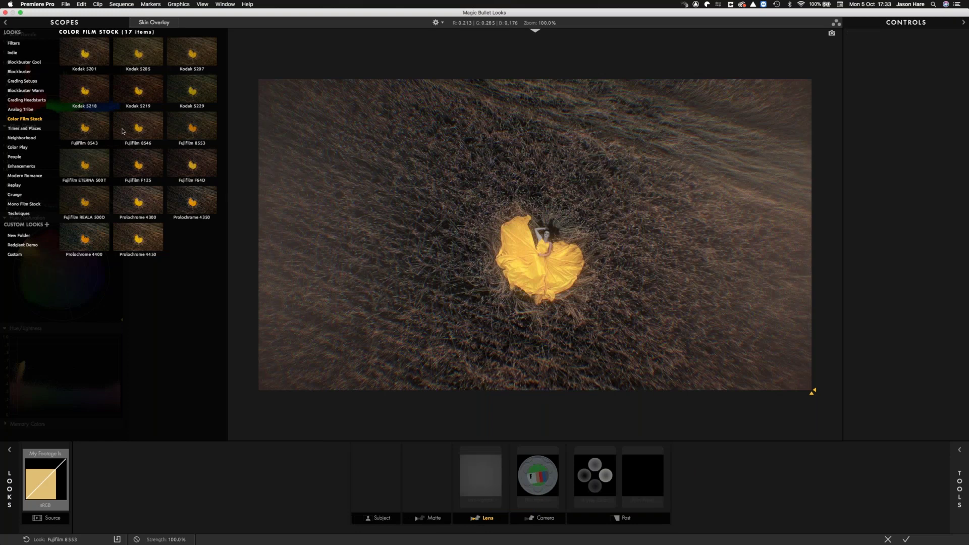
click(117, 169)
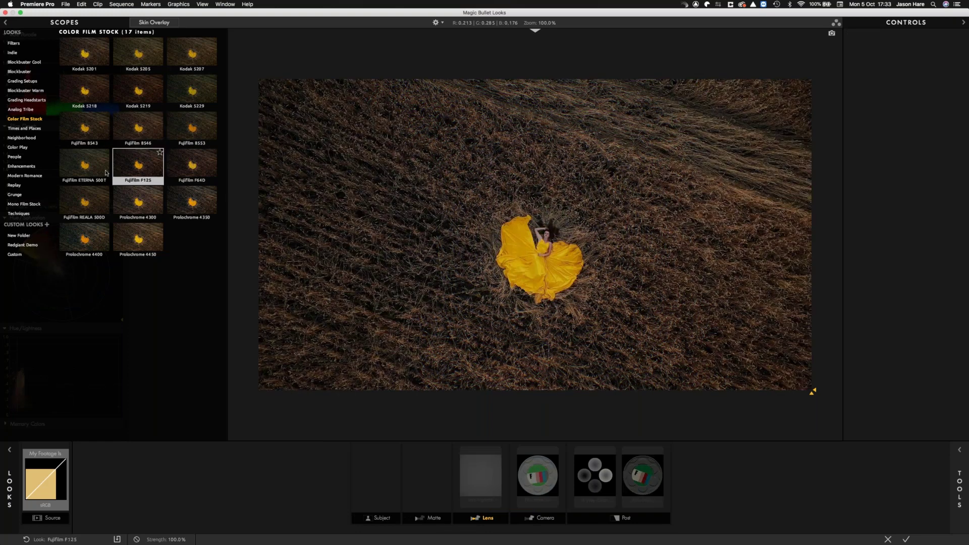
click(95, 177)
click(86, 202)
click(144, 203)
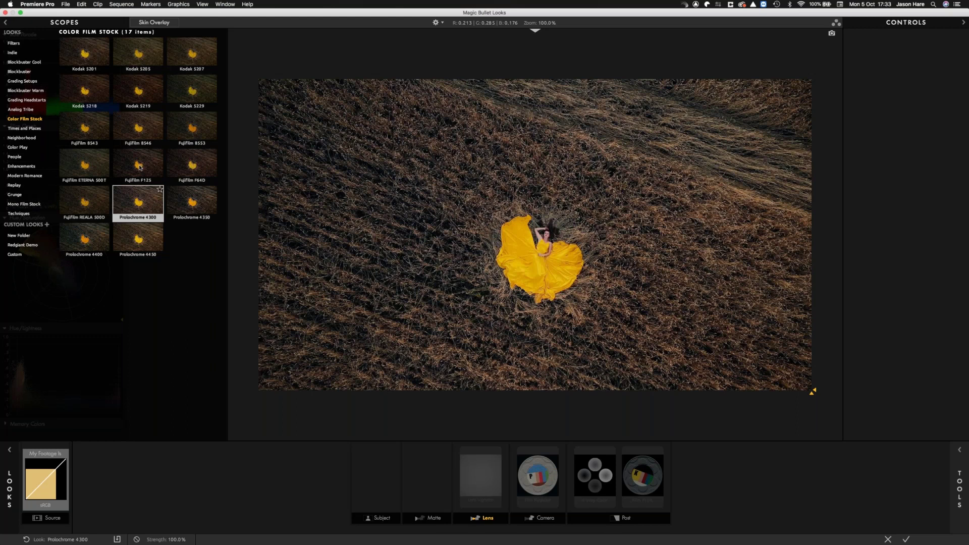
click(139, 167)
Inspect the look's 4-Way Color tool and compare the image with Lens Vignette and Film Negative switched off and on.
click(594, 474)
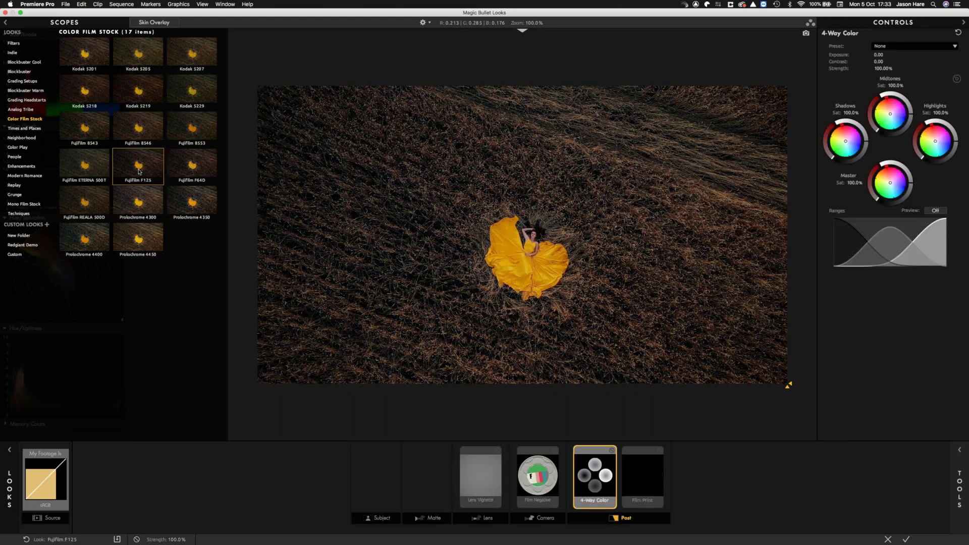
click(487, 460)
click(497, 453)
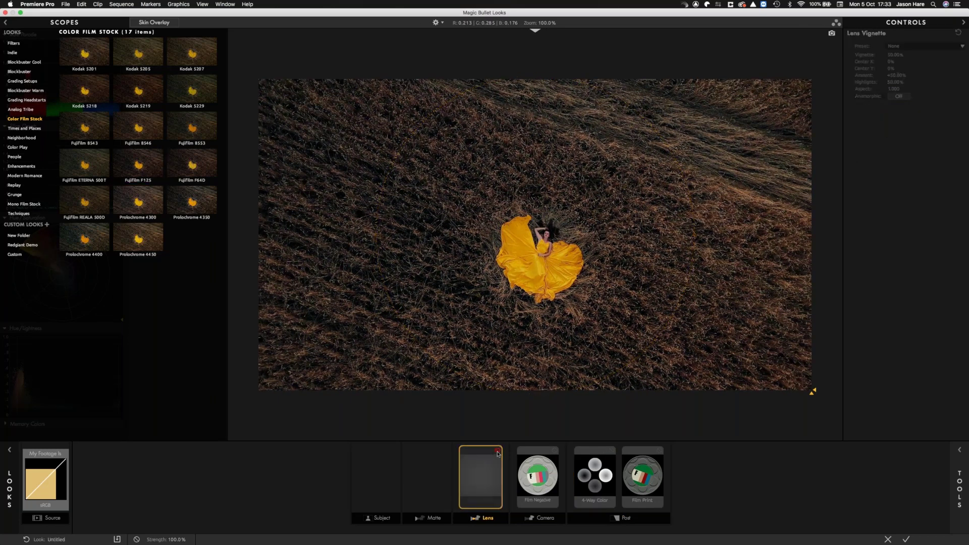
click(497, 453)
click(554, 455)
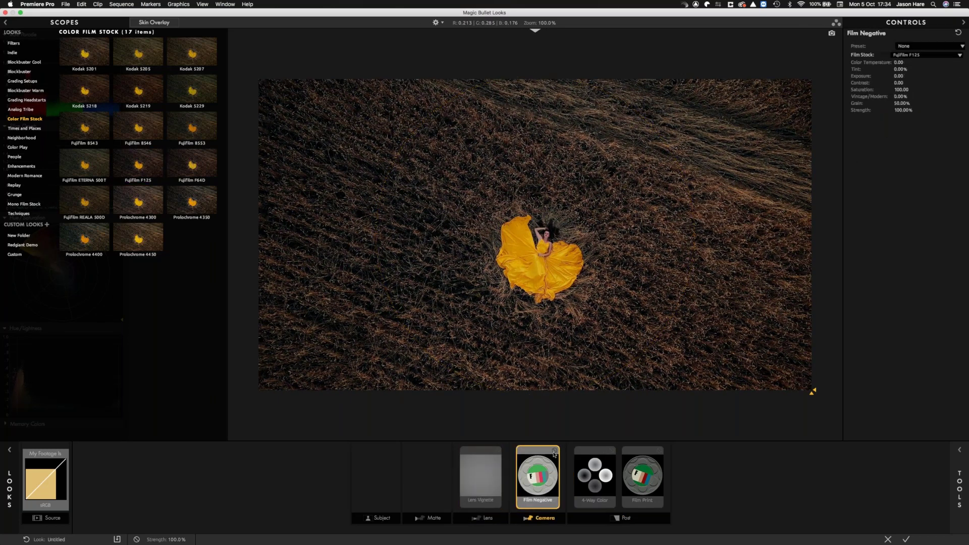
click(554, 453)
click(554, 452)
click(554, 453)
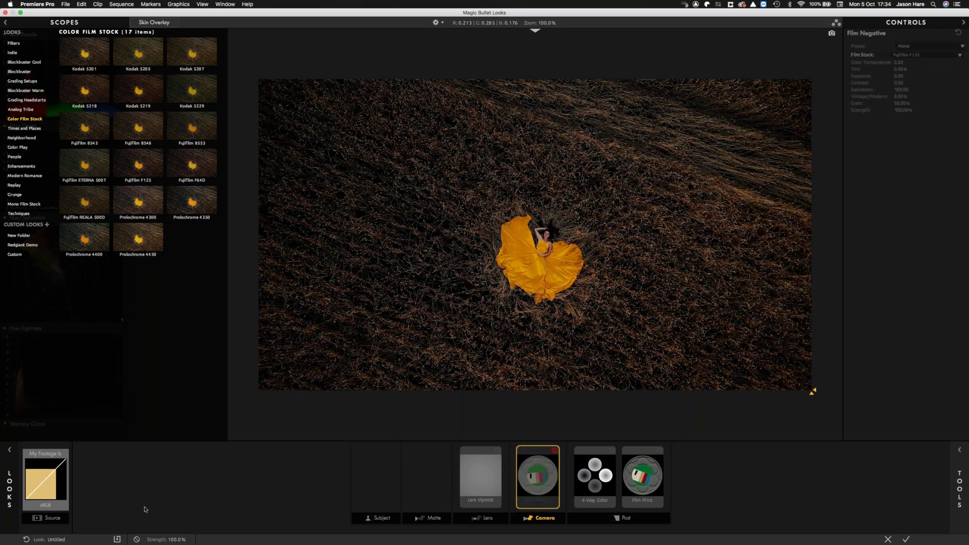
Compare the graded image with the original by bypassing the whole look on and off, and re-enable Film Negative.
click(136, 540)
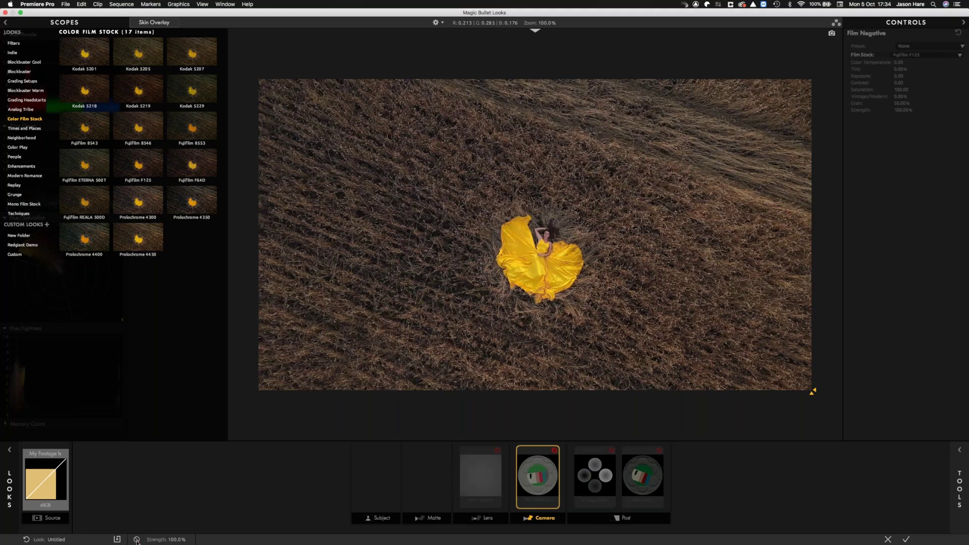
click(136, 540)
click(136, 539)
click(136, 540)
click(555, 450)
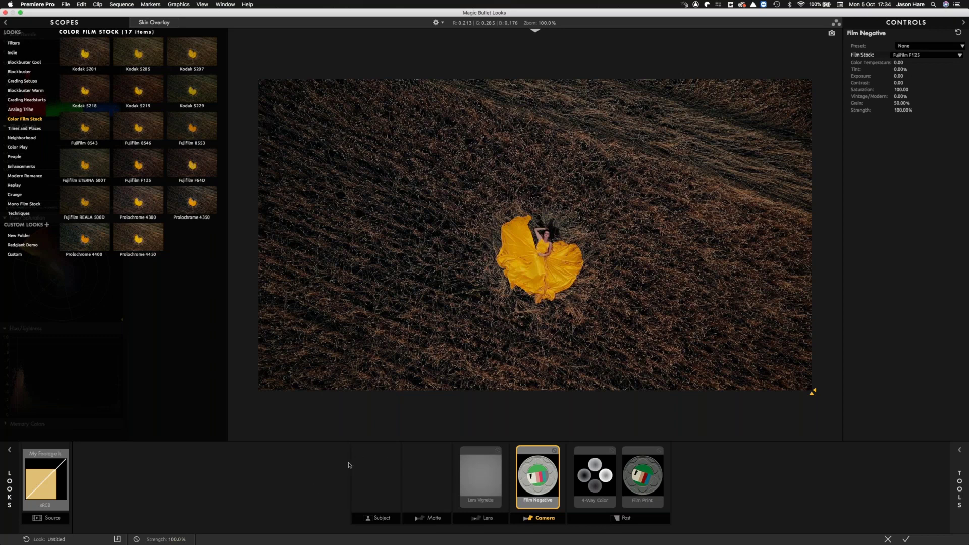
Apply the Spinoff look from Blockbuster Warm to the clip at reduced strength.
click(18, 90)
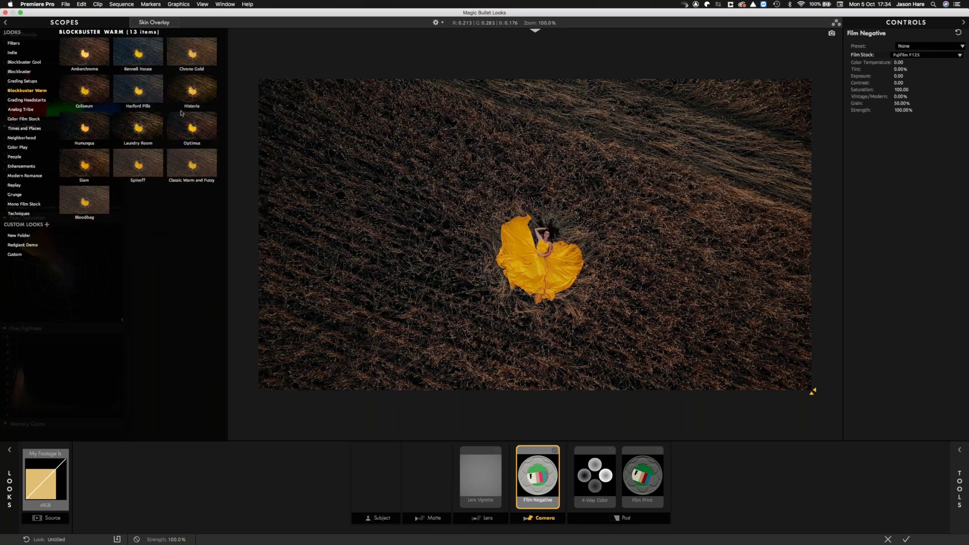
click(141, 161)
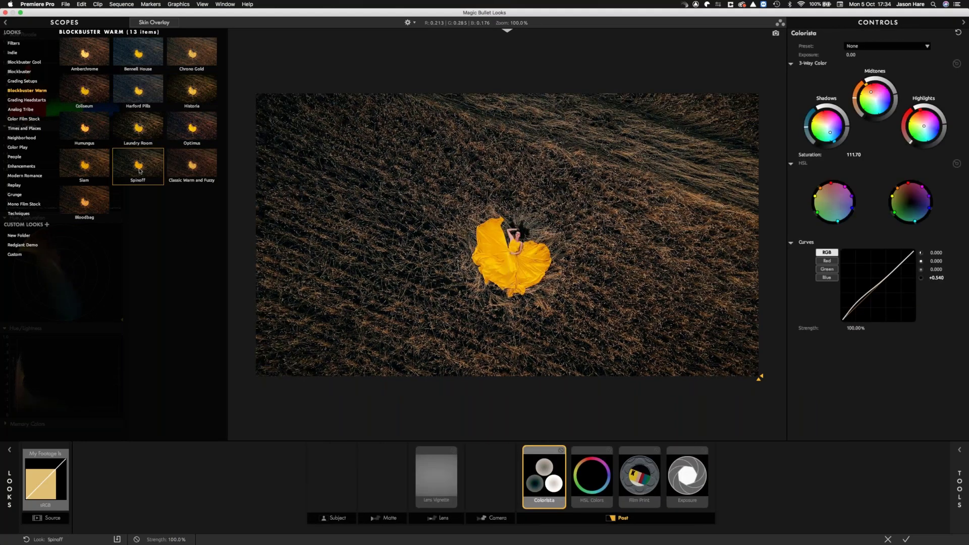
drag(169, 540, 163, 541)
click(907, 540)
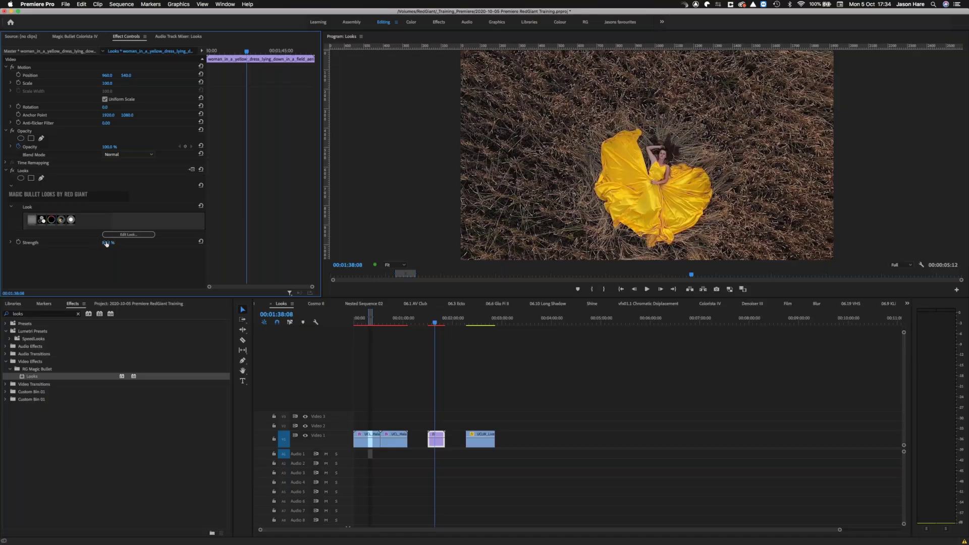
Set the Looks effect's Strength to 43% and reopen the look for editing.
drag(115, 244, 123, 244)
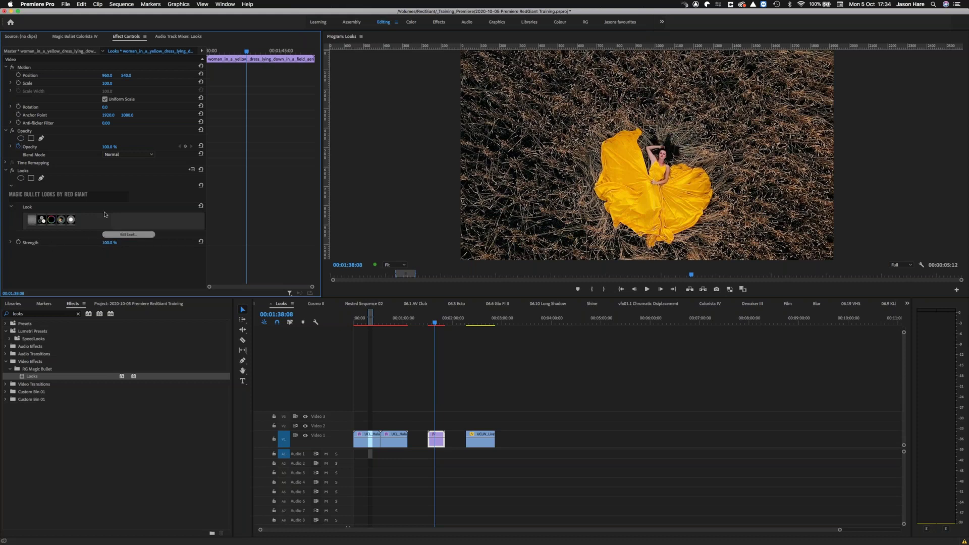
drag(109, 244, 82, 253)
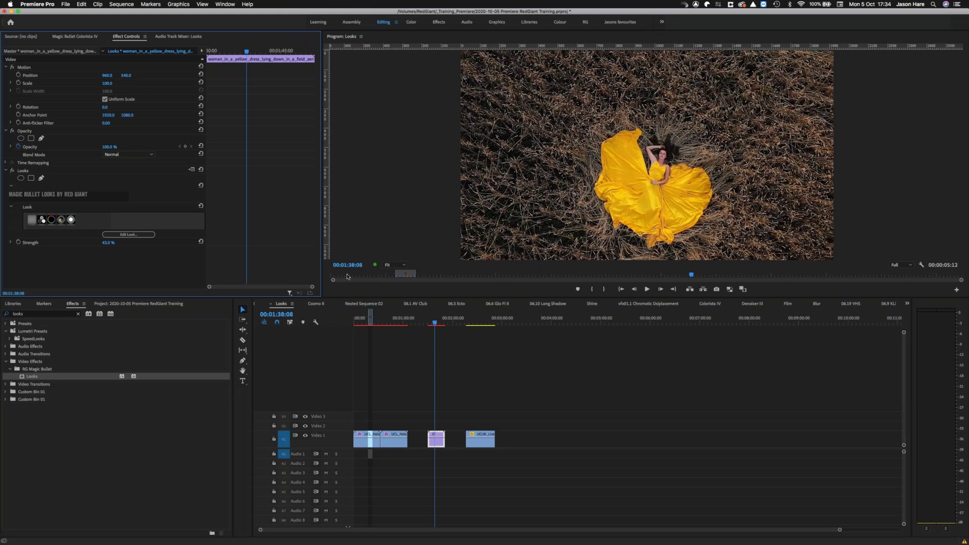
click(129, 235)
click(130, 236)
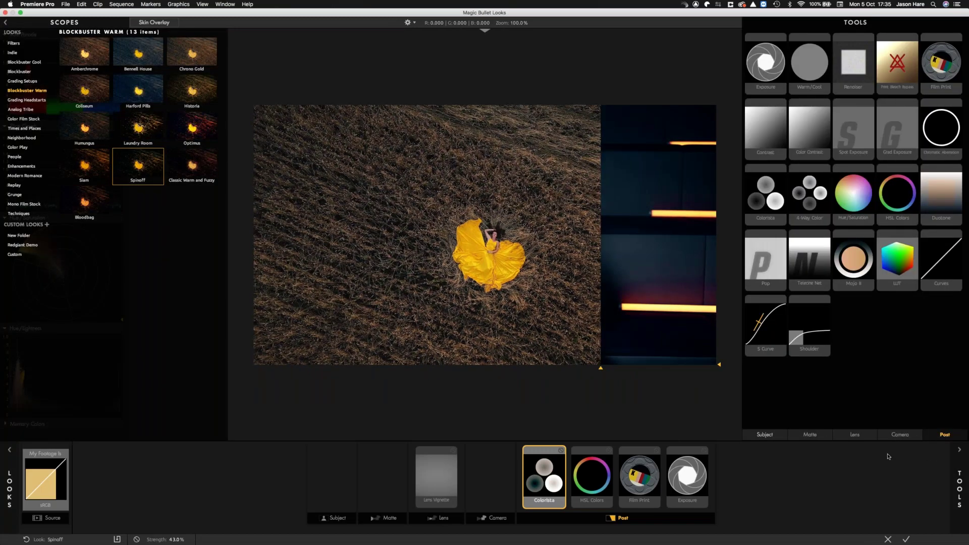
Add the Lens Distortion tool to the look's Lens stage, set the look's strength to 40%, and apply it to the clip.
click(855, 434)
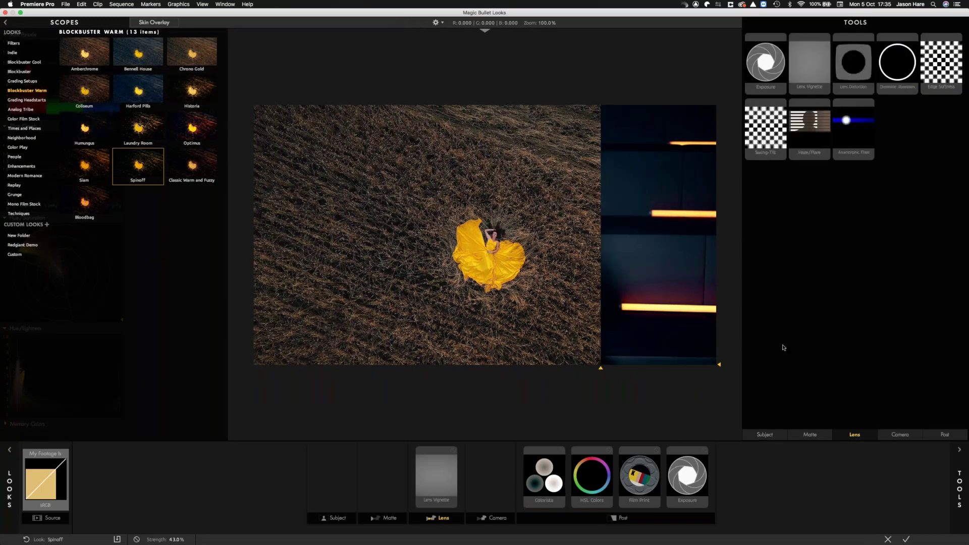
drag(856, 82, 535, 433)
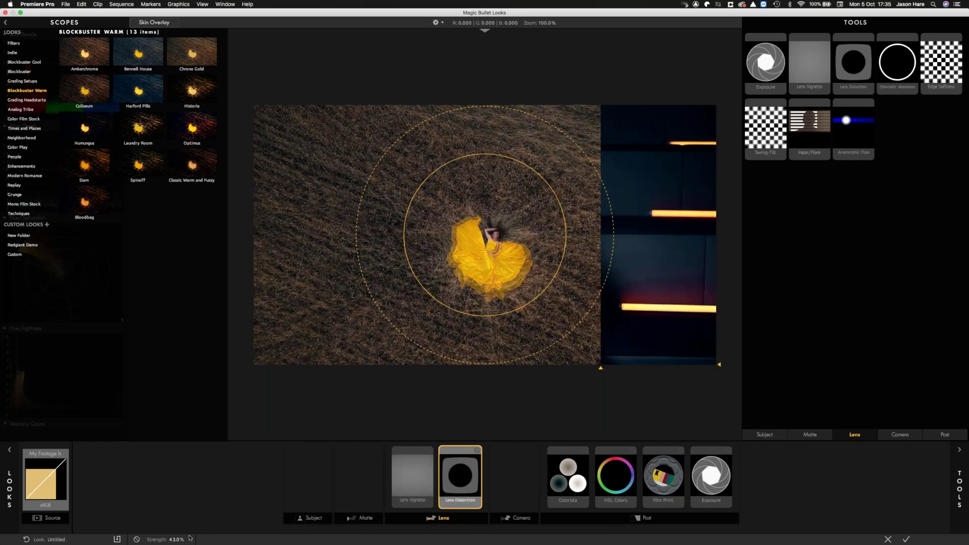
mouse_move(180, 539)
mouse_down()
mouse_move(124, 535)
mouse_move(184, 534)
mouse_move(175, 536)
mouse_up()
click(906, 538)
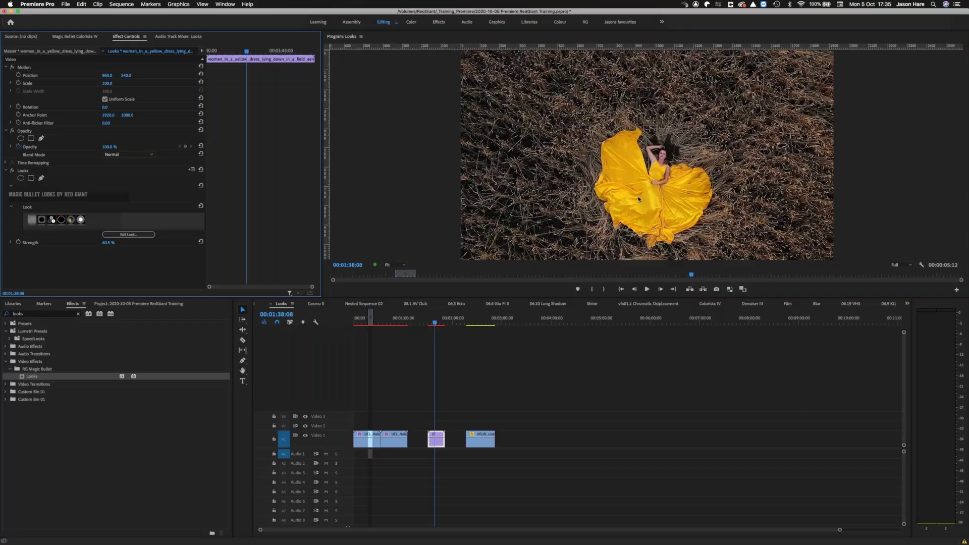
Preview the graded yellow-dress clip at several points in the sequence.
click(437, 321)
drag(437, 321, 434, 321)
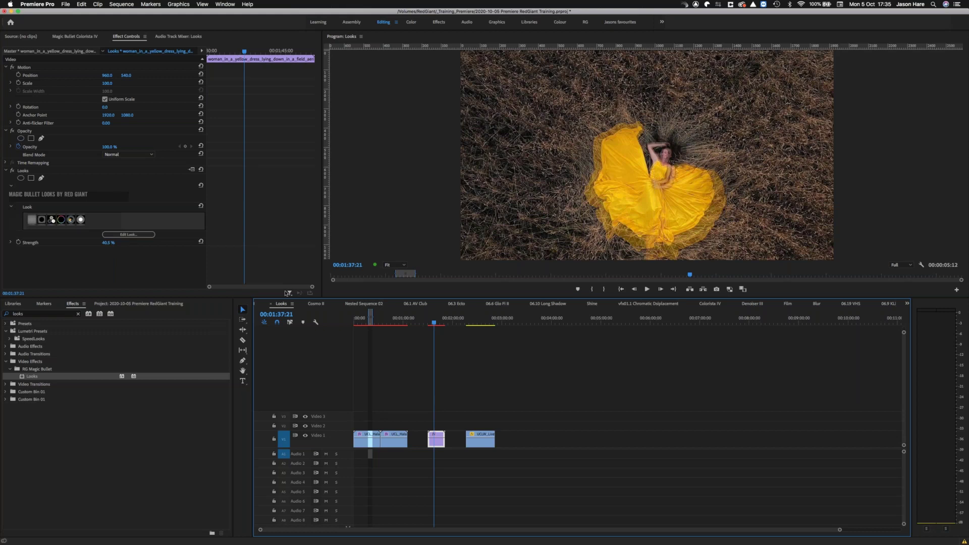
click(435, 320)
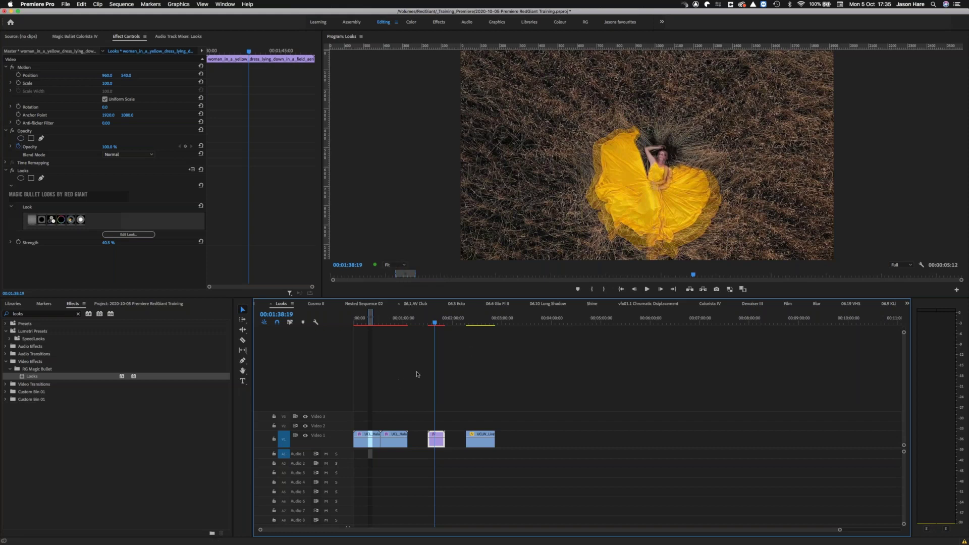
Review frames from the two interview clips at the start of the sequence and switch to Avid Media Composer.
click(394, 321)
click(382, 322)
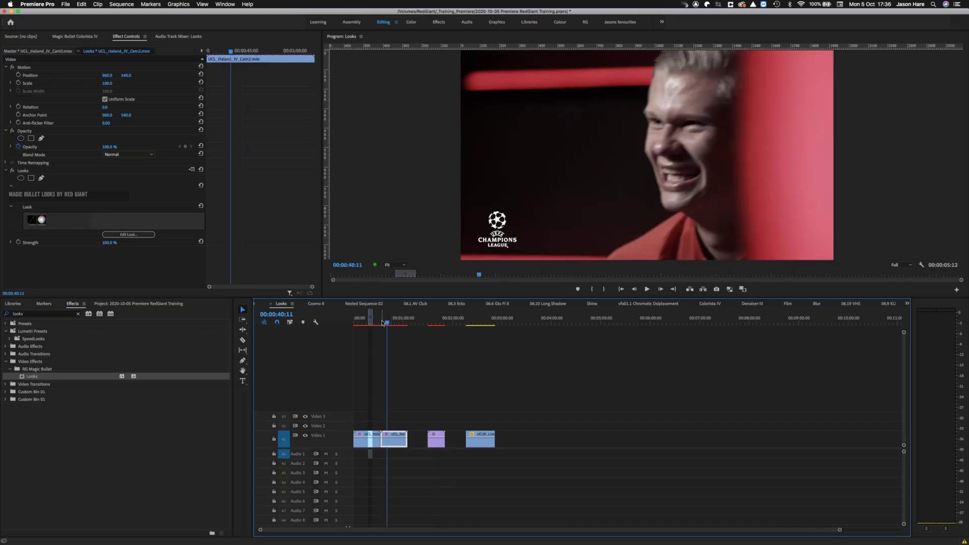
drag(384, 321, 369, 323)
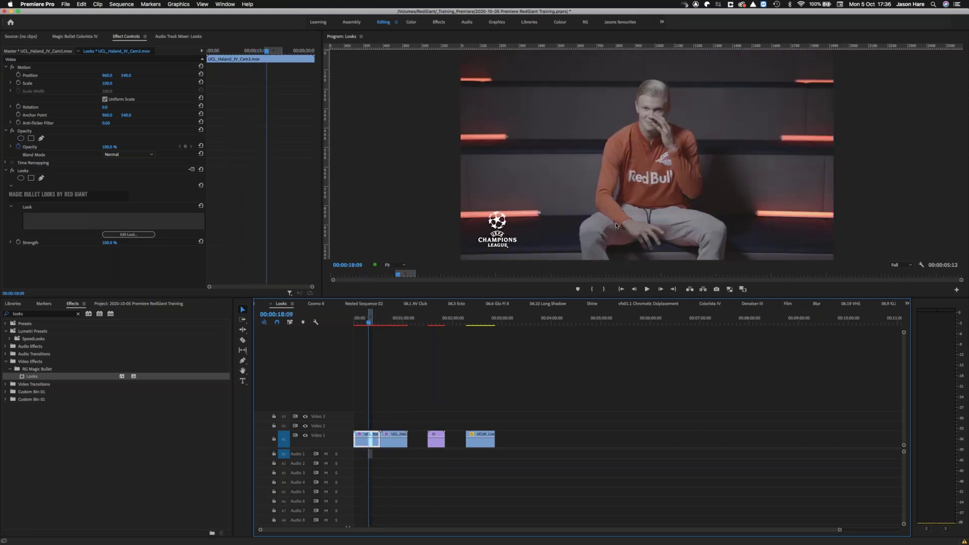
click(394, 323)
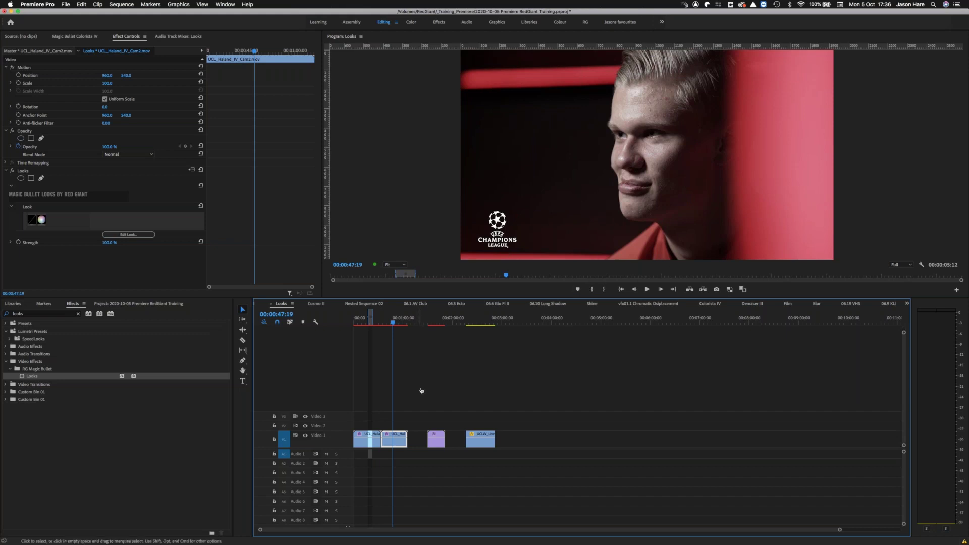
key(super+Tab)
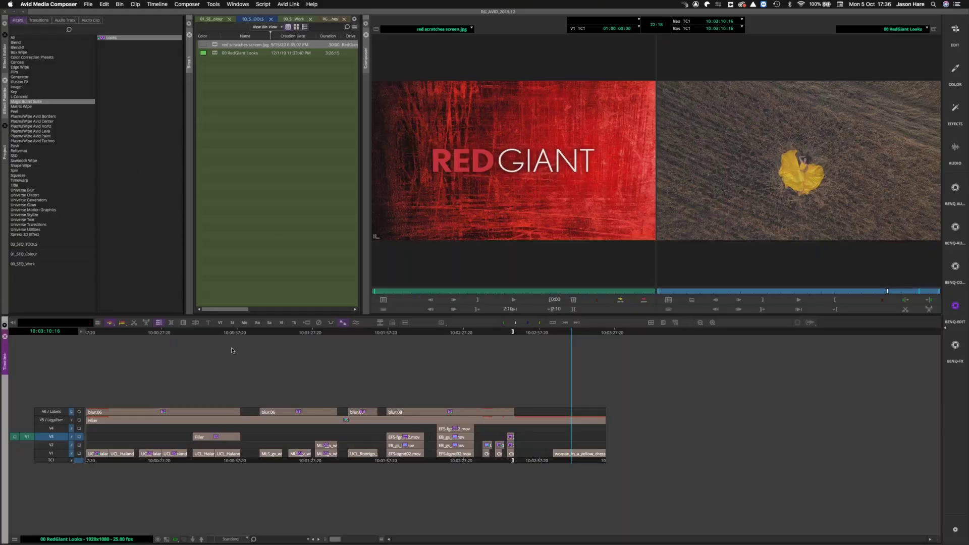
Compare the wide and close-up Haland interview shots in the timeline, parking on the UCL_Haland_IV_Cam2 close-up.
drag(220, 333, 211, 333)
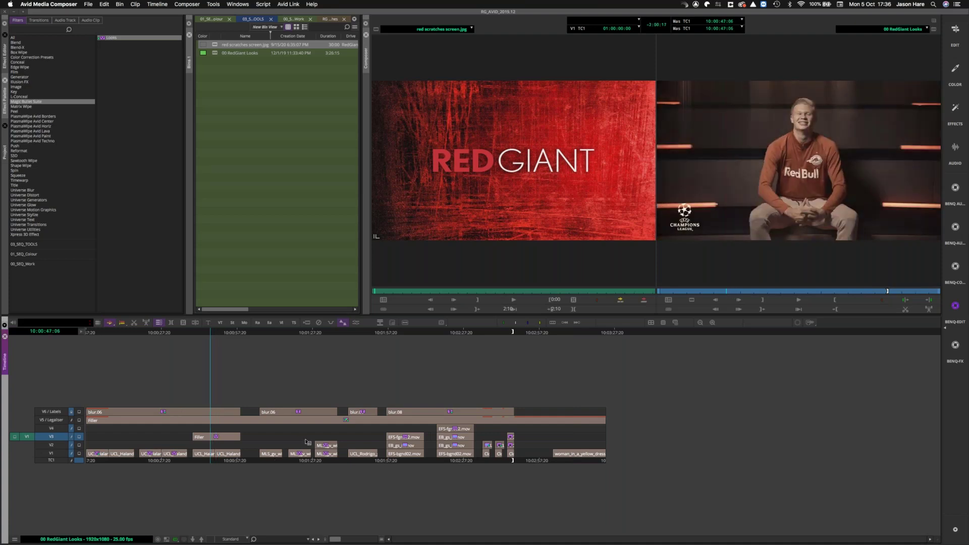
click(216, 353)
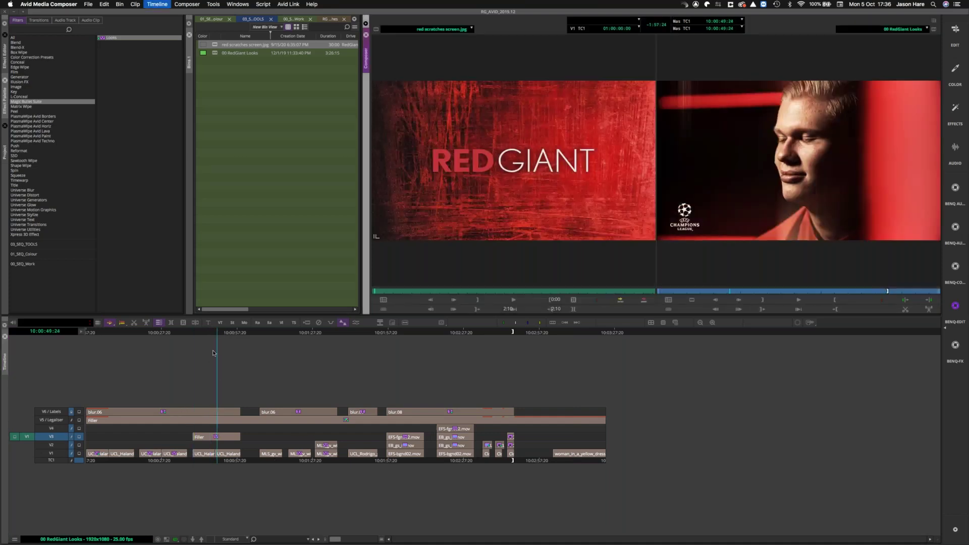
key(super+bracketright)
click(474, 333)
mouse_move(474, 335)
mouse_down()
mouse_move(519, 336)
mouse_move(475, 335)
mouse_up()
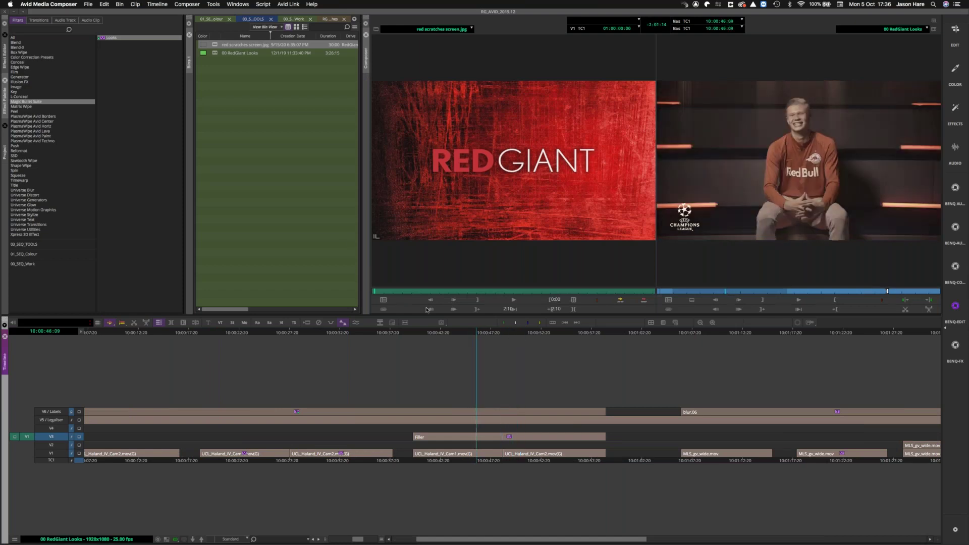
drag(471, 334, 524, 334)
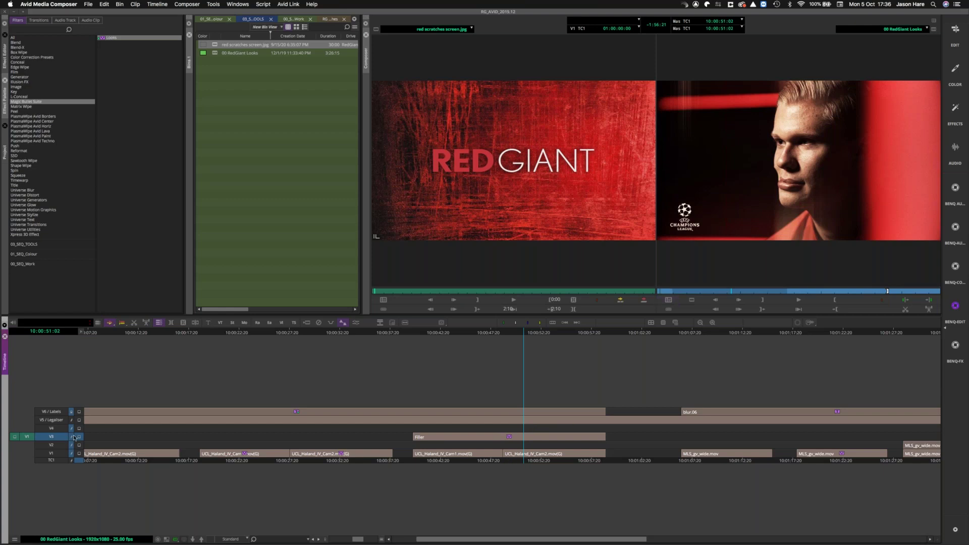
Colour-correct the Cam2 close-up on V1 using Curves, reducing master saturation and lifting the master curve's shadows, and compare it with the wide shot.
click(57, 453)
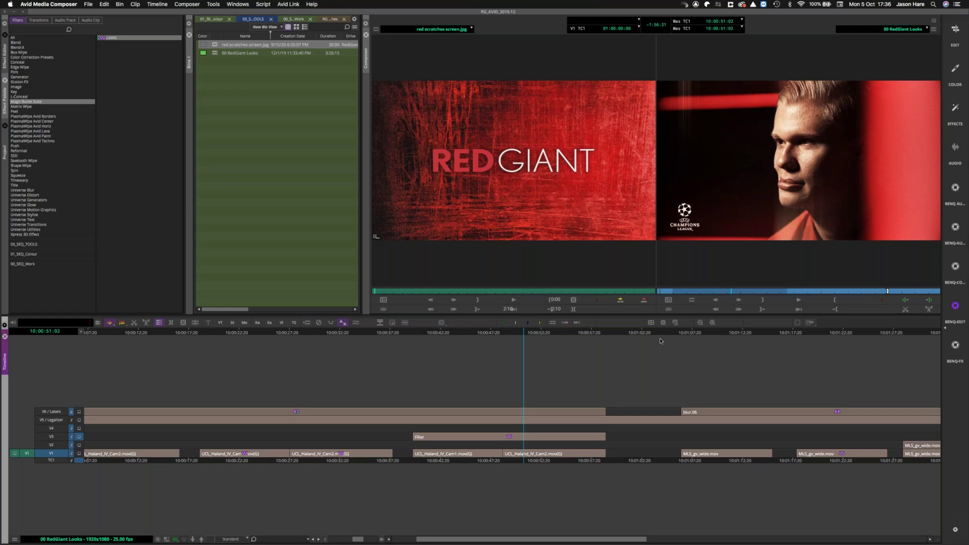
click(551, 324)
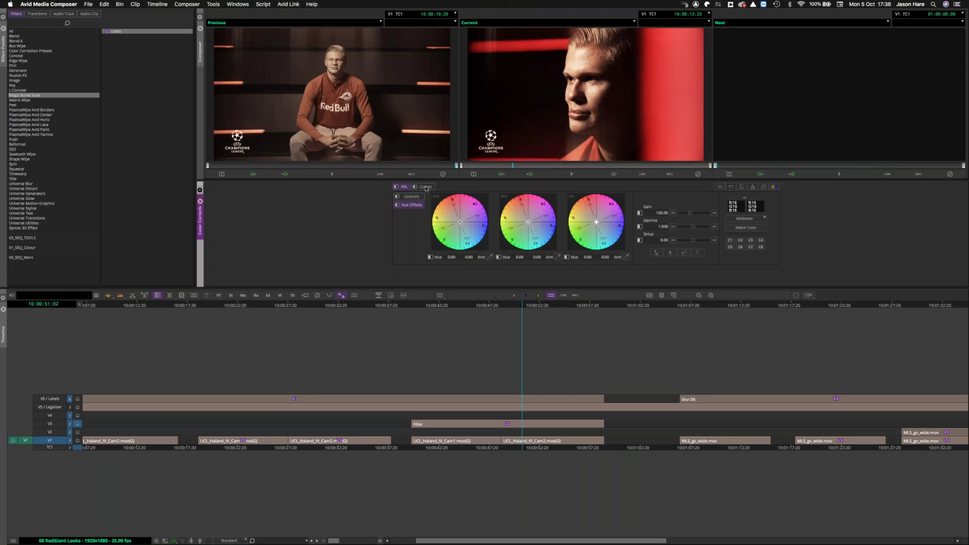
click(426, 187)
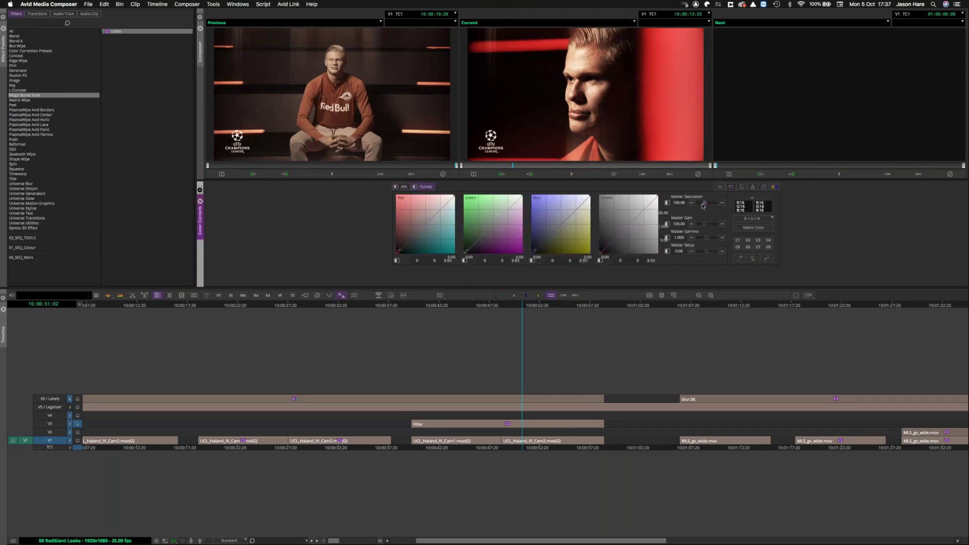
drag(704, 204, 699, 204)
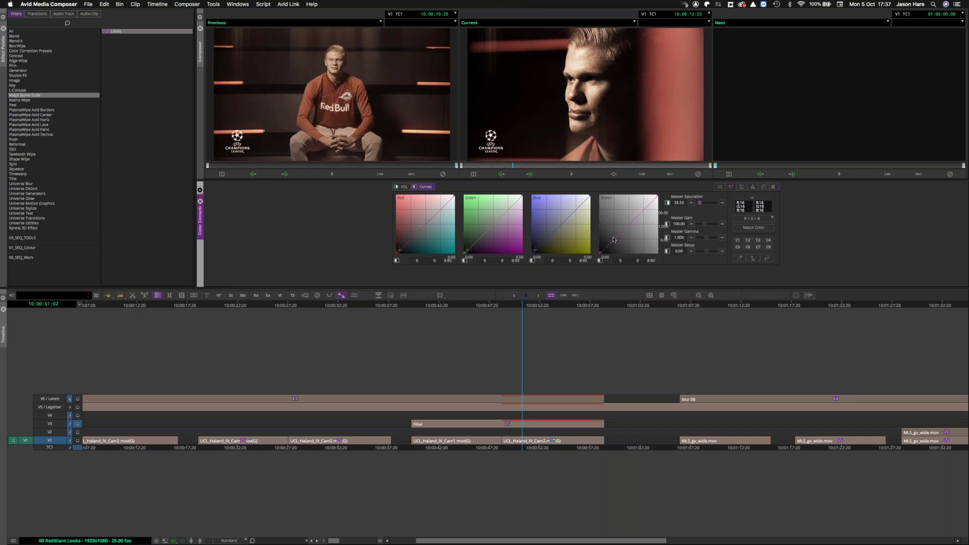
drag(614, 240, 612, 238)
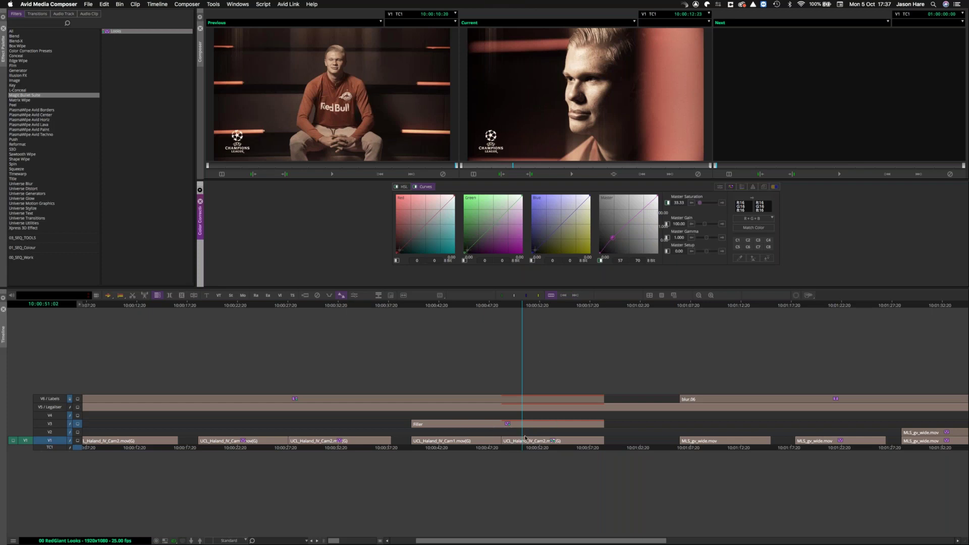
click(495, 440)
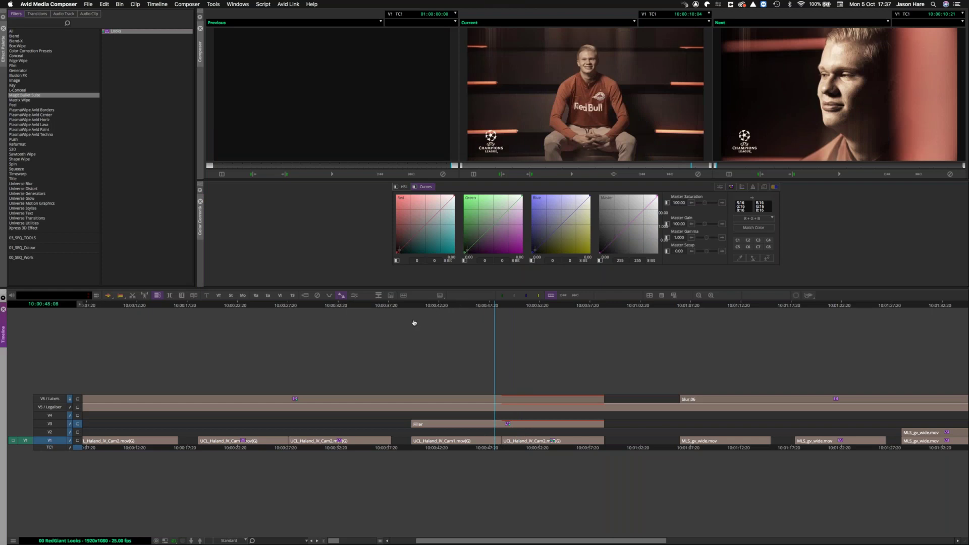
Switch to Premiere Pro and open the Magic Bullet look on the UCL_Haland_IV_Cam2 clip for editing.
key(super+Tab)
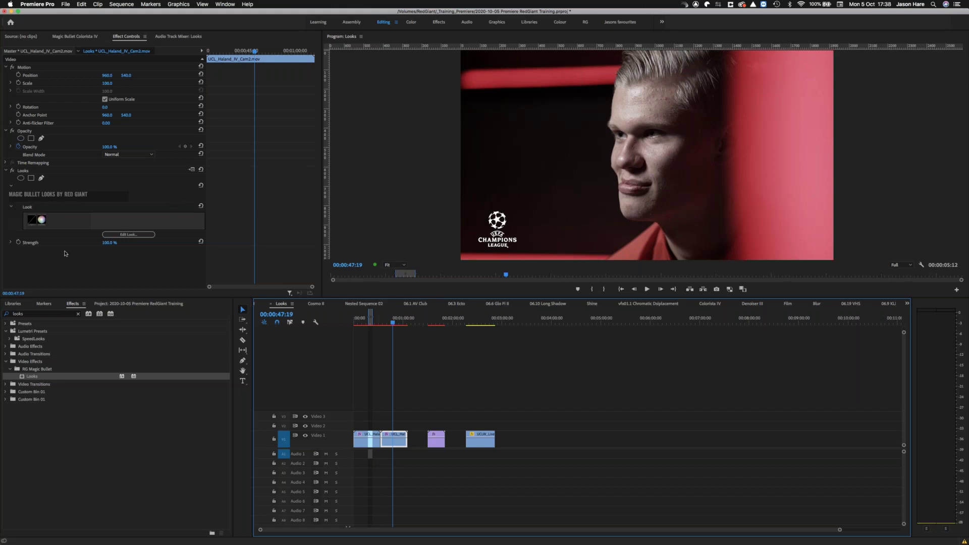
click(115, 235)
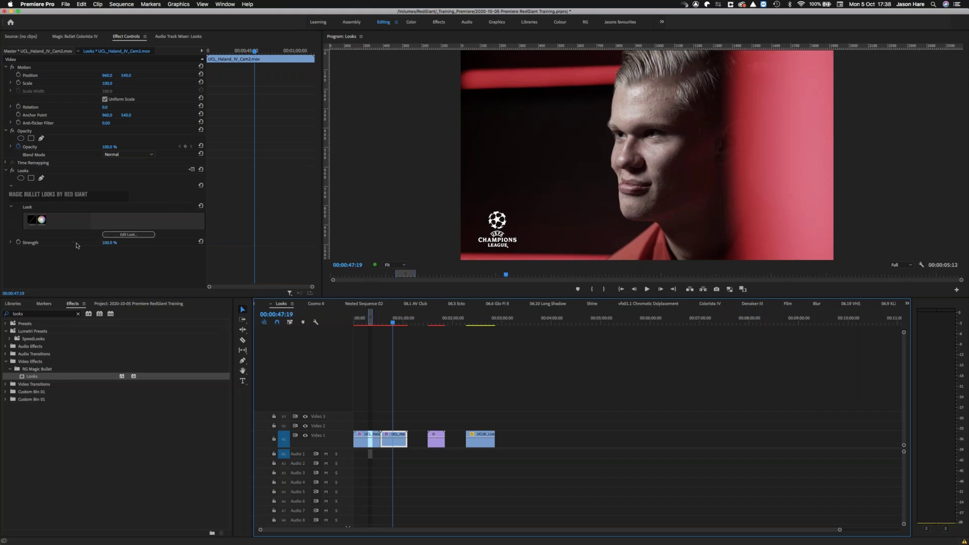
click(130, 235)
click(361, 320)
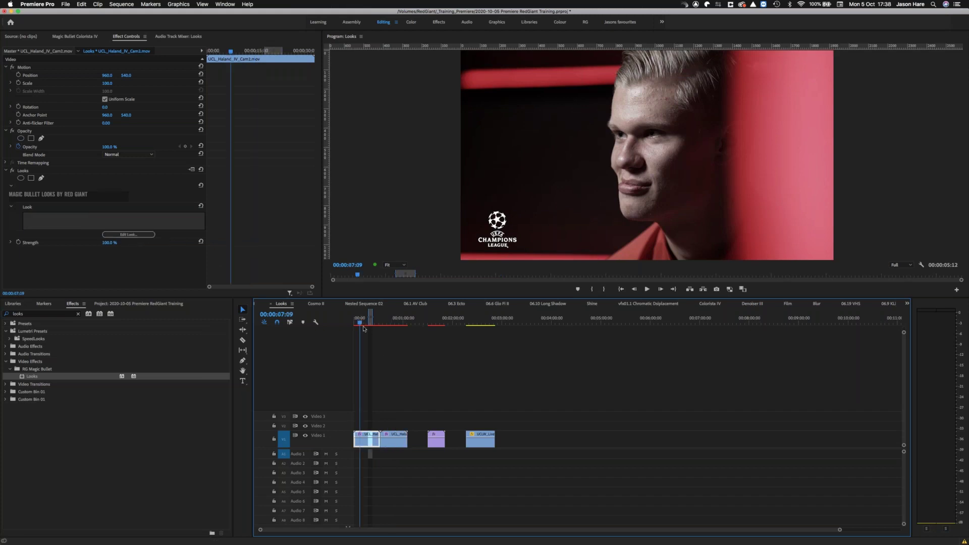
click(399, 320)
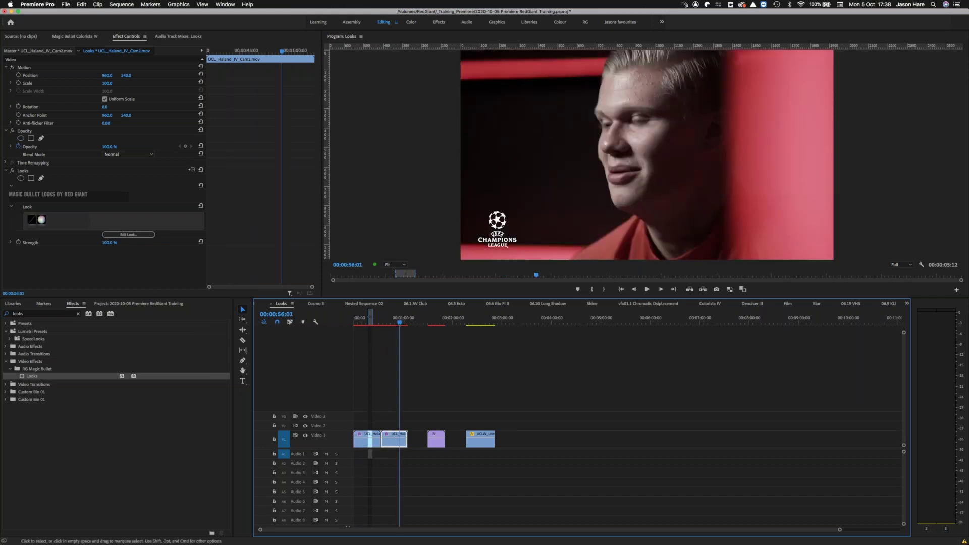
click(126, 234)
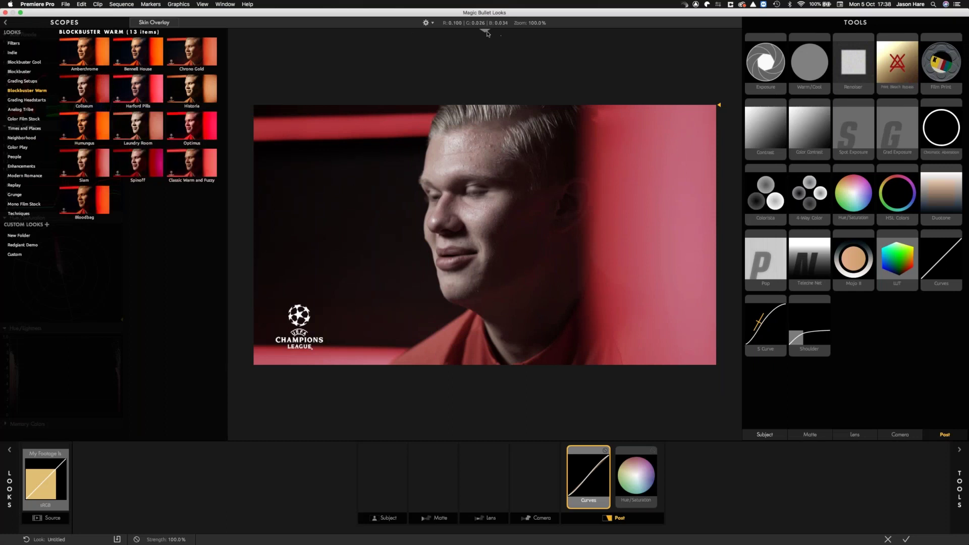
Add a snapshot of the graded close-up to the Magic Bullet Looks Reference Library and accept the look.
click(484, 30)
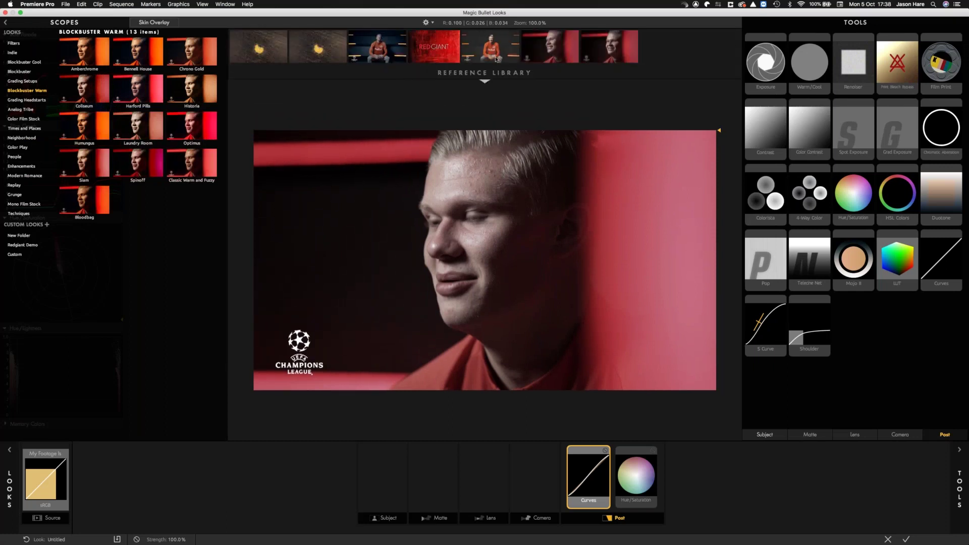
click(959, 450)
click(807, 73)
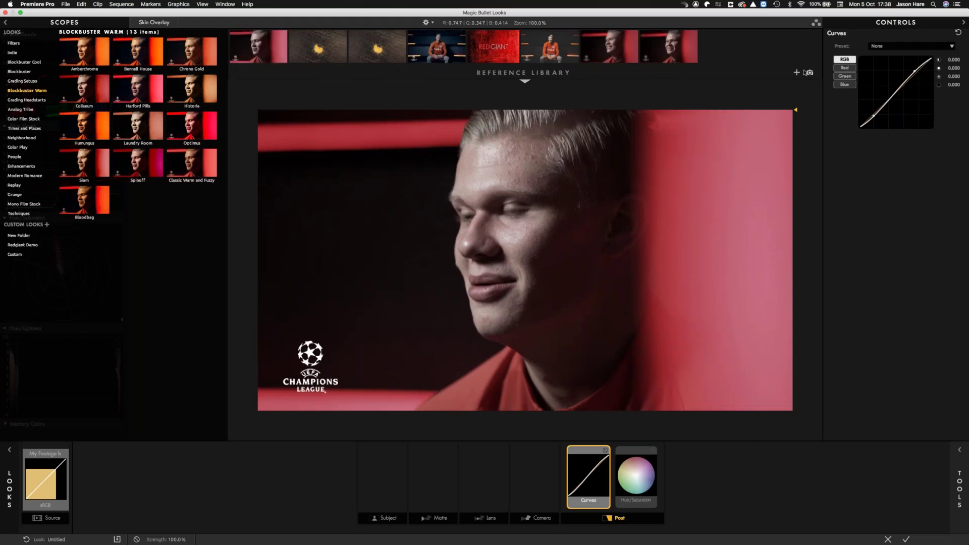
click(905, 539)
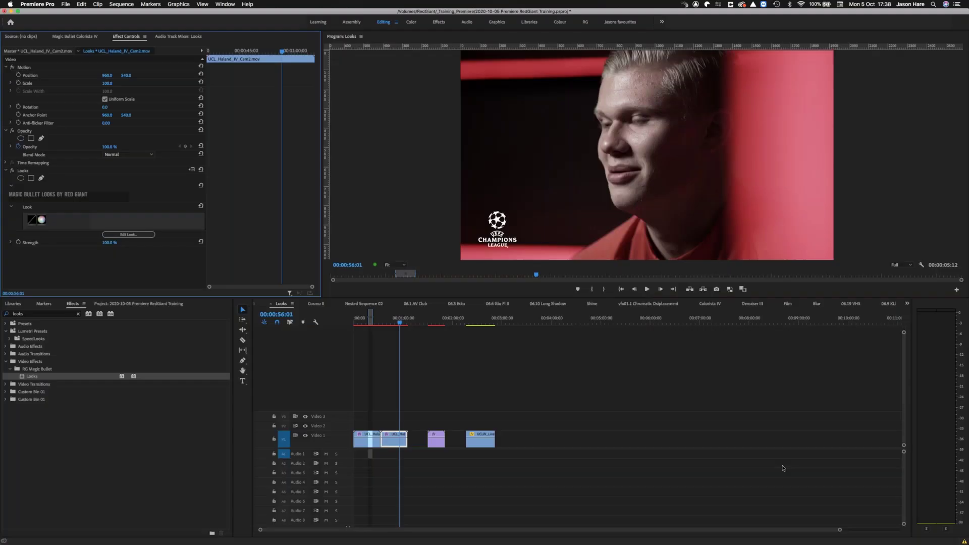
View the wide UCL_Haland_IV_Cam1 shot in Magic Bullet Looks and close the editor without applying a look.
click(365, 321)
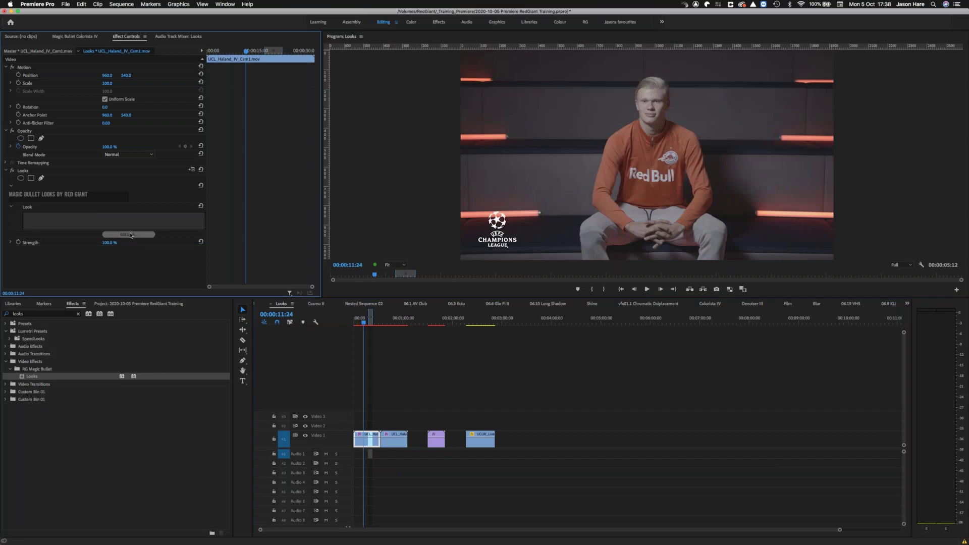
click(131, 235)
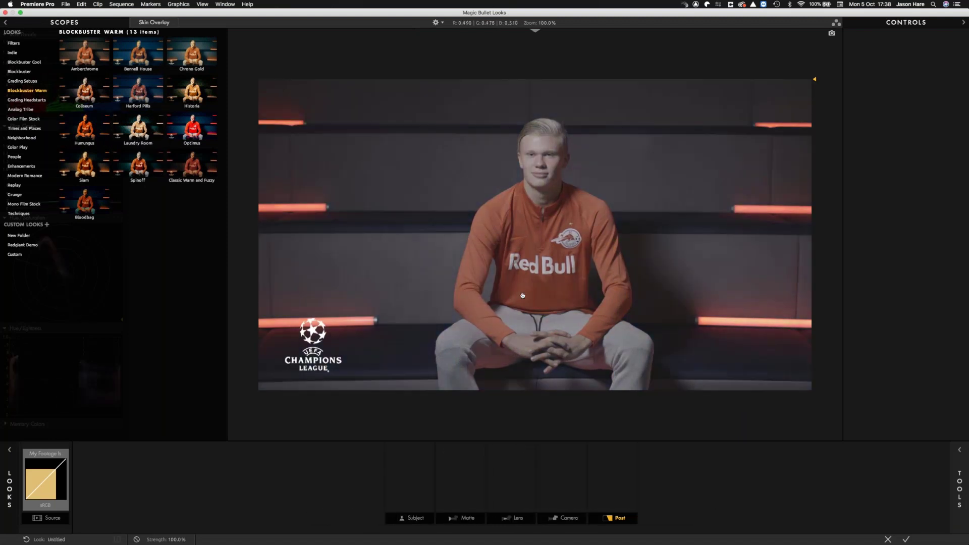
click(888, 539)
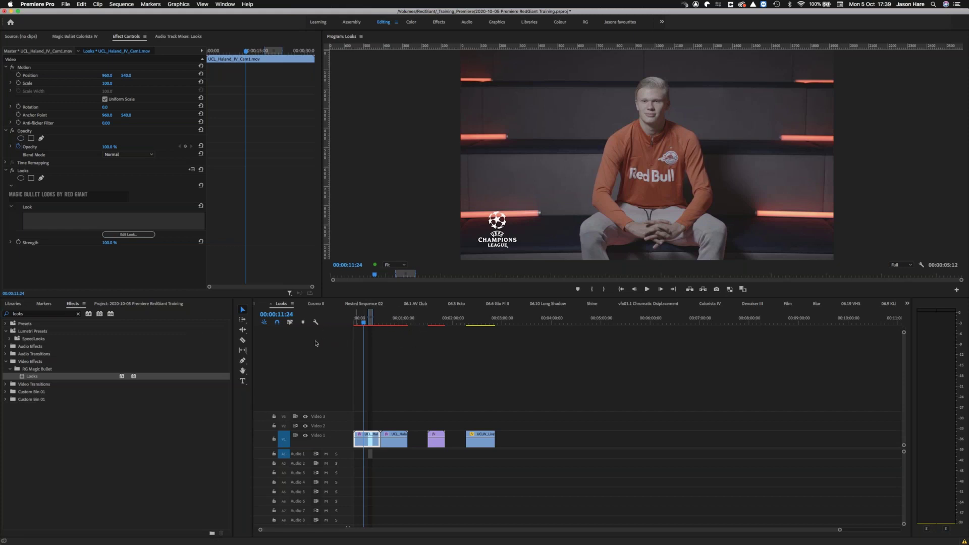
Review the Liverpool green-screen clip at the end of the Looks sequence and play through part of it.
click(388, 322)
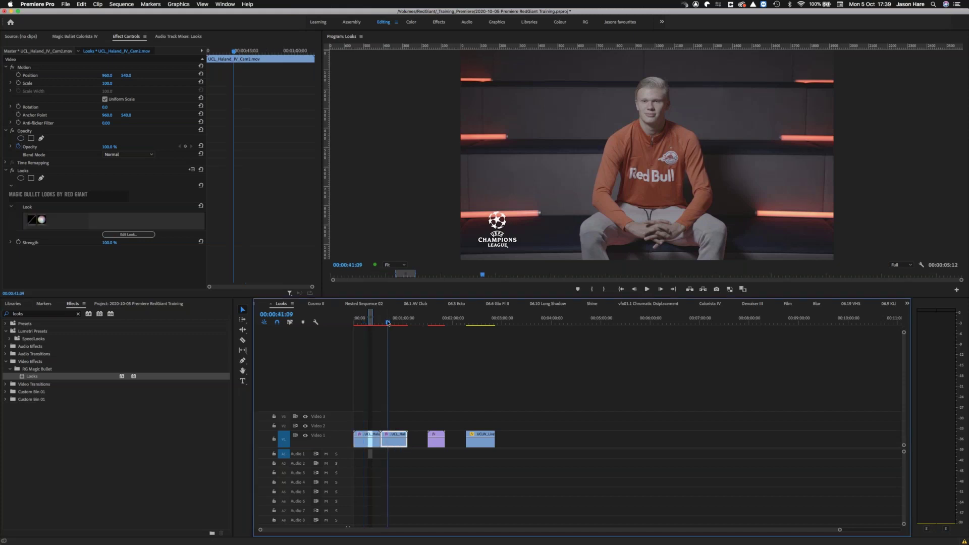
click(470, 323)
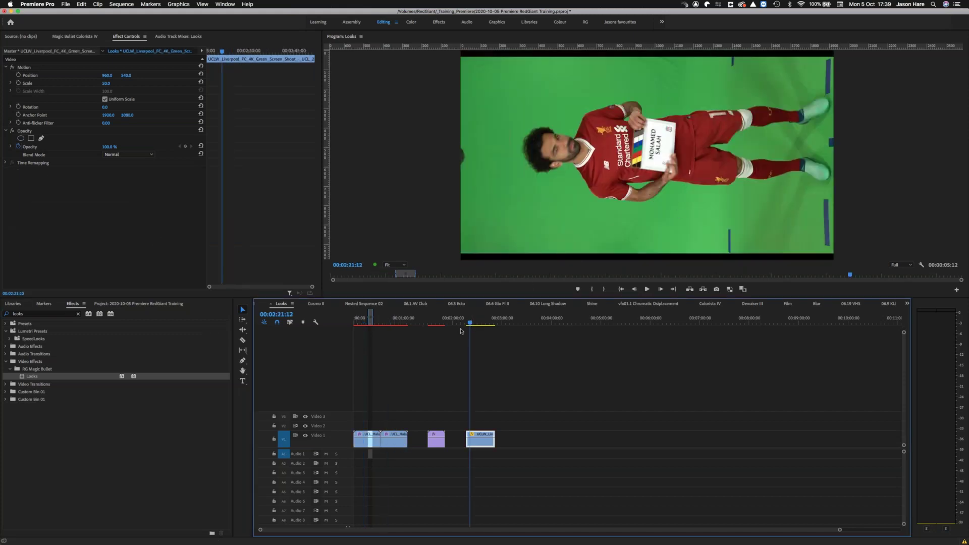
drag(470, 322, 471, 318)
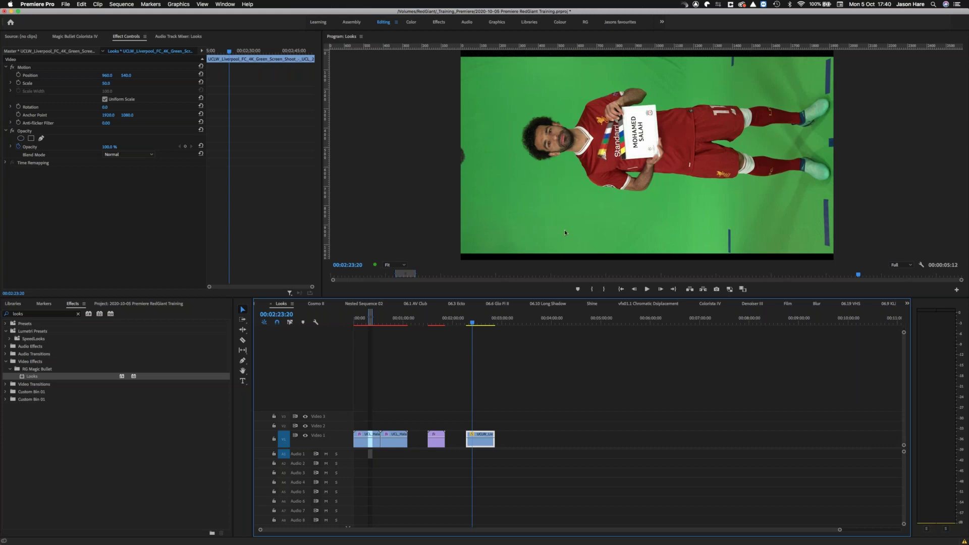
key(l)
key(l)
key(l)
key(l)
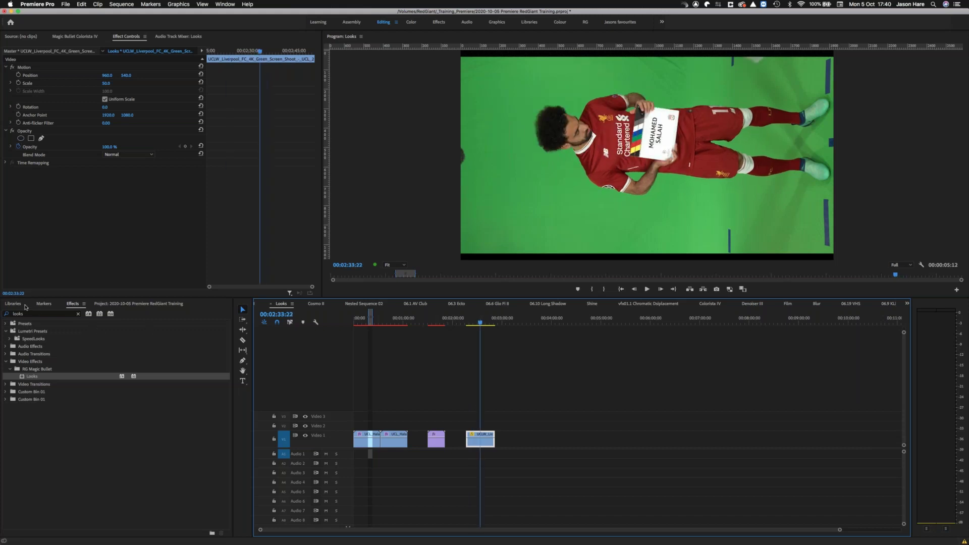
Open the Colorista IV sequence from the Magic Bullet bin of the project.
click(107, 305)
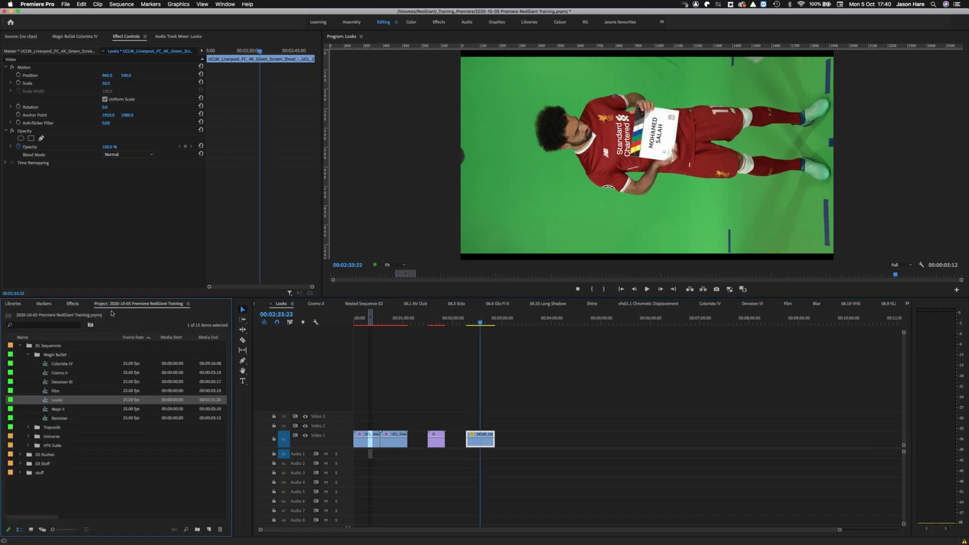
click(44, 365)
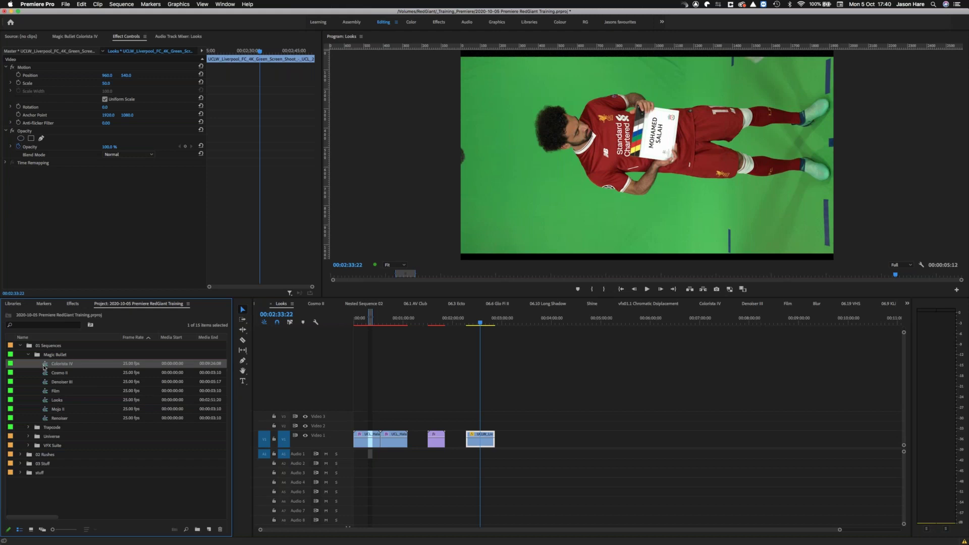
double_click(45, 368)
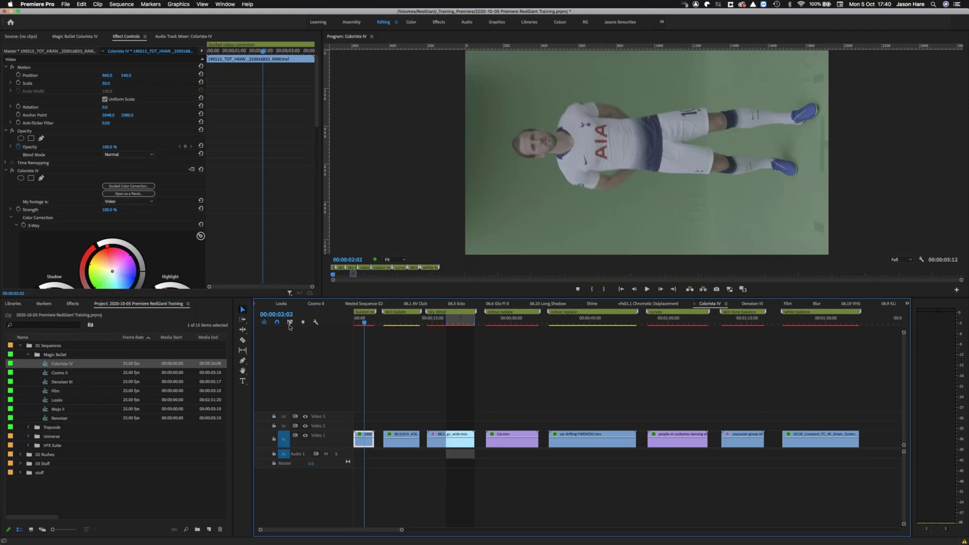
Open the Magic Bullet Colorista IV extension for the sequence's first clip in a widened panel and look over its controls.
drag(384, 410, 363, 433)
drag(323, 165, 471, 170)
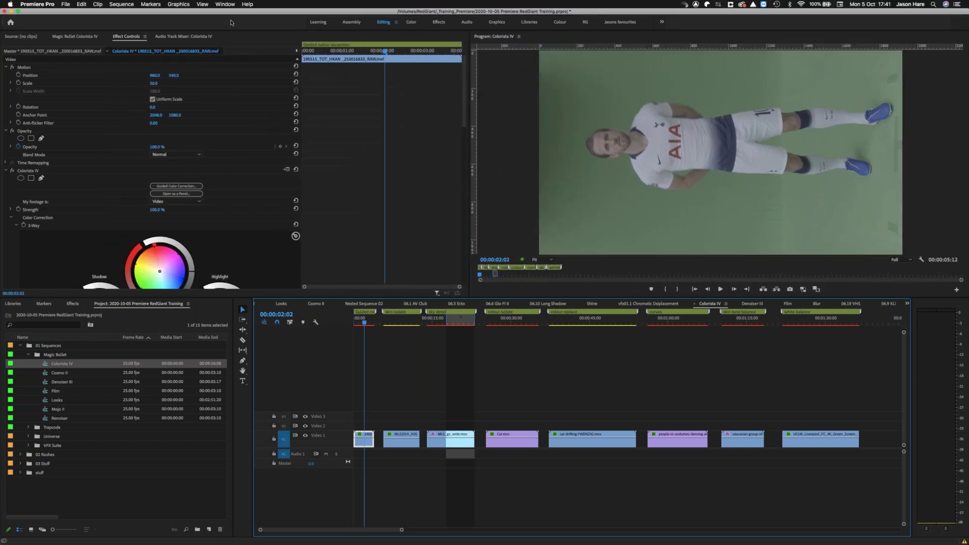
click(219, 5)
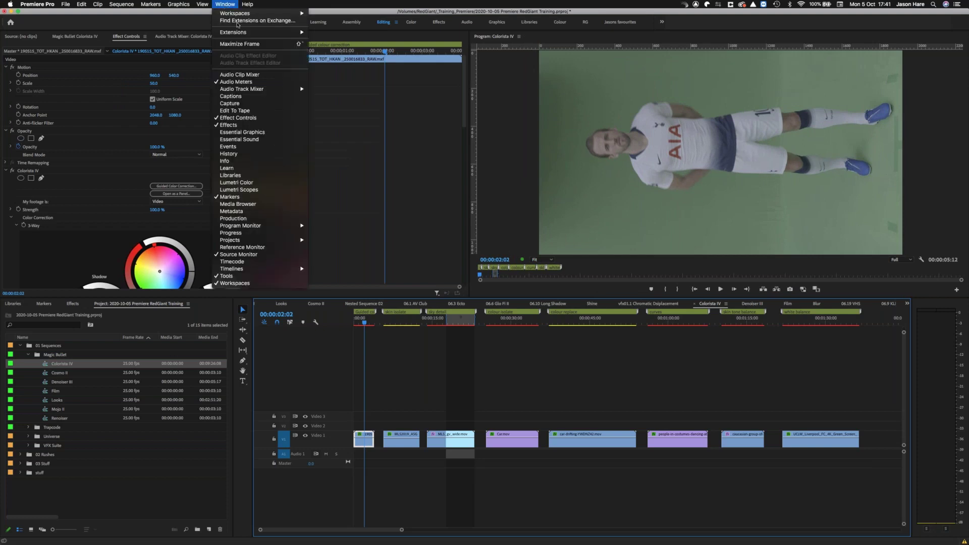
mouse_move(283, 31)
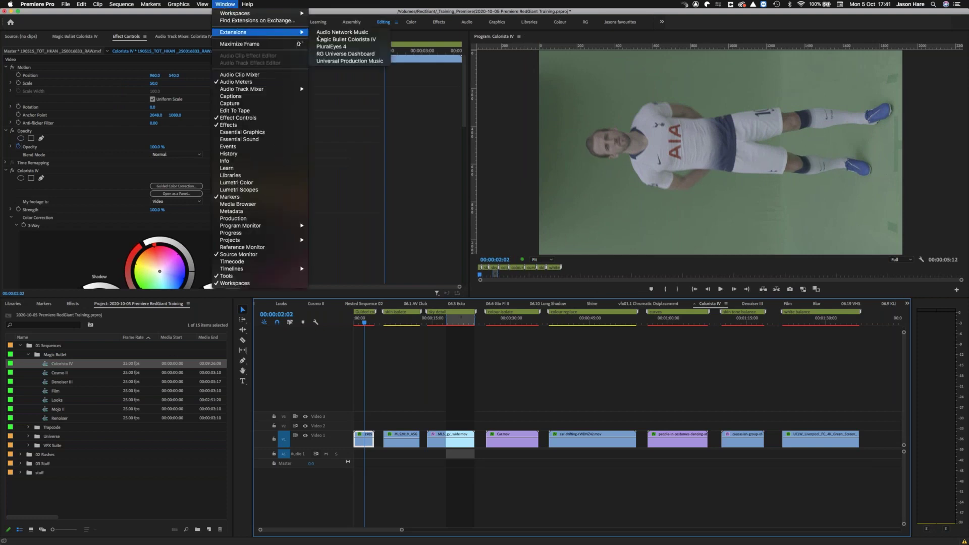
click(358, 40)
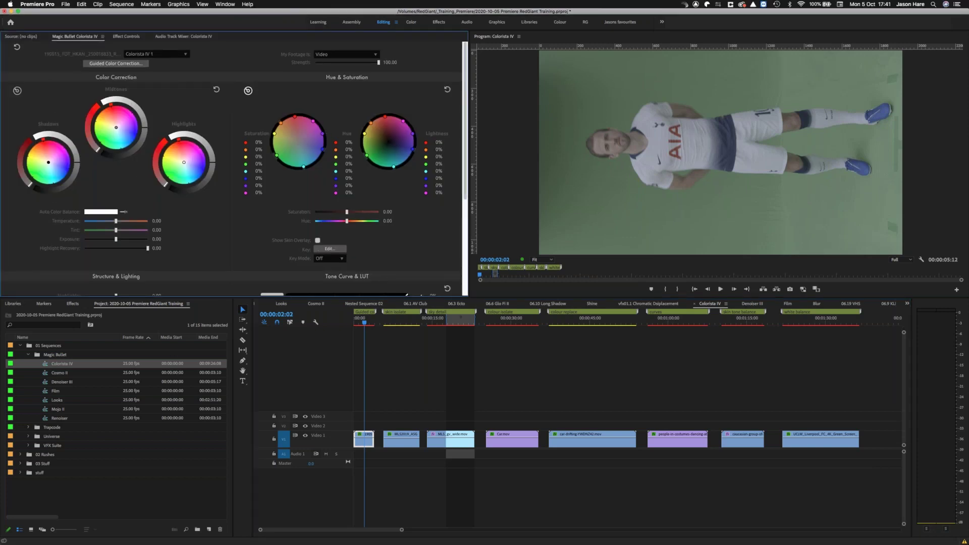
drag(468, 208, 464, 211)
scroll(462, 212, down, 2)
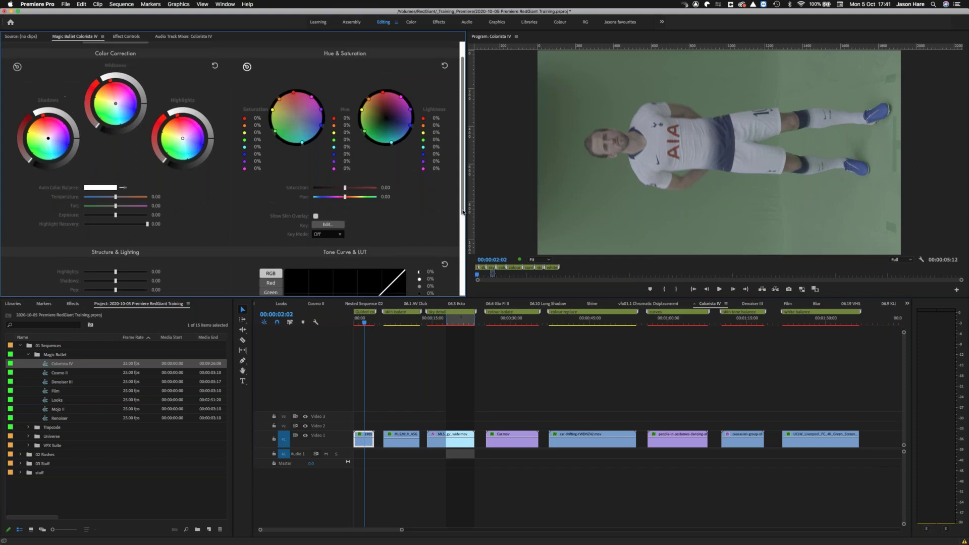
scroll(460, 222, down, 5)
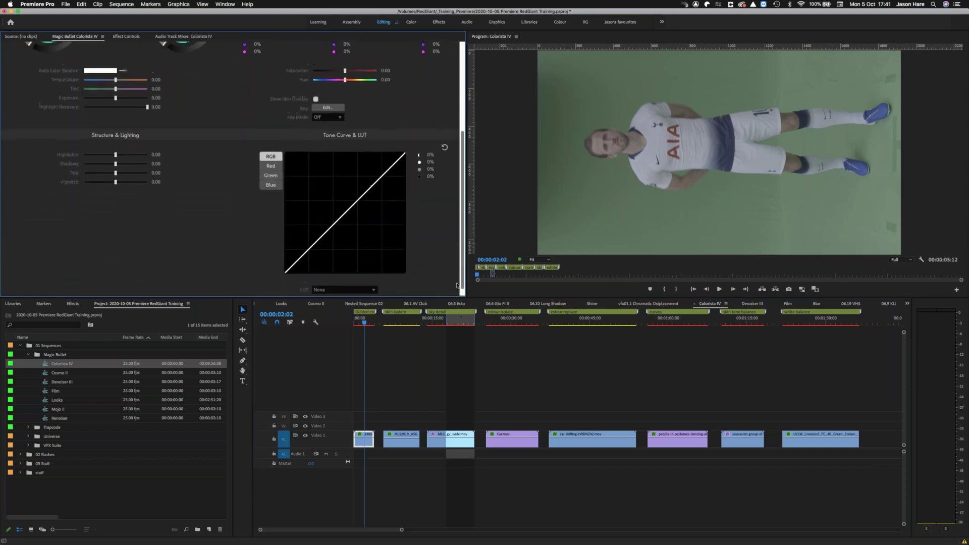
scroll(457, 285, up, 4)
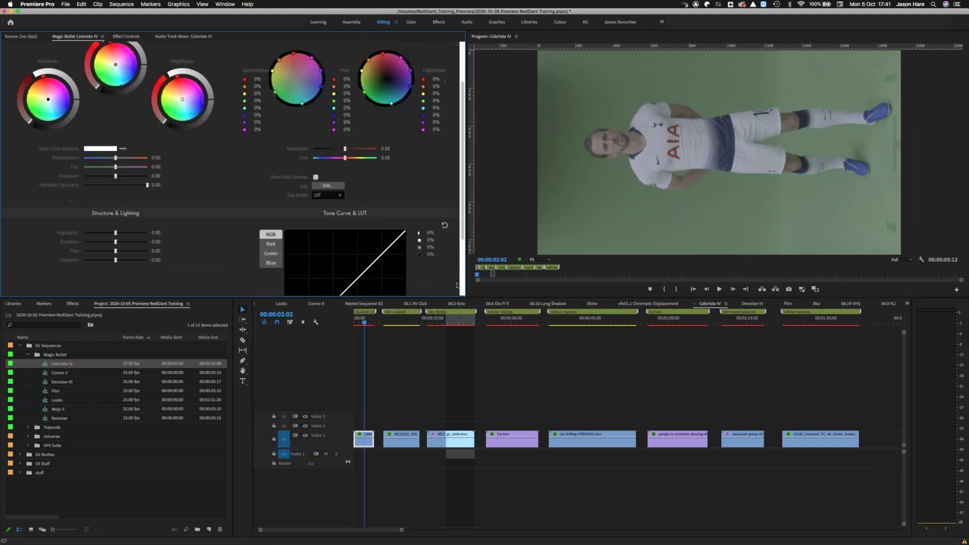
Start Guided Color Correction for the green-screen footballer clip and set its color space to log.
scroll(459, 285, down, 4)
scroll(460, 286, up, 2)
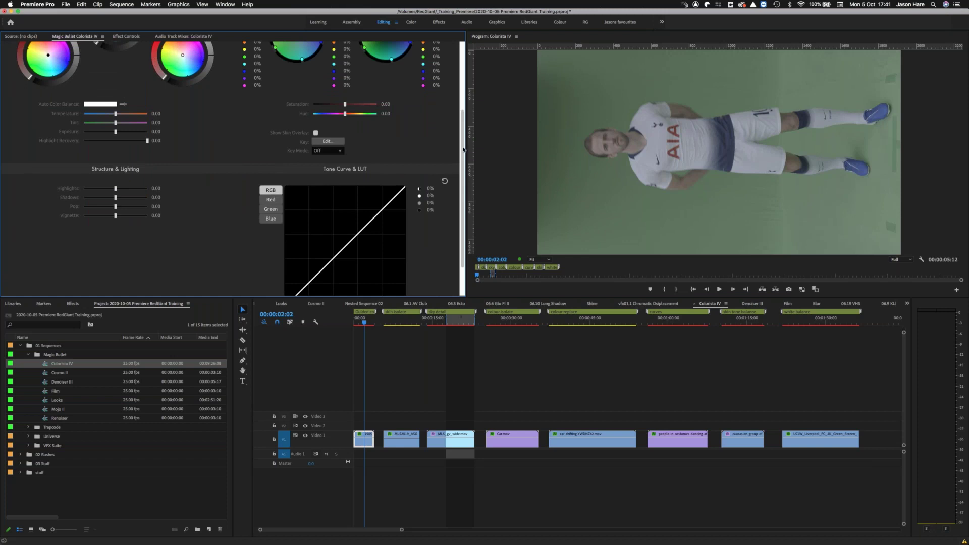
scroll(464, 150, up, 5)
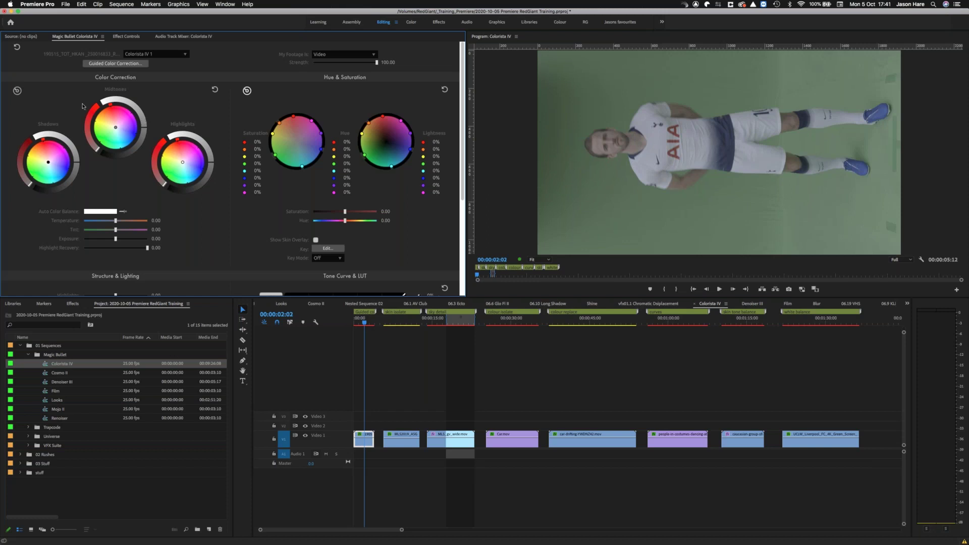
click(118, 68)
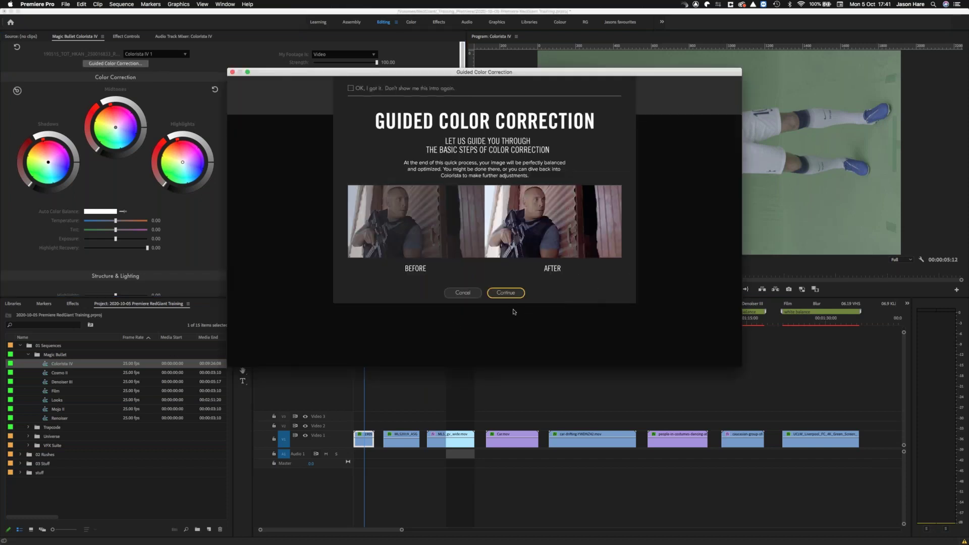
click(504, 296)
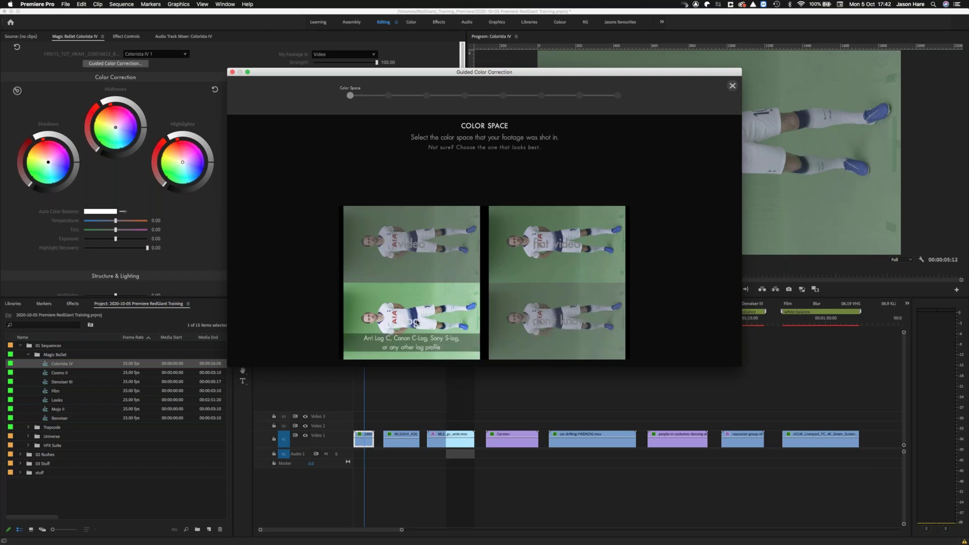
click(414, 321)
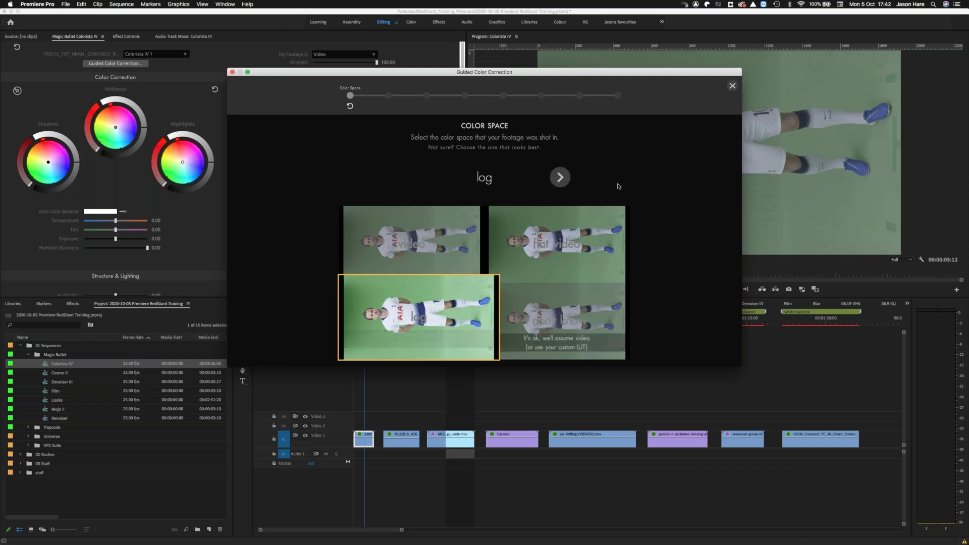
click(559, 177)
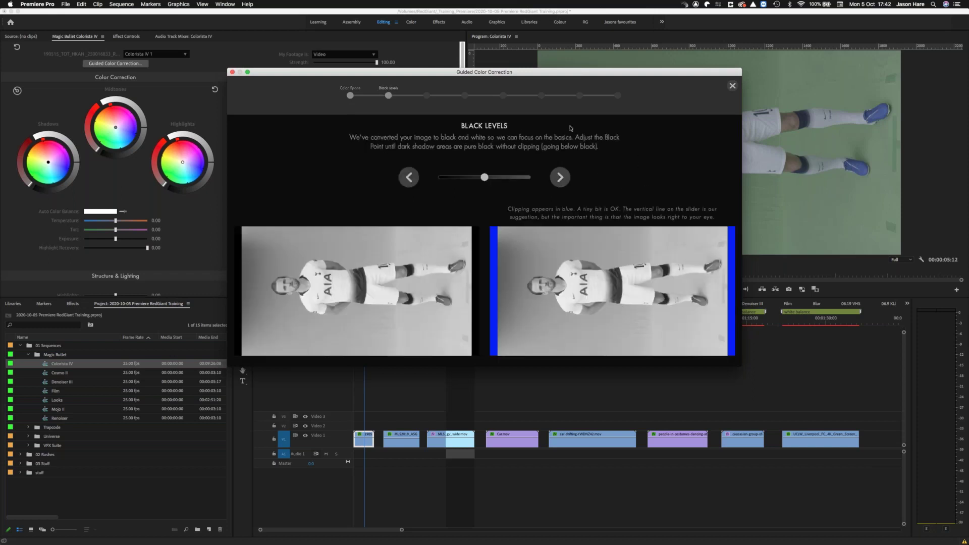
Test the black point for clipping, set it just below the suggested mark, and accept the black levels.
mouse_move(485, 178)
mouse_down()
mouse_move(467, 178)
mouse_move(509, 178)
mouse_move(494, 178)
mouse_up()
drag(455, 174, 460, 175)
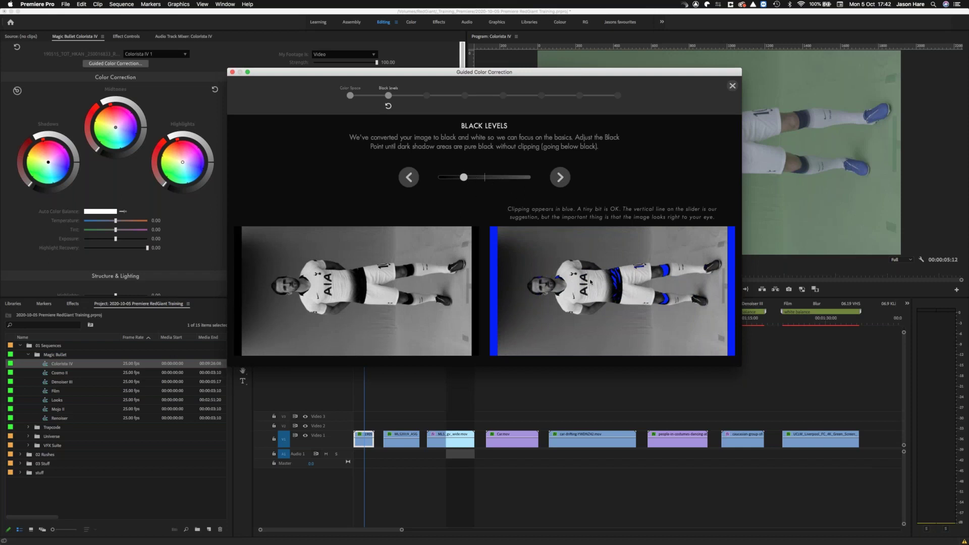
drag(465, 177, 472, 178)
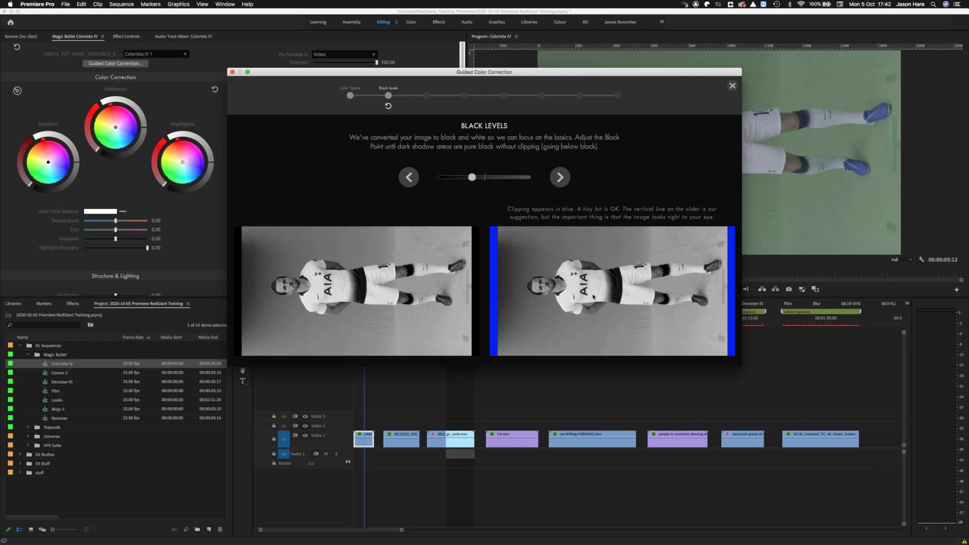
drag(648, 69, 519, 93)
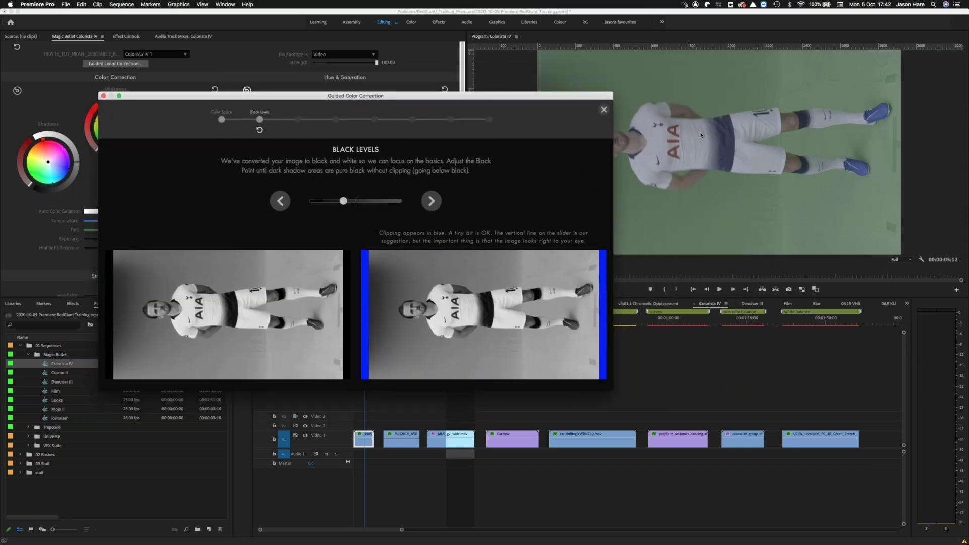
drag(343, 200, 351, 201)
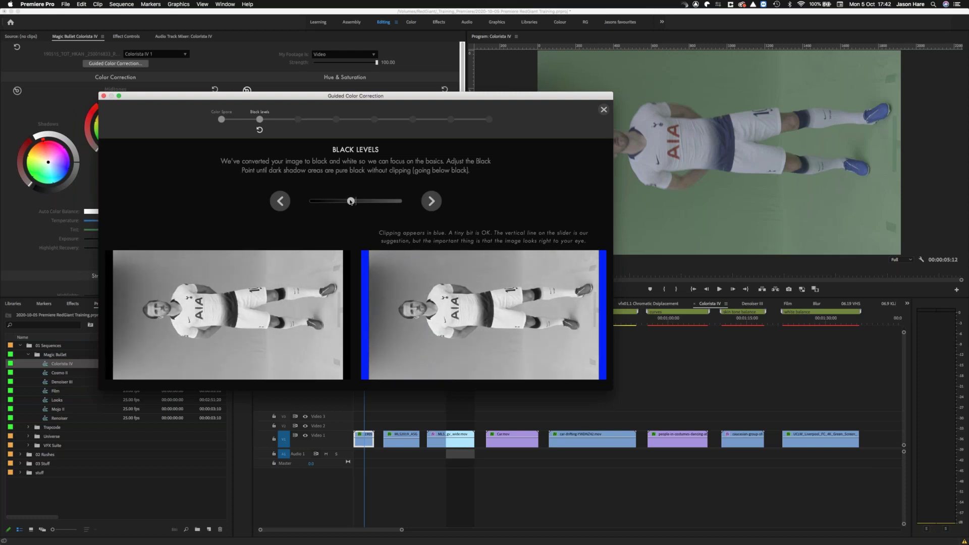
click(431, 202)
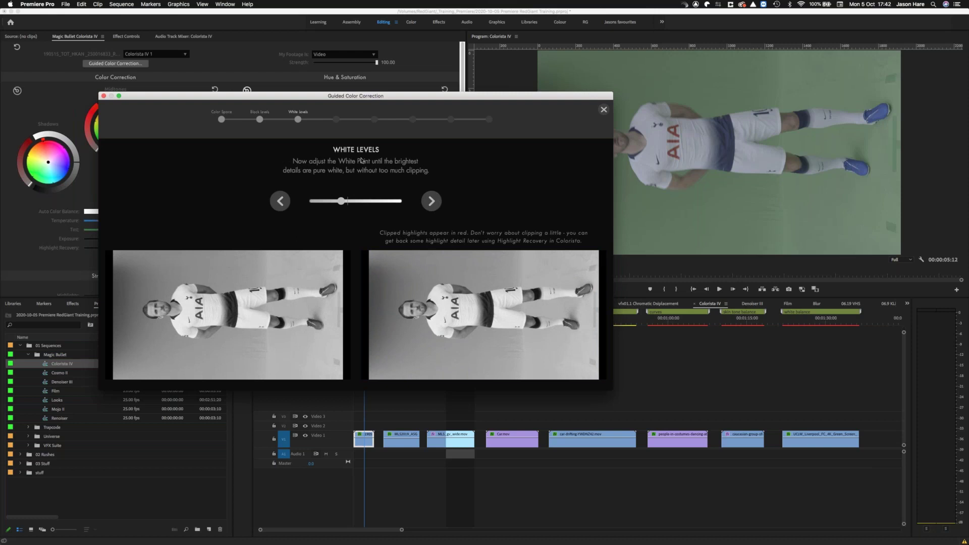
Raise the white point until highlights clip, pull it back to just above the suggested mark, and accept the white levels.
drag(342, 200, 377, 201)
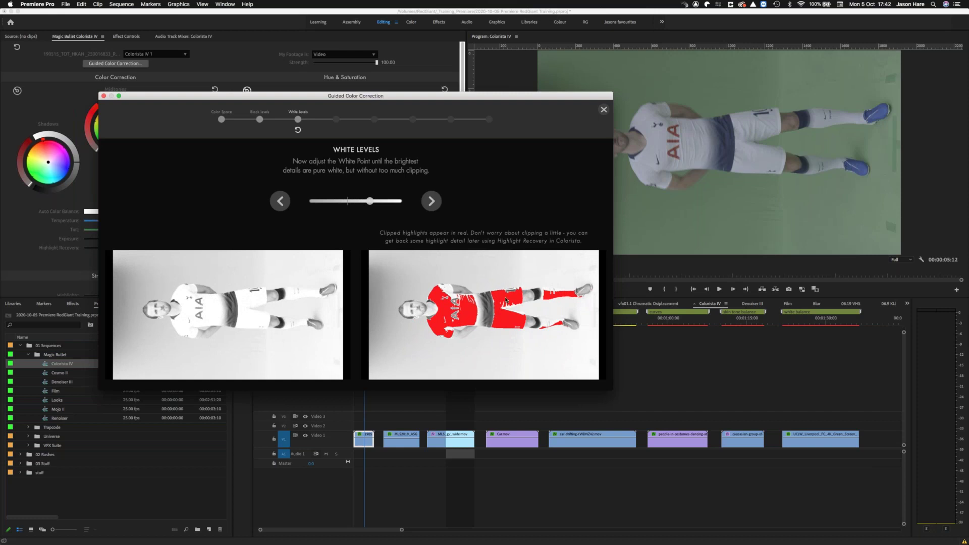
drag(370, 201, 352, 199)
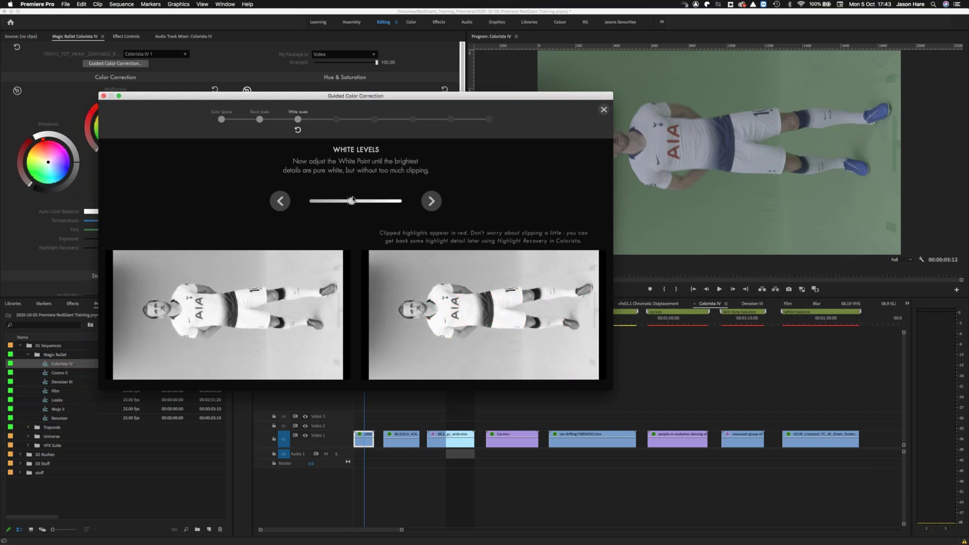
click(431, 201)
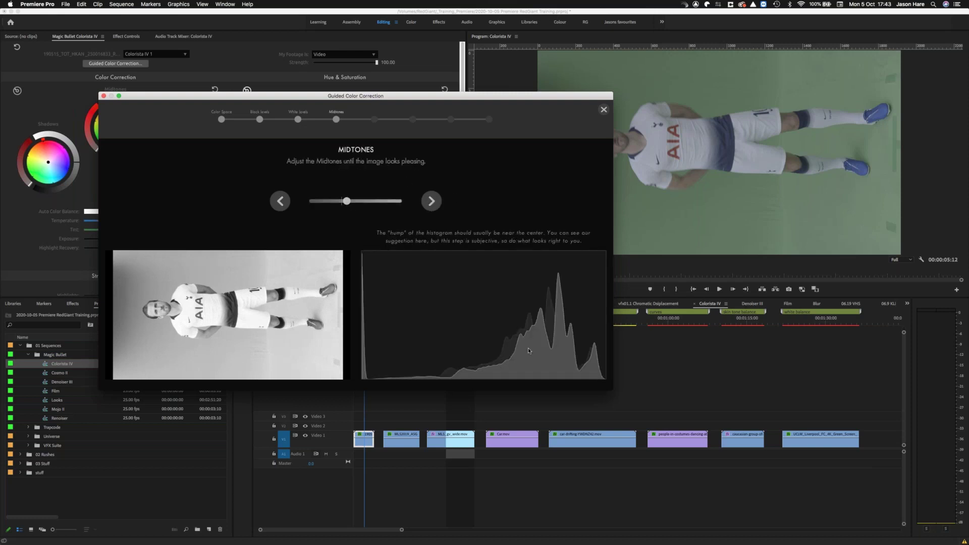
Darken the midtones strongly, bring them back to slightly below the suggested mark, and accept them.
drag(347, 203, 325, 201)
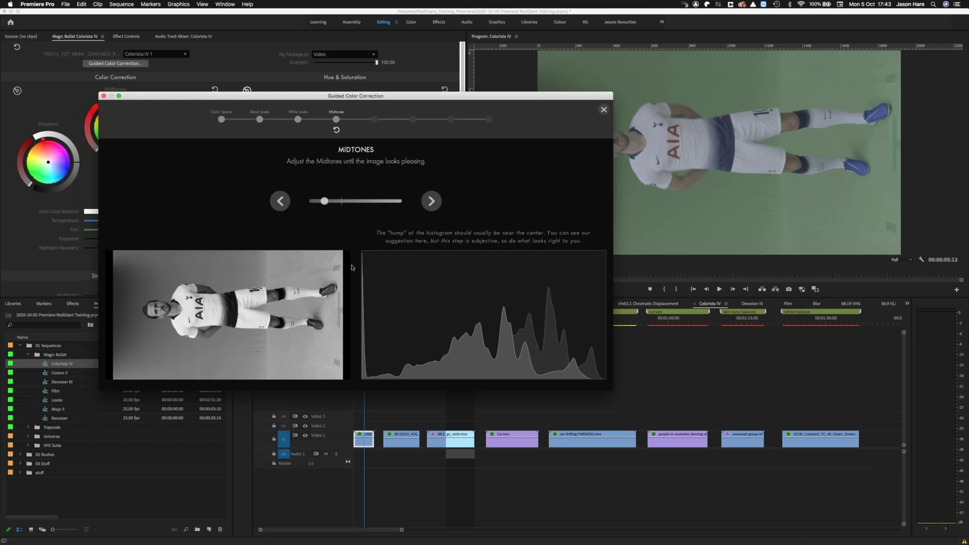
mouse_move(324, 201)
mouse_down()
mouse_move(360, 199)
mouse_move(321, 199)
mouse_move(336, 200)
mouse_up()
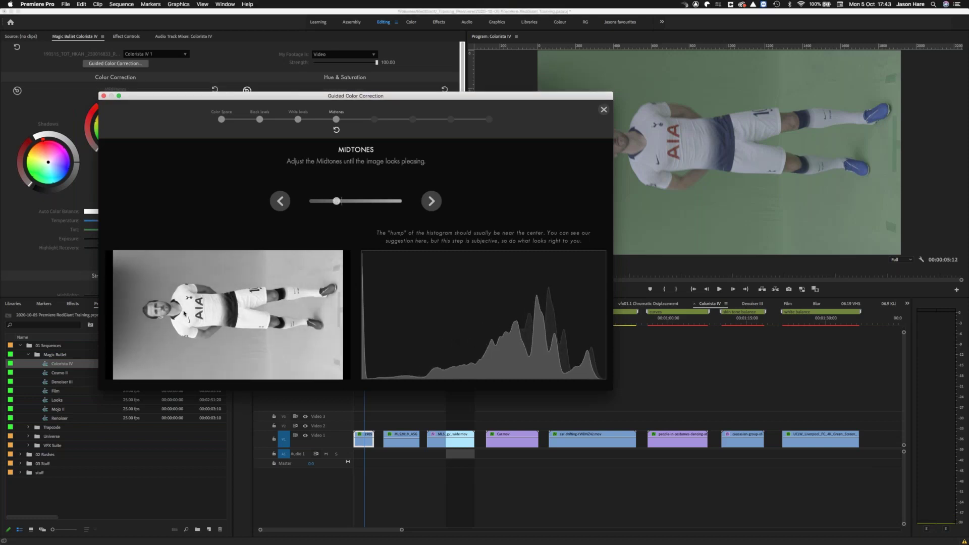
click(432, 201)
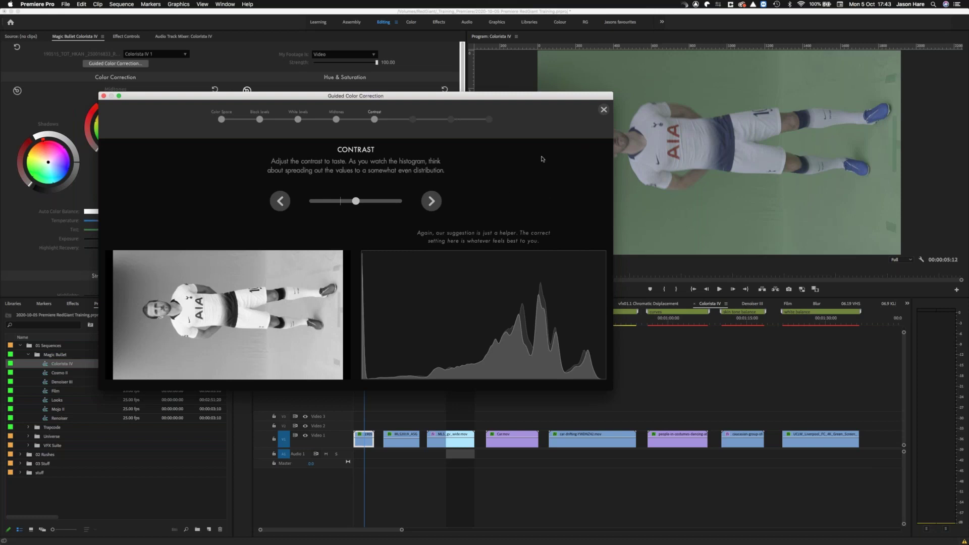
Lower the contrast to the suggested mark and accept it.
drag(495, 96, 457, 98)
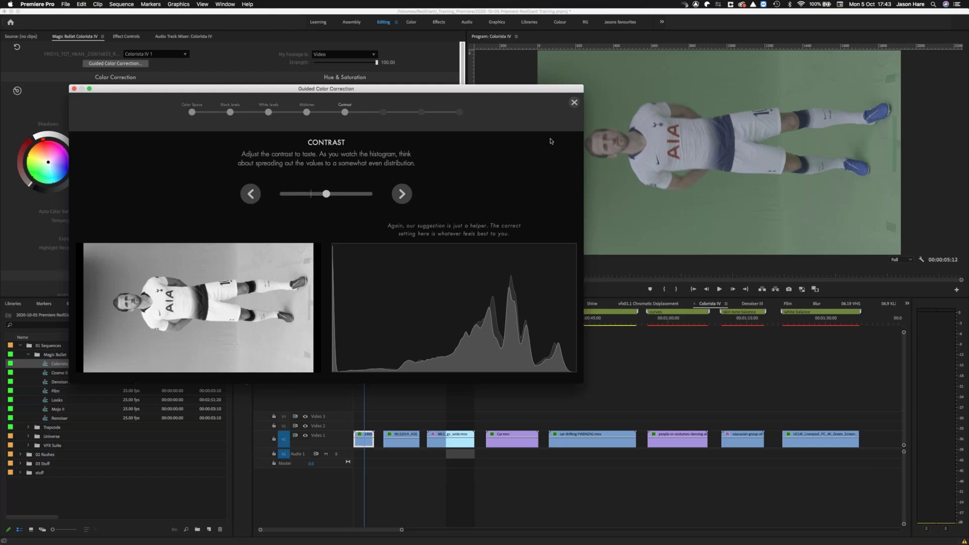
drag(414, 91, 414, 90)
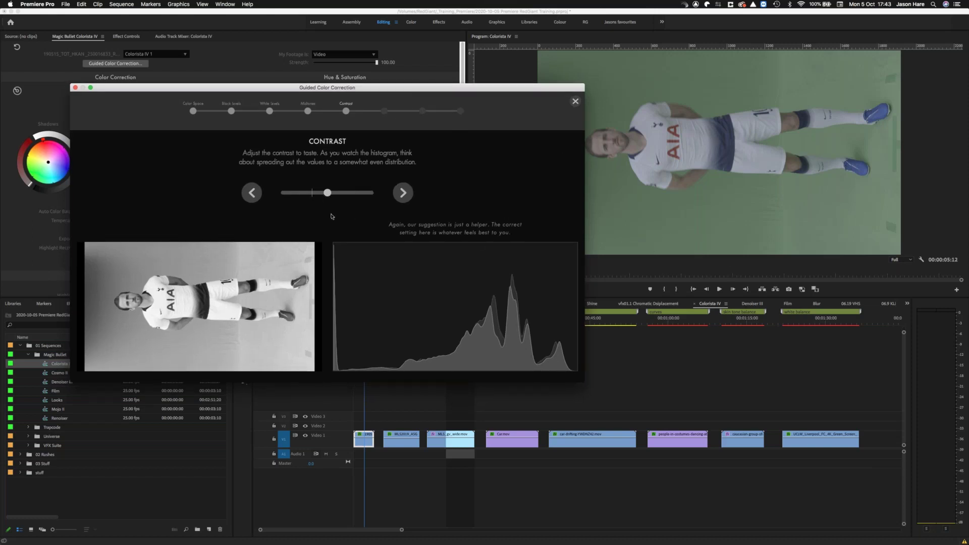
mouse_move(327, 192)
mouse_down()
mouse_move(335, 193)
mouse_move(324, 192)
mouse_up()
mouse_move(325, 192)
mouse_down()
mouse_move(339, 193)
mouse_move(295, 193)
mouse_move(342, 193)
mouse_move(297, 192)
mouse_move(313, 192)
mouse_up()
click(402, 193)
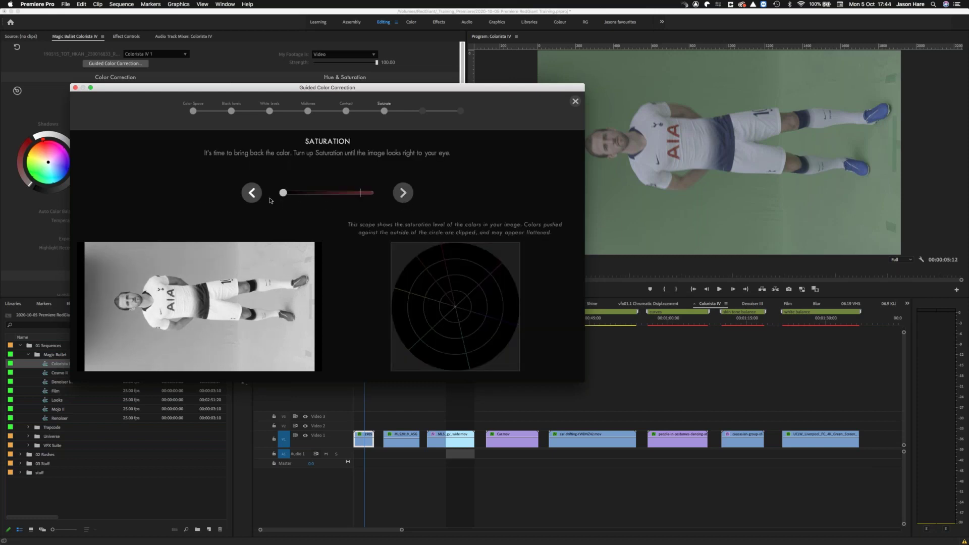
Bring the color back by raising saturation almost fully, reduce it to about two thirds, and accept it.
drag(283, 194, 371, 194)
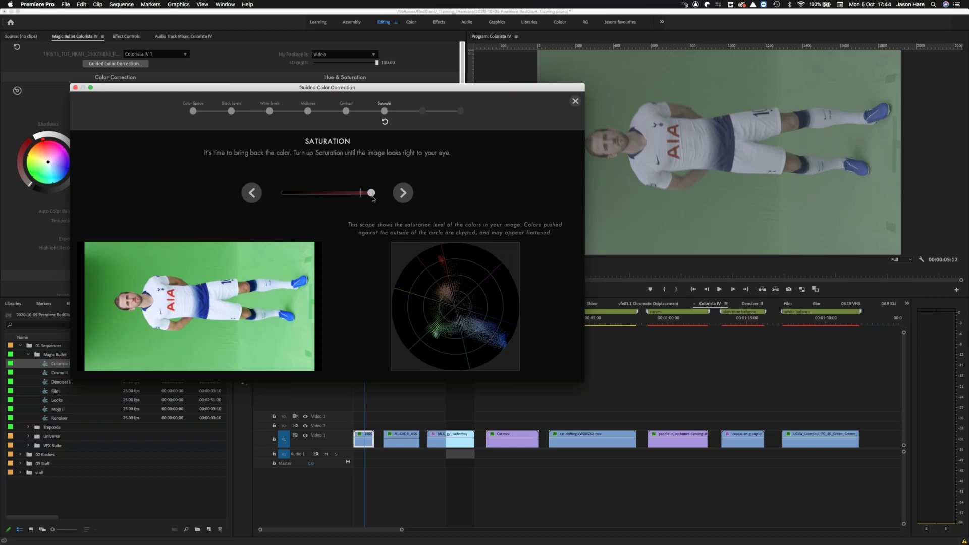
drag(371, 193, 350, 193)
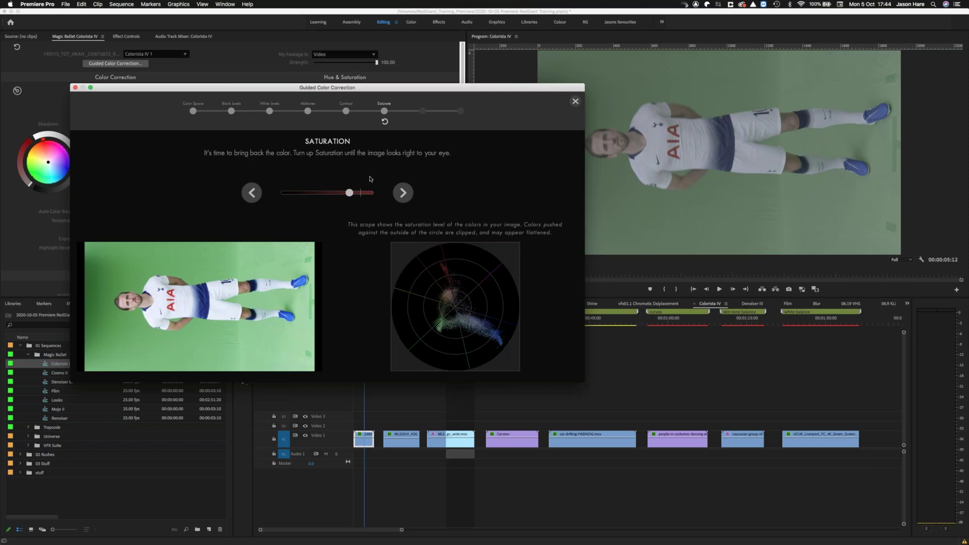
drag(349, 196, 340, 196)
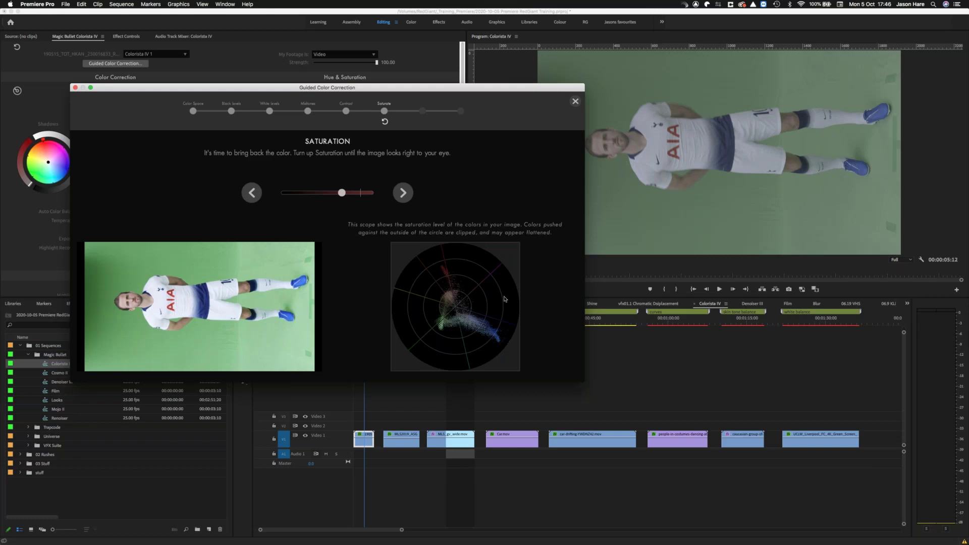
drag(452, 91, 467, 97)
click(417, 200)
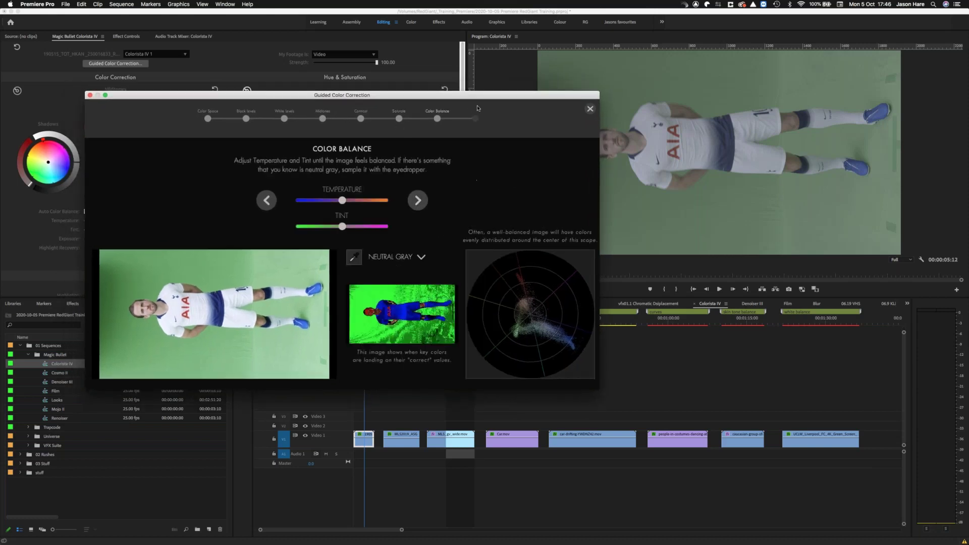
drag(480, 96, 498, 99)
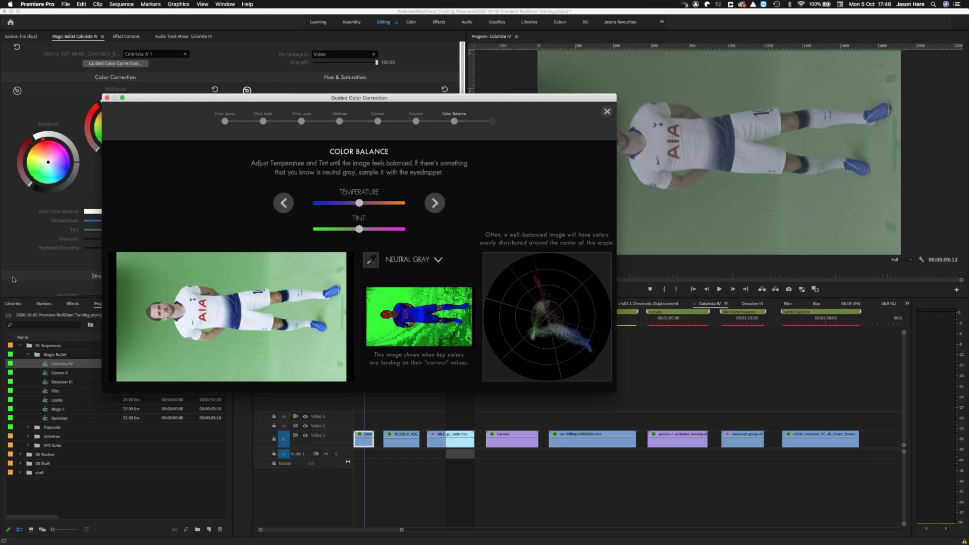
drag(338, 100, 332, 98)
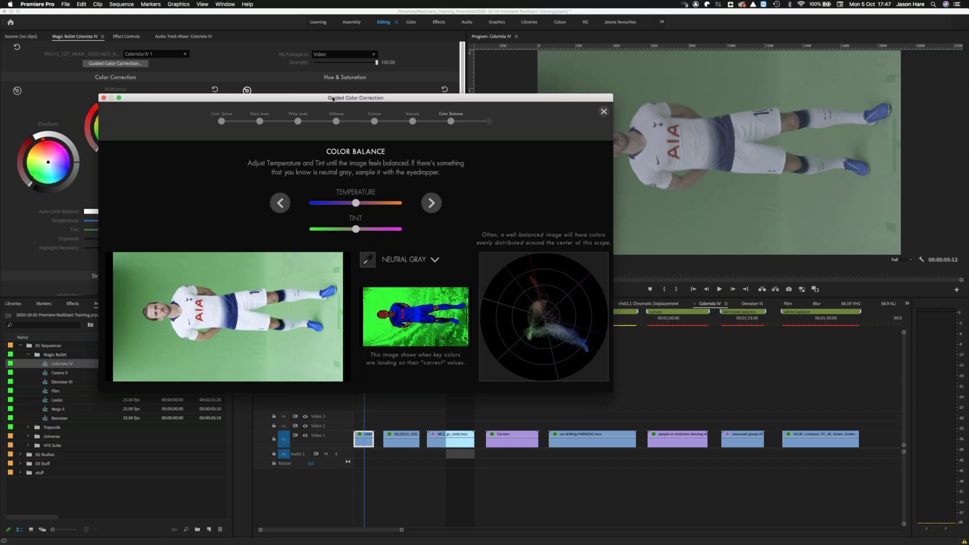
drag(466, 98, 496, 83)
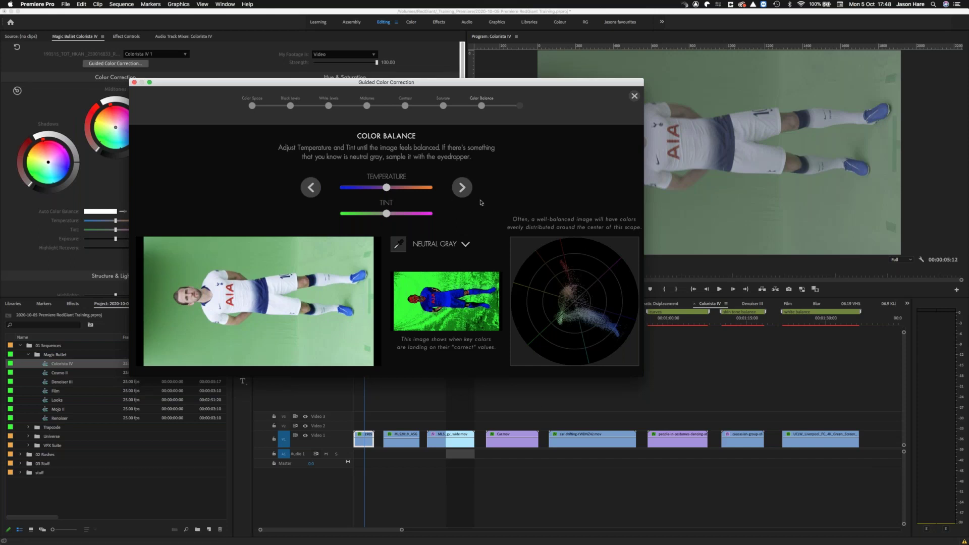
drag(462, 83, 440, 100)
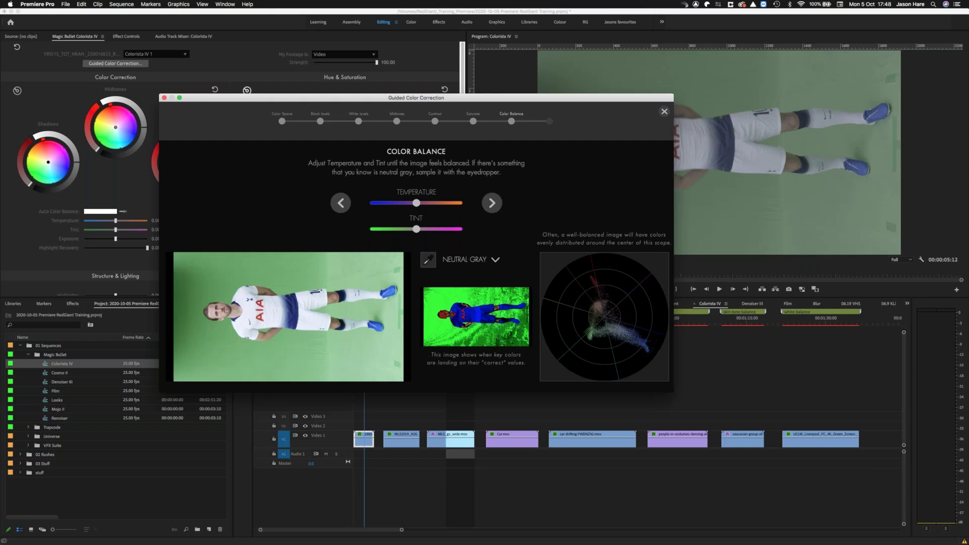
drag(453, 105, 433, 102)
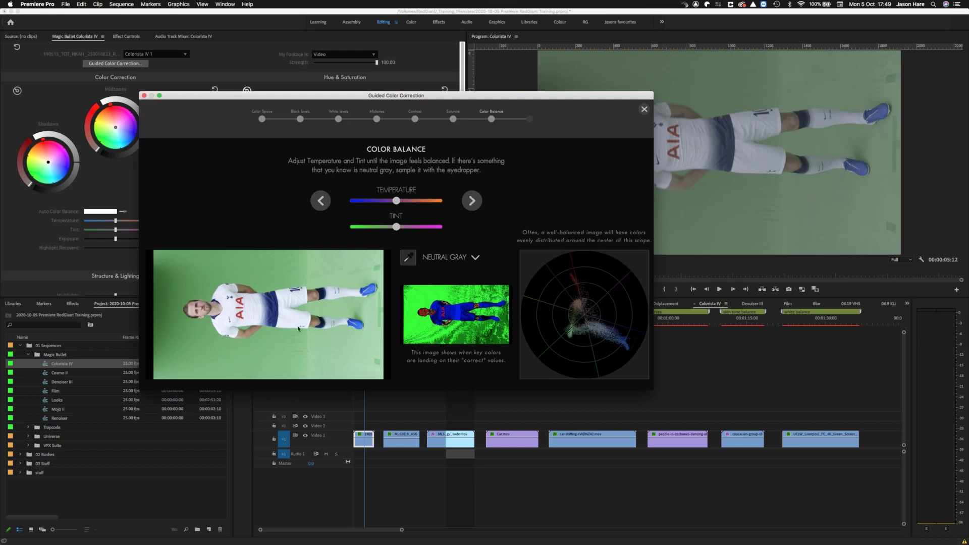
Accept the color balance with neutral temperature and tint, and finish the guided correction to apply it to the clip.
click(472, 202)
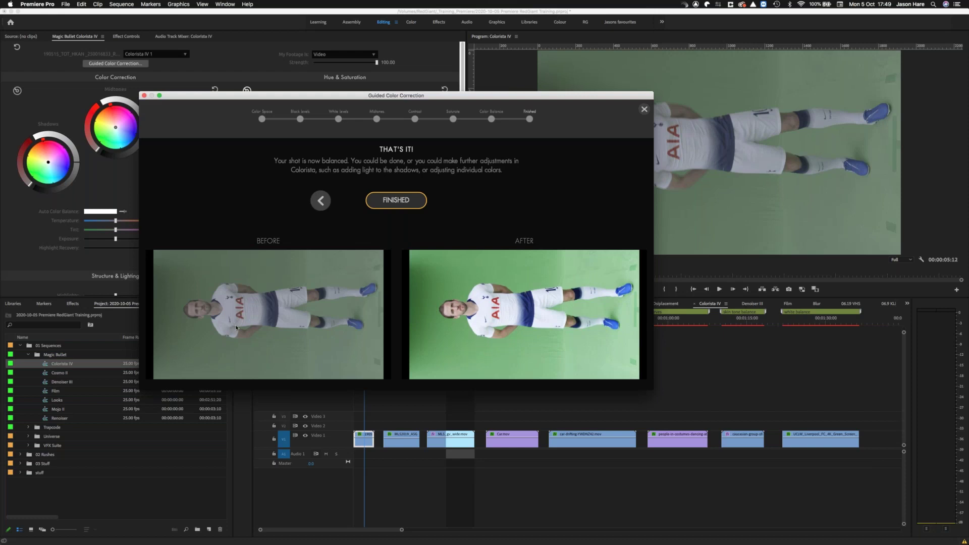
click(404, 201)
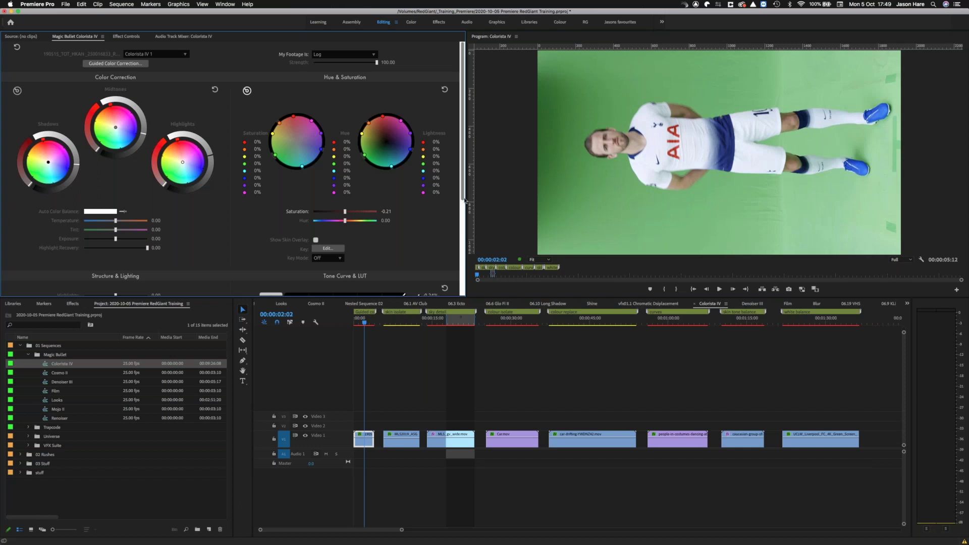
mouse_move(464, 219)
mouse_down()
mouse_move(464, 281)
mouse_move(464, 219)
mouse_up()
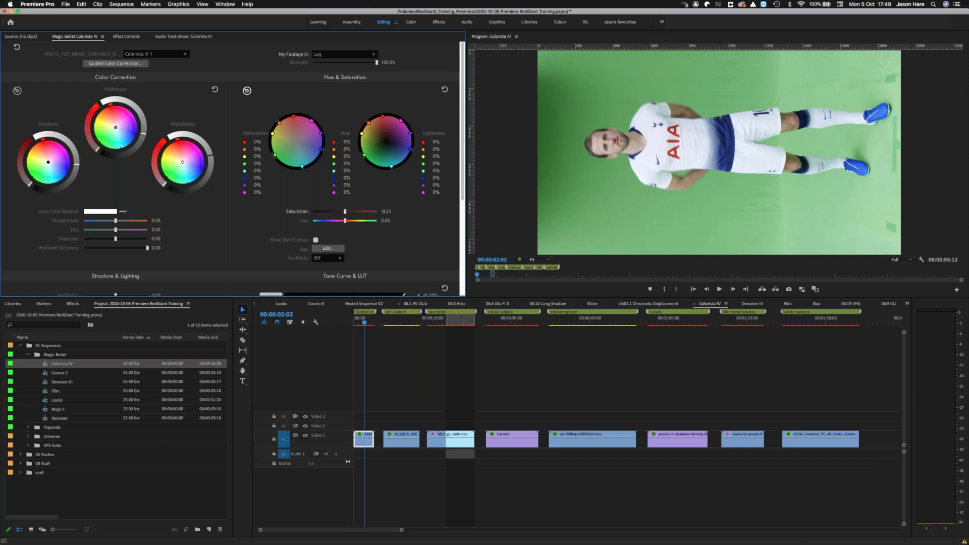
Go to the second clip in the sequence, at about 00:00:09:02, and look over its Colorista IV settings.
click(399, 324)
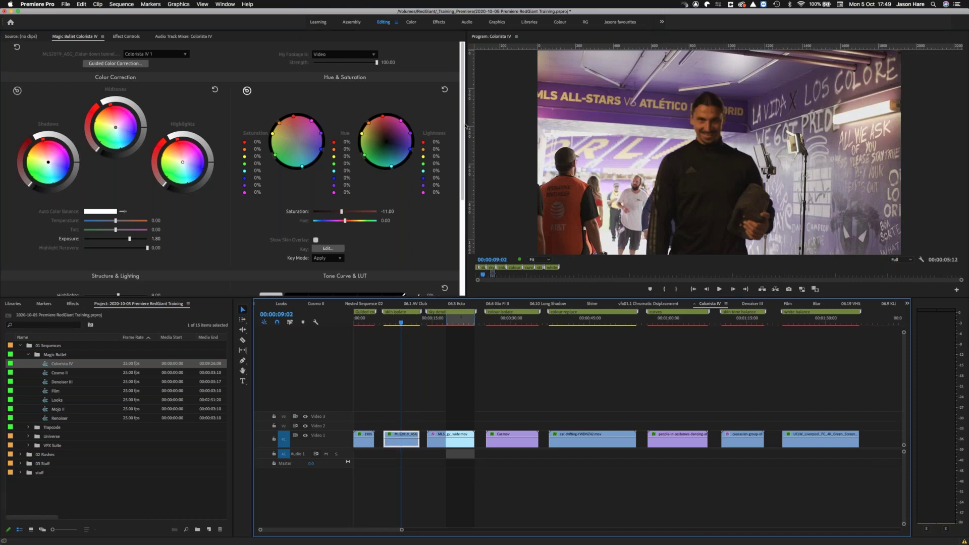
drag(463, 126, 450, 260)
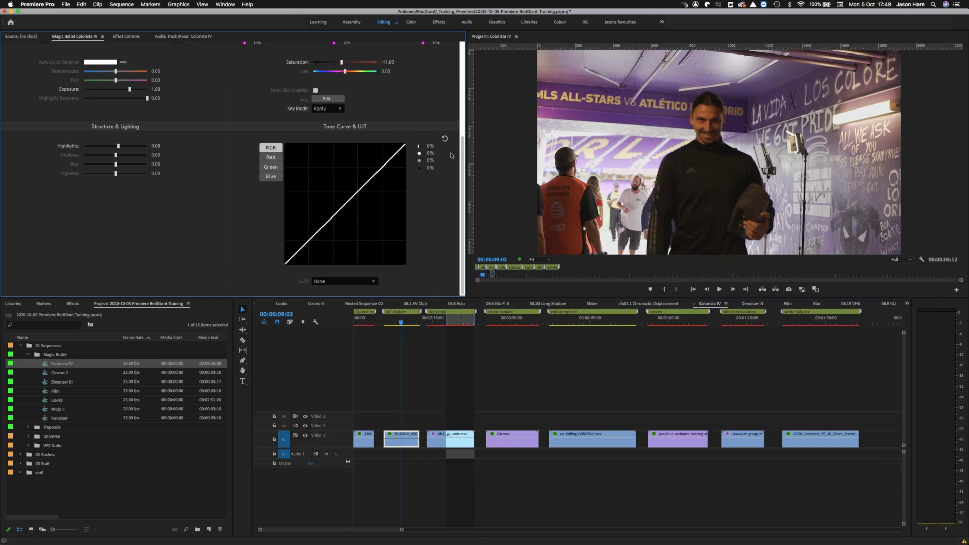
scroll(463, 158, up, 10)
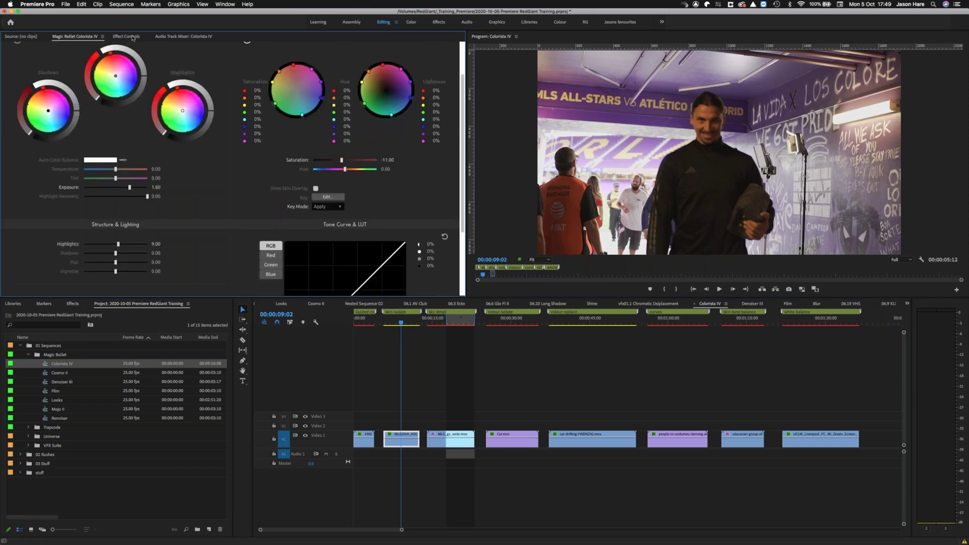
Compare the tunnel clip with Colorista IV switched on and off, at about 00:00:07:22, leaving the effect enabled.
click(127, 38)
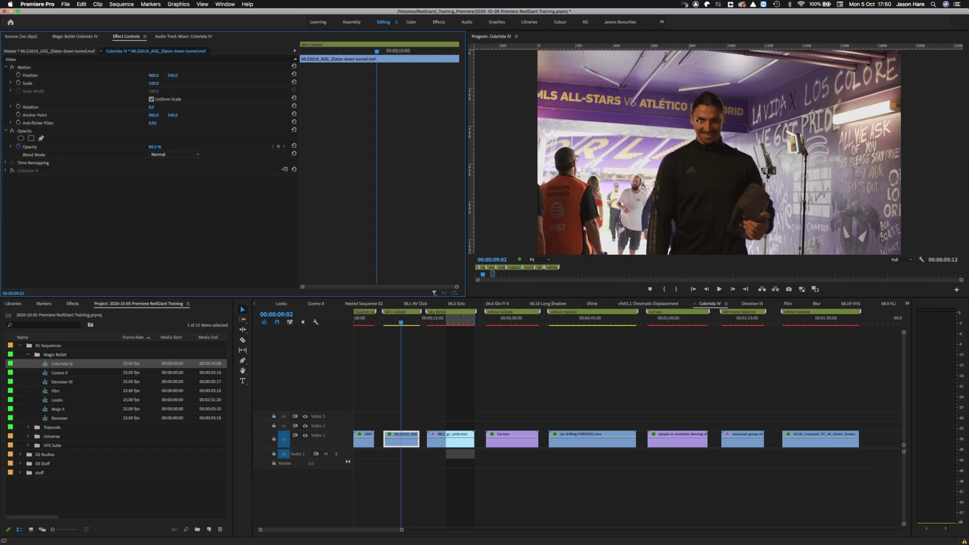
click(12, 170)
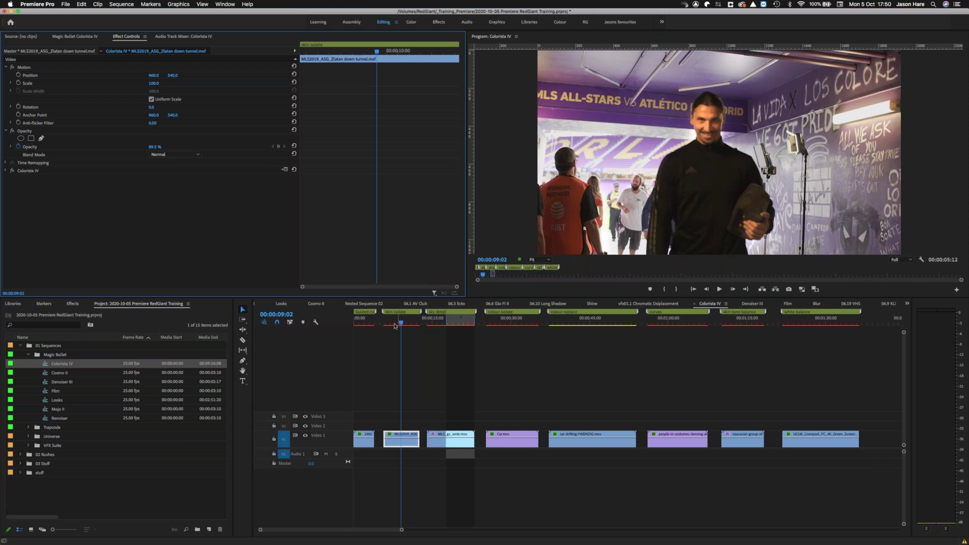
drag(395, 325, 395, 324)
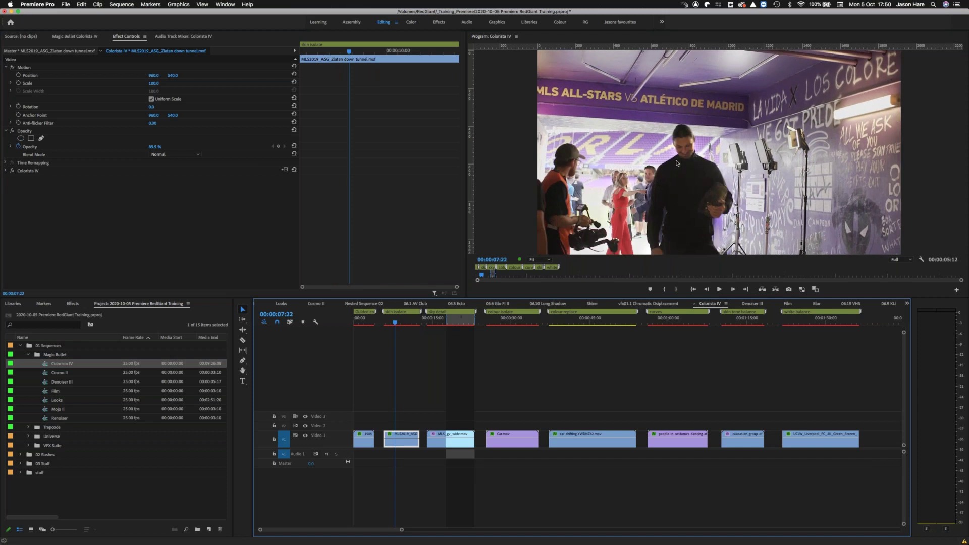
click(12, 171)
click(13, 173)
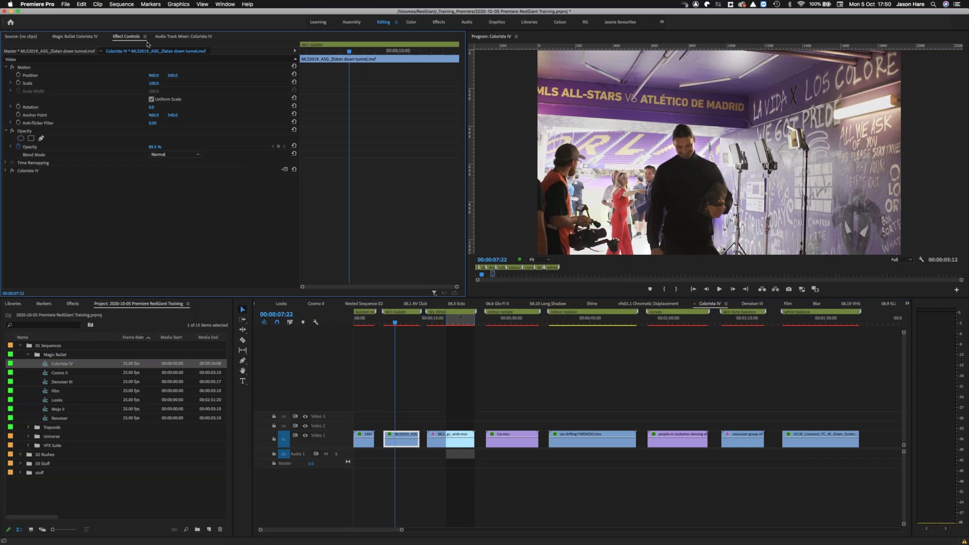
Open the Colorista IV key for the tunnel clip, reduce the matte softness to 23.2%, and accept the key.
click(89, 39)
scroll(327, 103, down, 5)
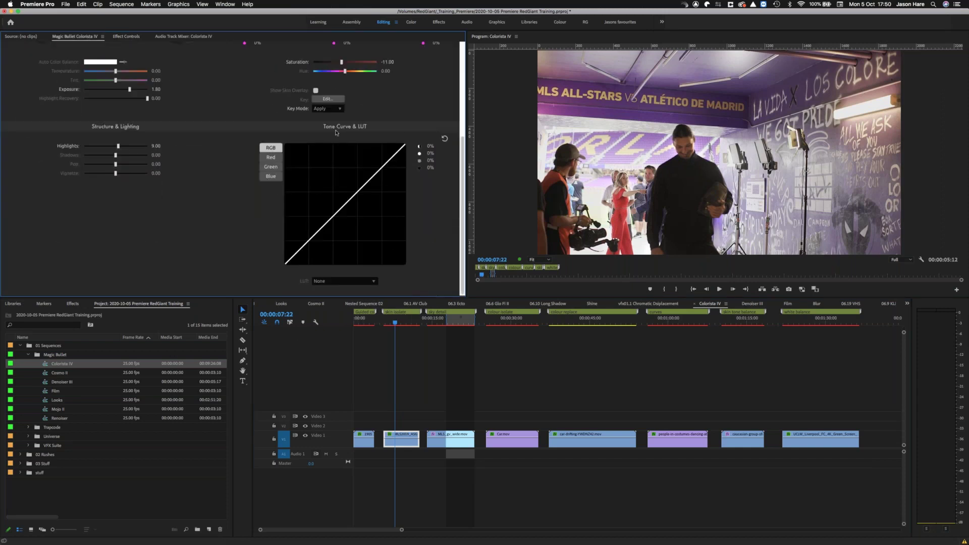
click(327, 100)
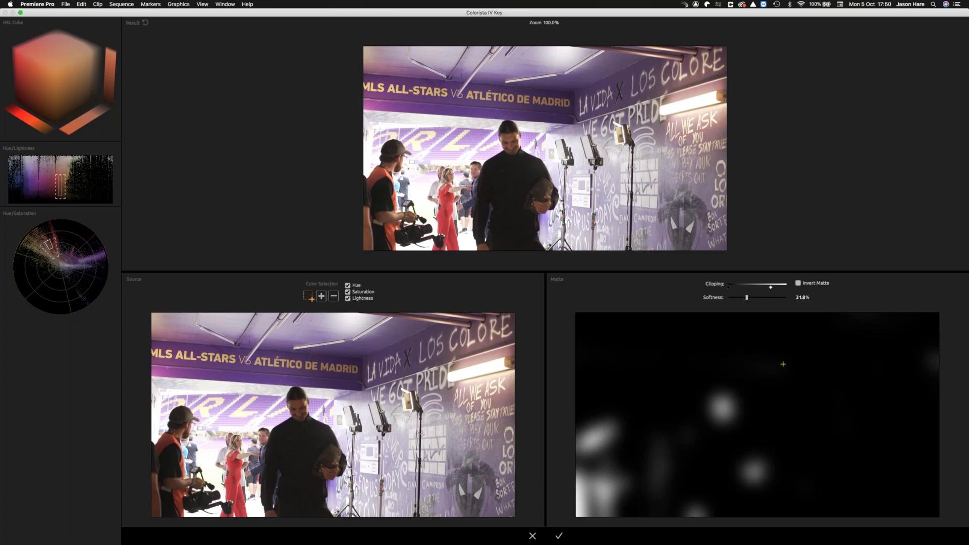
mouse_move(747, 300)
mouse_down()
mouse_move(768, 300)
mouse_move(741, 299)
mouse_up()
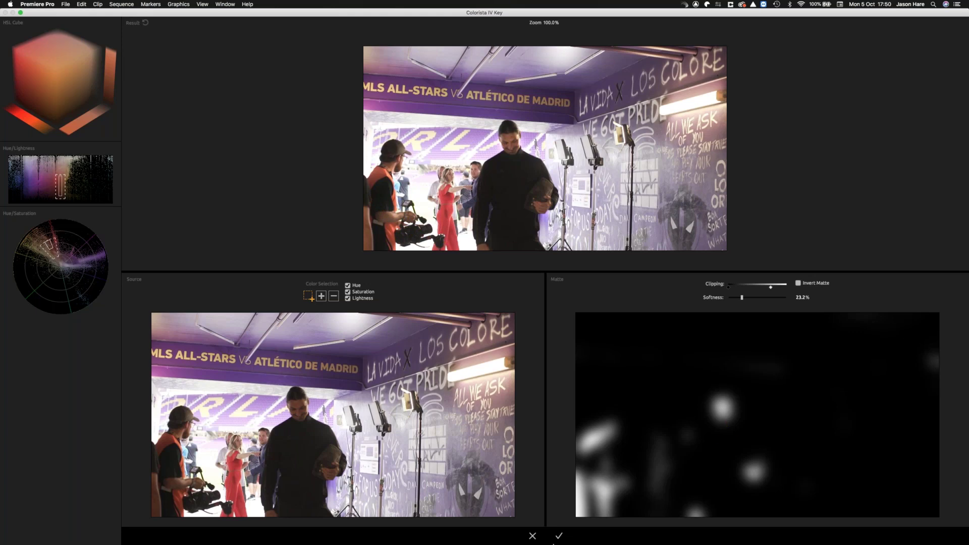
click(559, 536)
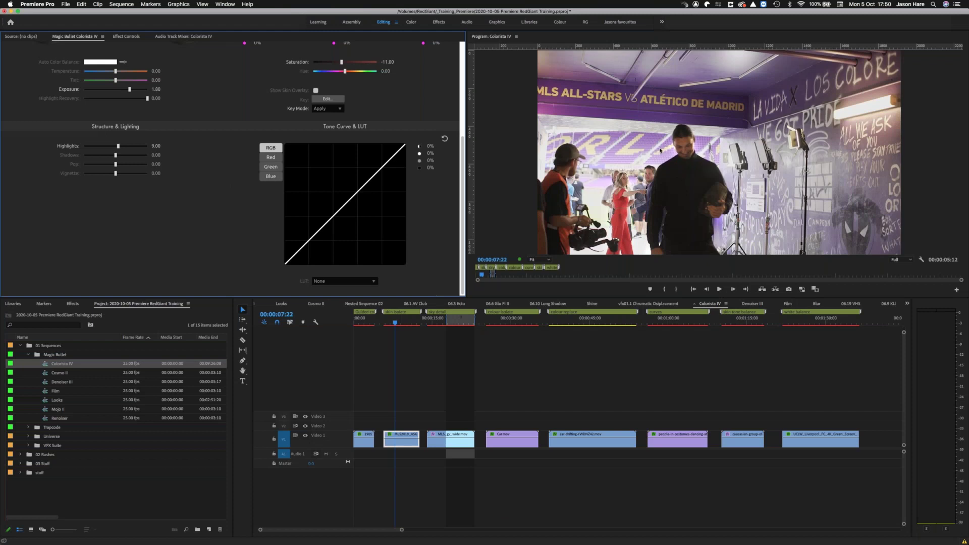
Check the skin overlay on the tunnel clip, turn it off again, and scrub between about 00:00:07:22 and 00:00:09:10 to review the keyed grade.
click(316, 90)
click(316, 92)
scroll(462, 164, up, 3)
scroll(461, 164, up, 4)
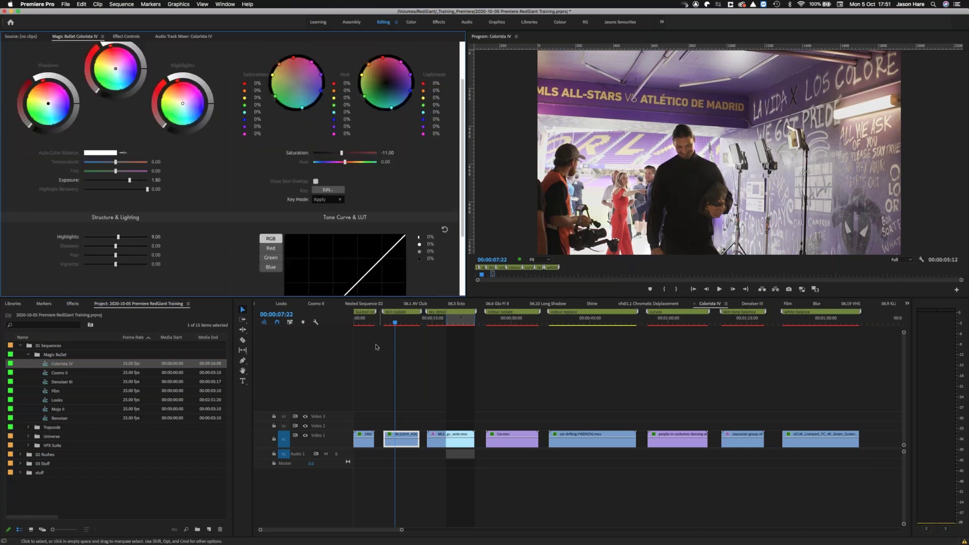
drag(396, 324, 405, 323)
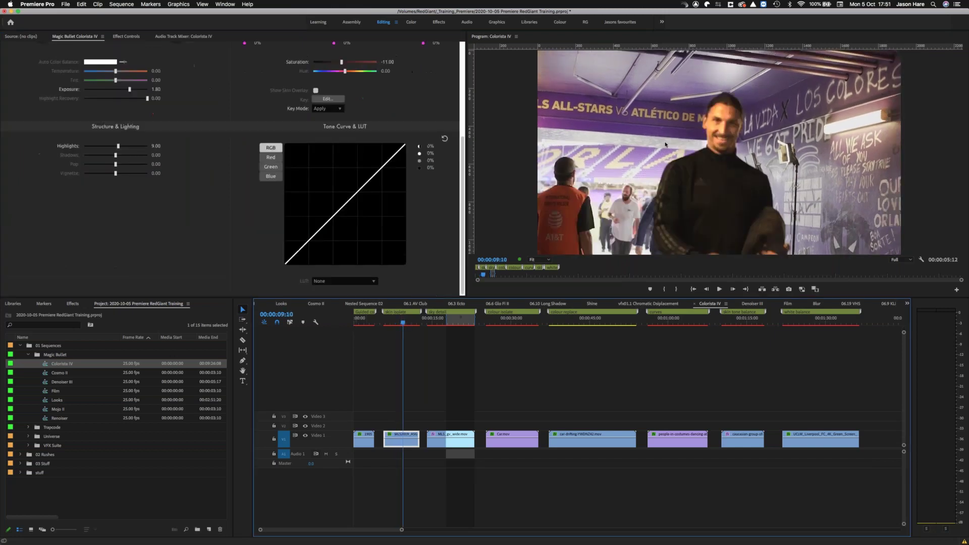
click(397, 324)
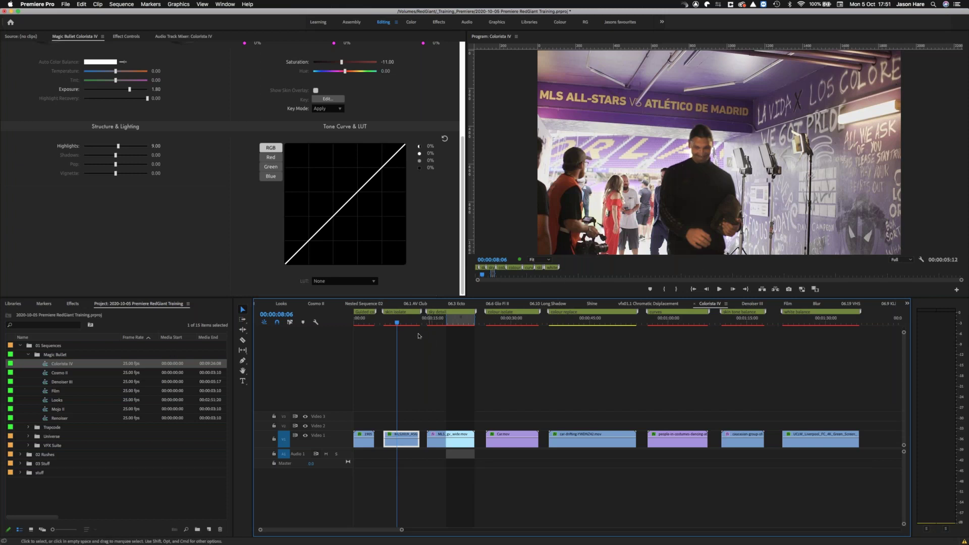
Go to the stadium clip at about 00:00:16:06 and collapse its sky and stadium Colorista IV effects in the effect settings.
click(437, 322)
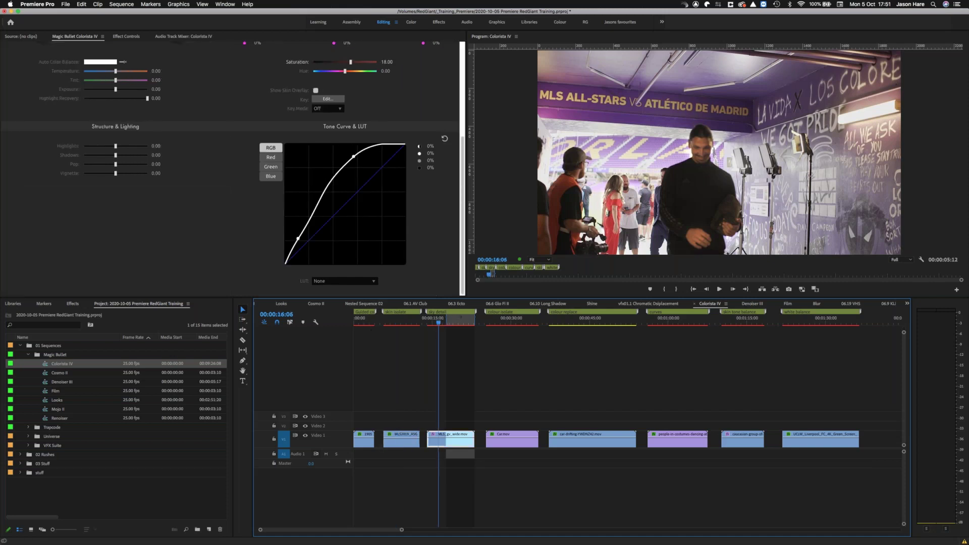
click(126, 37)
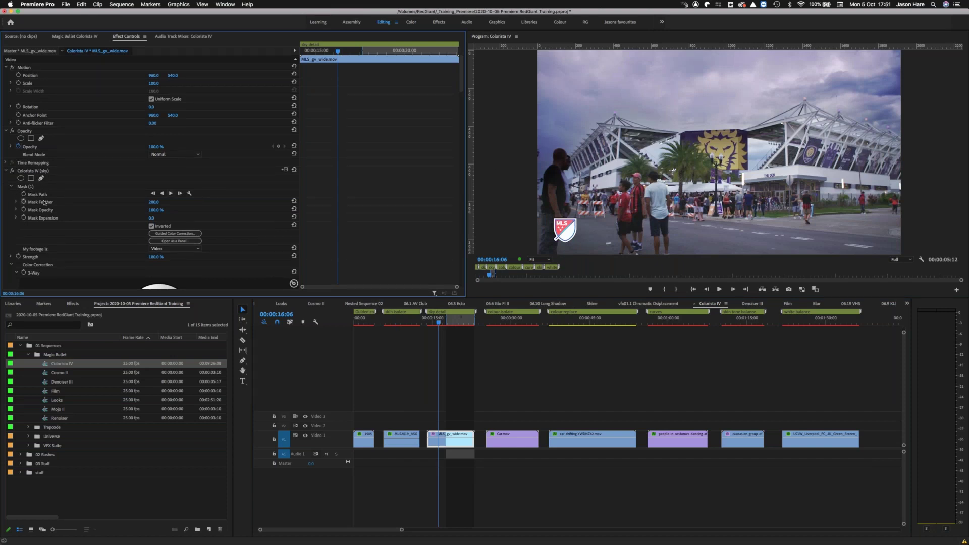
click(6, 171)
click(27, 180)
click(5, 179)
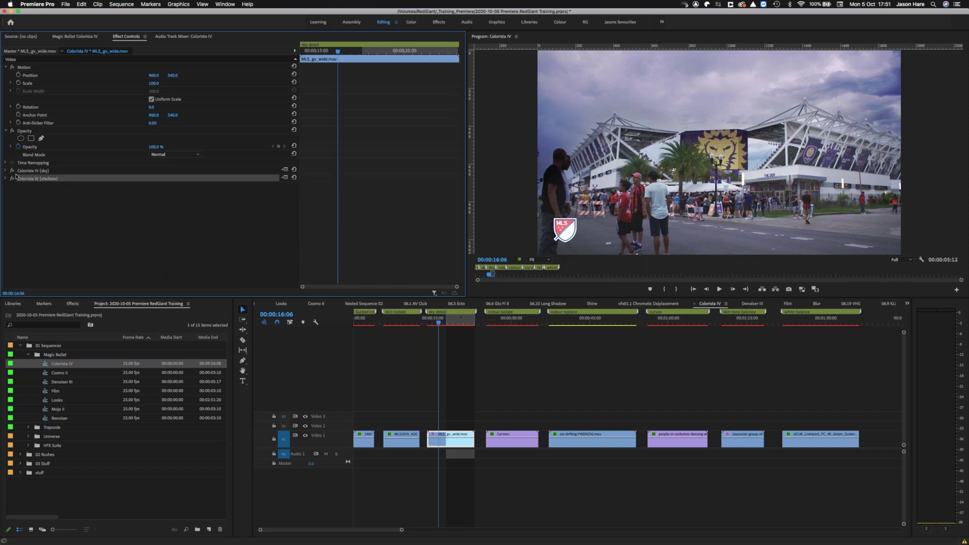
Bypass the sky correction, display the stadium effect's mask, and compare the stadium correction off and on.
click(12, 171)
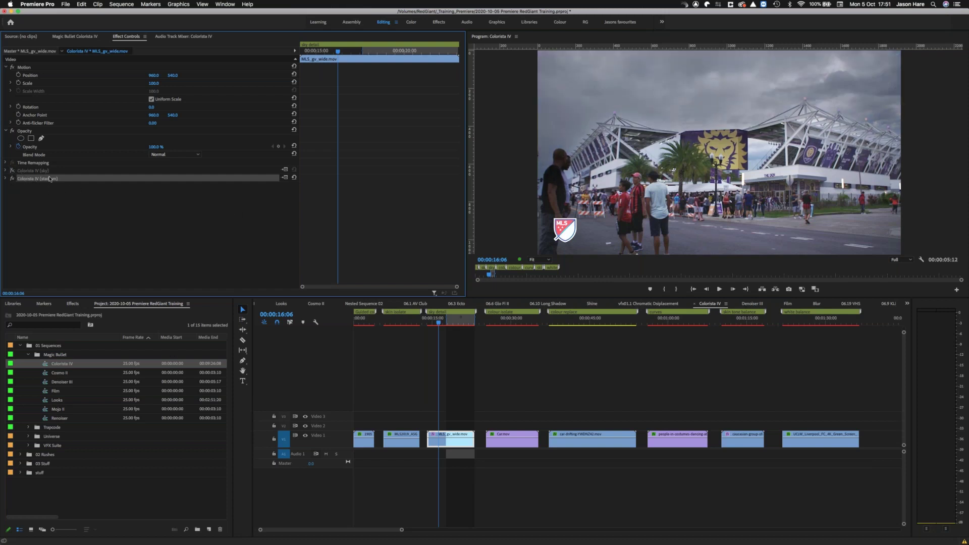
click(5, 179)
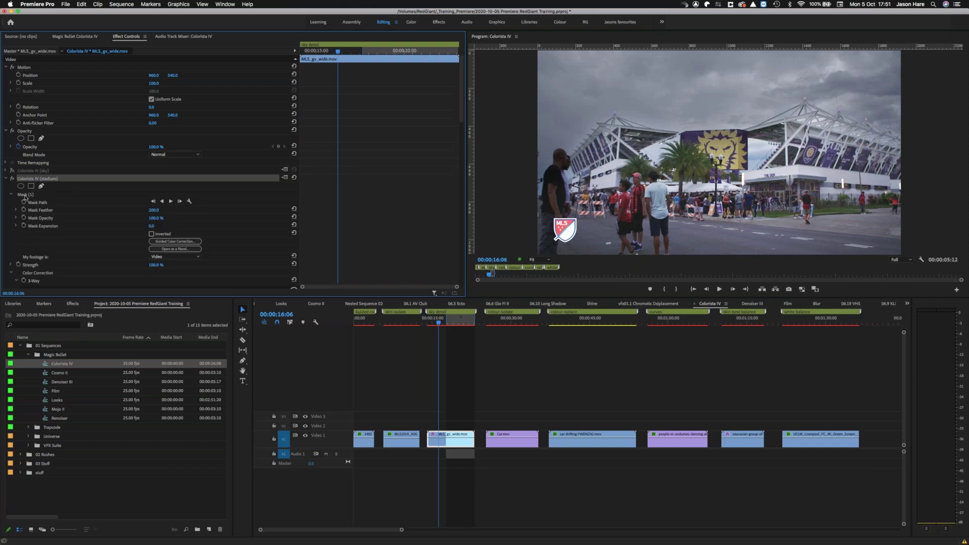
click(25, 195)
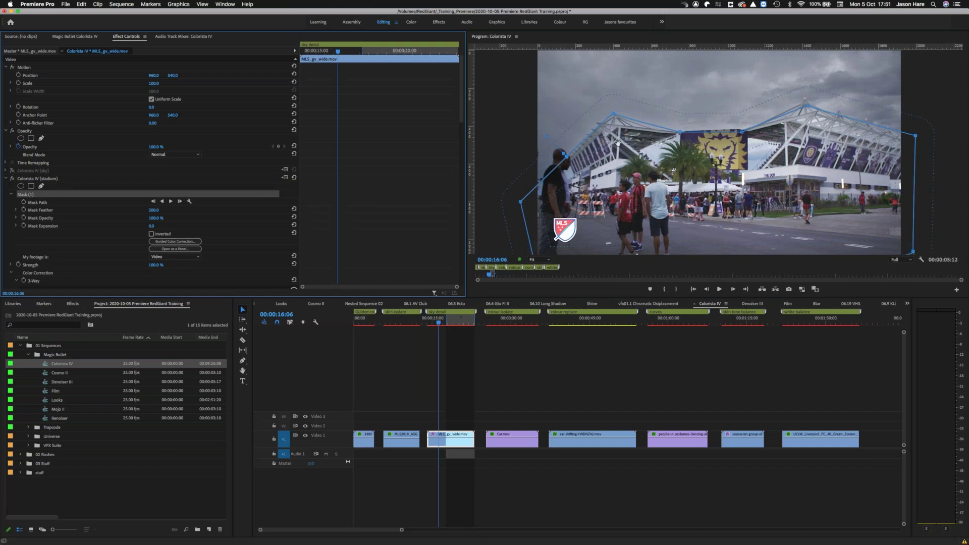
click(12, 179)
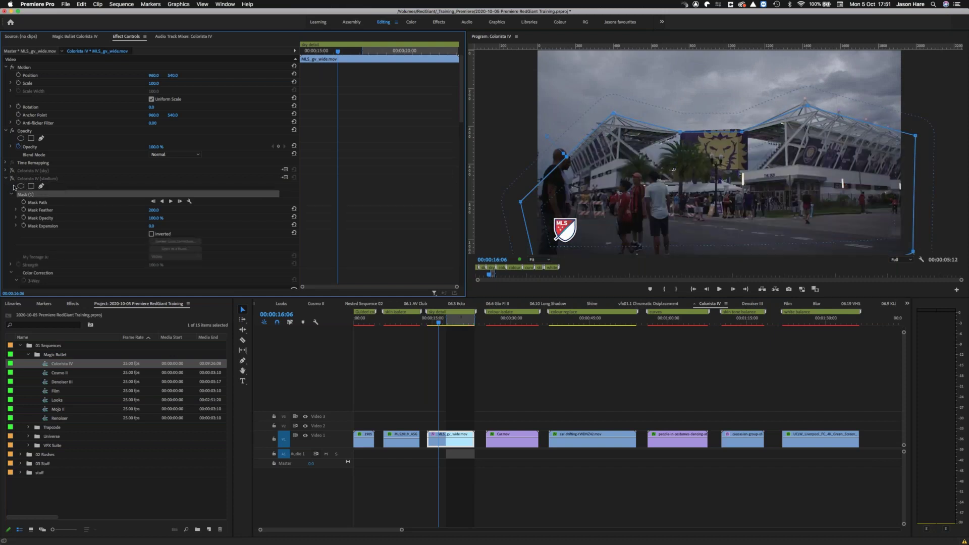
click(13, 179)
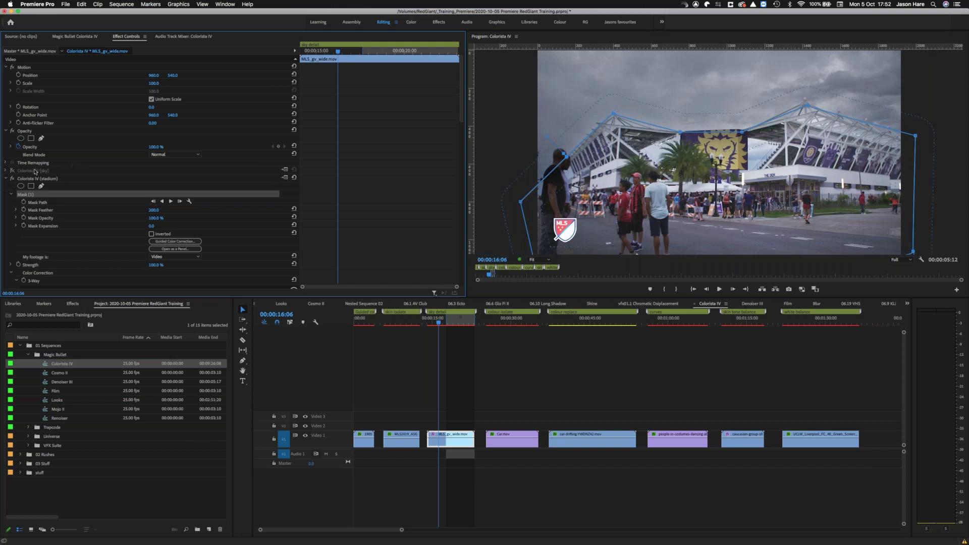
Re-enable the sky correction and display its inverted mask over the stadium clip.
click(12, 171)
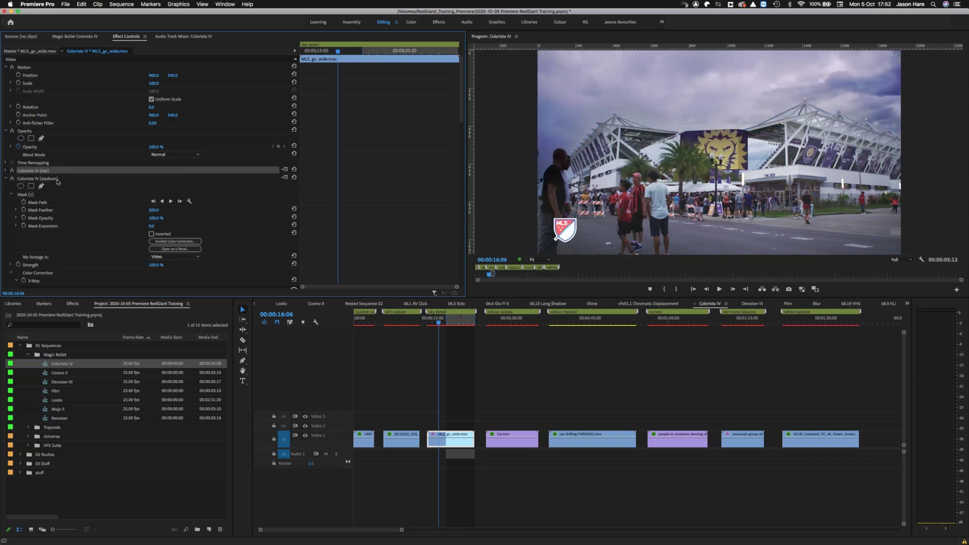
click(7, 171)
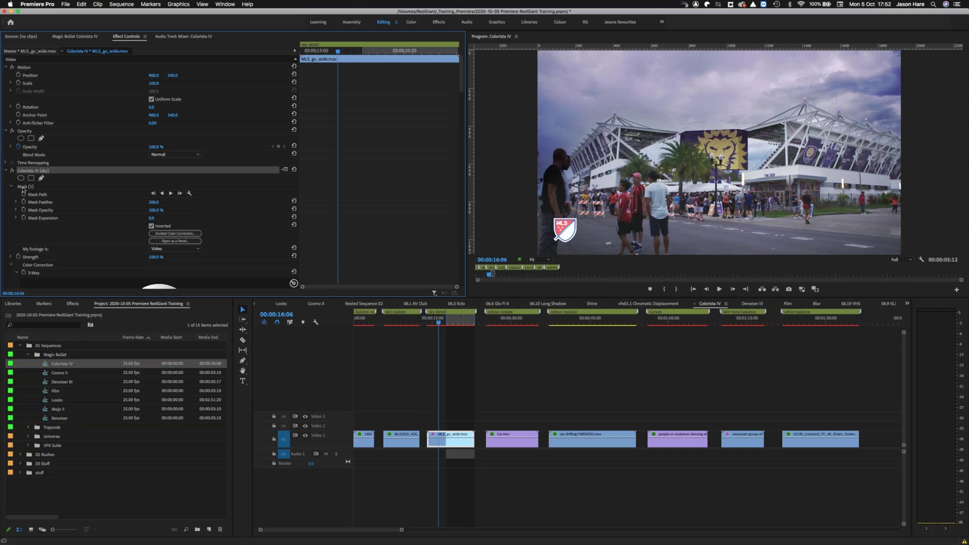
click(24, 187)
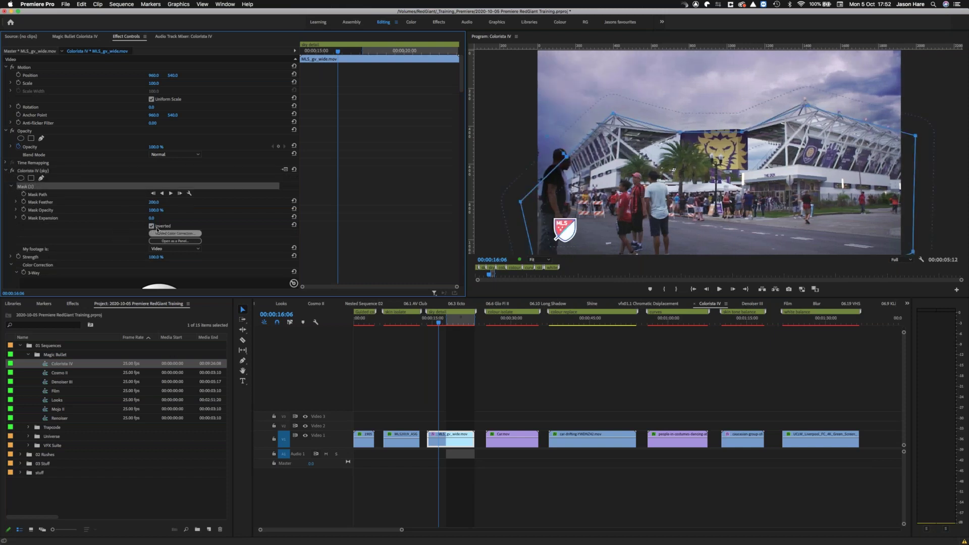
scroll(101, 217, down, 1)
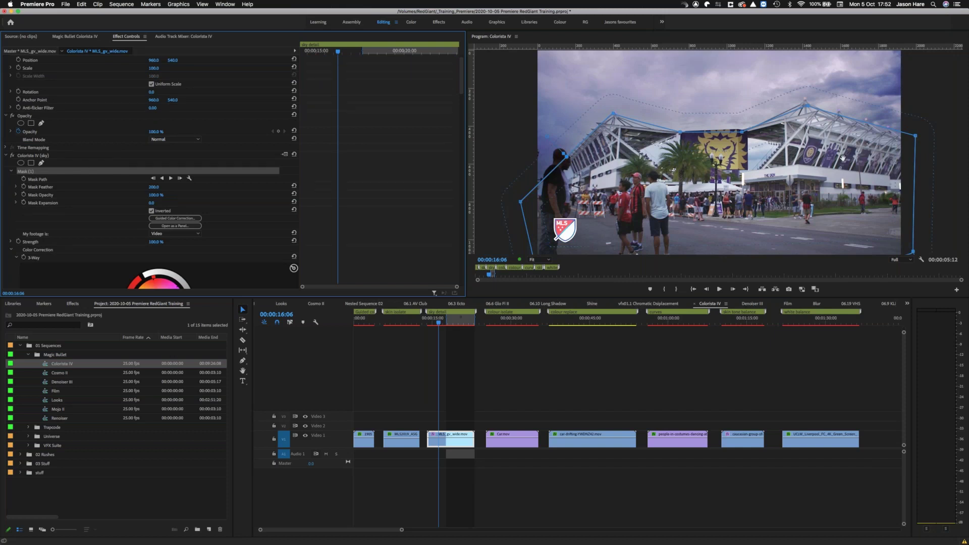
Look ahead to the fourth clip at about 00:00:28:11 and return to the stadium clip at about 00:00:16:12.
click(436, 321)
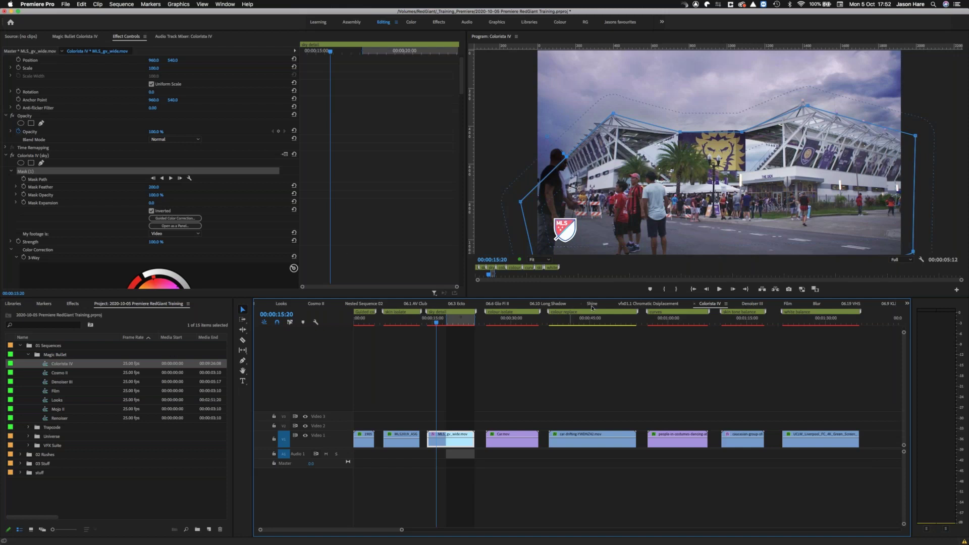
click(502, 322)
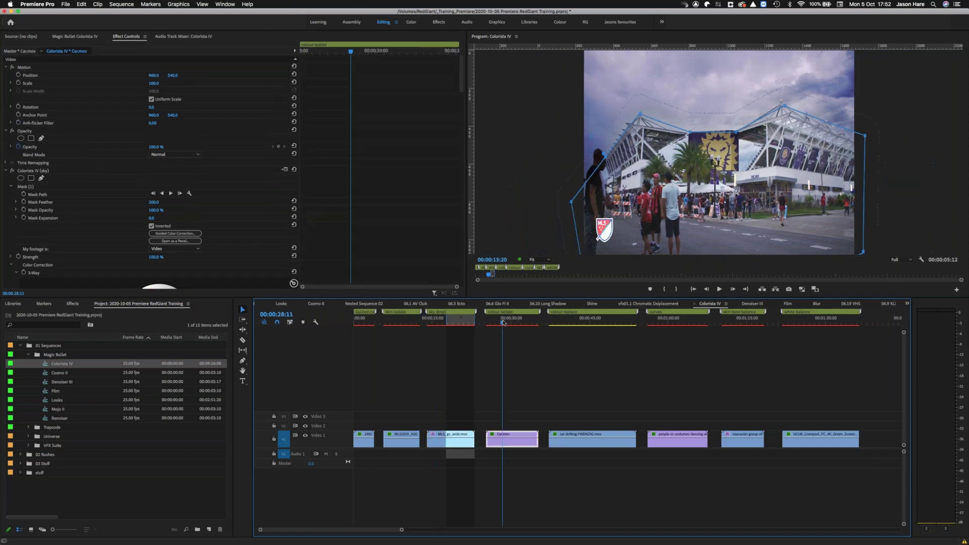
click(441, 323)
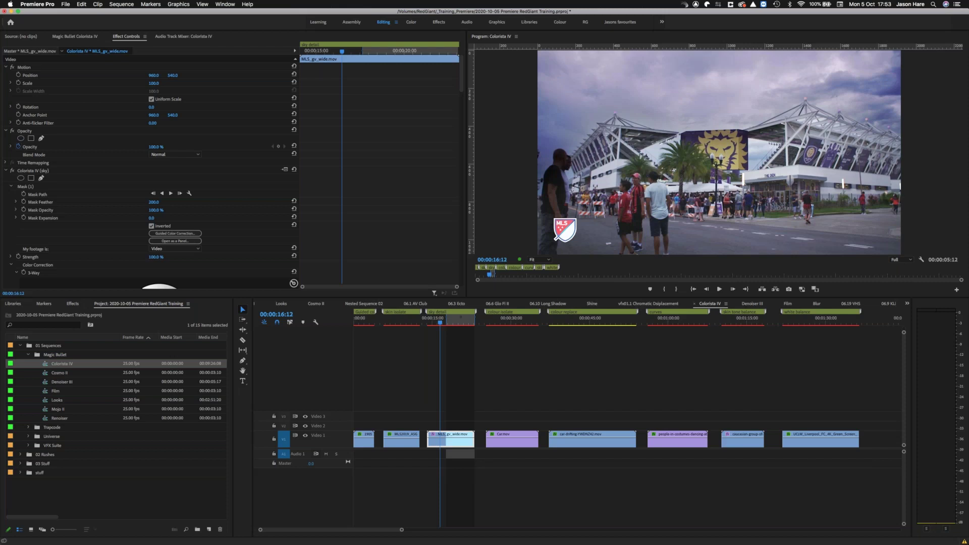
On the tunnel clip at 00:00:08:24, enable keyframing for the Colorista IV exposure and set it to 0.5.
click(398, 323)
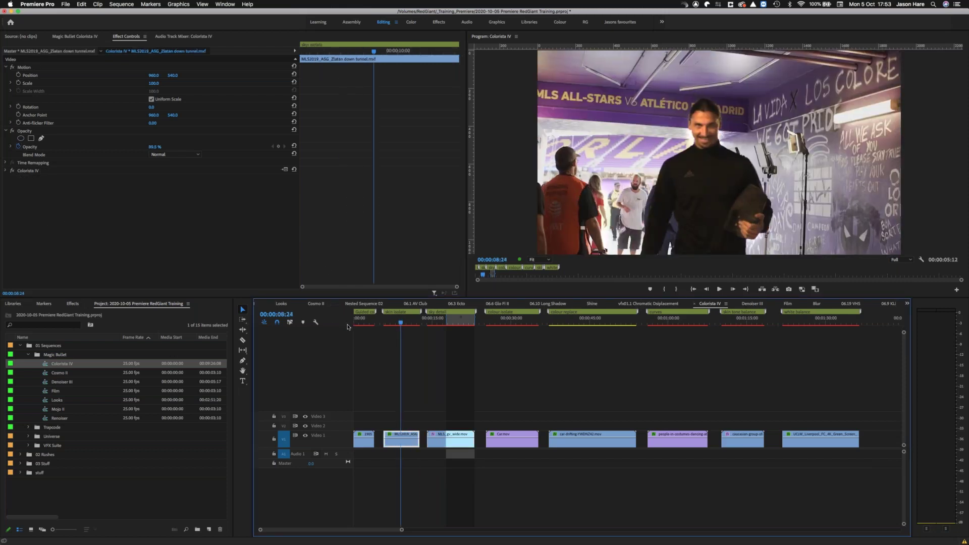
click(5, 170)
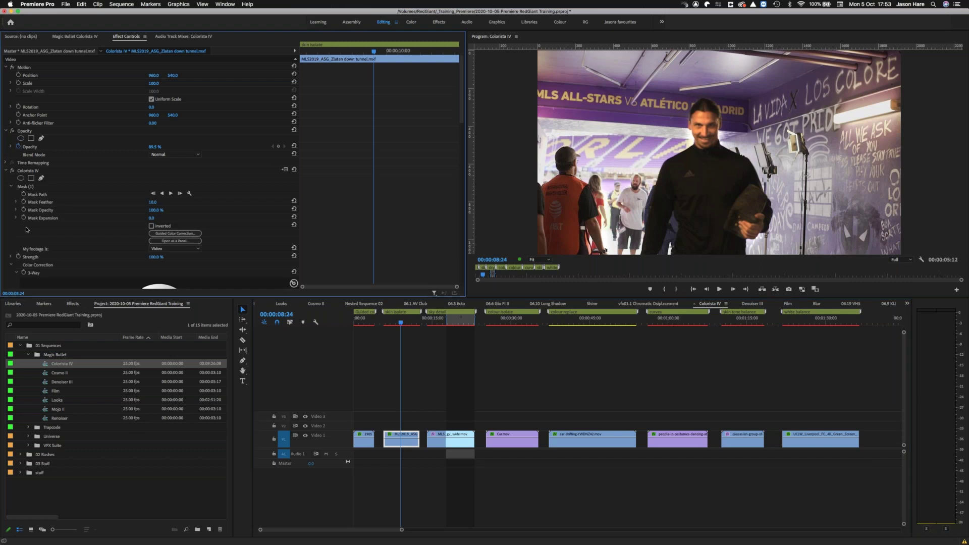
scroll(50, 265, down, 5)
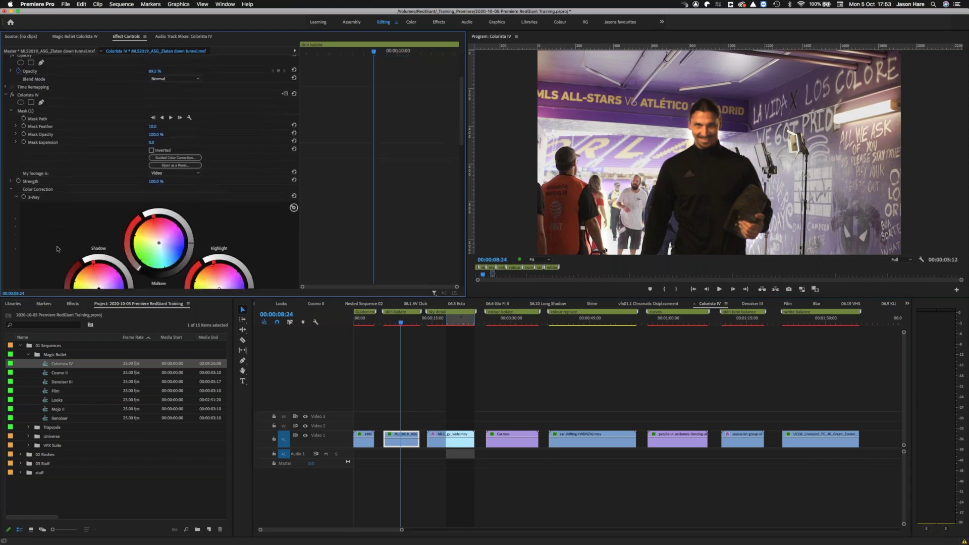
scroll(45, 272, down, 5)
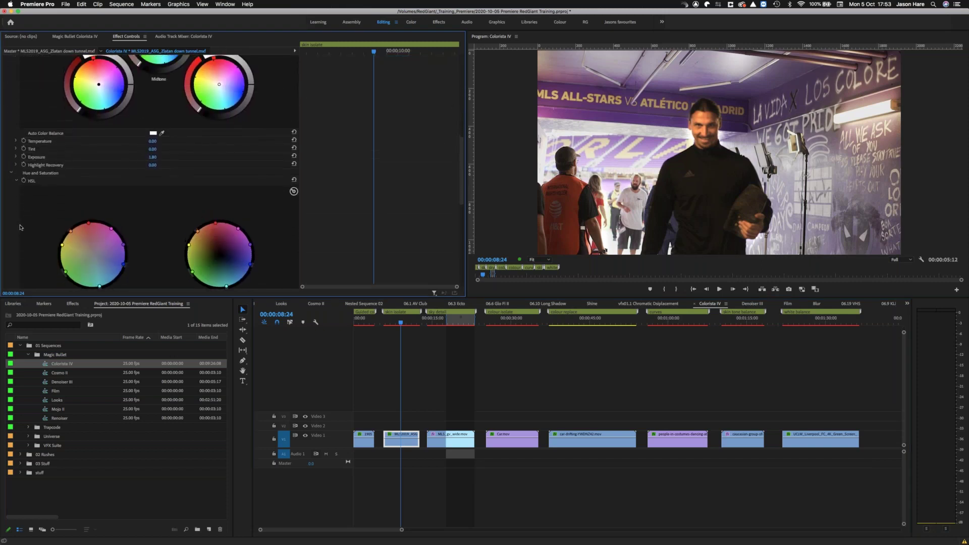
scroll(42, 225, up, 2)
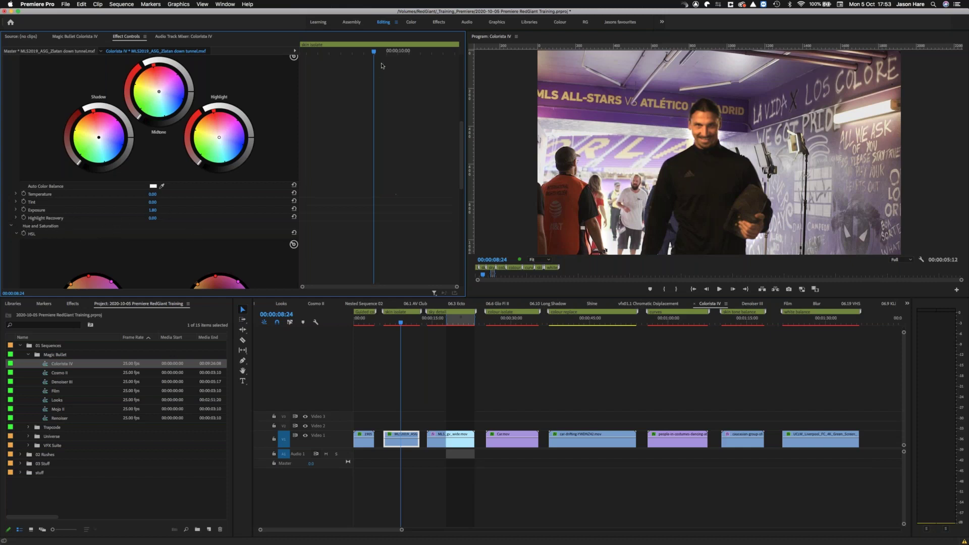
click(23, 210)
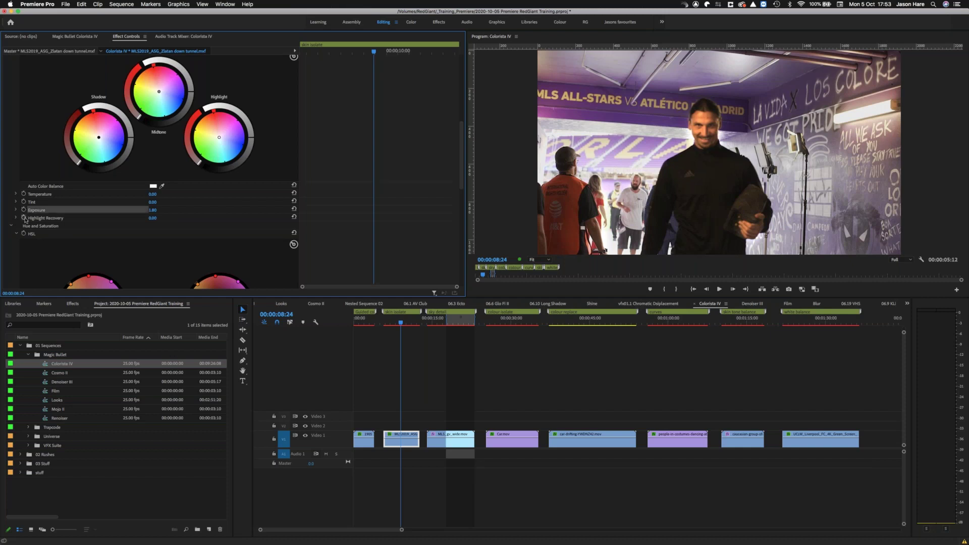
drag(150, 213, 159, 216)
text(0.5)
key(Return)
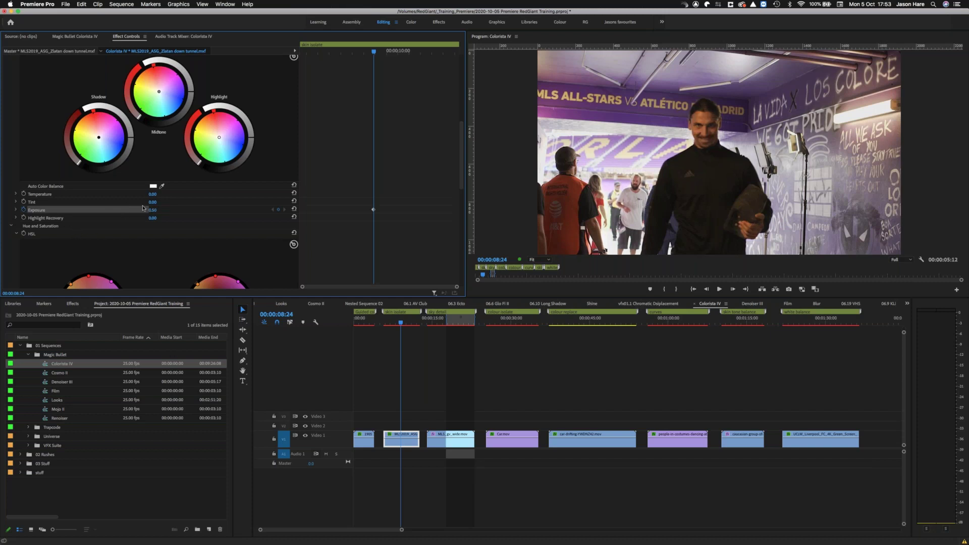
Add an exposure keyframe of 2 at the tunnel clip's start and scrub forward to about 00:00:08:13 to preview the change.
drag(365, 52, 301, 52)
click(152, 210)
text(2)
key(Return)
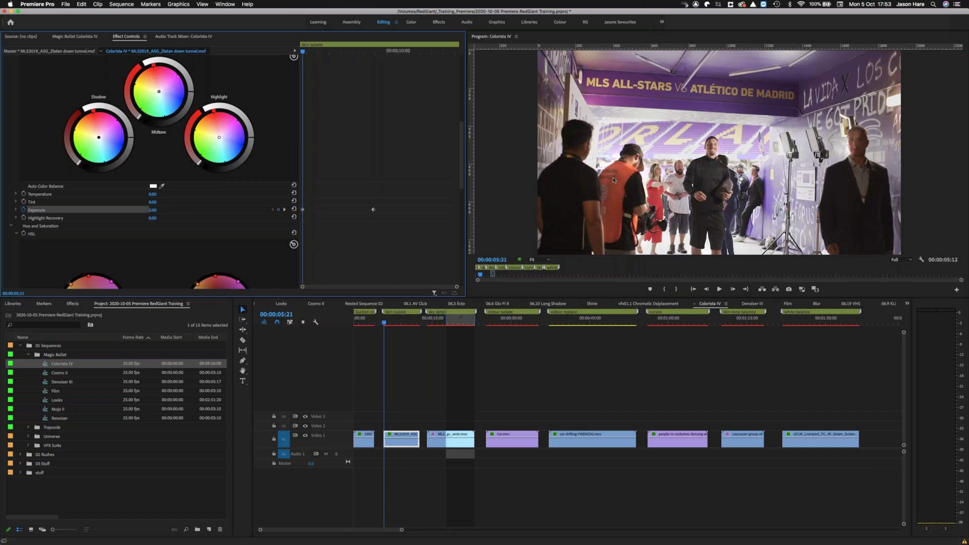
drag(389, 323, 398, 325)
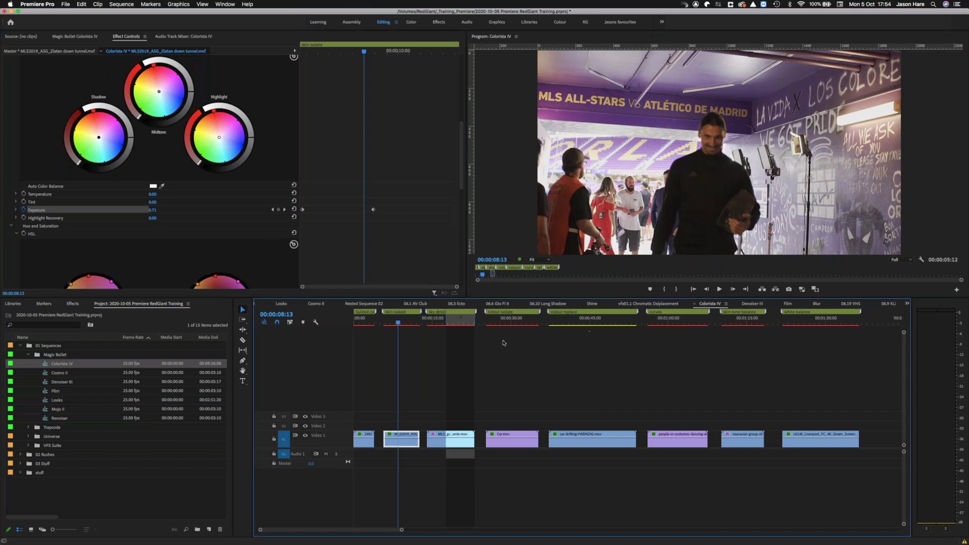
Go to the drifting car clip at about 00:00:42:01 and inspect the HSL settings of its colour isolate Colorista IV.
scroll(258, 195, down, 1)
scroll(259, 195, down, 10)
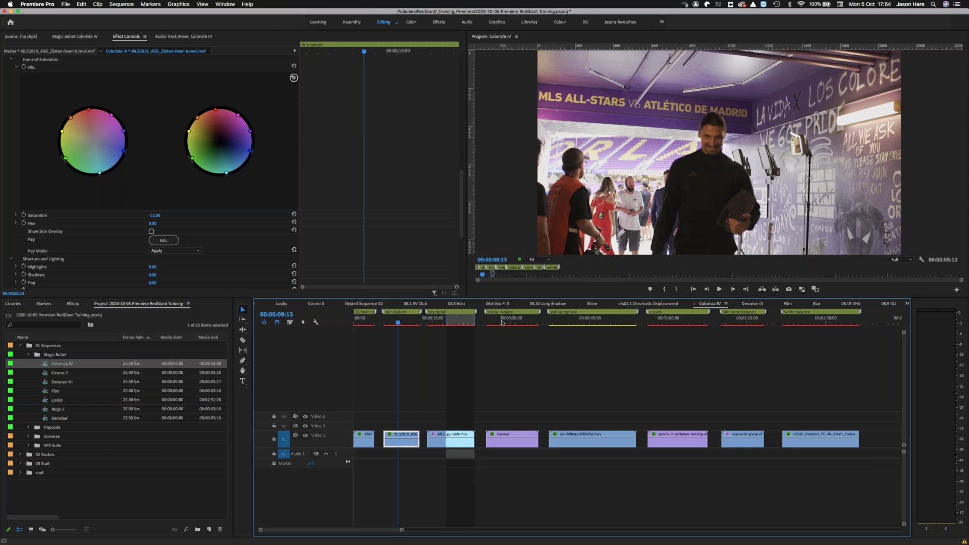
click(574, 322)
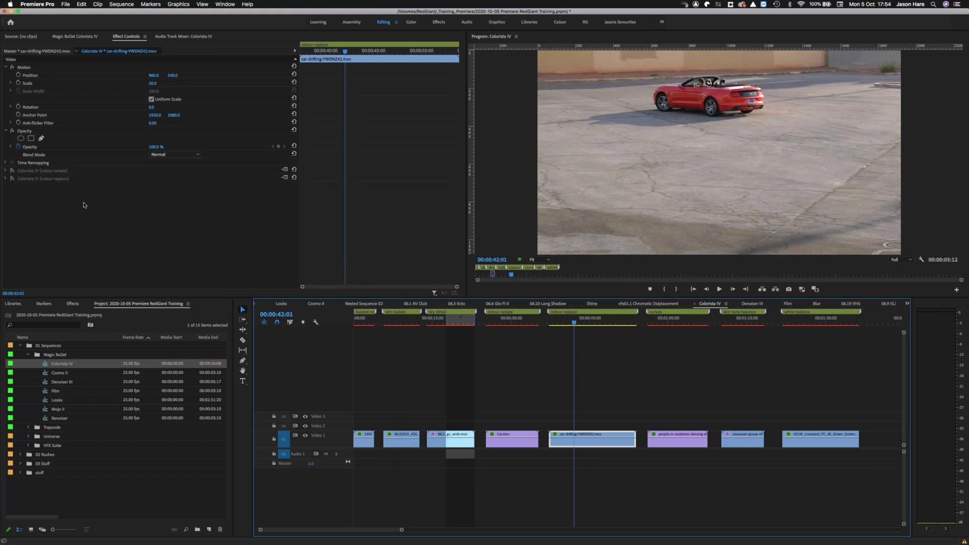
click(6, 181)
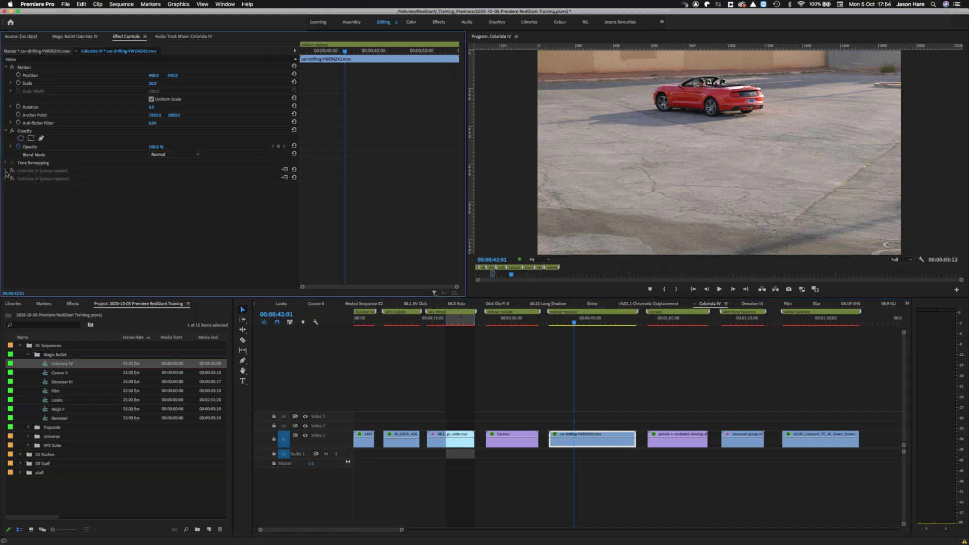
click(6, 171)
scroll(133, 234, down, 5)
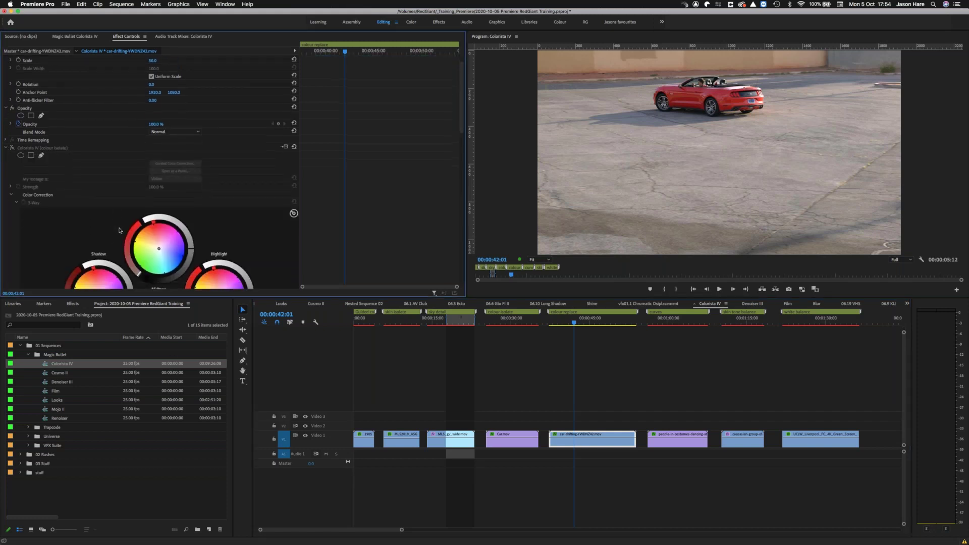
scroll(132, 234, down, 8)
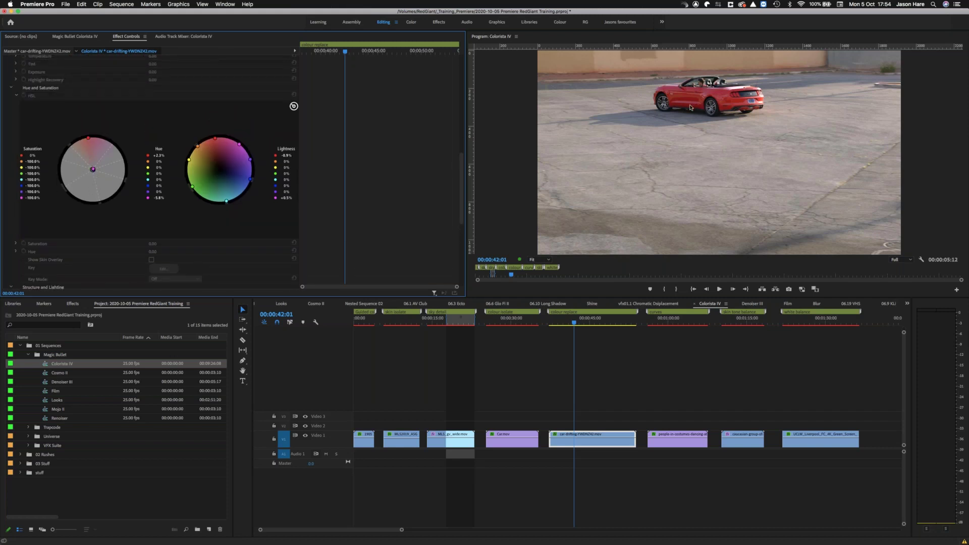
Play the car clip briefly to about 00:00:42:11 and enable the colour isolate Colorista IV effect.
key(space)
key(space)
scroll(183, 213, up, 2)
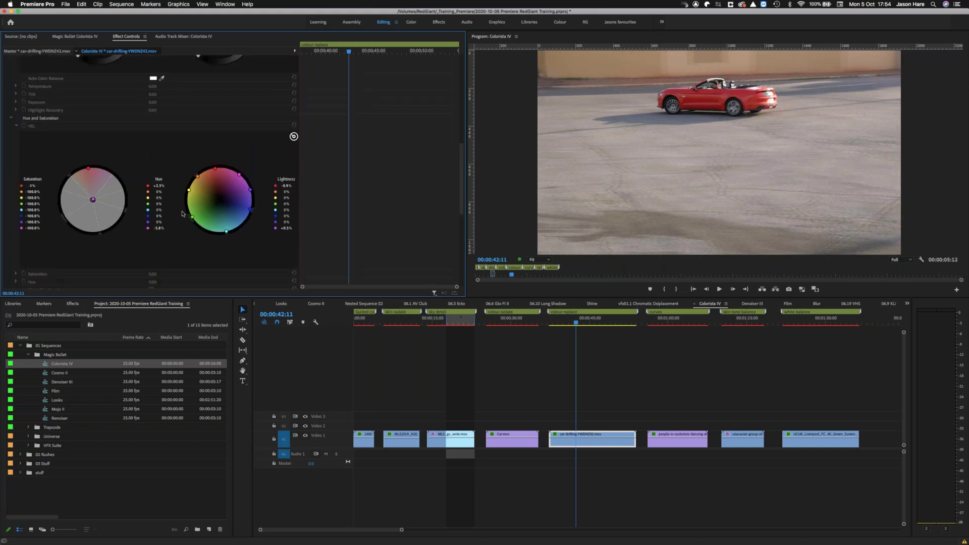
scroll(183, 214, up, 8)
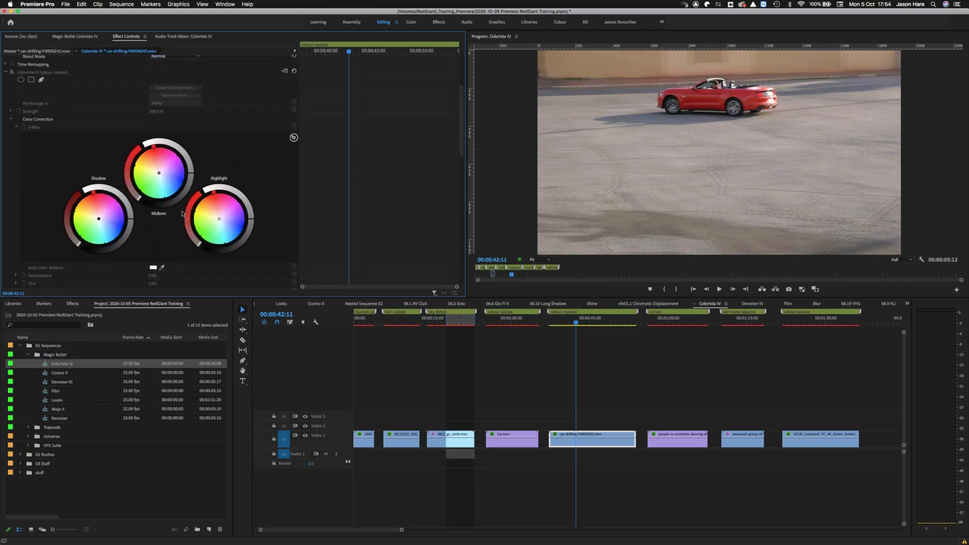
click(12, 72)
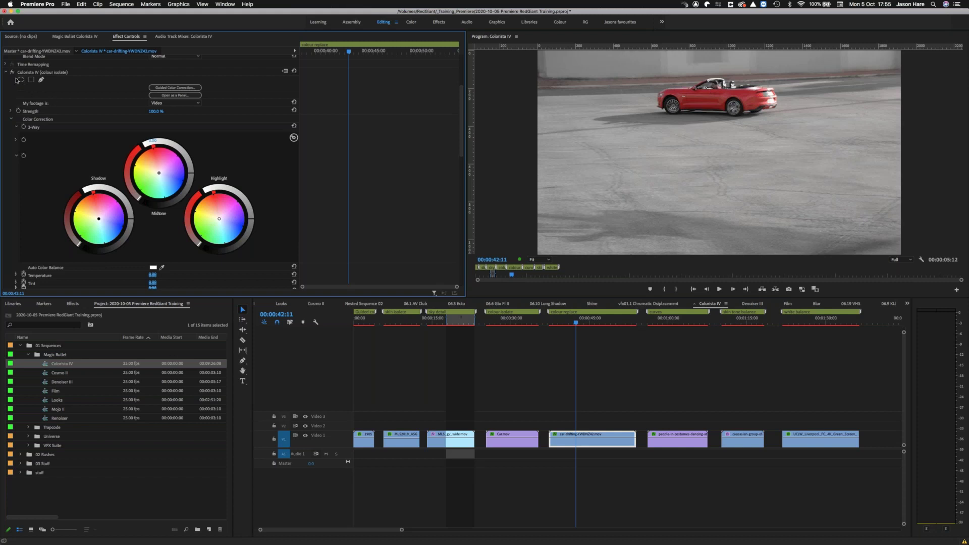
In the colour isolate effect's HSL controls, raise the red saturation to about +16.8%.
scroll(72, 256, down, 3)
scroll(72, 256, down, 8)
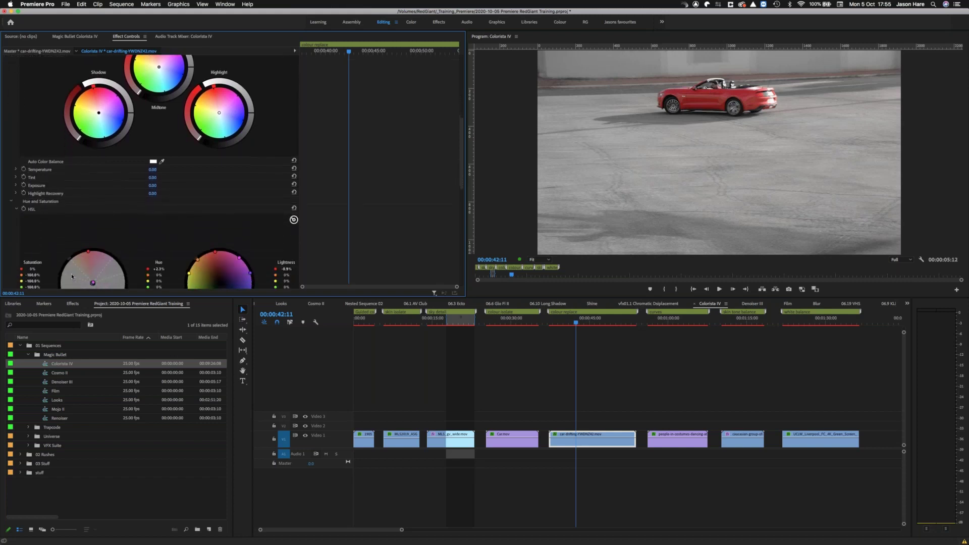
scroll(147, 211, down, 8)
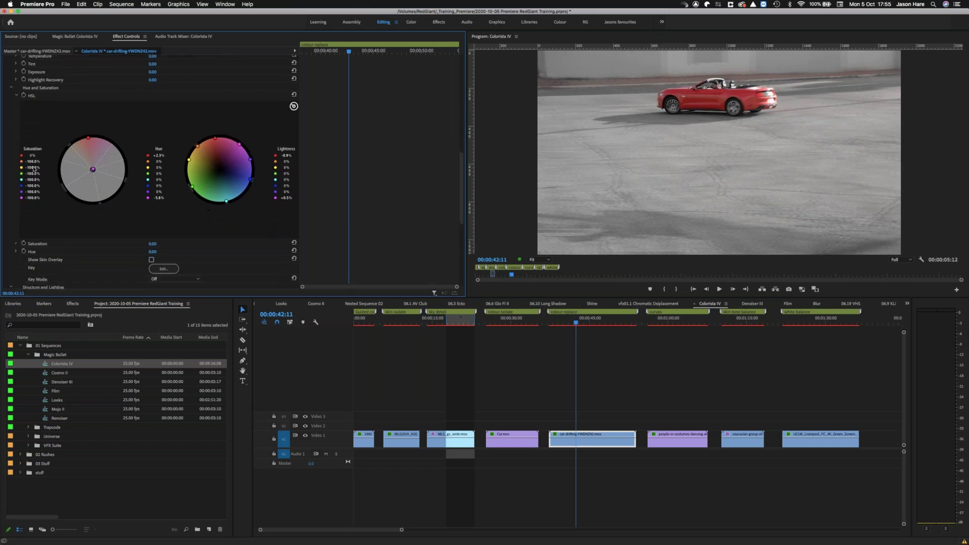
scroll(82, 96, down, 5)
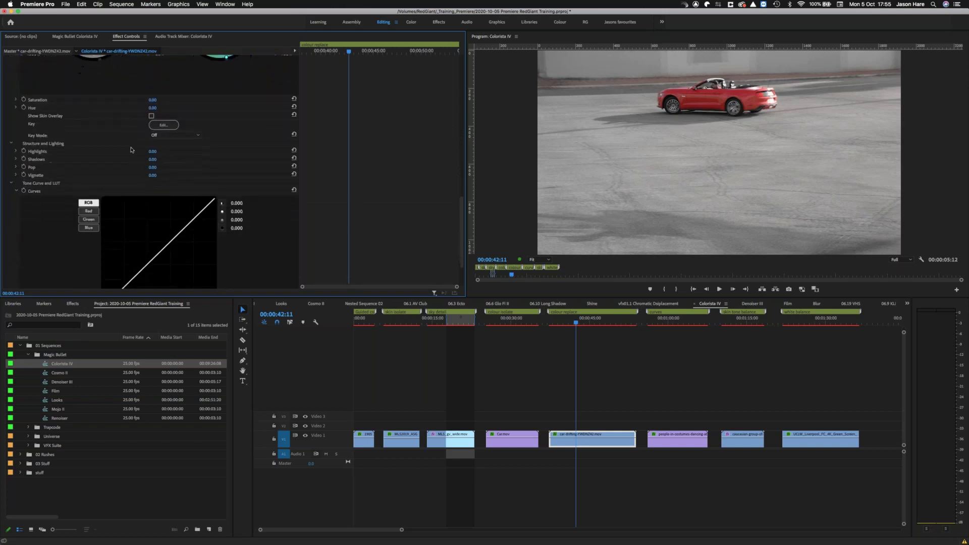
scroll(122, 198, up, 7)
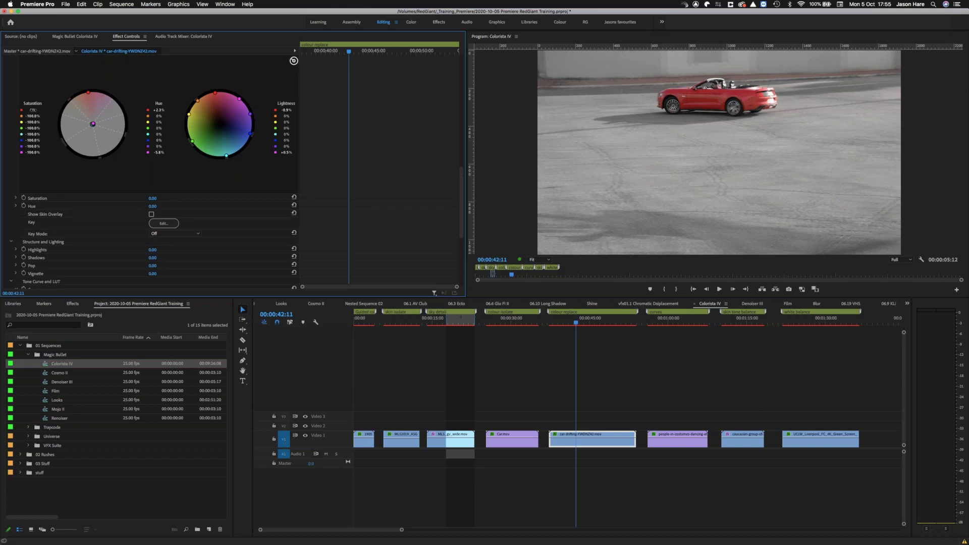
drag(32, 110, 53, 115)
Disable the colour isolate effect, enable the colour replace Colorista IV, and move further along the car clip.
scroll(19, 92, up, 5)
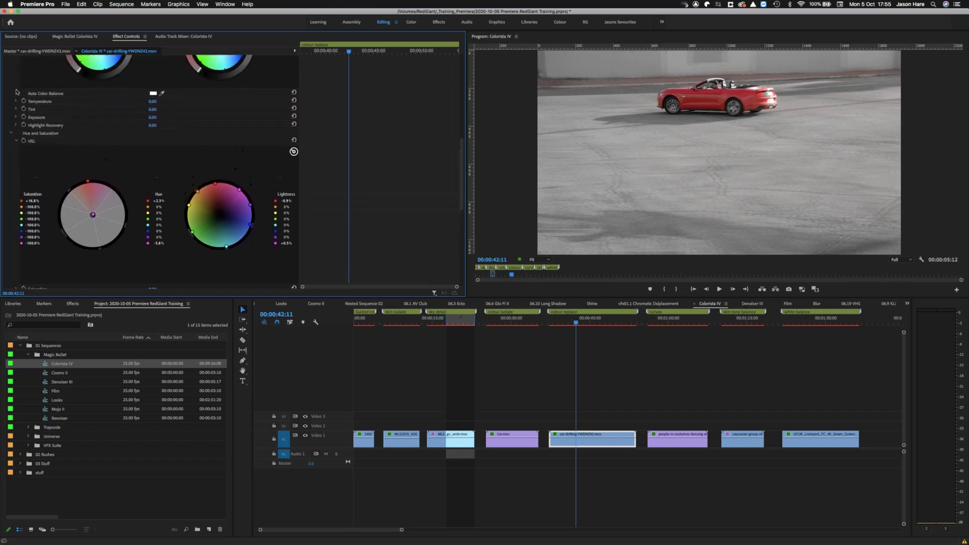
scroll(18, 92, up, 5)
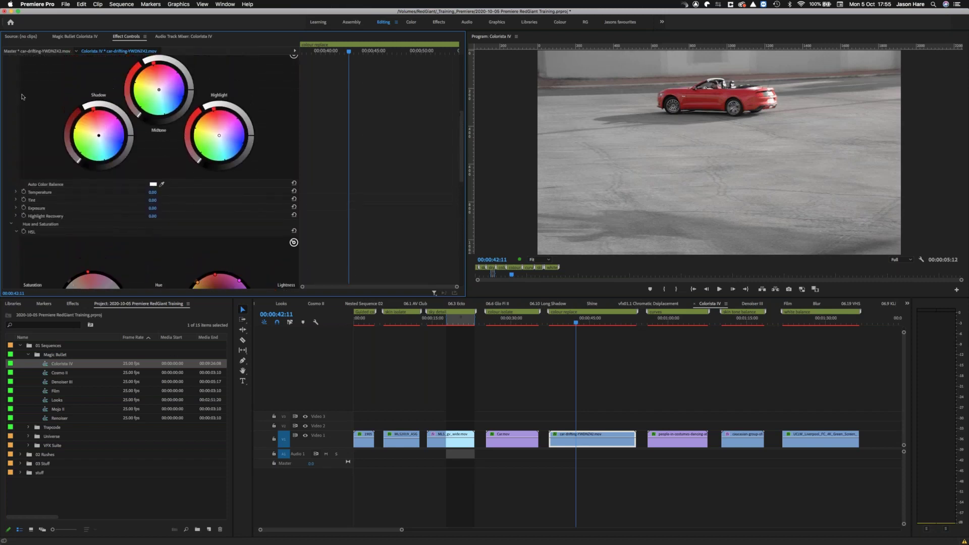
scroll(18, 86, up, 6)
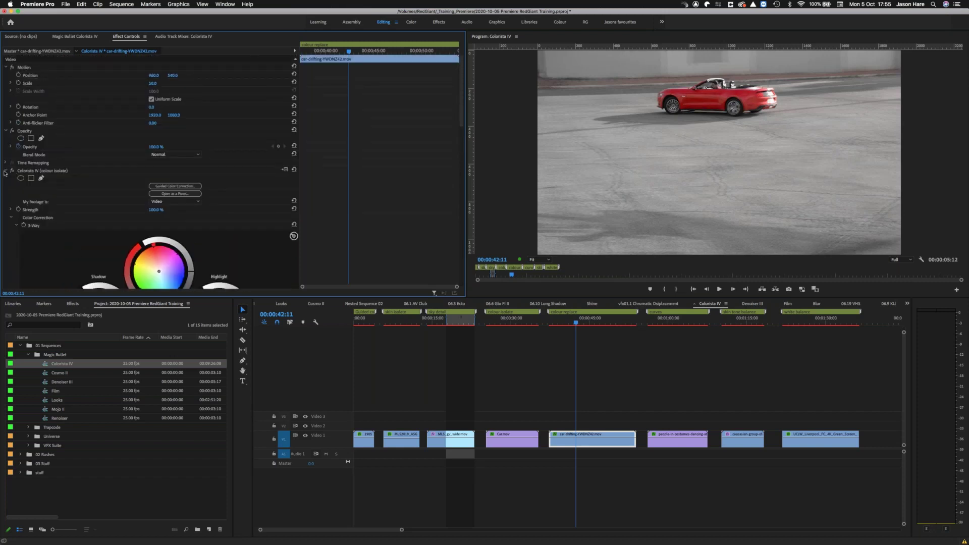
click(12, 171)
click(12, 179)
click(12, 179)
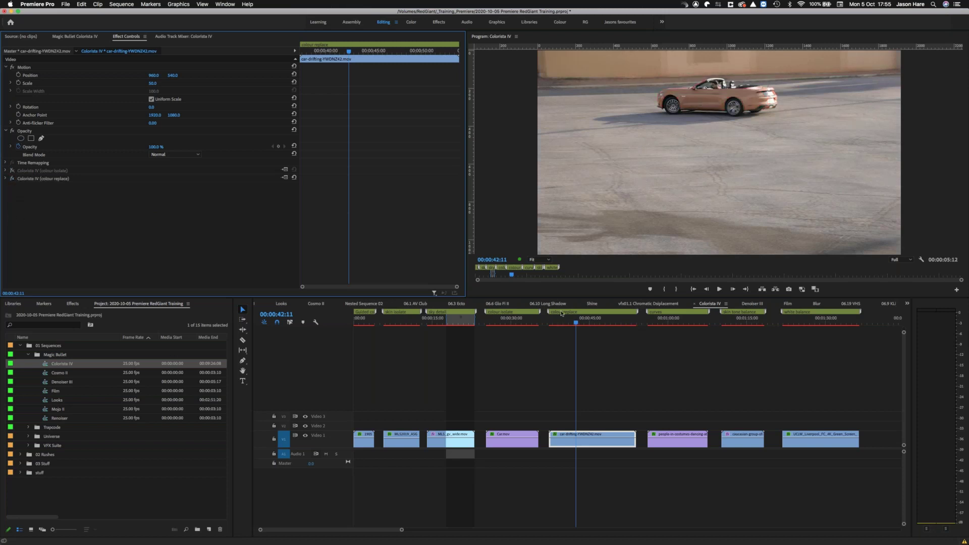
click(588, 323)
click(588, 322)
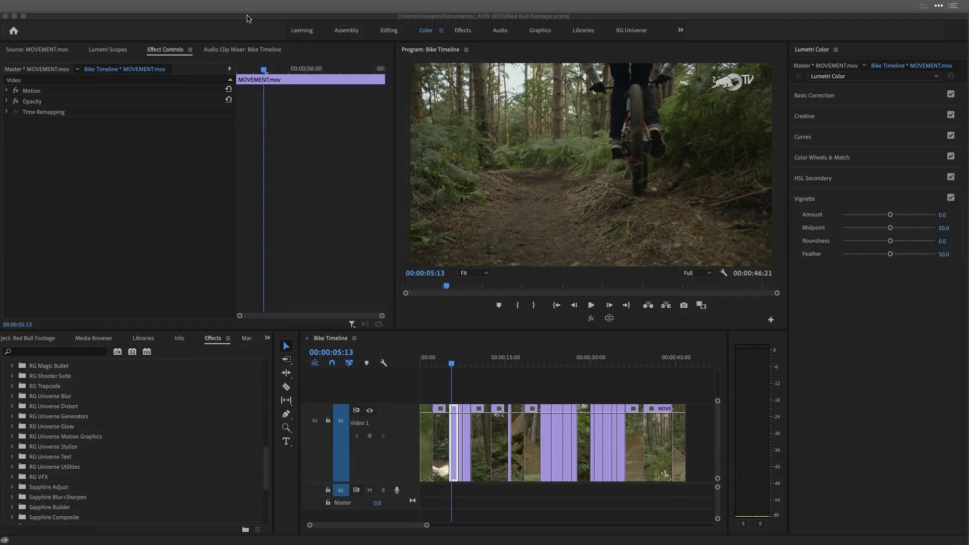
Switch to QuickTime Player, place its phone Movie Recording window over the Program monitor, and close it after viewing.
mouse_move(967, 171)
click(954, 179)
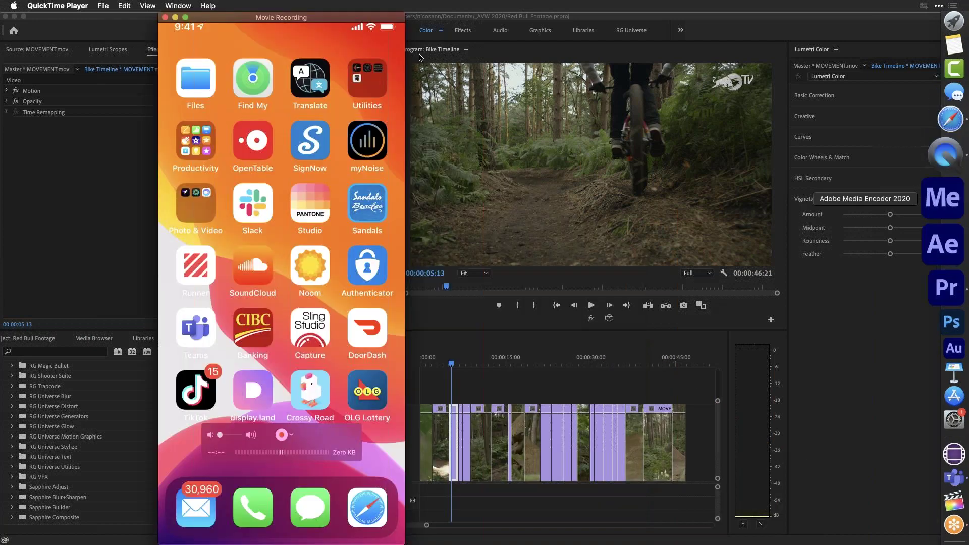
drag(288, 13, 537, 14)
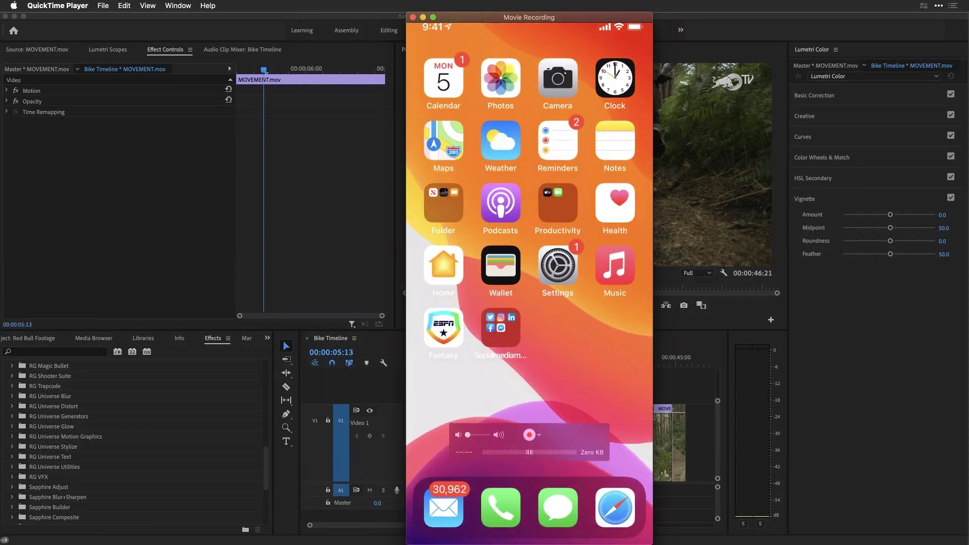
click(412, 18)
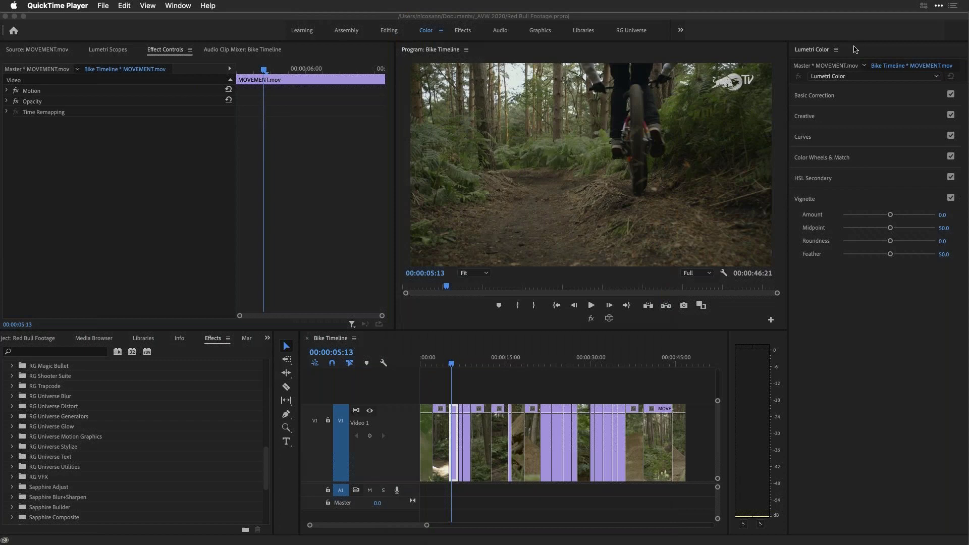
Apply Look 1 from the MAX 2020 library to the second Bike Timeline clip and view it at about 00:00:03:07.
click(581, 33)
click(583, 32)
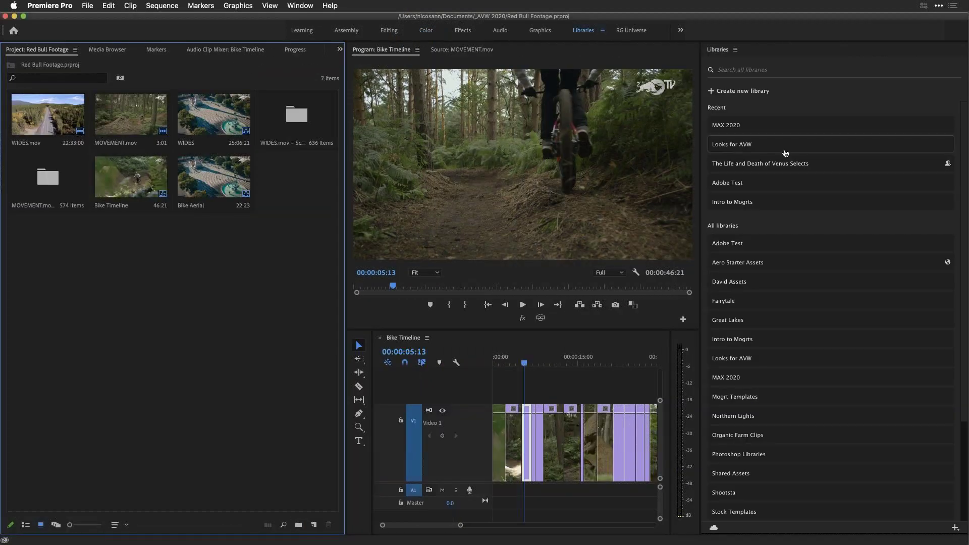
click(736, 123)
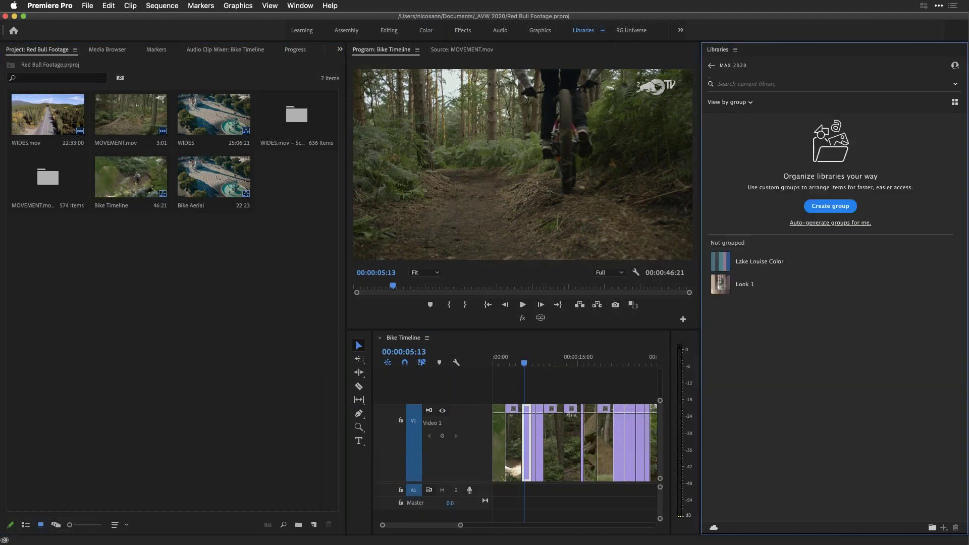
click(725, 289)
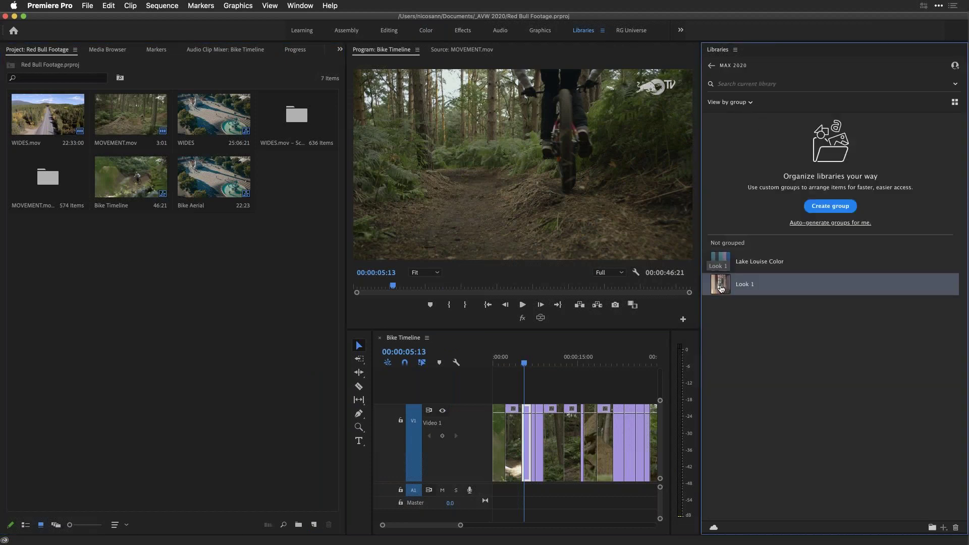
drag(726, 289, 516, 442)
click(511, 359)
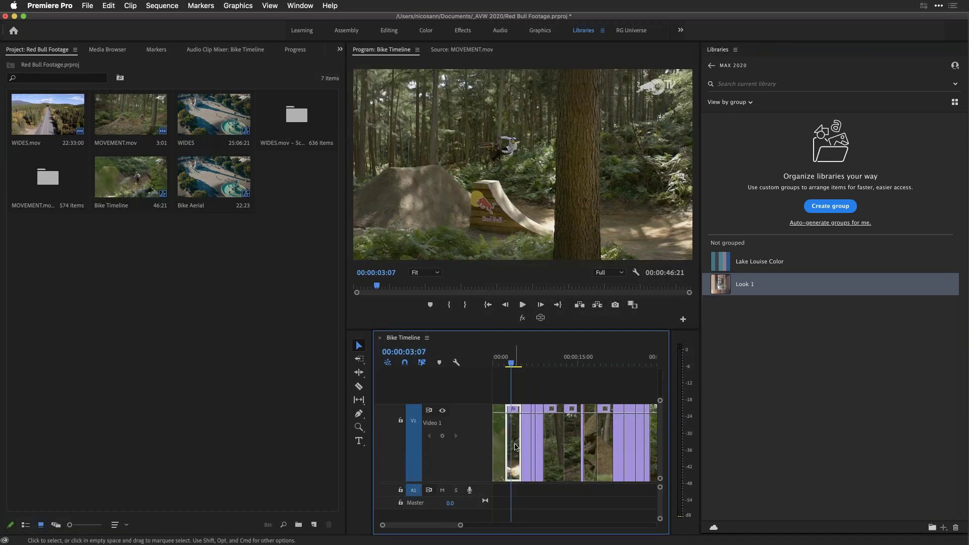
Set the Creative intensity of Look 1 to 94.6 in the Color workspace, and delete Lumetri Color from the clip.
click(711, 65)
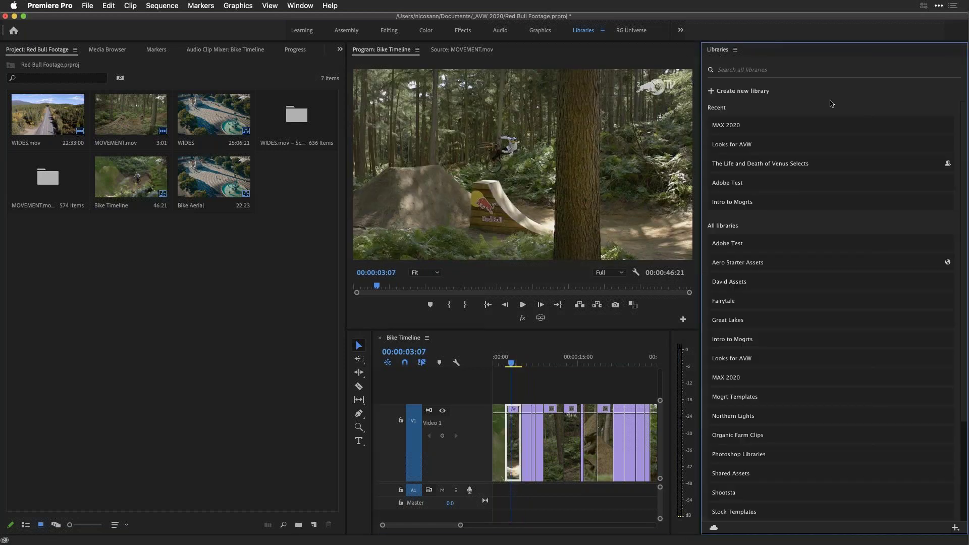
click(425, 32)
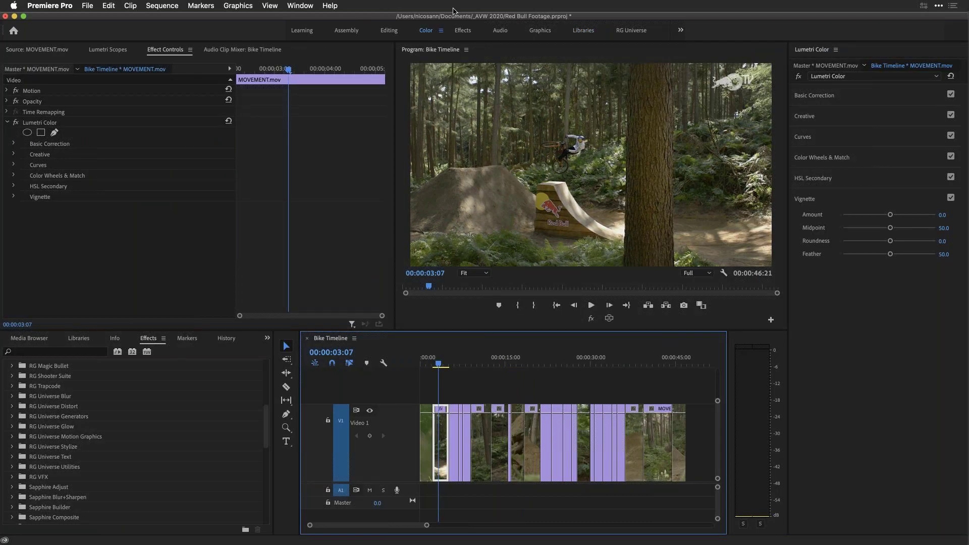
click(822, 120)
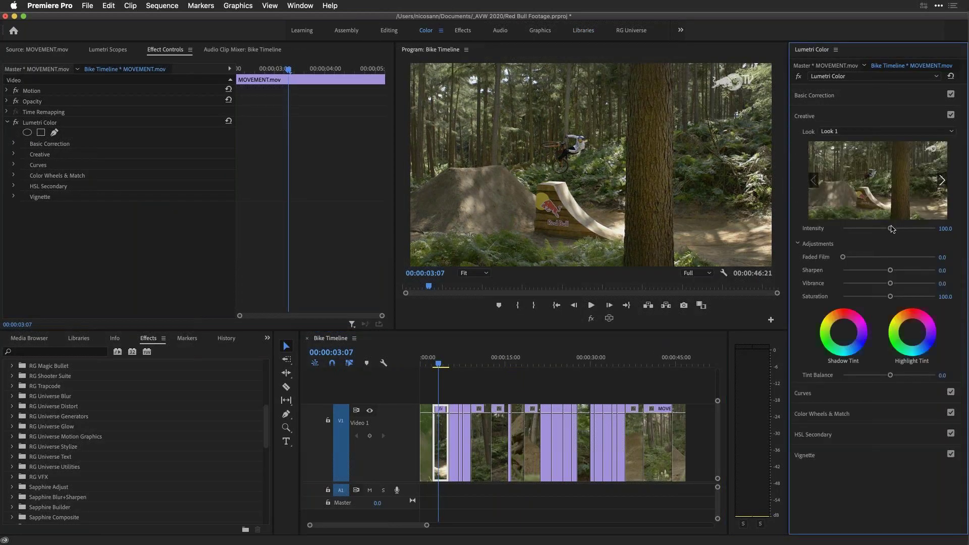
mouse_move(872, 229)
mouse_down()
mouse_move(846, 228)
mouse_move(907, 225)
mouse_move(886, 221)
mouse_up()
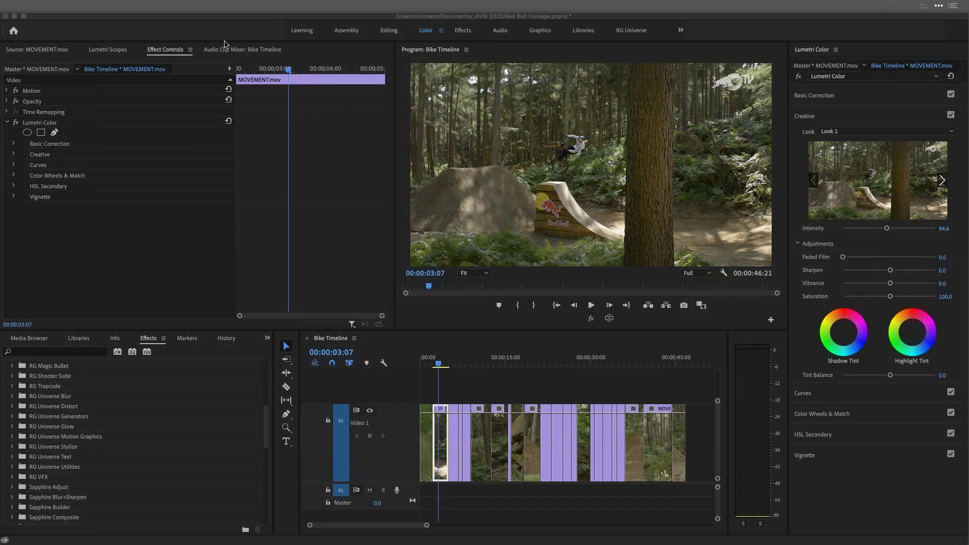
click(48, 124)
key(Delete)
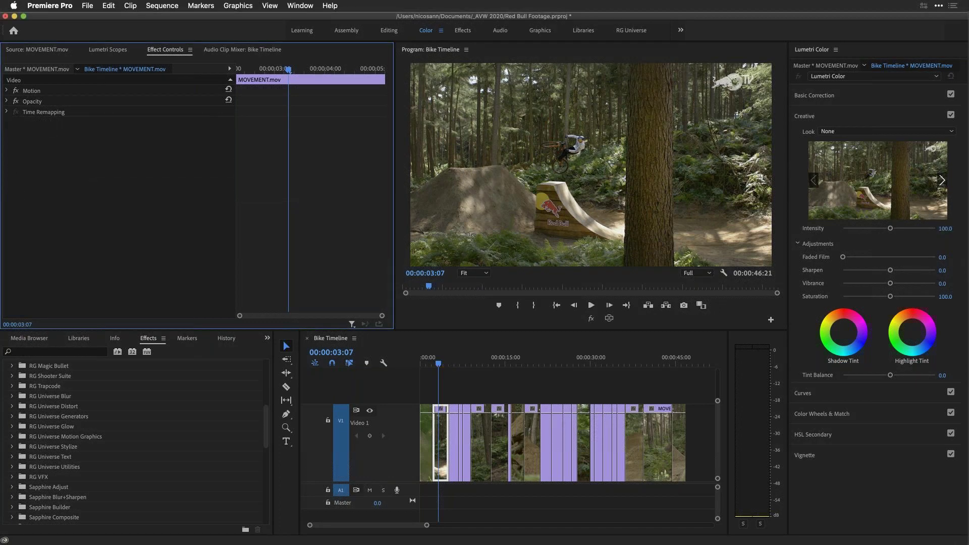
Scrub through the Bike Timeline to review its clips, ending at about 00:00:16:20.
click(467, 360)
drag(481, 360, 415, 365)
drag(580, 360, 522, 360)
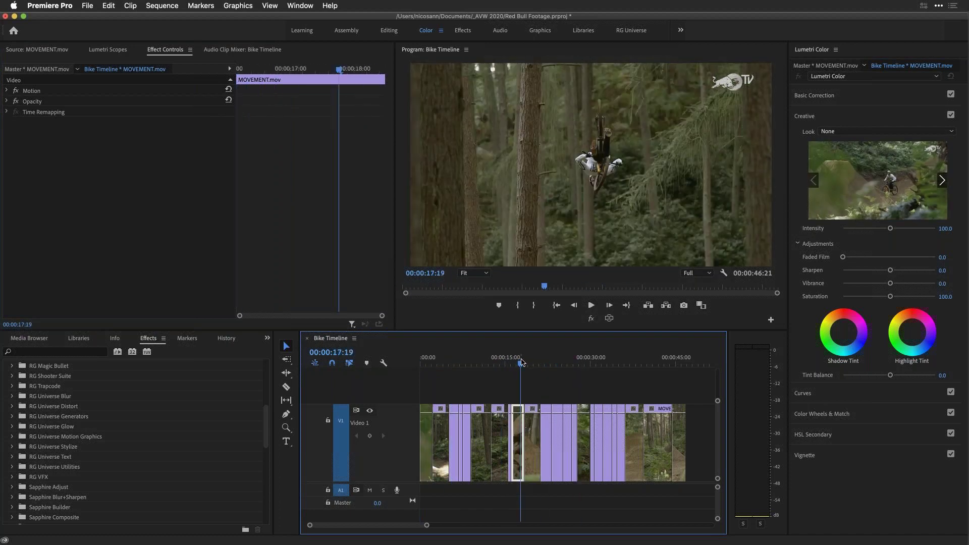
drag(570, 365, 603, 360)
drag(513, 358, 471, 359)
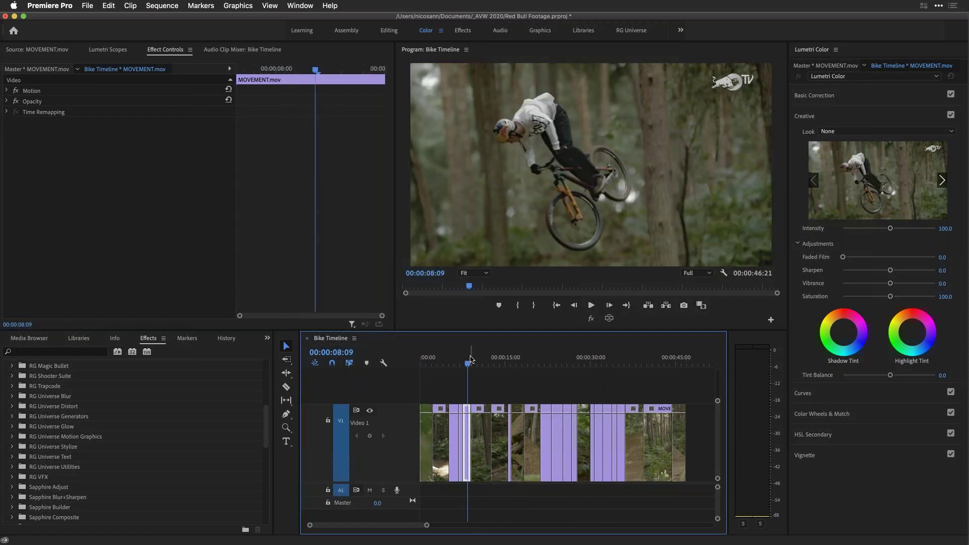
click(517, 358)
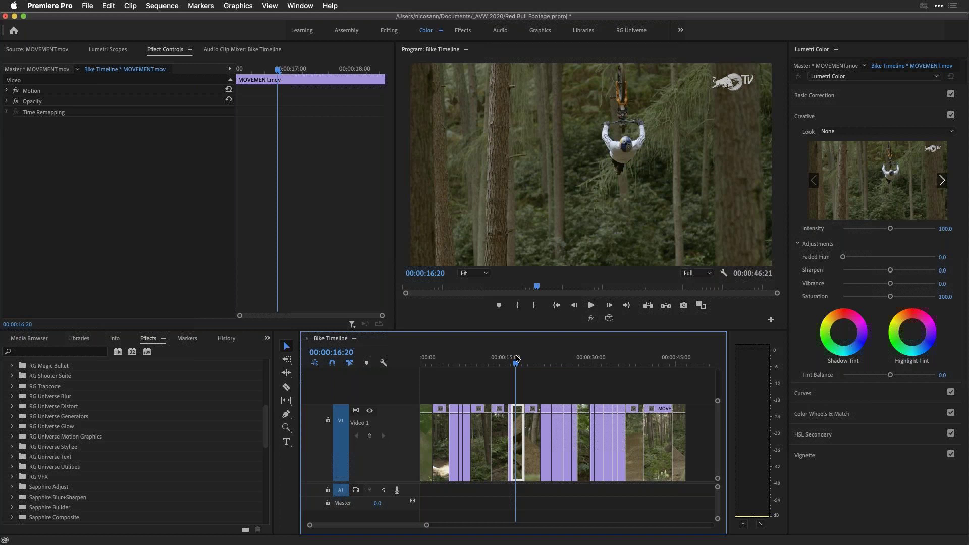
Open the Scene Edit Detection options for all Bike Timeline clips, dismiss them without analyzing, and deselect the clips.
click(496, 387)
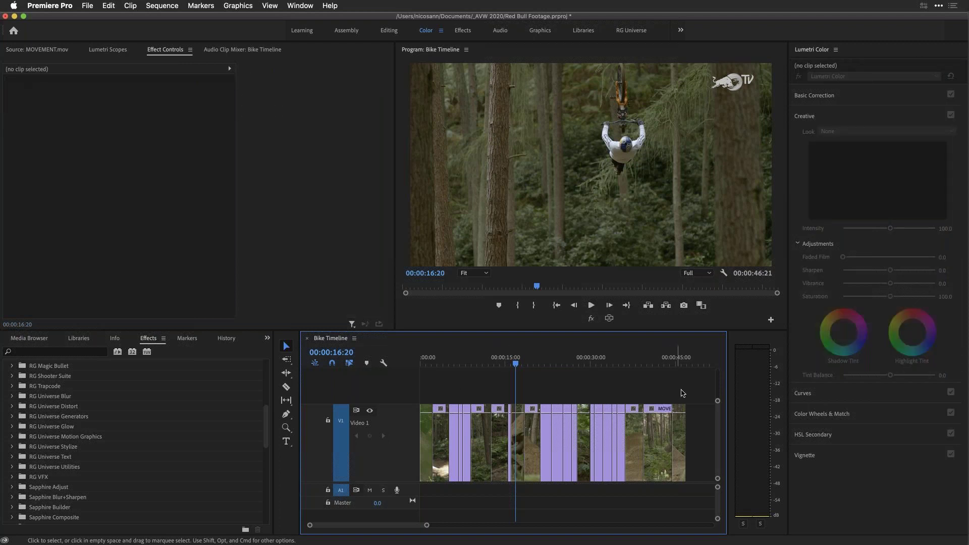
drag(689, 389, 419, 459)
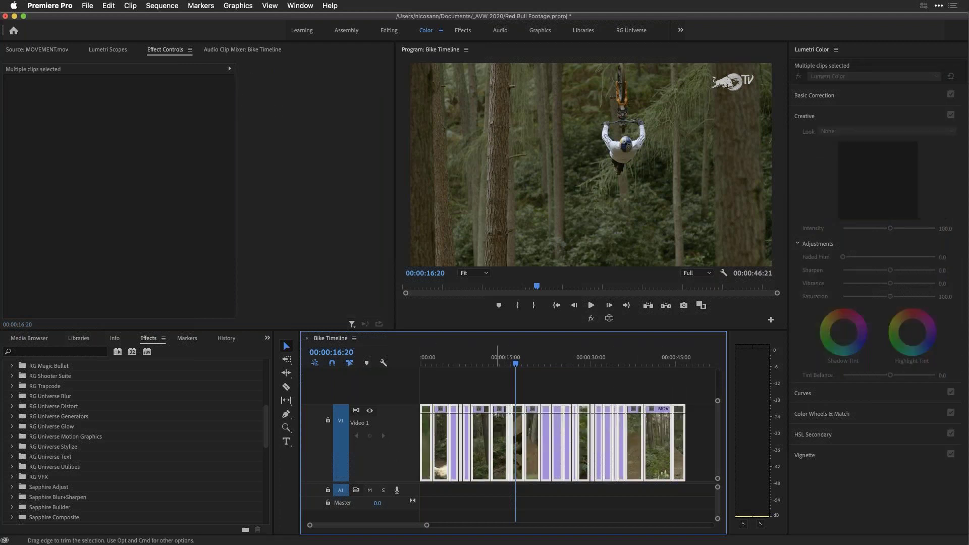
right_click(484, 431)
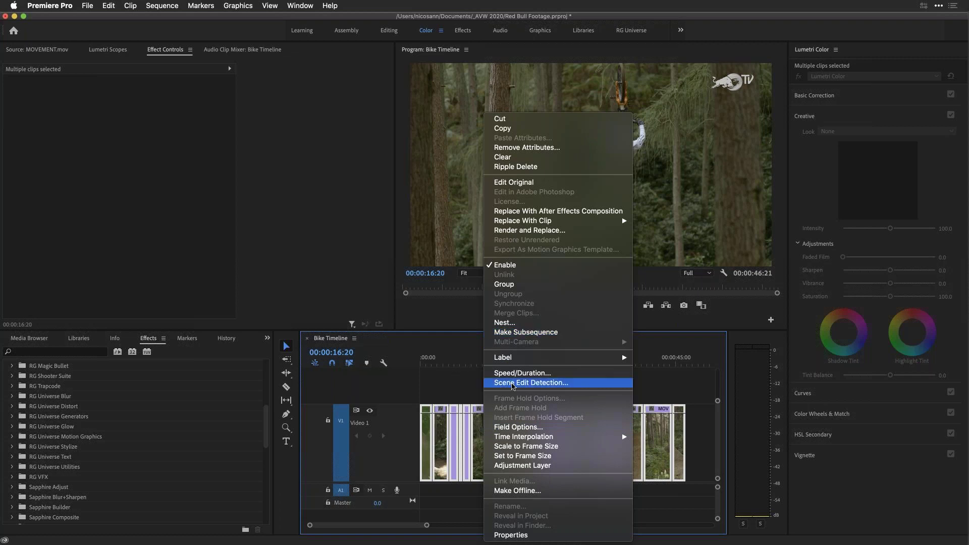
click(511, 385)
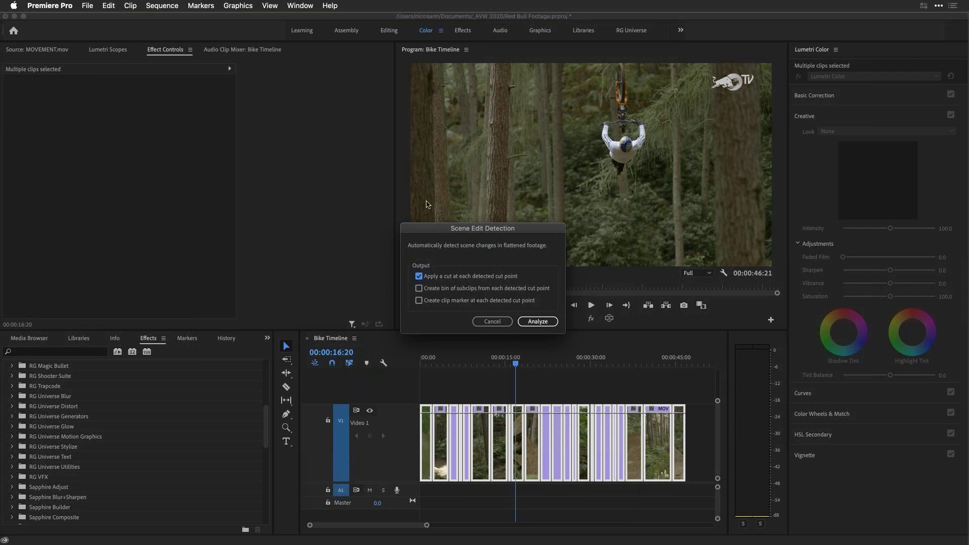
drag(448, 230, 303, 171)
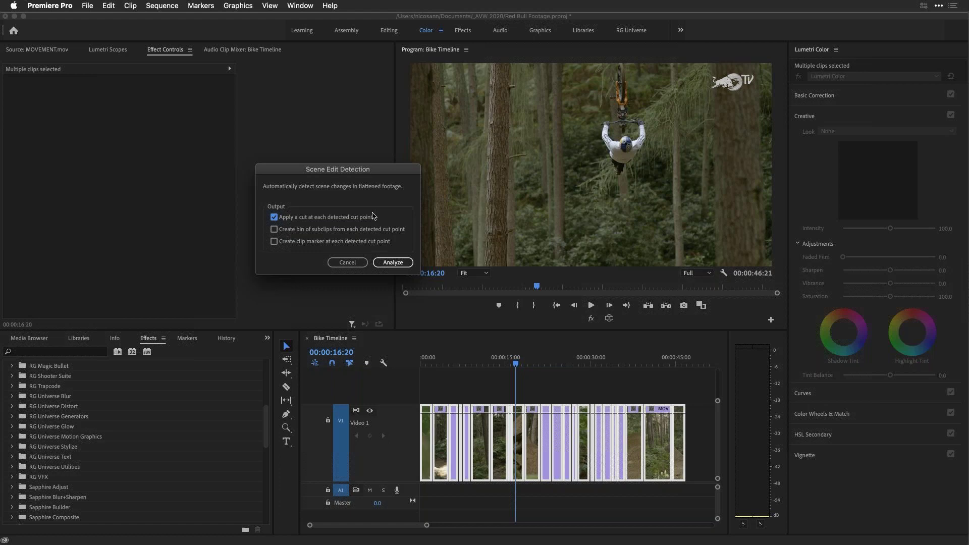
click(347, 262)
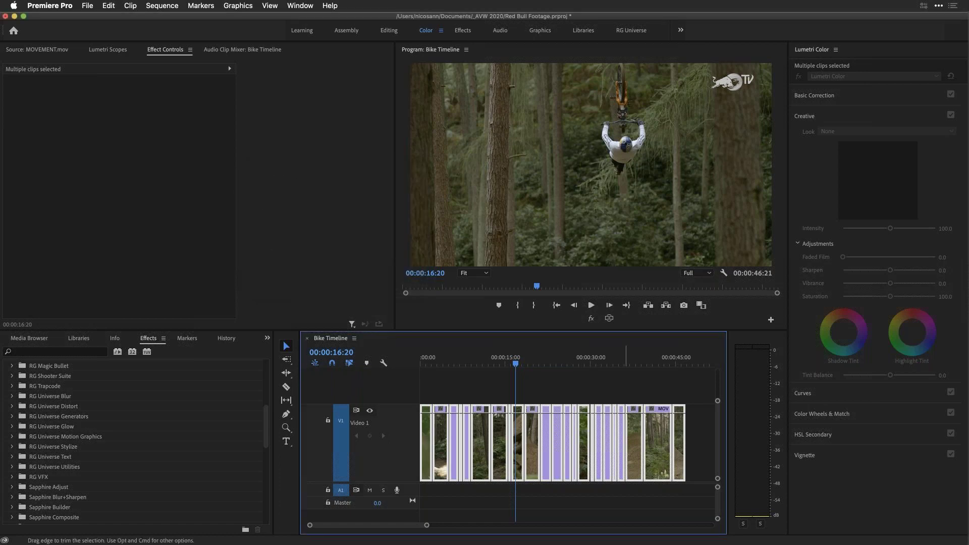
click(623, 385)
Review the Bike Timeline clips at closer zoom from about 00:00:19:23 to 00:00:45:14, returning to 00:00:41:12.
drag(513, 358, 533, 359)
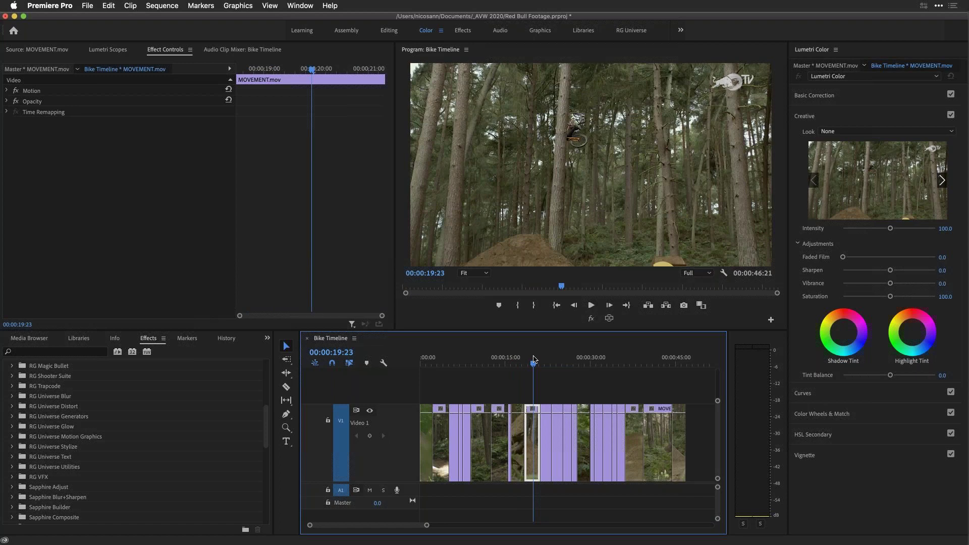
key(equal)
key(equal)
mouse_move(626, 363)
mouse_down()
mouse_move(470, 359)
mouse_move(627, 361)
mouse_up()
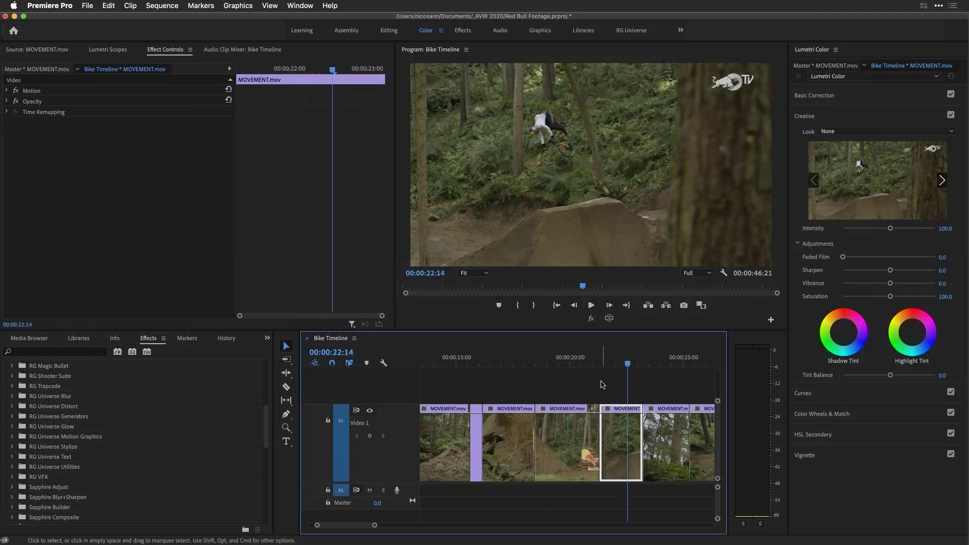
scroll(602, 385, right, 5)
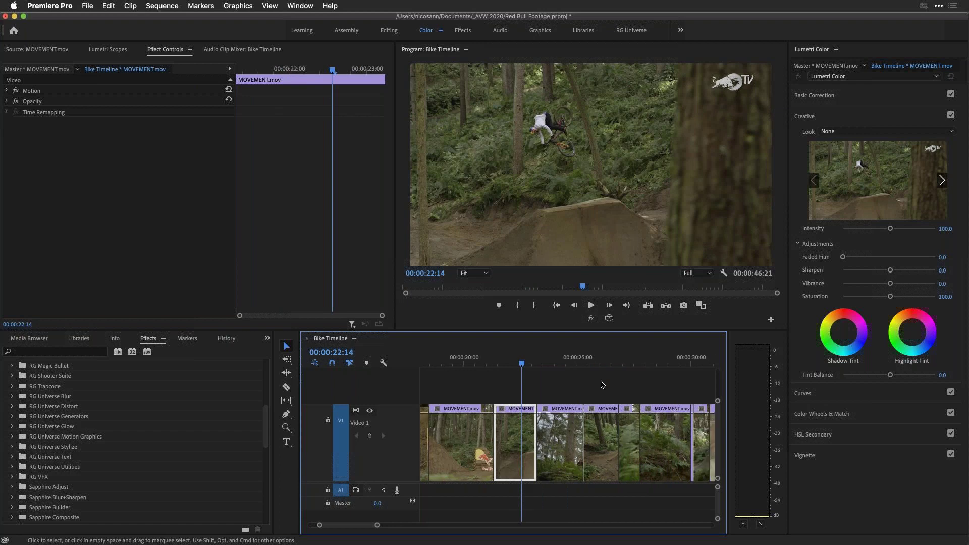
key(minus)
click(582, 361)
drag(601, 362, 620, 362)
scroll(623, 363, right, 4)
click(674, 360)
scroll(620, 366, right, 4)
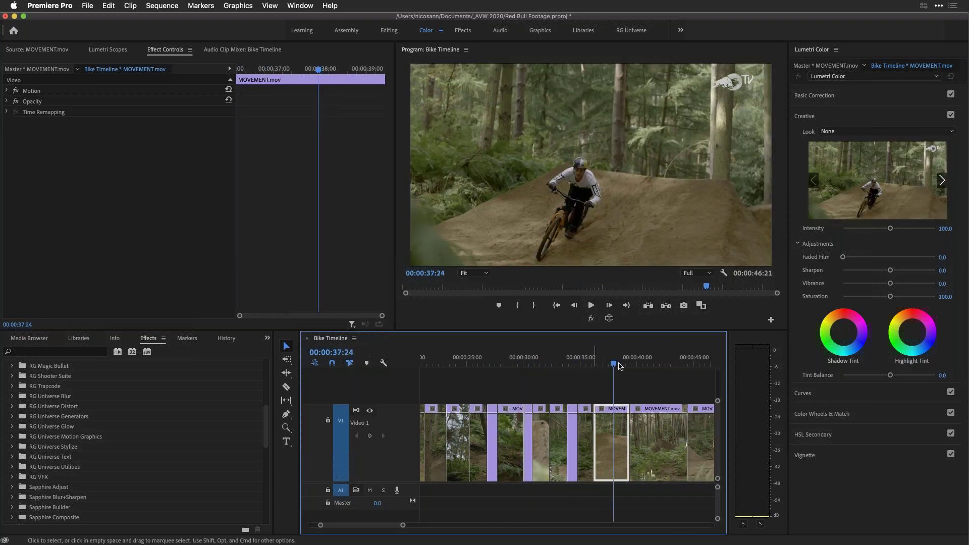
scroll(649, 362, right, 2)
click(625, 362)
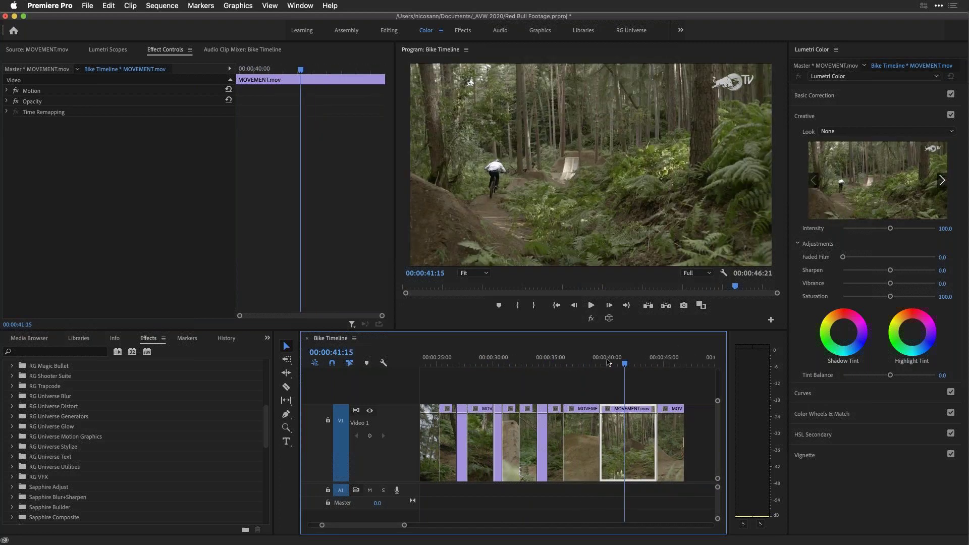
click(670, 358)
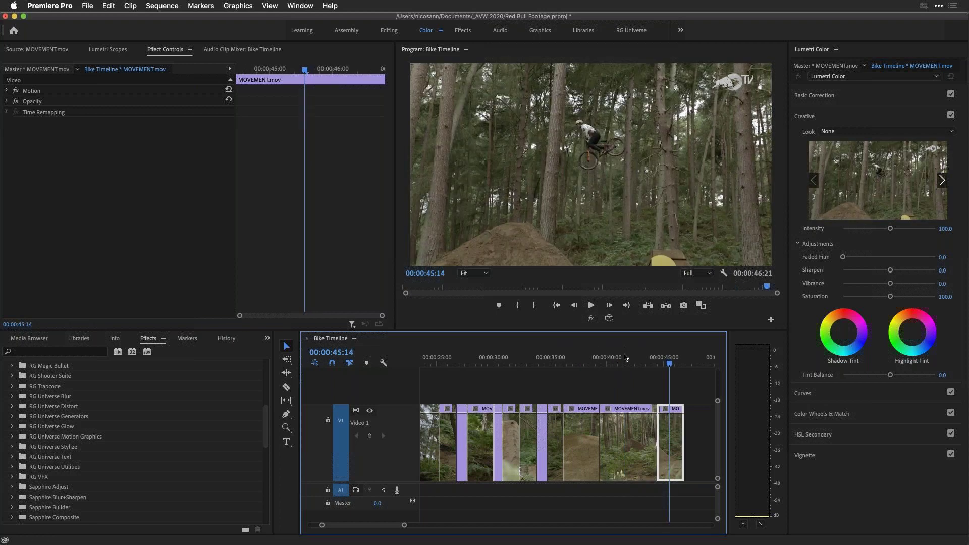
click(625, 358)
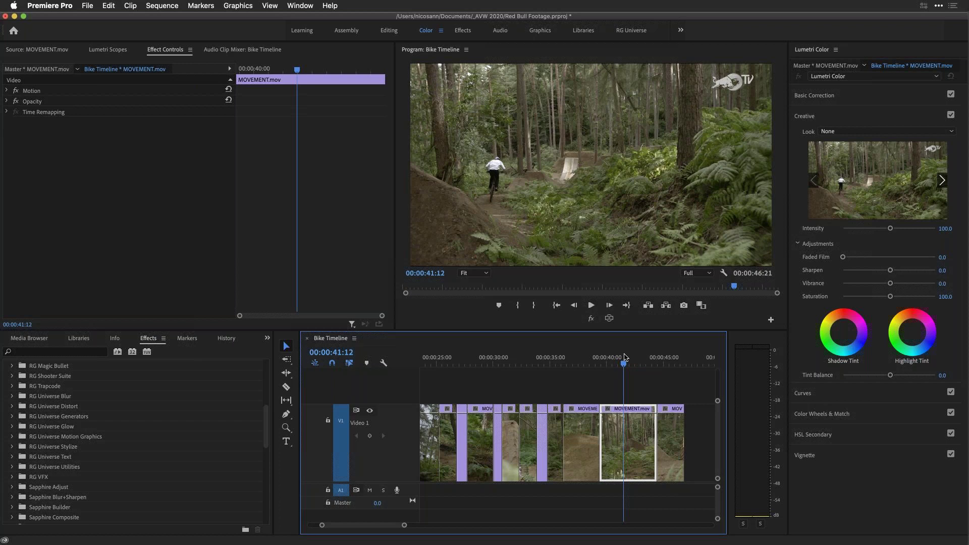
Show the full Bike Timeline and spot-check clips at its start, middle and end, stopping at 00:00:46:01.
key(minus)
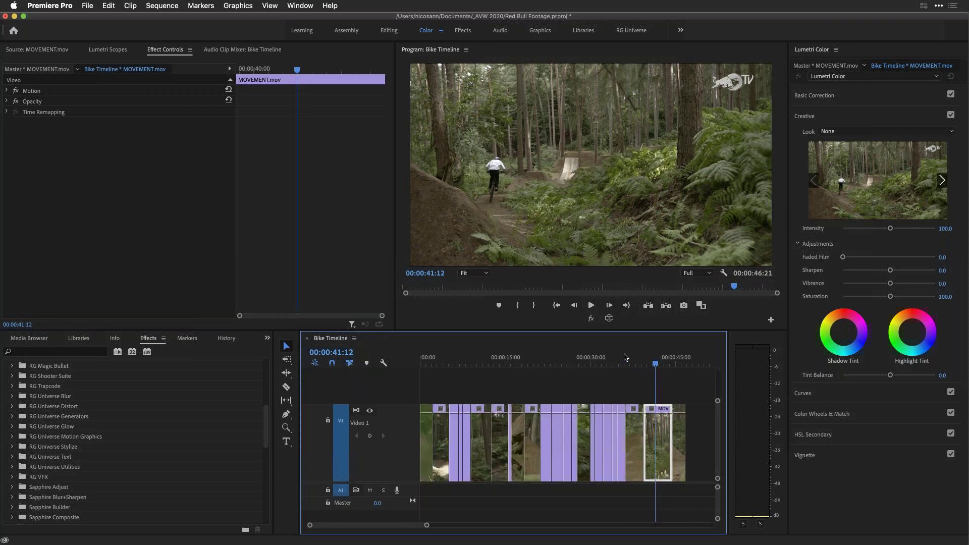
click(564, 354)
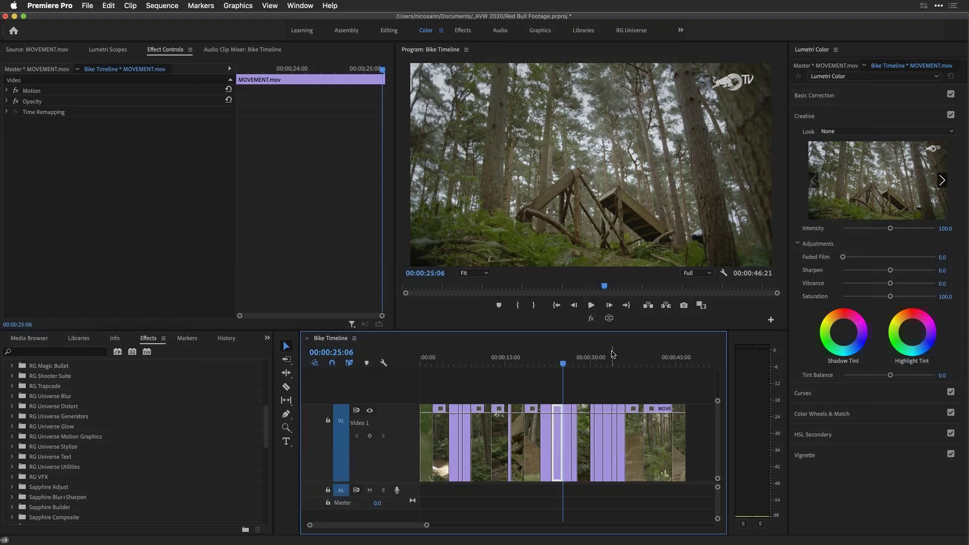
click(661, 356)
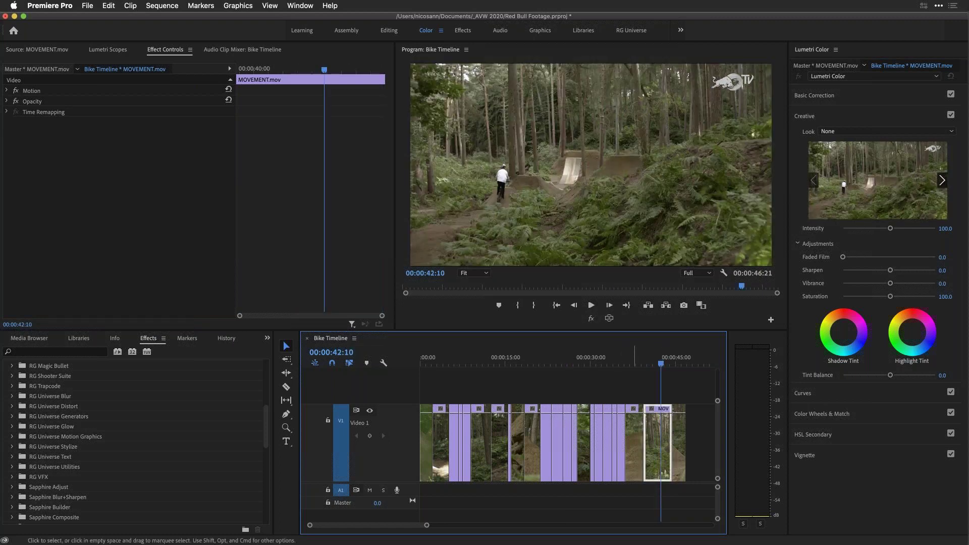
click(451, 356)
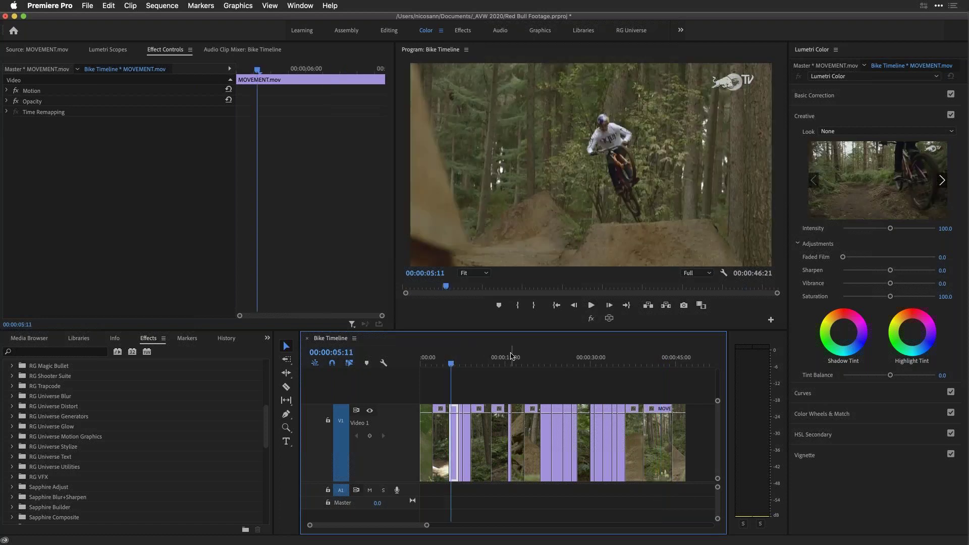
click(566, 356)
click(644, 356)
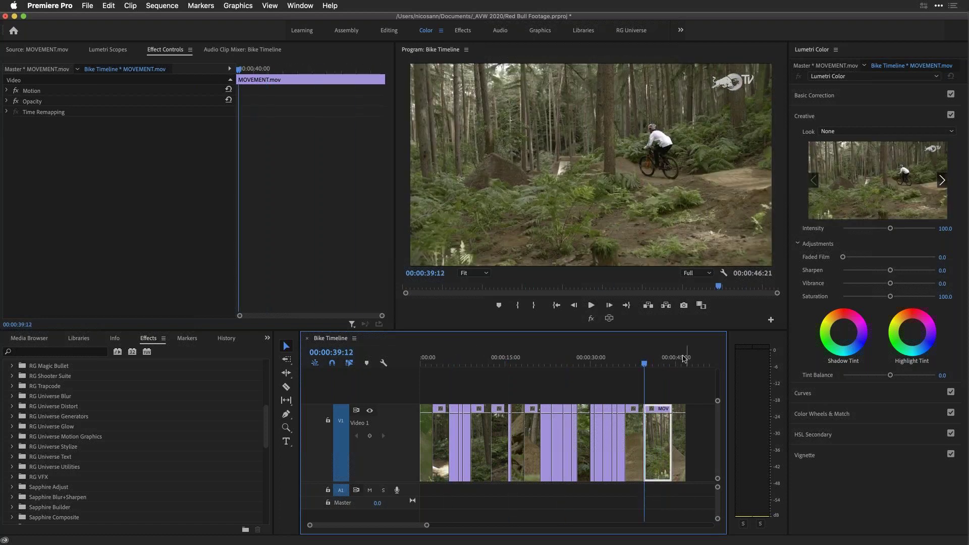
click(684, 357)
click(680, 357)
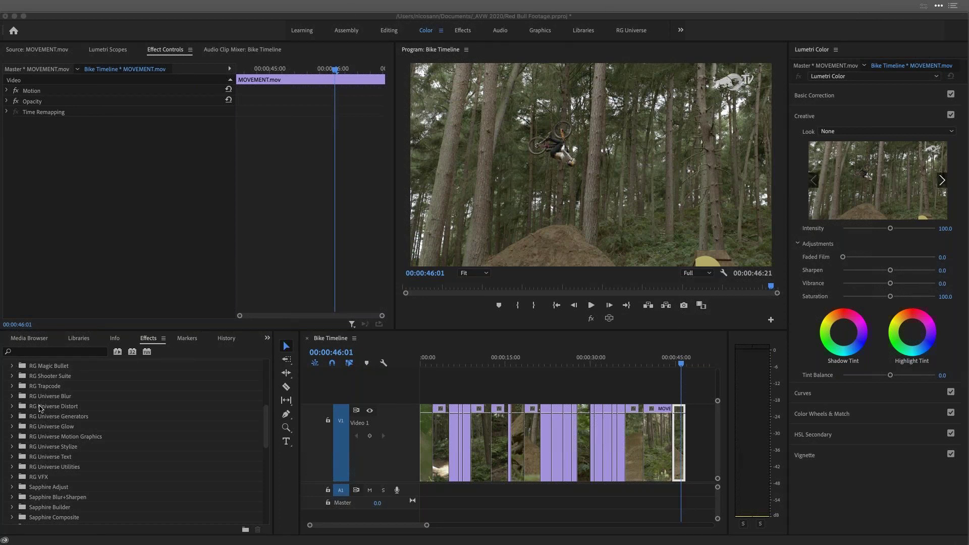
Apply the RG Magic Bullet Looks effect to the master clip of MOVEMENT.mov.
scroll(40, 408, up, 5)
scroll(27, 425, down, 3)
scroll(28, 425, up, 3)
scroll(27, 425, up, 1)
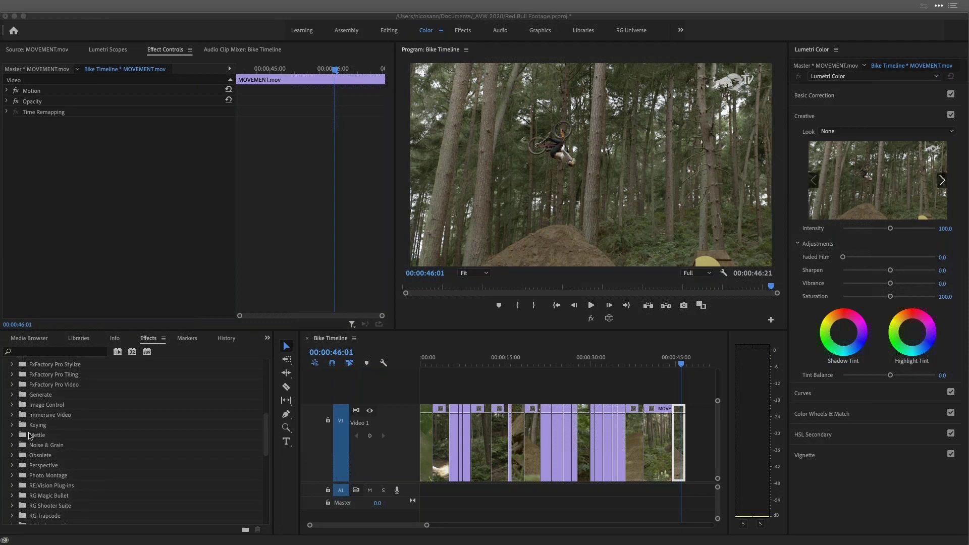
scroll(30, 434, down, 4)
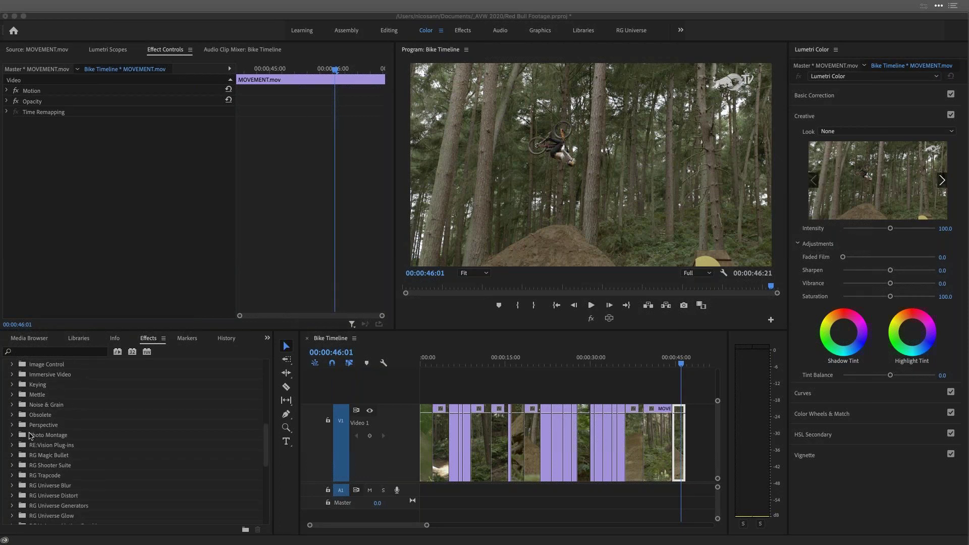
click(12, 425)
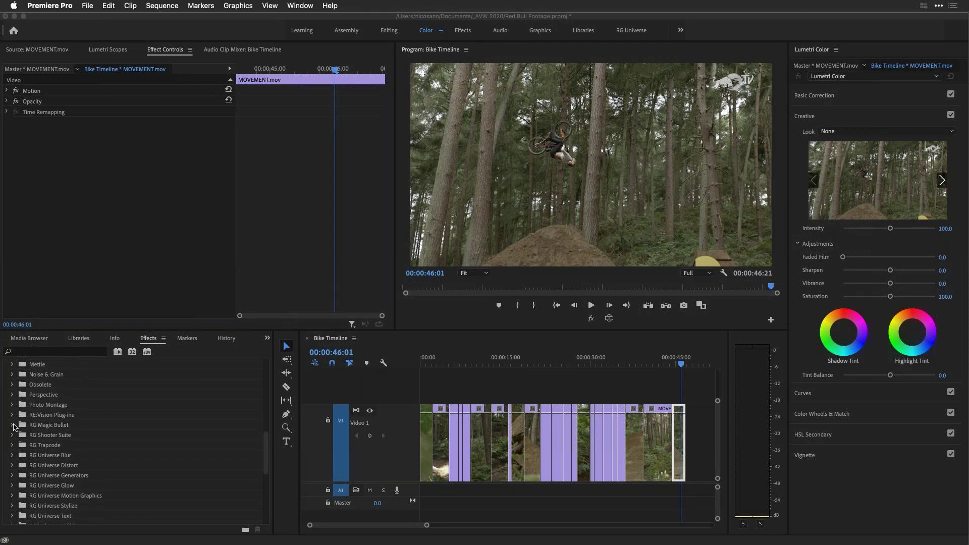
click(11, 427)
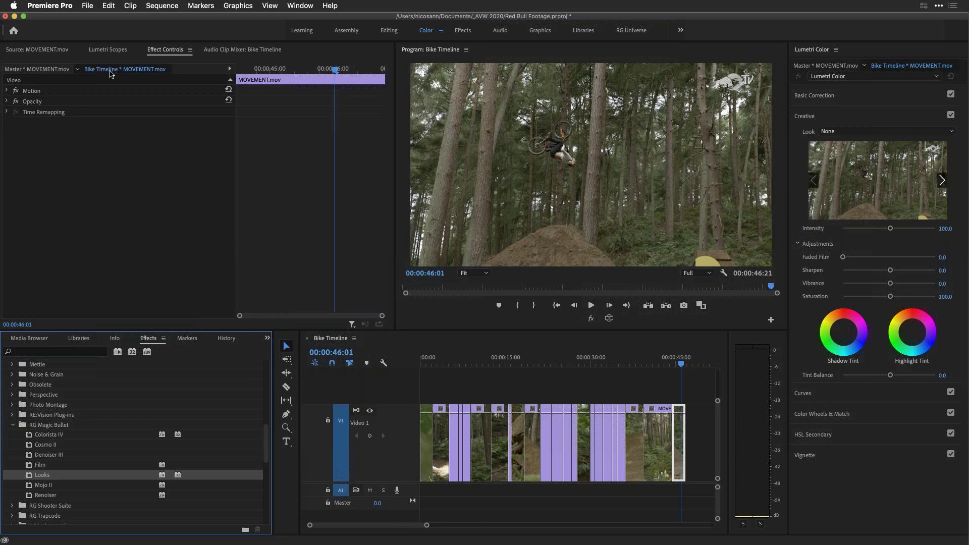
click(32, 70)
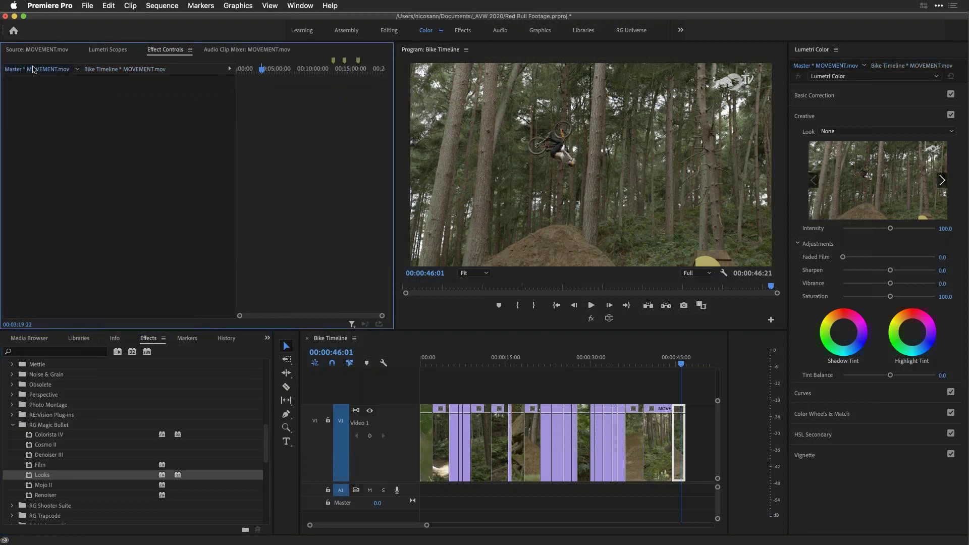
click(39, 354)
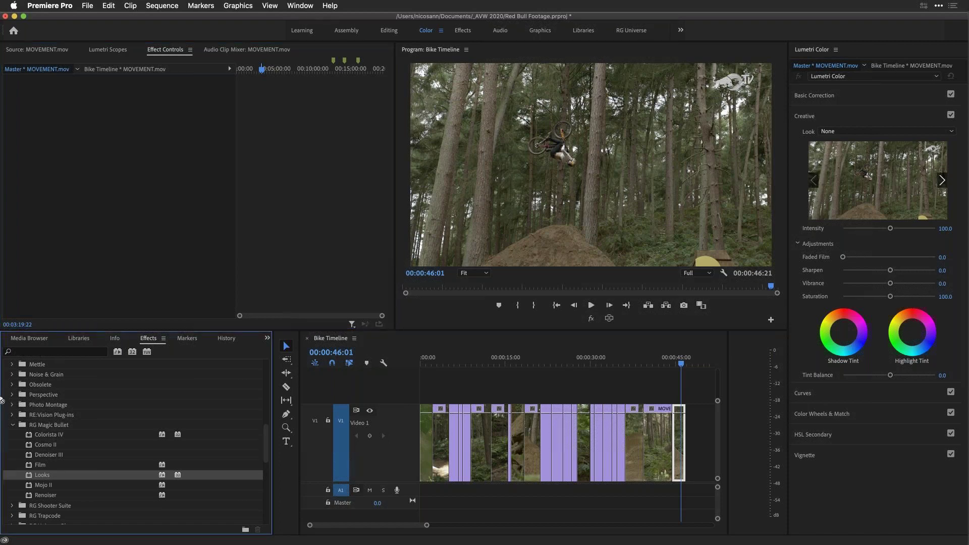
drag(1, 401, 118, 202)
Examine the Bike Timeline clips up close from about 00:00:20:00 and park the playhead at 00:00:28:16.
click(534, 360)
key(equal)
key(equal)
key(equal)
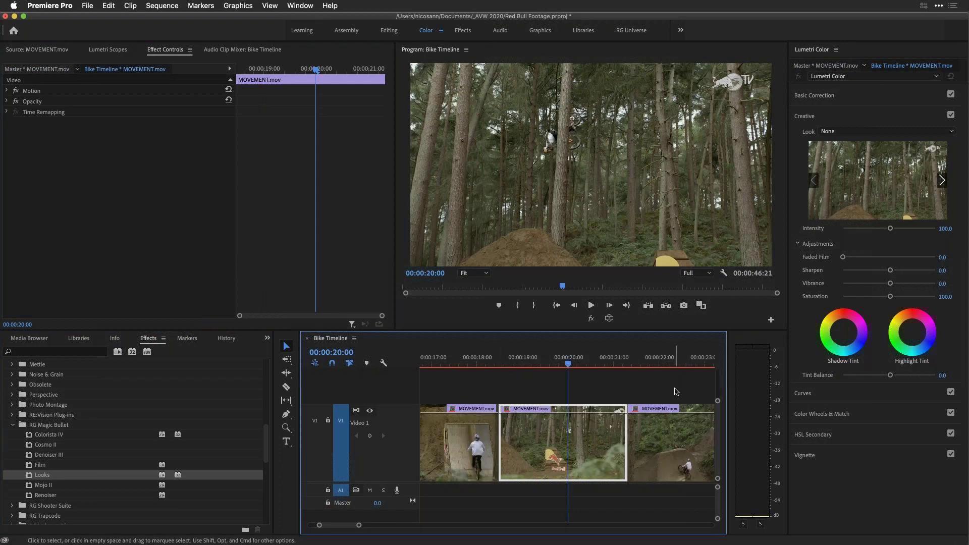
scroll(676, 356, down, 5)
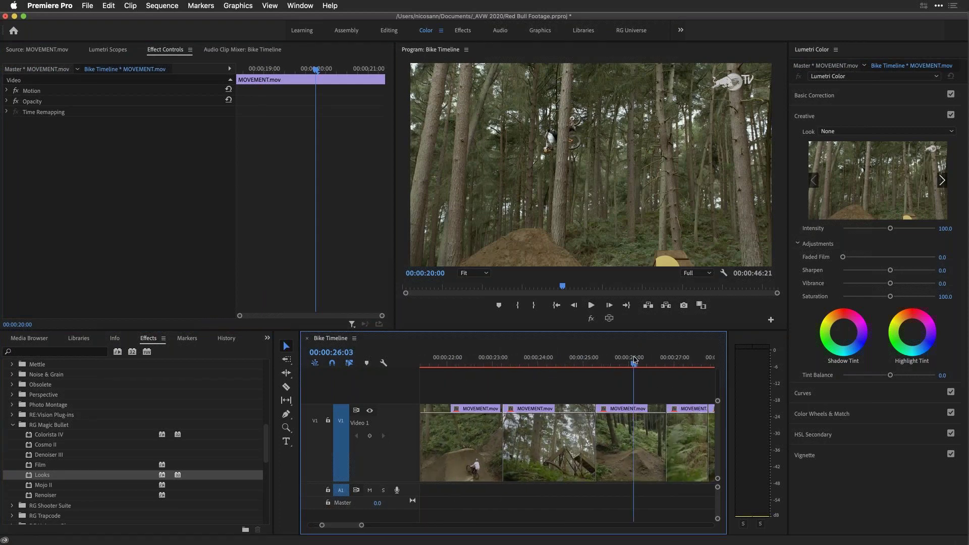
click(633, 359)
scroll(635, 383, down, 4)
scroll(634, 383, down, 1)
click(512, 360)
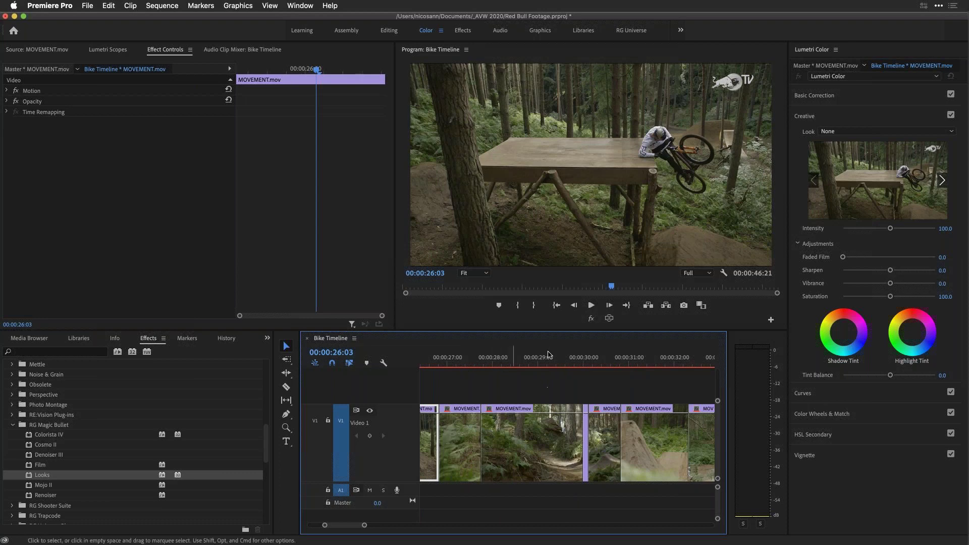
click(609, 360)
click(520, 357)
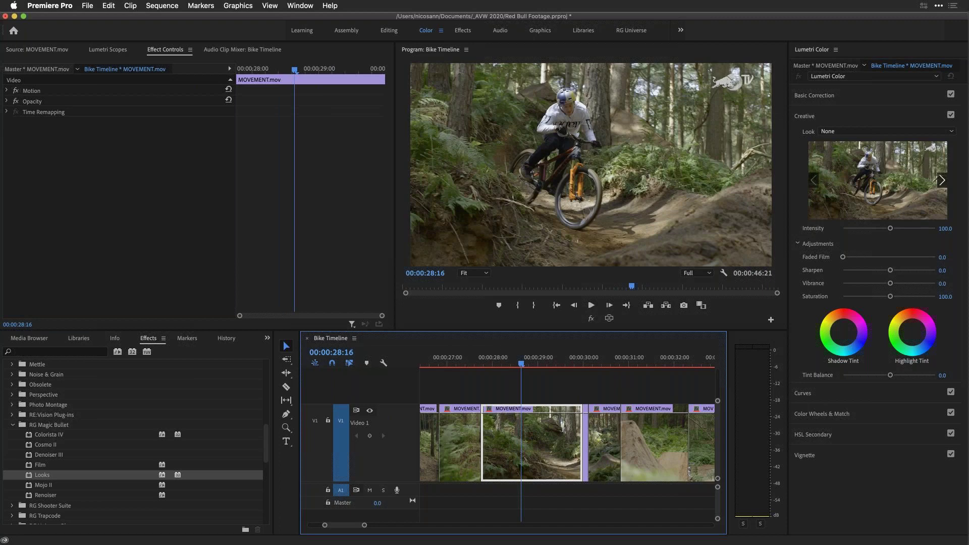
Set the master clip's Magic Bullet Looks to the Blockbuster look Chronometer, and view the full timeline at 00:00:31:08.
click(29, 69)
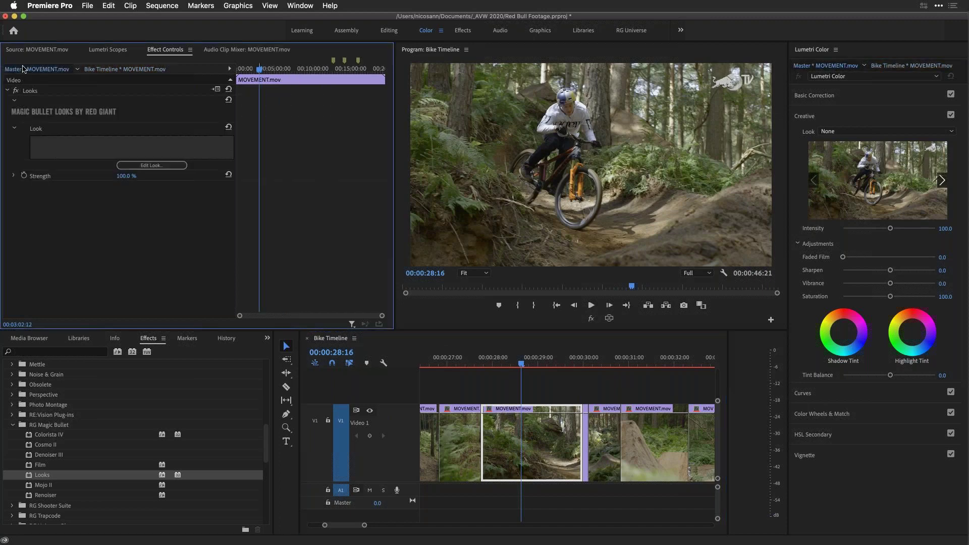
click(167, 165)
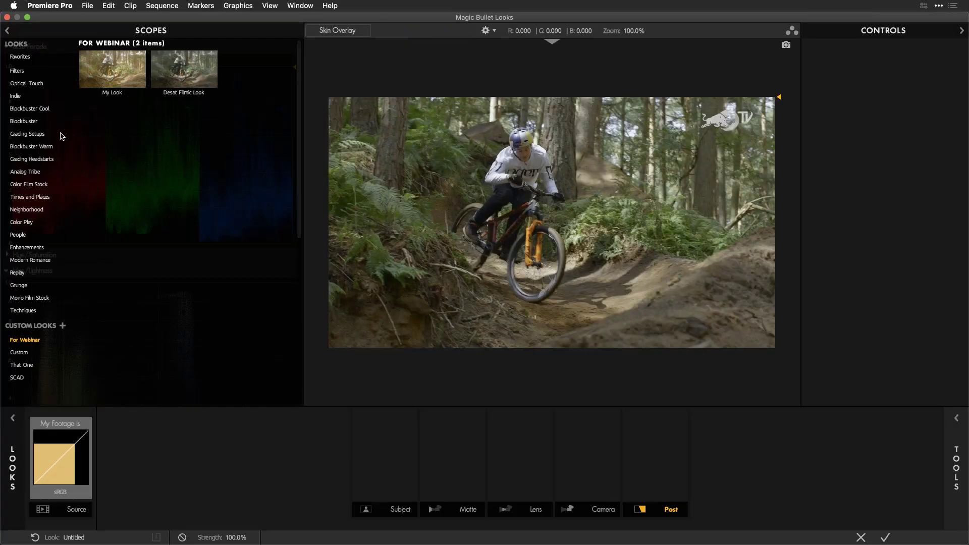
click(34, 122)
click(114, 174)
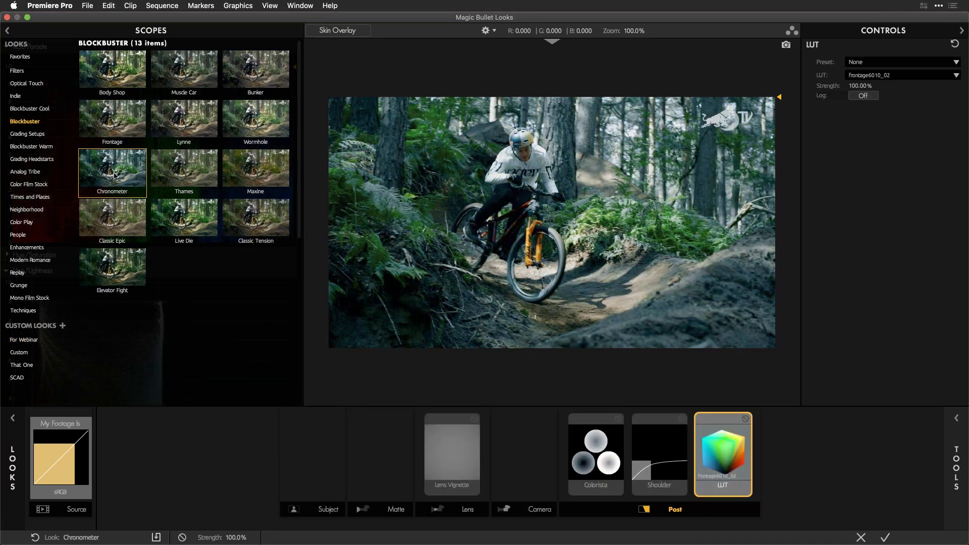
drag(484, 18, 308, 17)
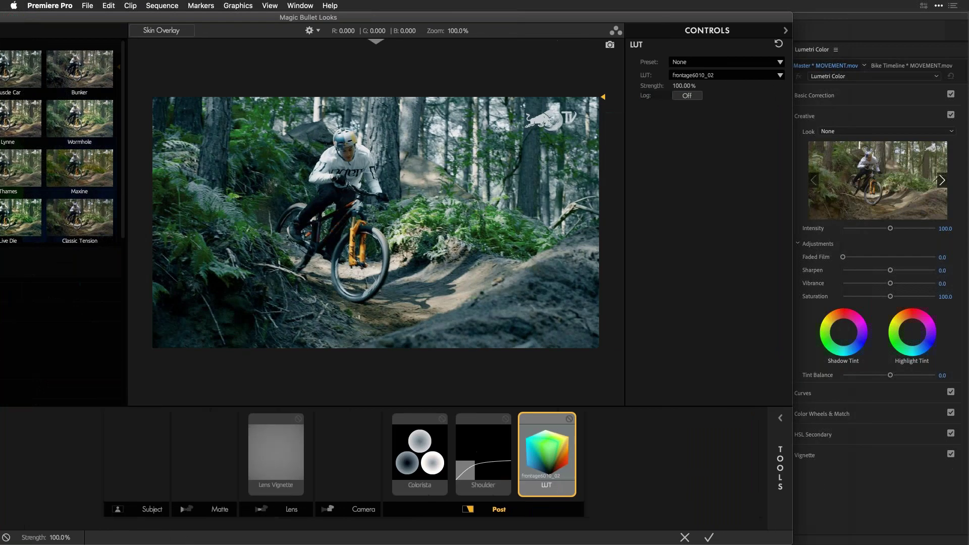
click(710, 538)
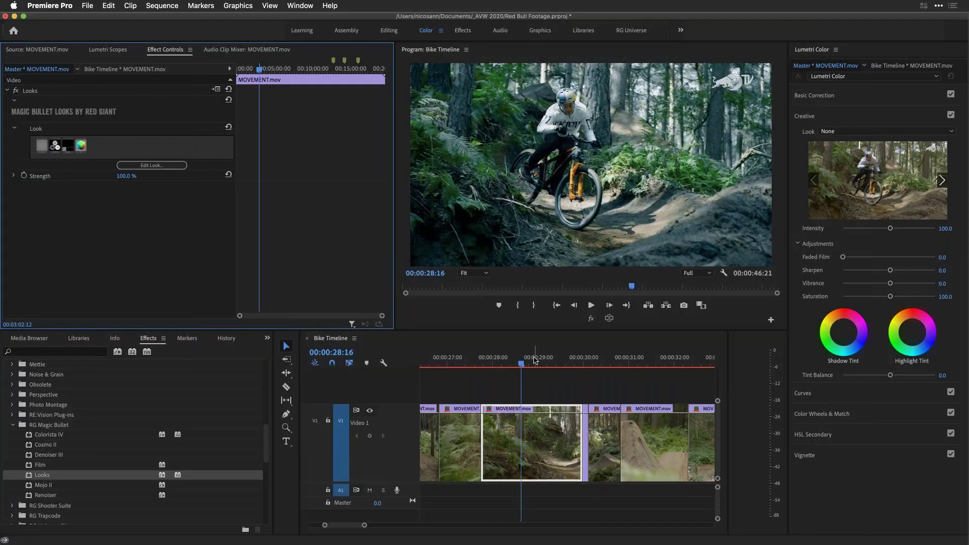
click(644, 360)
key(backslash)
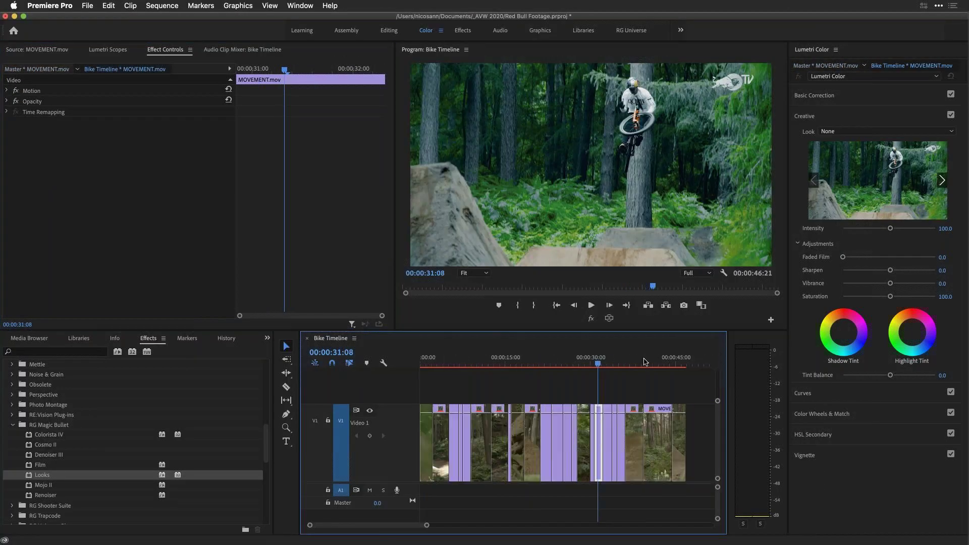
Park the playhead at 00:00:41:22 and open the Magic Bullet look of the MOVEMENT.mov master clip for editing.
click(658, 360)
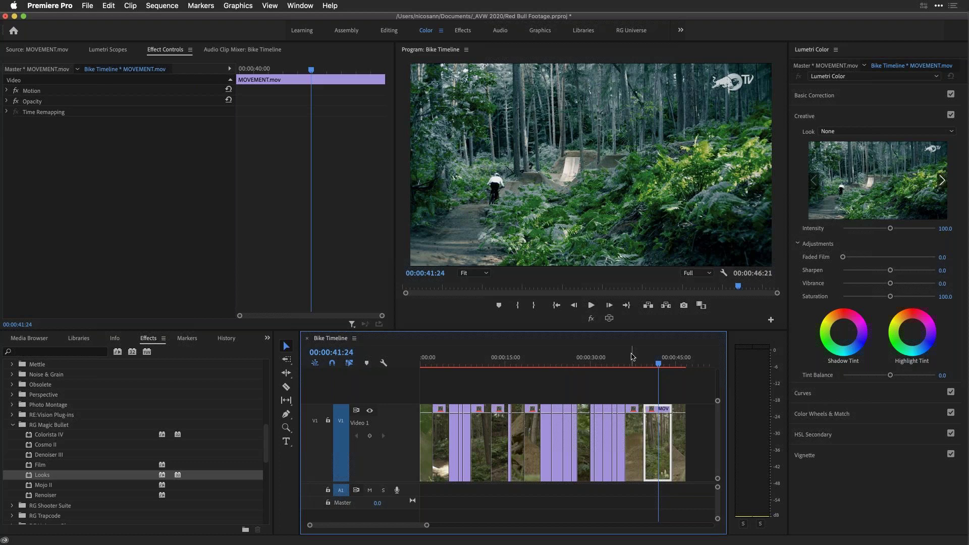
drag(623, 357, 640, 359)
click(657, 360)
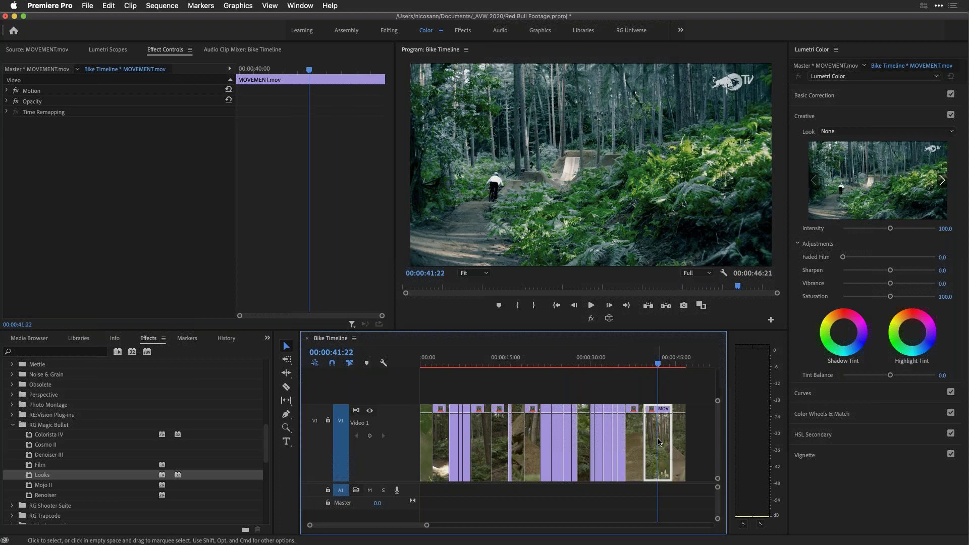
click(48, 70)
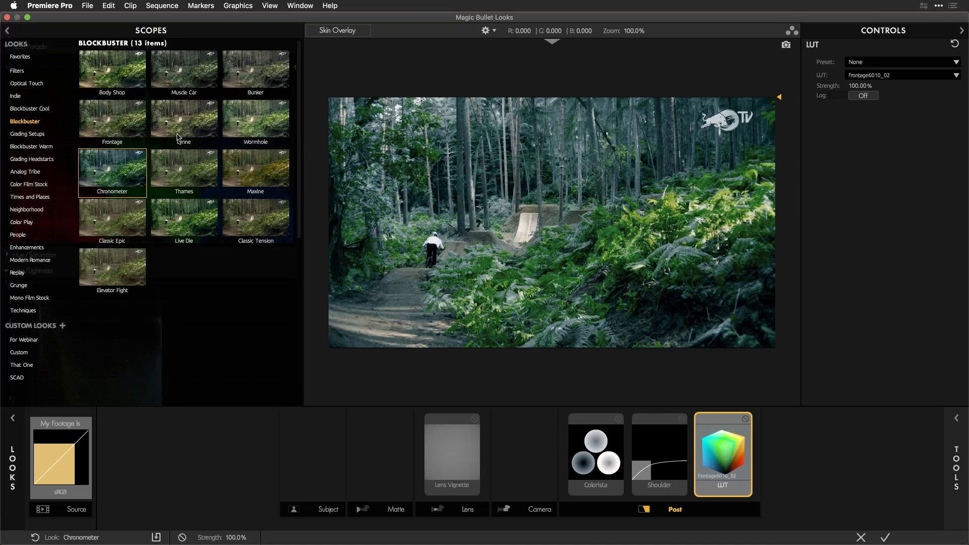
Try the Blockbuster look Lynne on the master clip, and set its look to Emeraldaze from Color Play.
click(184, 120)
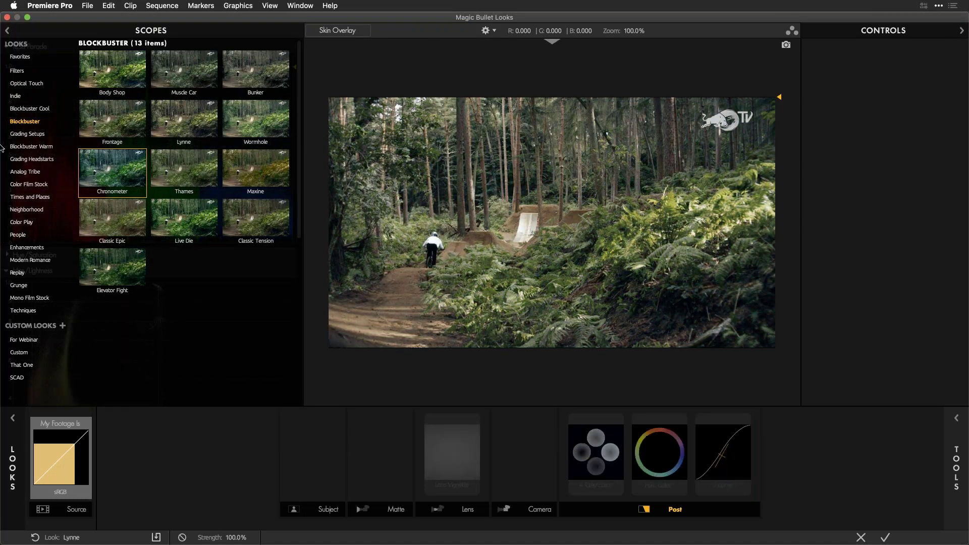
click(112, 171)
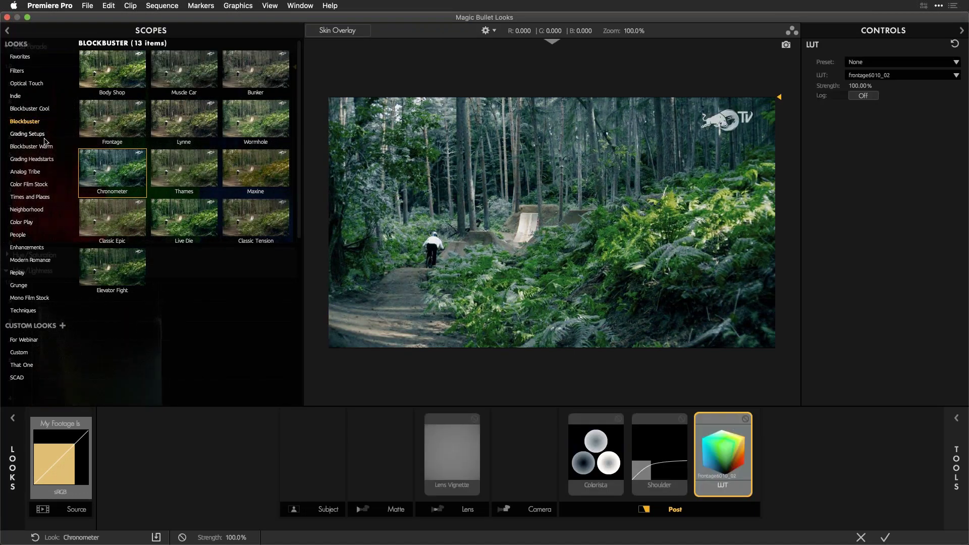
click(25, 223)
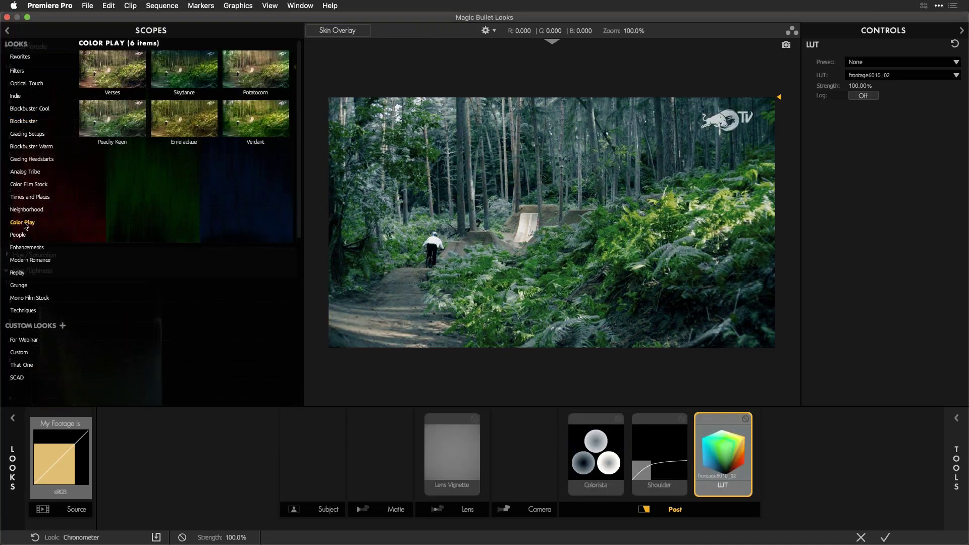
click(180, 121)
click(686, 451)
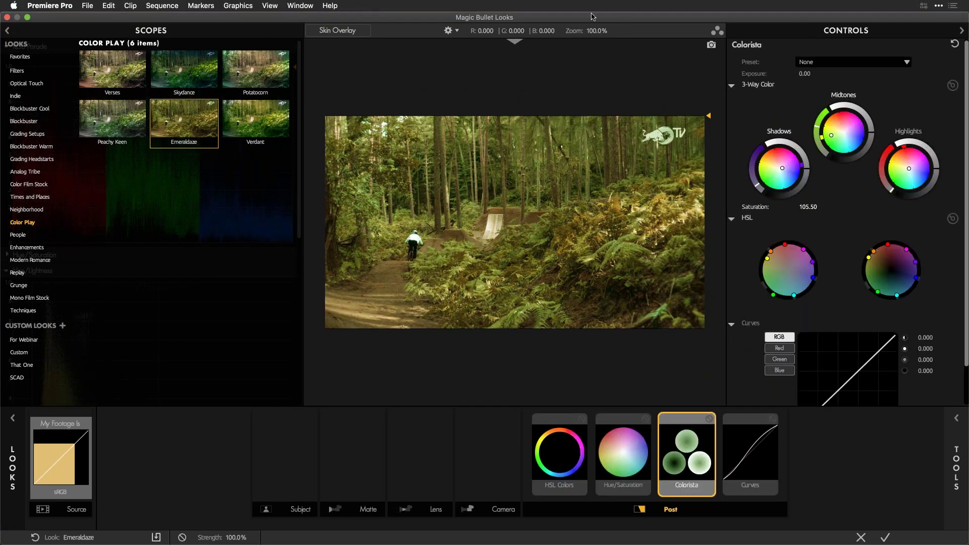
drag(593, 17, 436, 16)
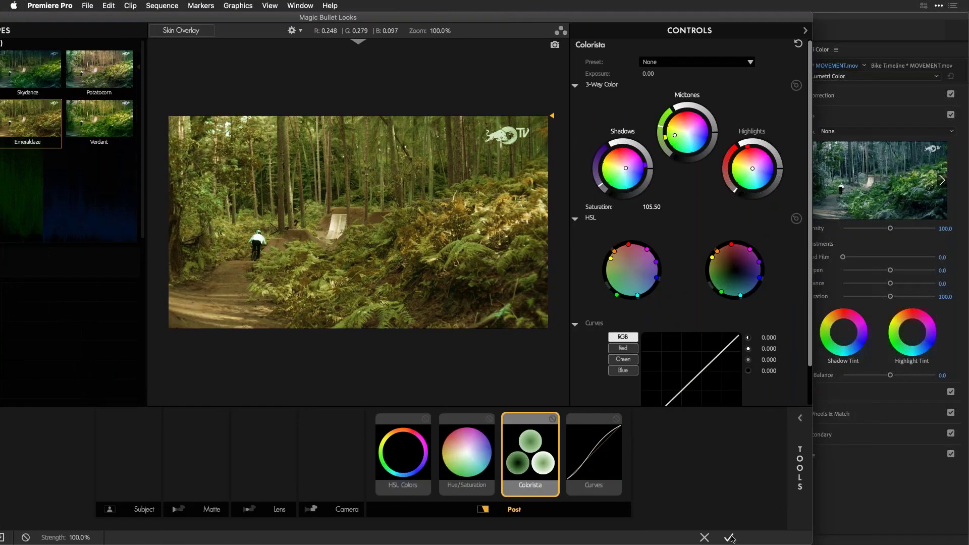
click(730, 538)
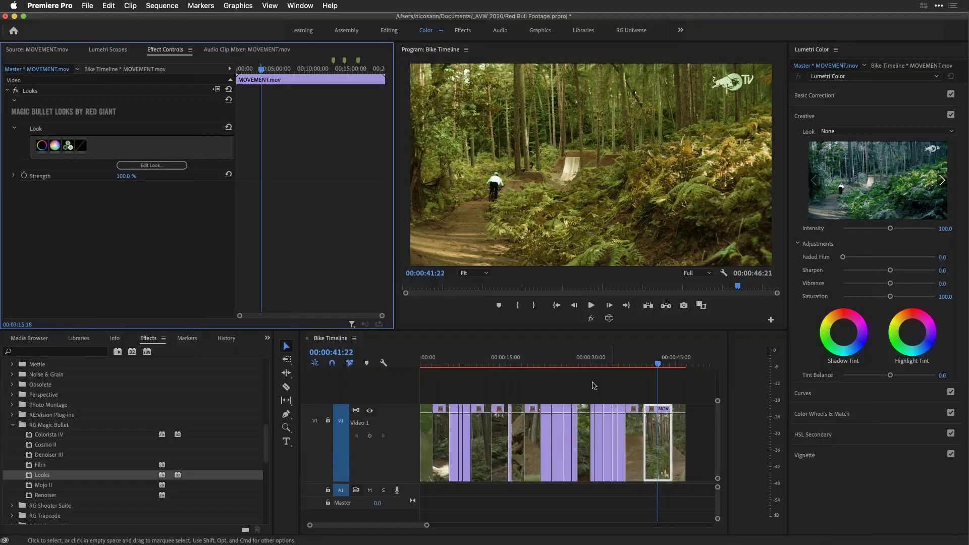
Spot-check the graded Bike Timeline clips at 00:00:18:03, 00:00:19:24 and 00:00:33:09, and show the full timeline.
click(523, 356)
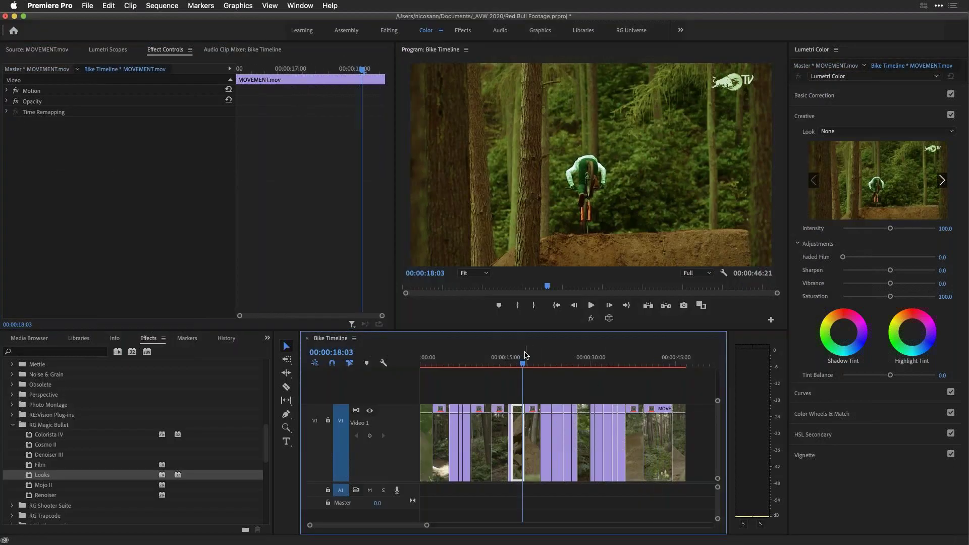
key(=)
key(=)
key(=)
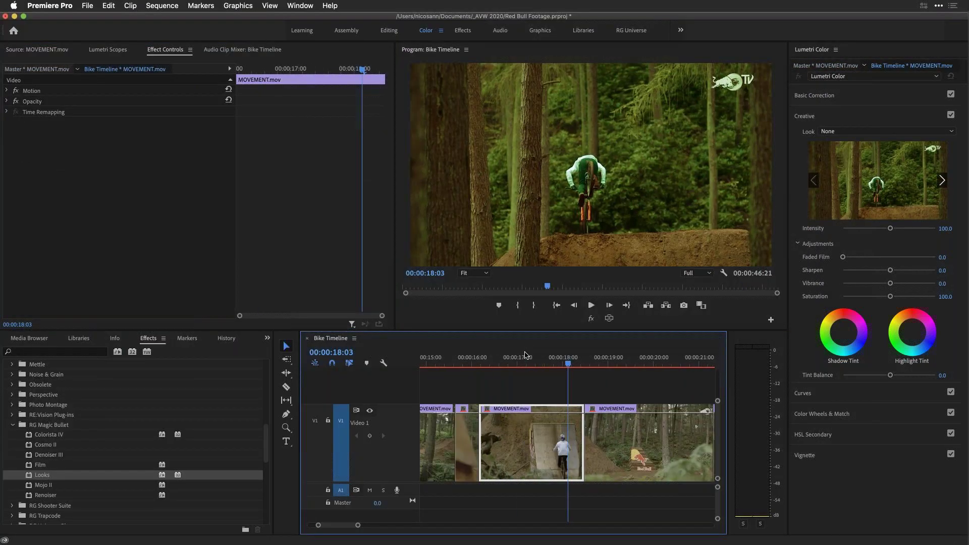
click(648, 358)
scroll(642, 359, down, 5)
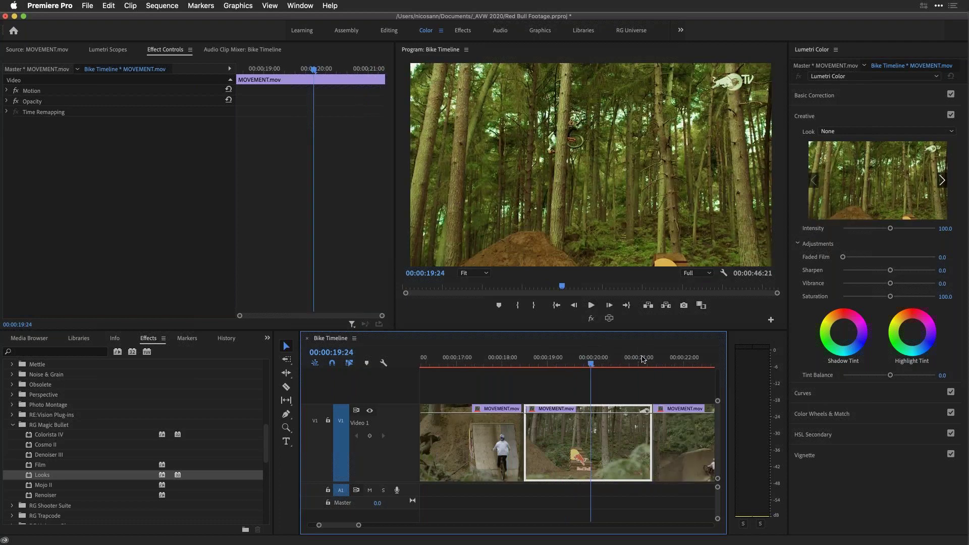
scroll(642, 359, down, 5)
click(581, 358)
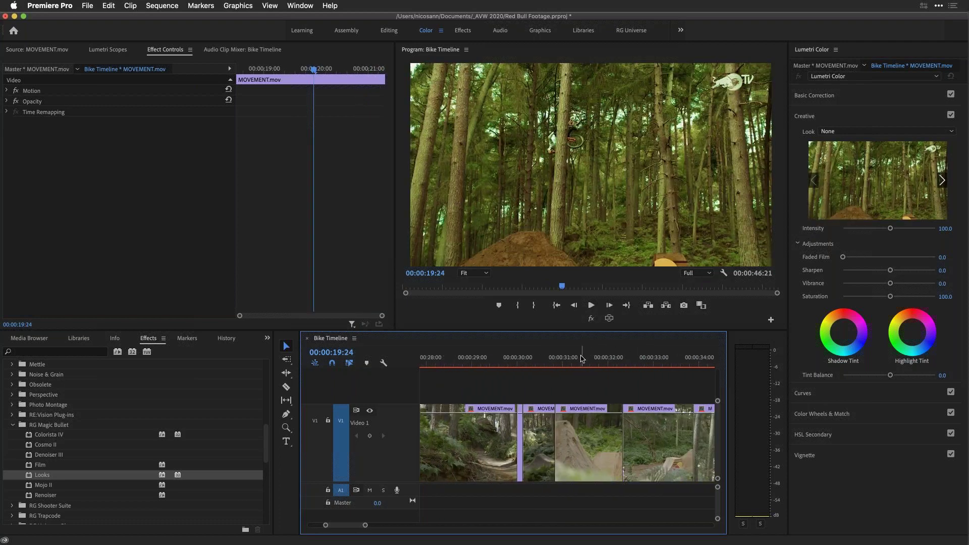
click(670, 360)
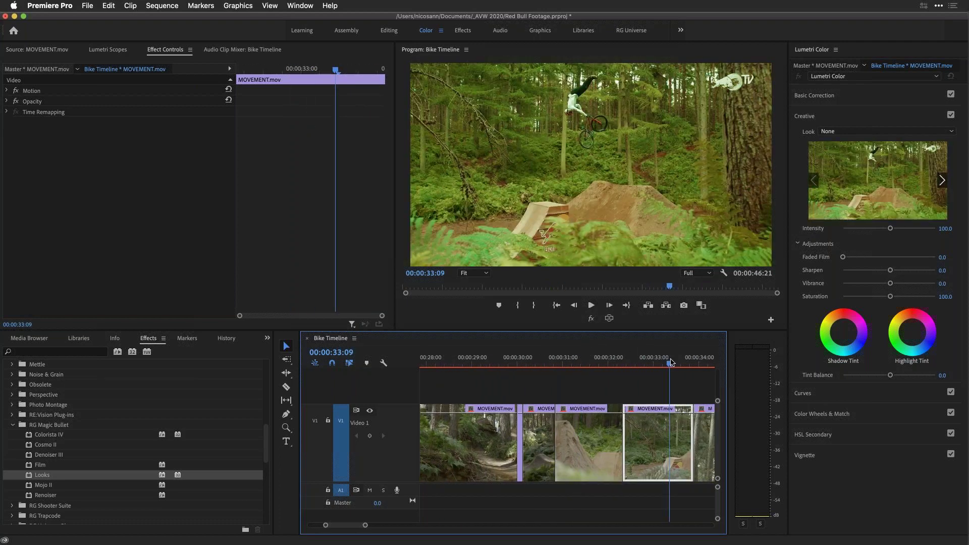
key(backslash)
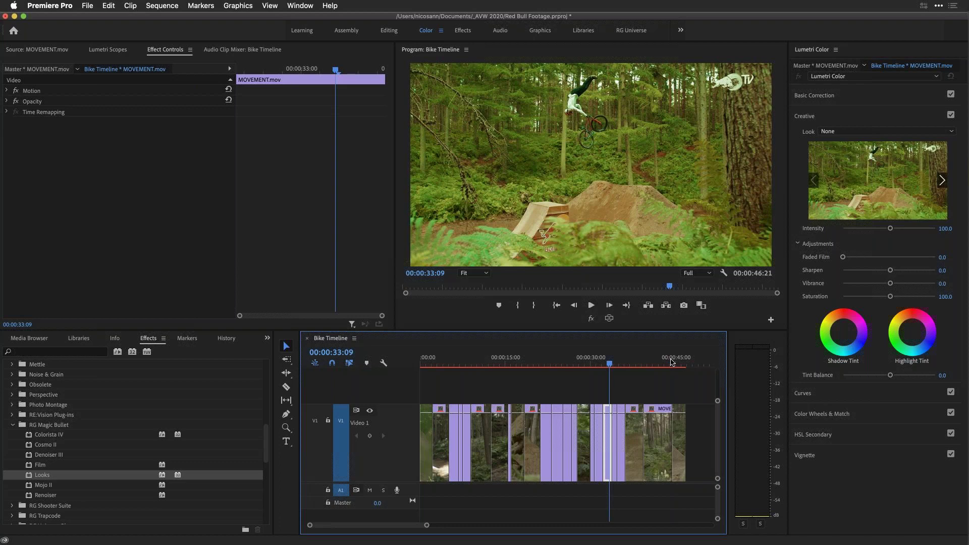
Review the last clips of the Bike Timeline up to 00:00:46:01 and park the playhead at 00:00:41:24.
scroll(671, 361, right, 3)
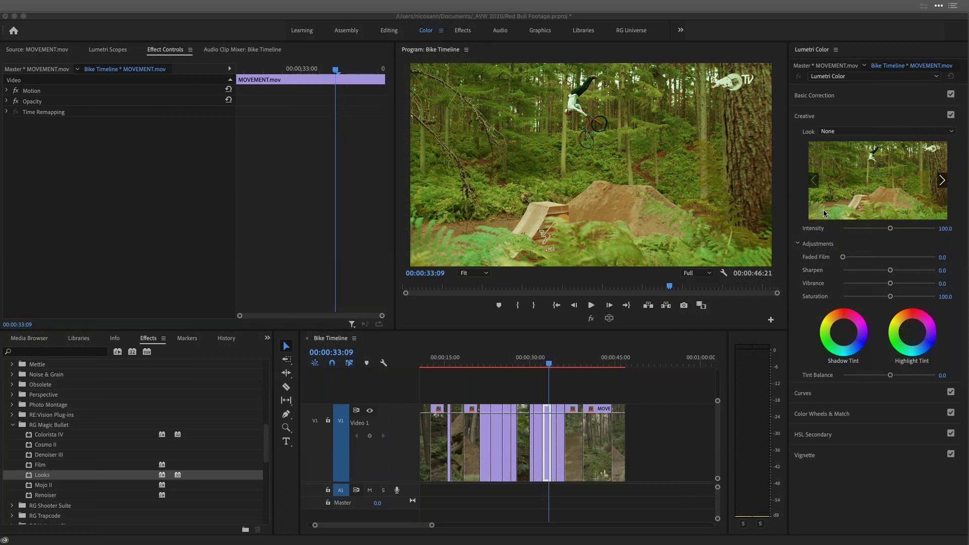
click(603, 358)
drag(594, 358, 618, 362)
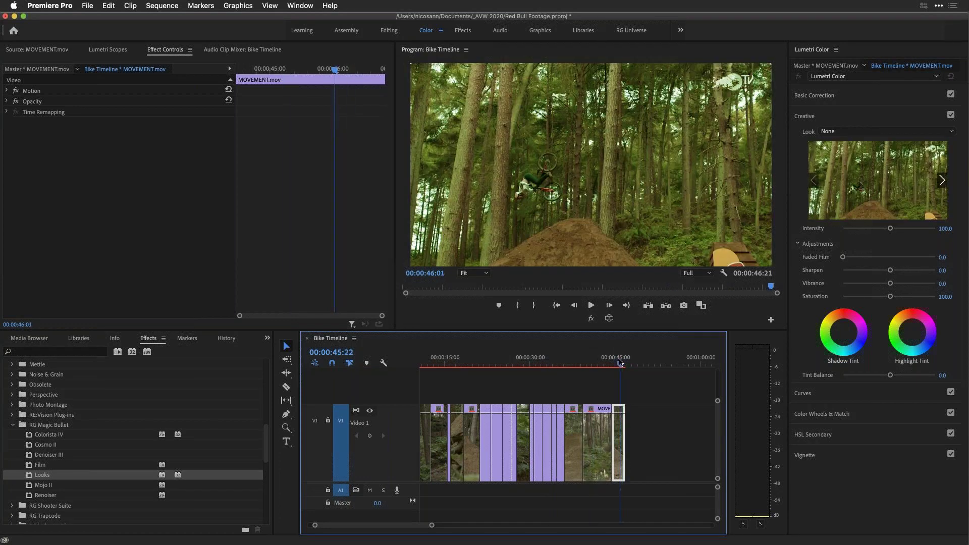
click(599, 358)
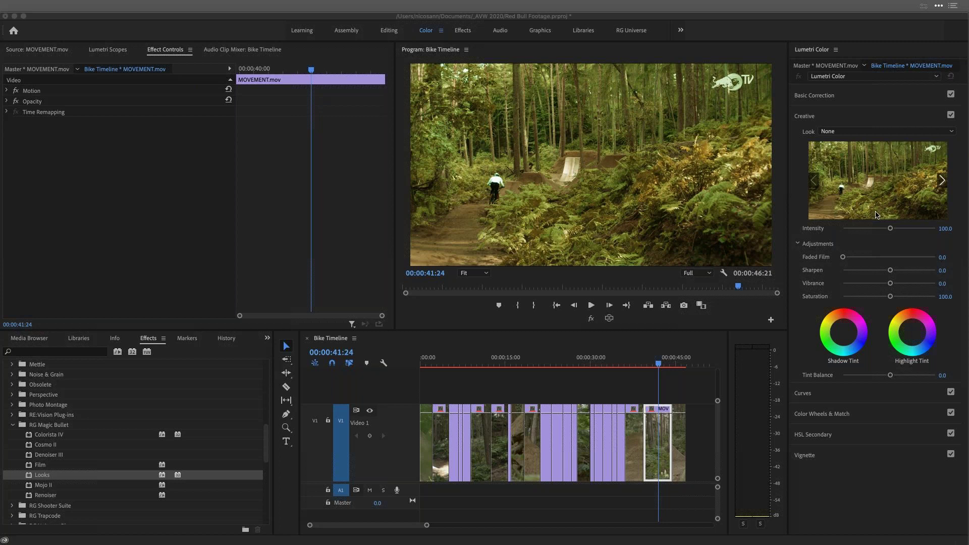
key(XF86AudioRaiseVolume)
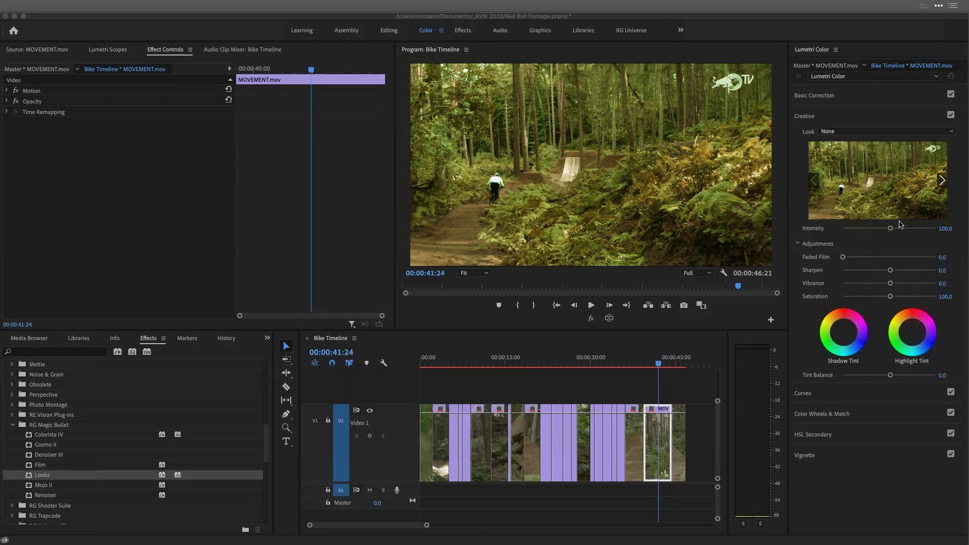
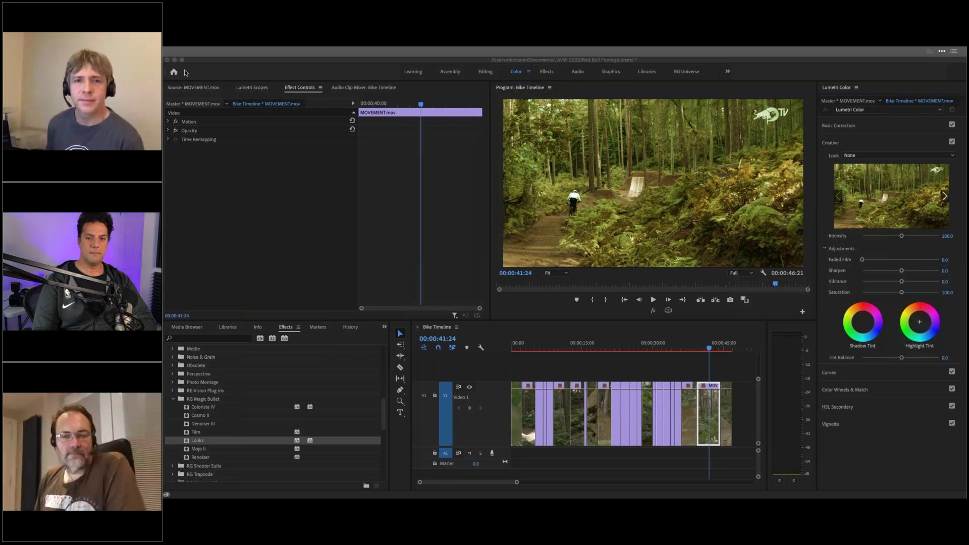
Open the clip at 00:00:24:13 as its source and compare the effects of its master clip and timeline instance.
click(628, 347)
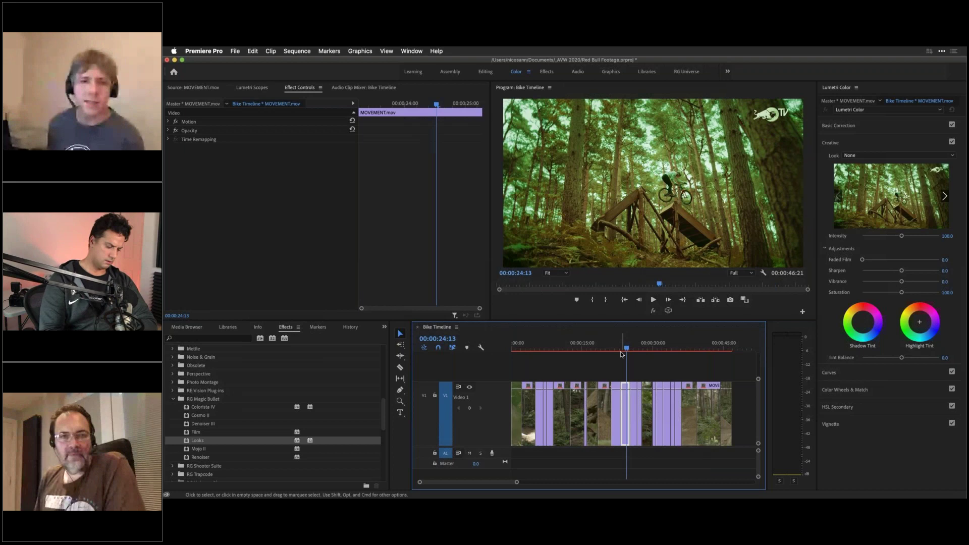
key(=)
key(=)
key(=)
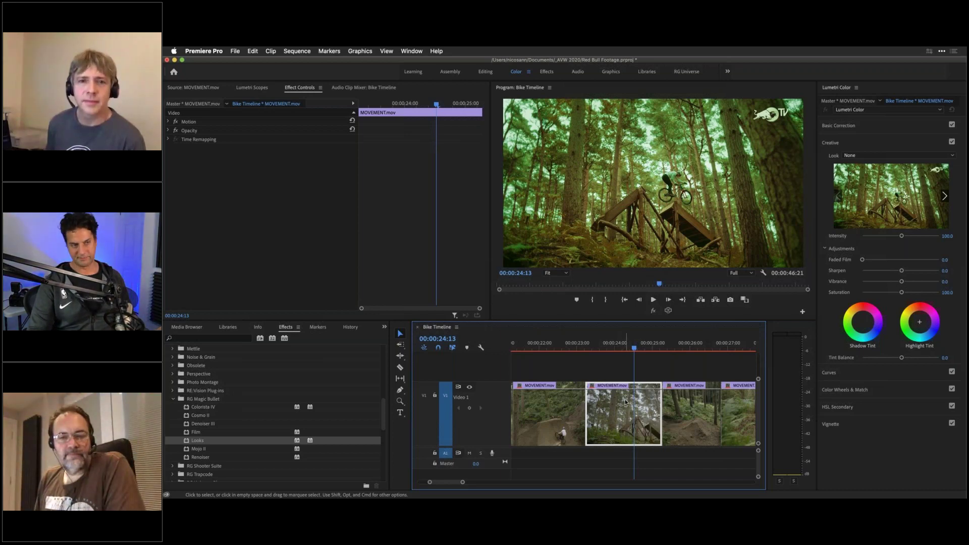
double_click(625, 398)
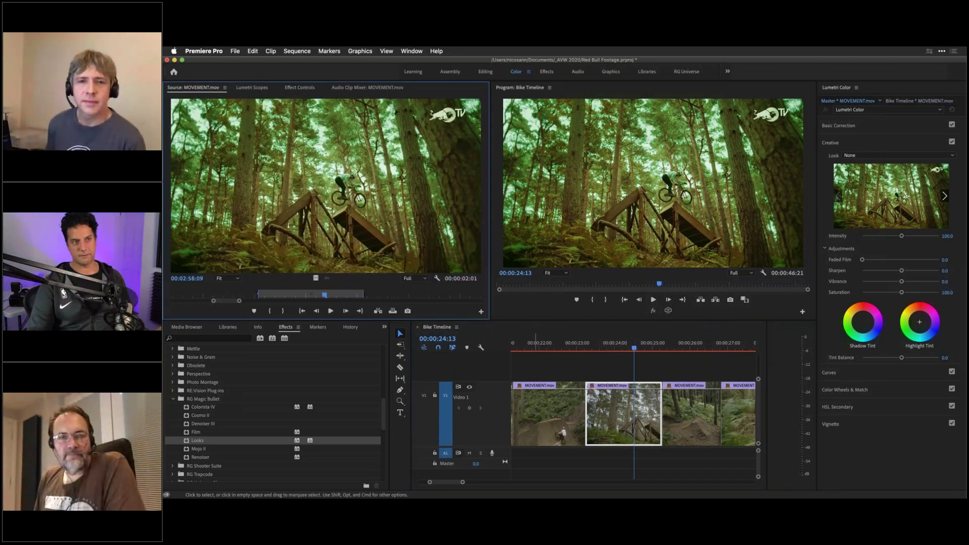
click(299, 87)
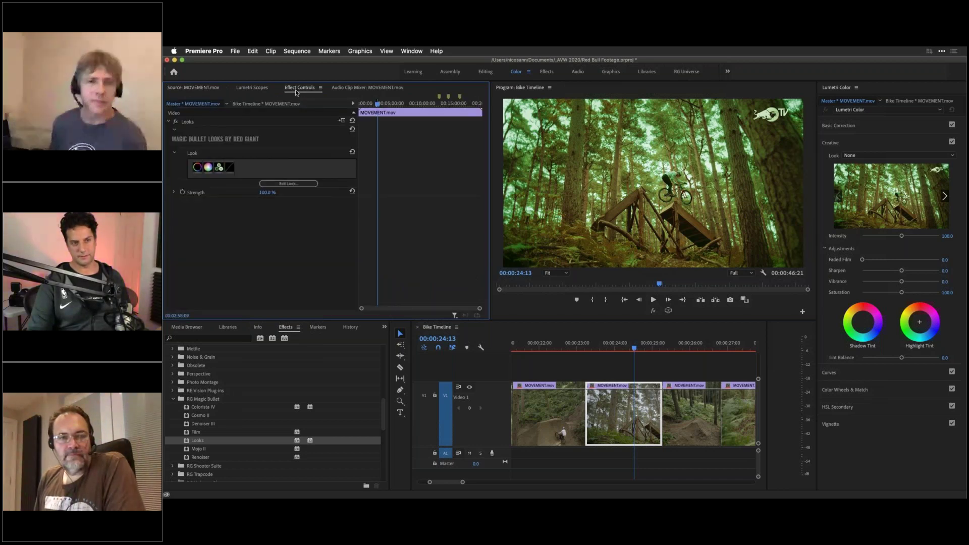
click(260, 104)
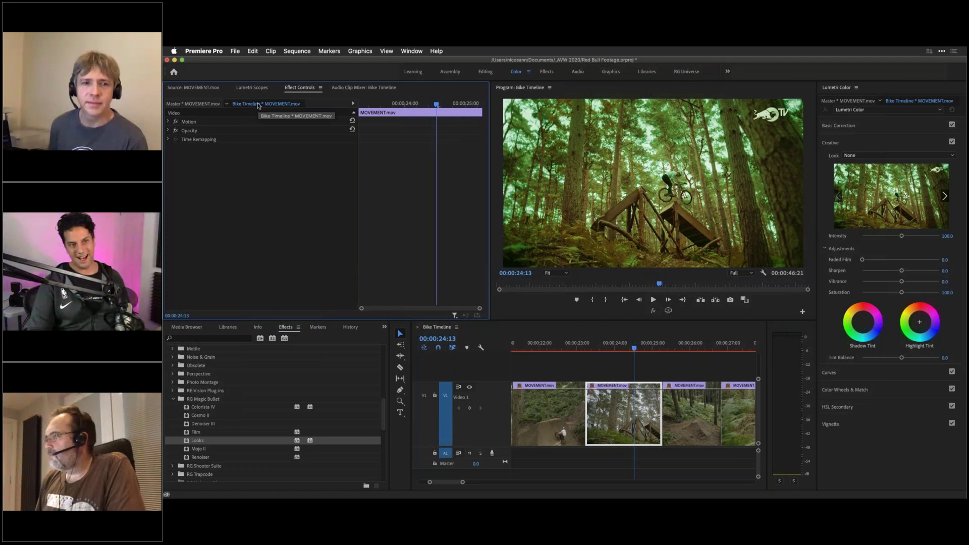
click(193, 106)
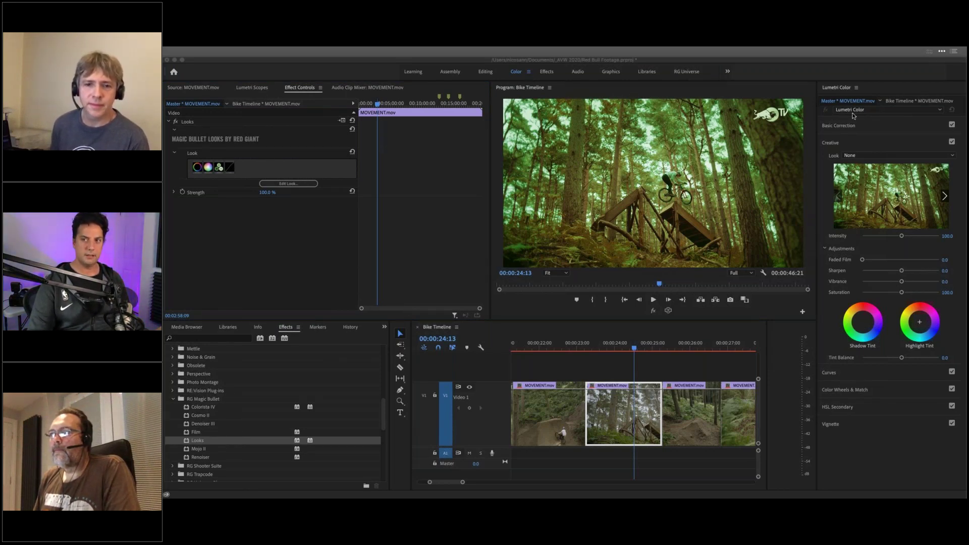
Raise the Lumetri Vignette amount on the MOVEMENT.mov master clip and check the result on the clip at 00:00:27:08.
click(898, 103)
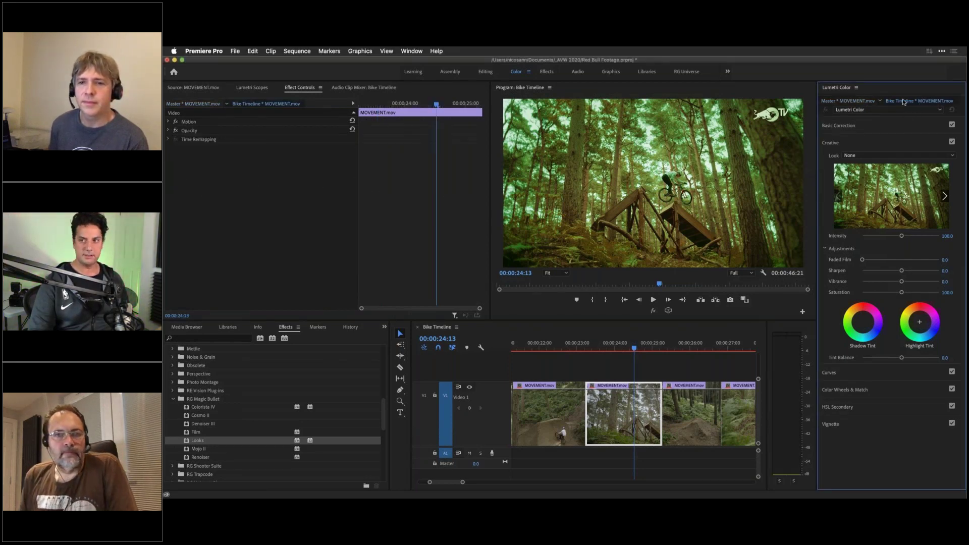
click(852, 103)
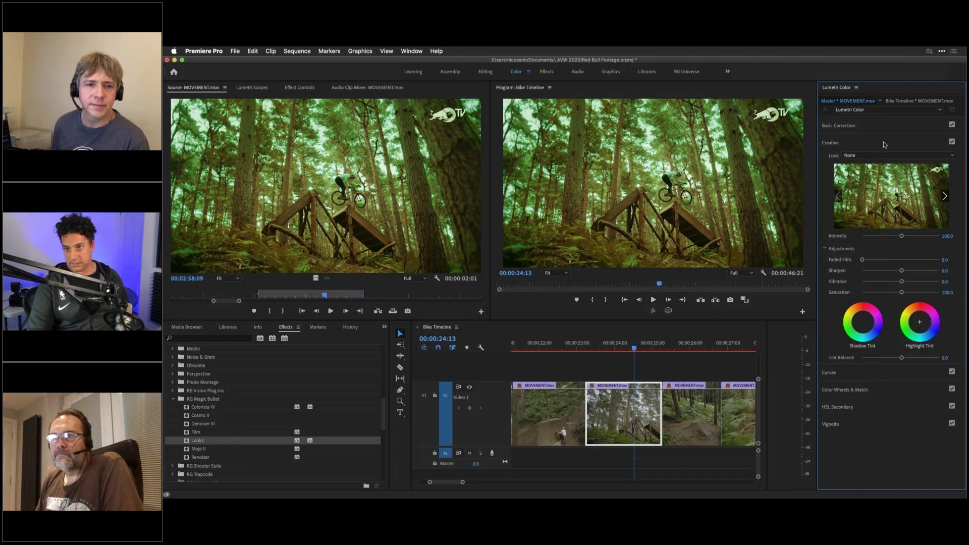
click(848, 128)
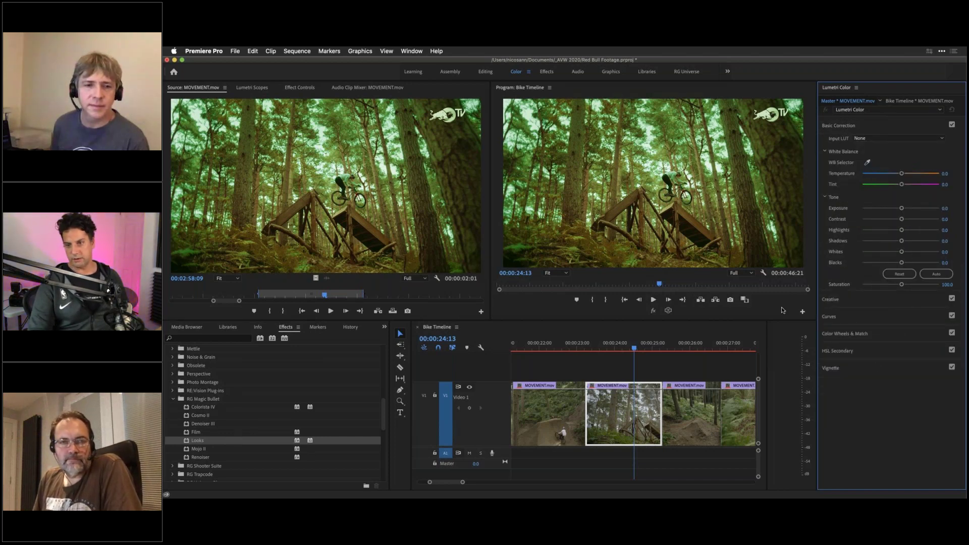
click(875, 368)
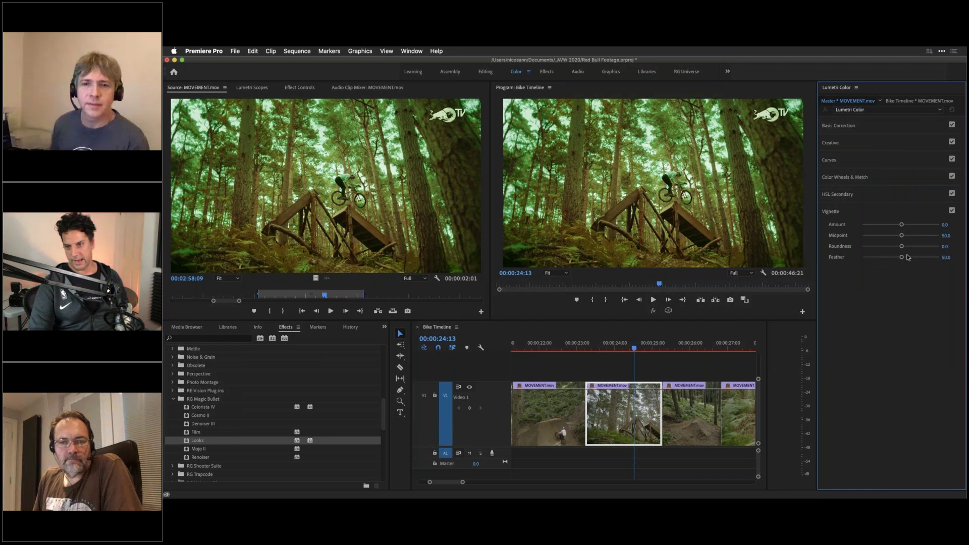
drag(901, 224, 929, 224)
drag(696, 347, 739, 347)
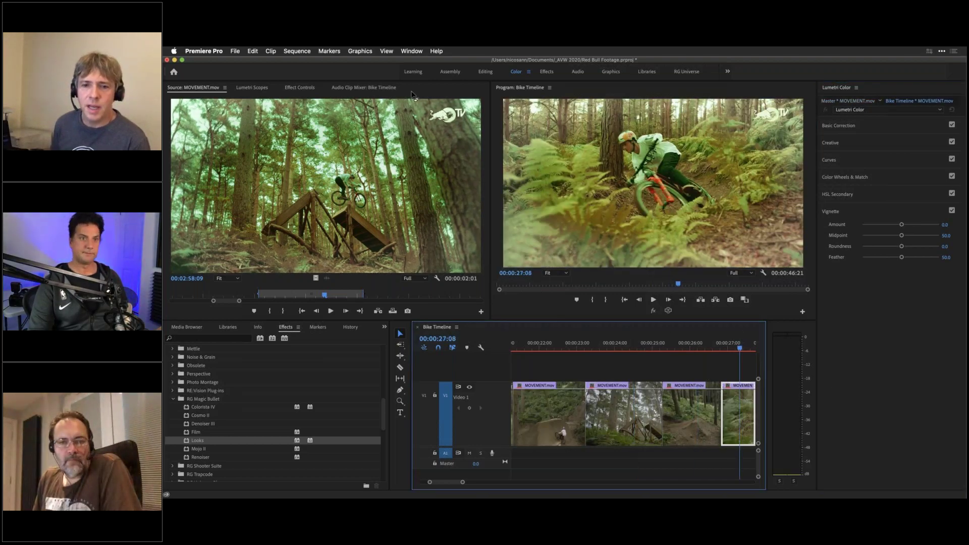
key(super+Tab)
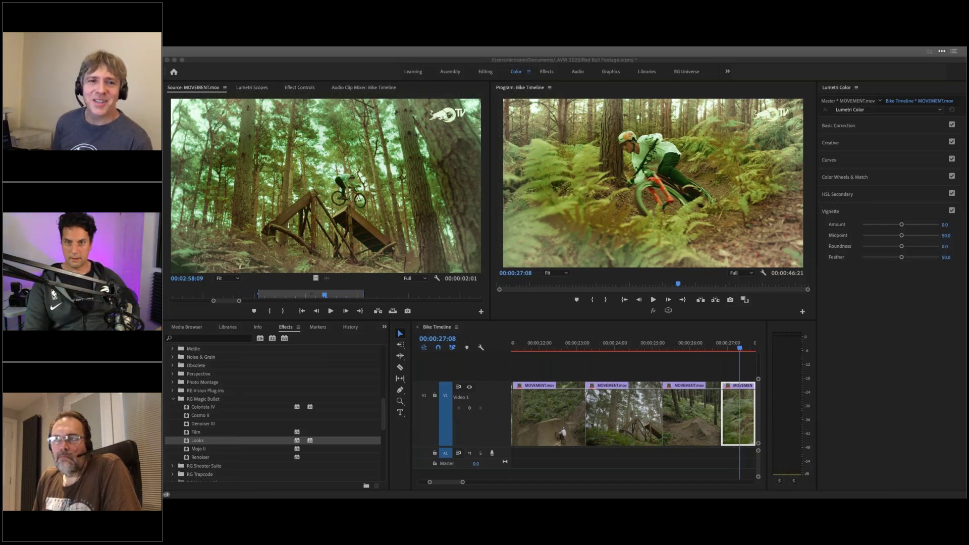
Compare the graded and ungraded footage at 00:00:27:08 and 00:00:24:01 by repeatedly toggling the global effects mute.
click(653, 311)
click(653, 310)
click(652, 310)
click(653, 310)
click(615, 345)
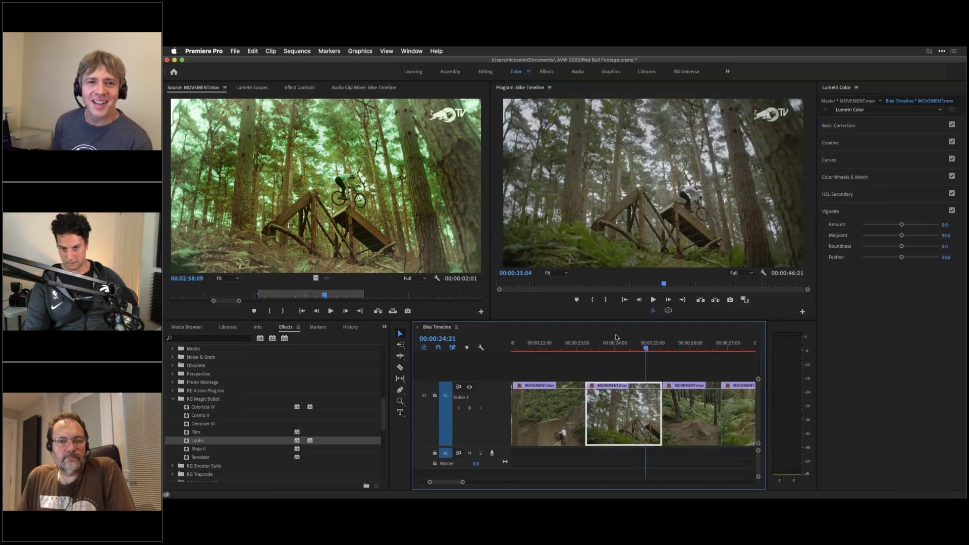
click(652, 310)
click(652, 311)
click(652, 311)
click(652, 311)
click(653, 310)
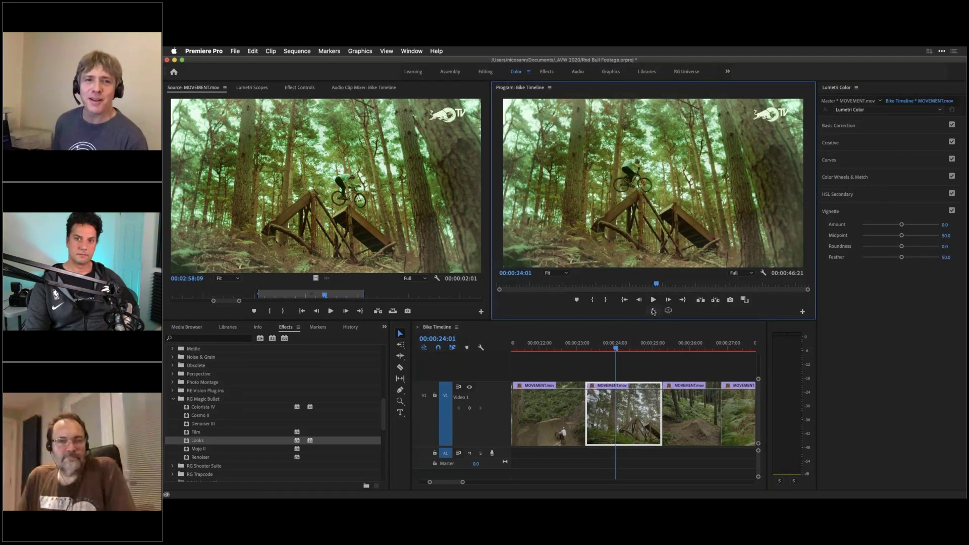
click(653, 311)
click(652, 310)
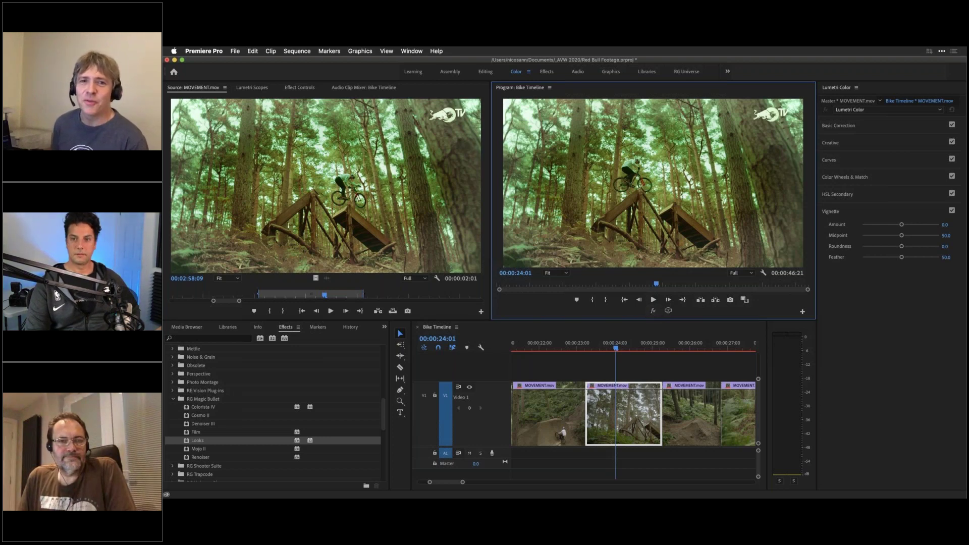
Toggle the global effects mute again to compare the jump shot at 00:00:24:01 with and without grading.
click(652, 311)
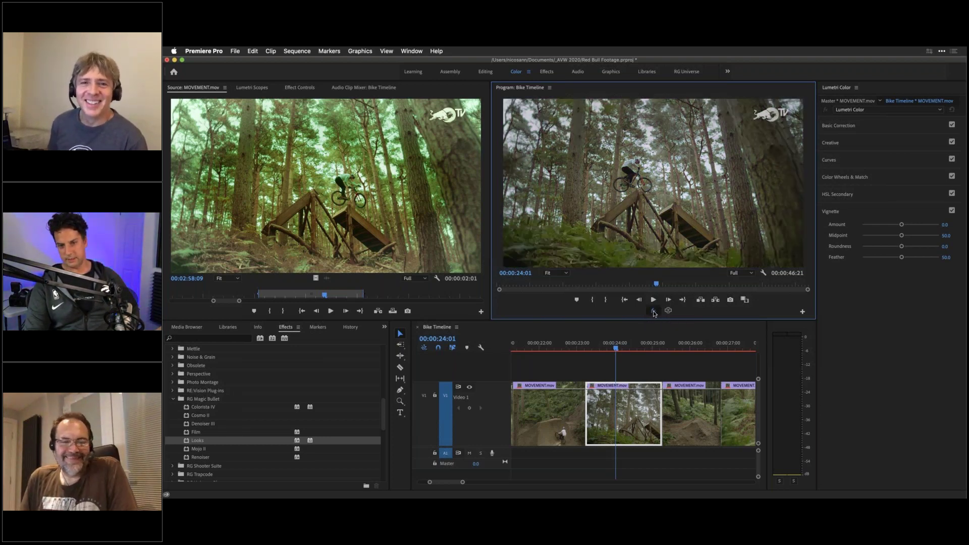
click(652, 311)
click(652, 311)
Move the playhead to 00:00:26:02 and compare the graded and ungraded clip by repeatedly toggling the global effects mute.
click(695, 345)
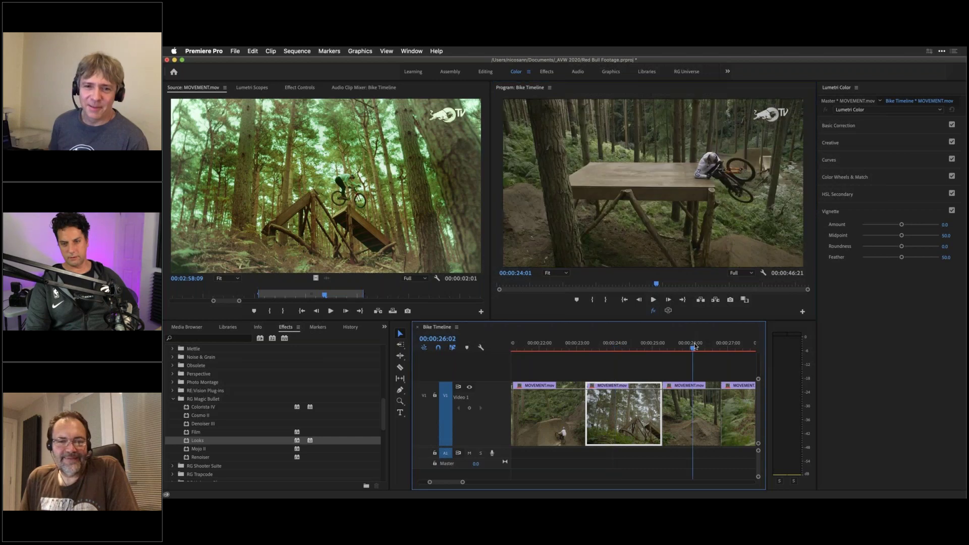
click(652, 311)
click(653, 311)
click(653, 311)
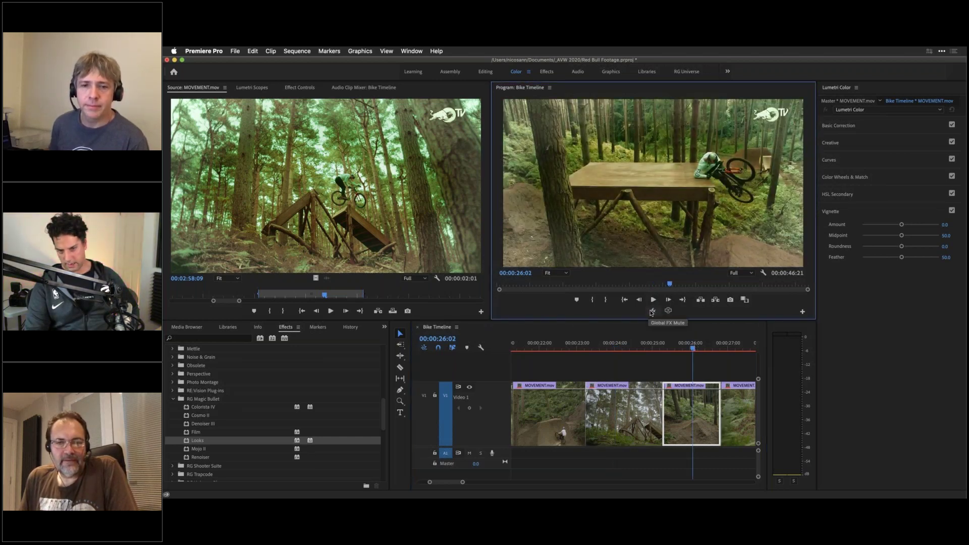
click(651, 311)
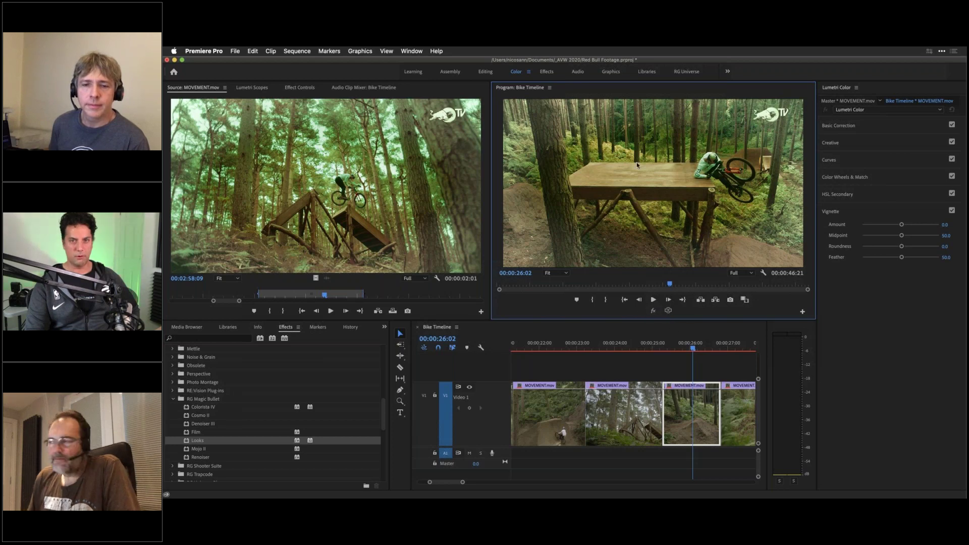
click(653, 311)
click(653, 311)
click(653, 311)
click(653, 311)
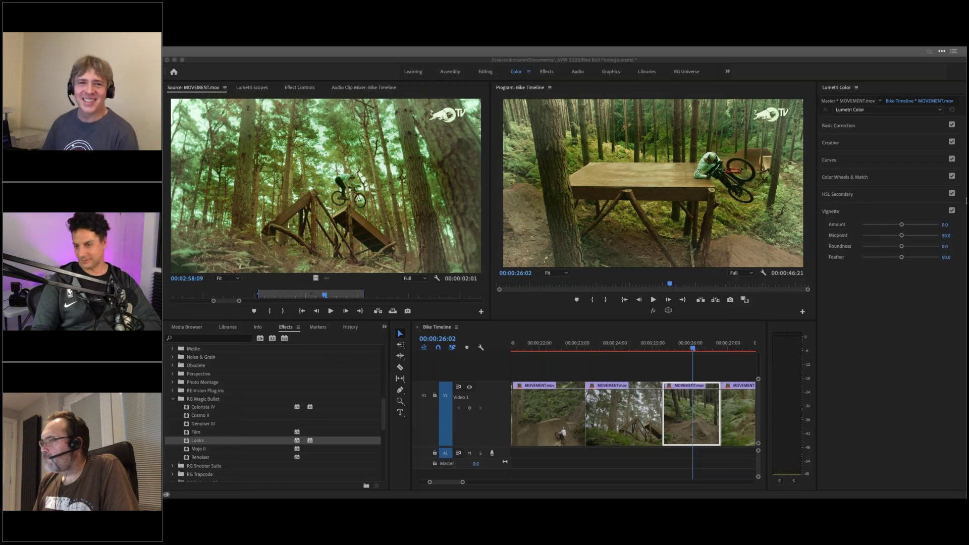
mouse_move(966, 201)
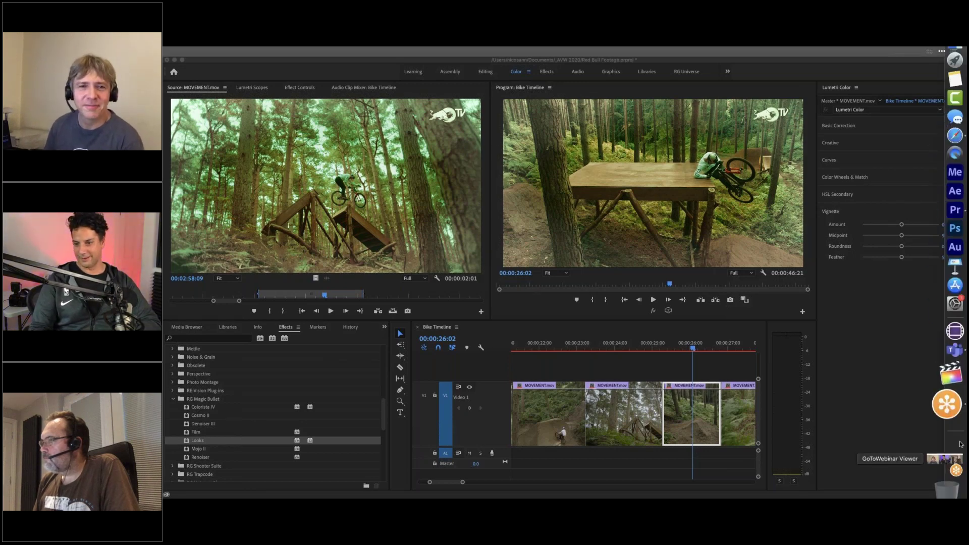